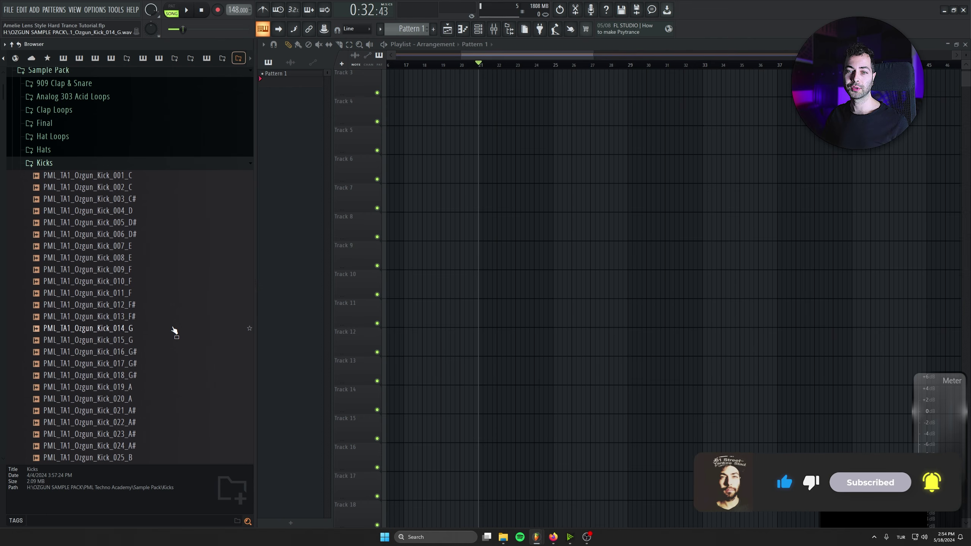
Audition kick samples of different keys in the Kicks folder, comparing the ones around G
{"action": "left_click", "coordinate": [132, 178]}
{"action": "left_click", "coordinate": [132, 191]}
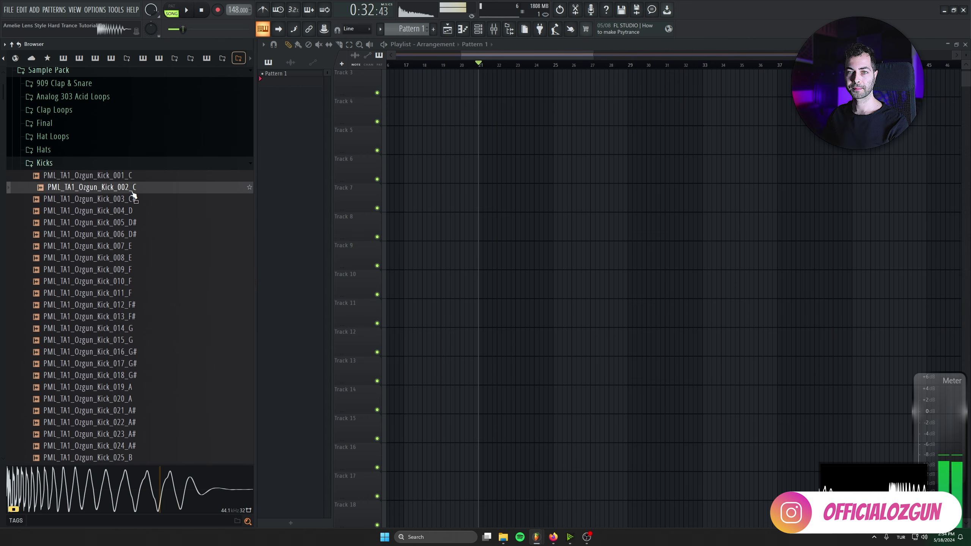
{"action": "left_click", "coordinate": [135, 211]}
{"action": "left_click", "coordinate": [139, 257]}
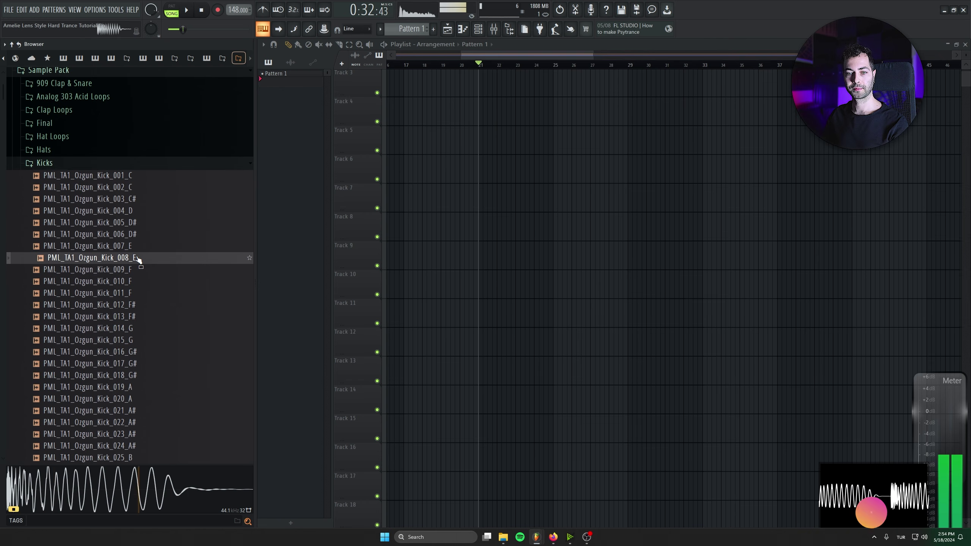
{"action": "left_click", "coordinate": [139, 305]}
{"action": "left_click", "coordinate": [139, 328]}
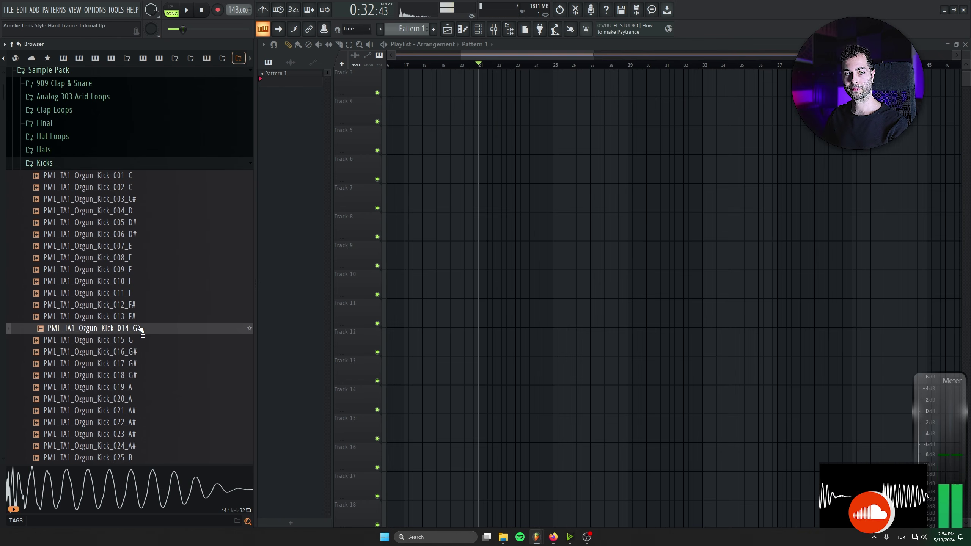
{"action": "left_click", "coordinate": [137, 317]}
{"action": "left_click", "coordinate": [144, 376]}
{"action": "left_click", "coordinate": [141, 328]}
{"action": "left_click", "coordinate": [143, 340]}
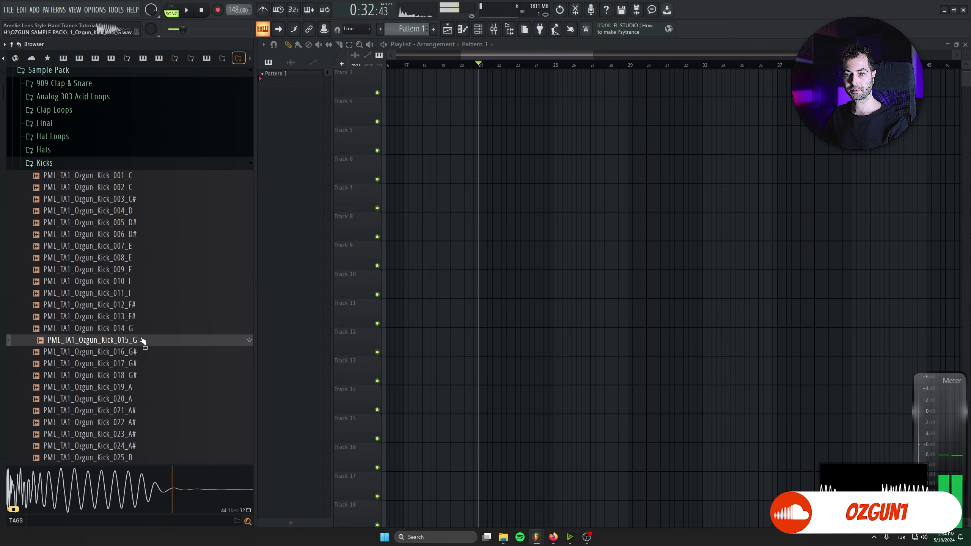
{"action": "left_click", "coordinate": [139, 352]}
{"action": "left_click", "coordinate": [139, 316]}
{"action": "left_click", "coordinate": [139, 305]}
Place PML_TA1_Ozgun_Kick_015_G on Track 4 at bar 25 and select bars 25 to 33 as the playback range
{"action": "left_click_drag", "start_coordinate": [139, 339], "coordinate": [507, 197]}
{"action": "scroll", "coordinate": [502, 197], "scroll_direction": "up", "scroll_amount": 2}
{"action": "scroll", "coordinate": [573, 203], "scroll_direction": "up", "scroll_amount": 2}
{"action": "key", "text": "ctrl+z"}
{"action": "left_click_drag", "start_coordinate": [438, 185], "coordinate": [484, 178]}
{"action": "scroll", "coordinate": [662, 118], "scroll_direction": "down", "scroll_amount": 2}
{"action": "left_click_drag", "start_coordinate": [481, 67], "coordinate": [924, 72]}
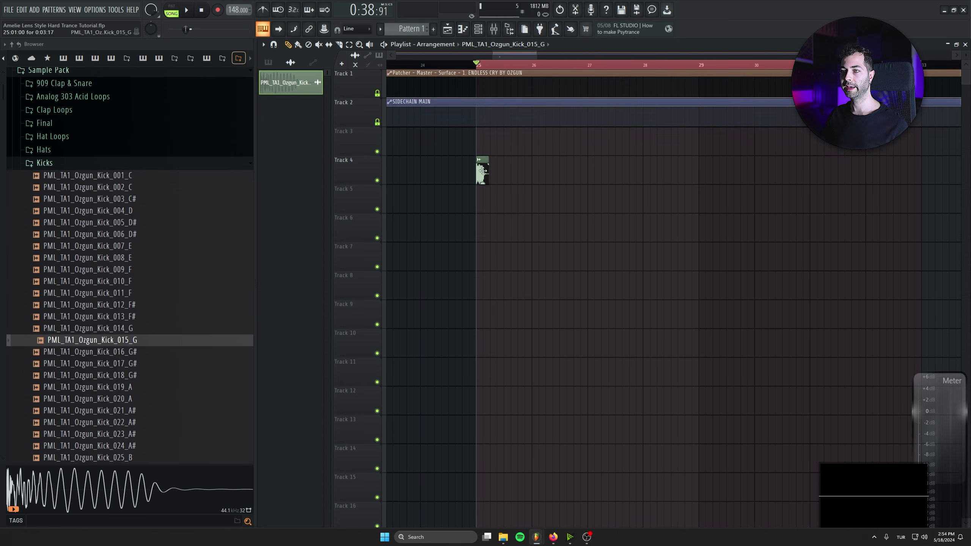
Repeat the kick clip on every beat of Track 4 from bar 25 up to bar 33
{"action": "mouse_move", "coordinate": [497, 176]}
{"action": "left_mouse_down"}
{"action": "mouse_move", "coordinate": [545, 175]}
{"action": "mouse_move", "coordinate": [525, 175]}
{"action": "left_mouse_up"}
{"action": "mouse_move", "coordinate": [604, 176]}
{"action": "left_mouse_down"}
{"action": "mouse_move", "coordinate": [484, 175]}
{"action": "mouse_move", "coordinate": [567, 174]}
{"action": "mouse_move", "coordinate": [553, 175]}
{"action": "left_mouse_up"}
{"action": "left_click_drag", "start_coordinate": [664, 152], "coordinate": [490, 207]}
{"action": "left_click_drag", "start_coordinate": [524, 176], "coordinate": [638, 164]}
{"action": "key", "text": "ctrl+a"}
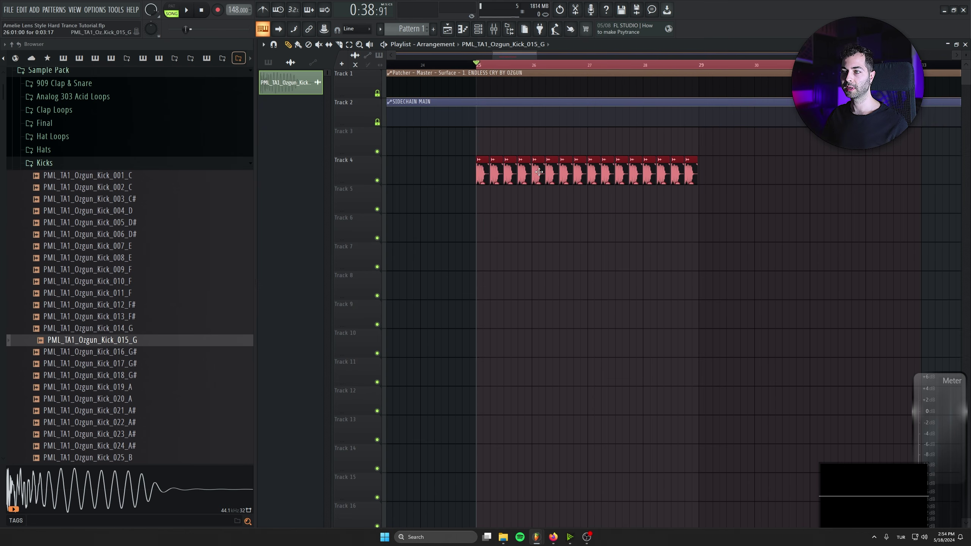
{"action": "left_click_drag", "start_coordinate": [539, 172], "coordinate": [763, 167]}
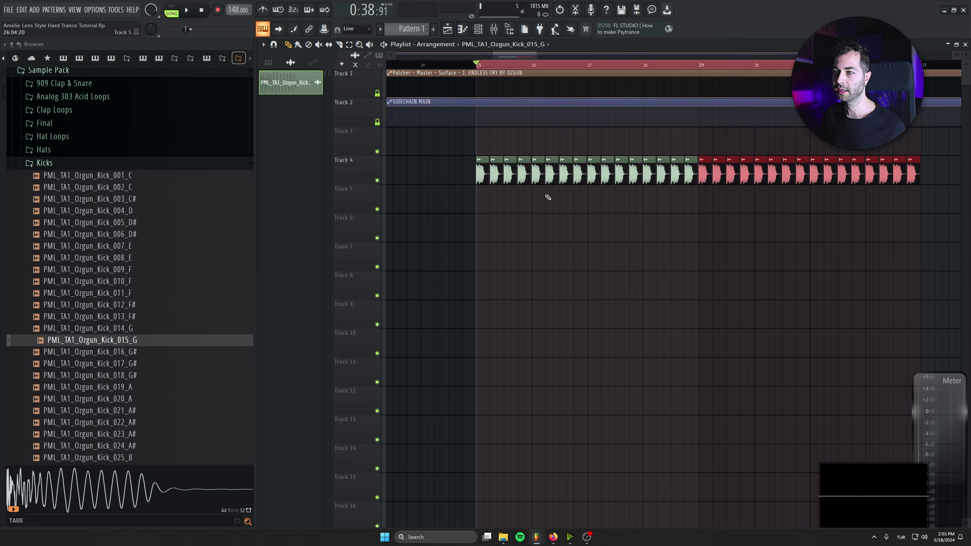
{"action": "left_click_drag", "start_coordinate": [674, 270], "coordinate": [562, 249]}
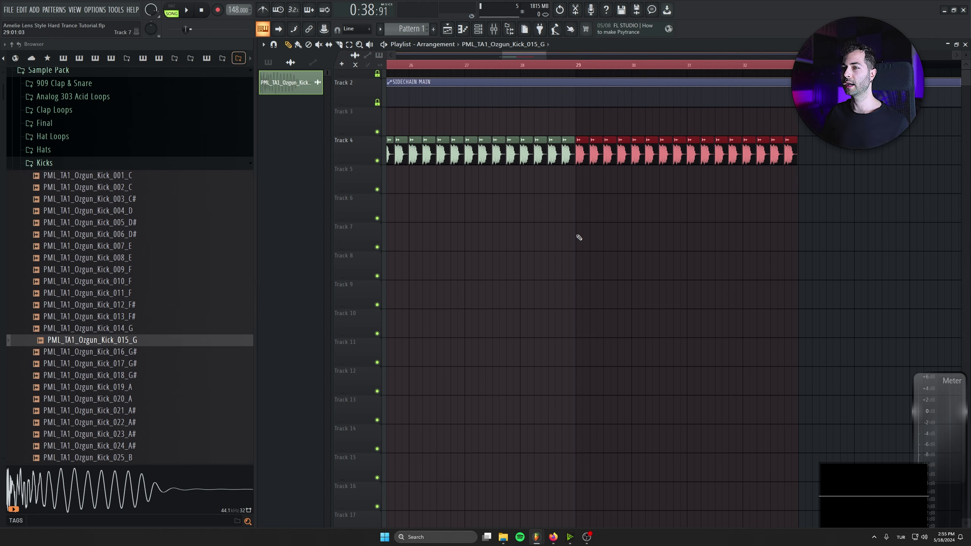
{"action": "scroll", "coordinate": [579, 237], "scroll_direction": "left", "scroll_amount": 2}
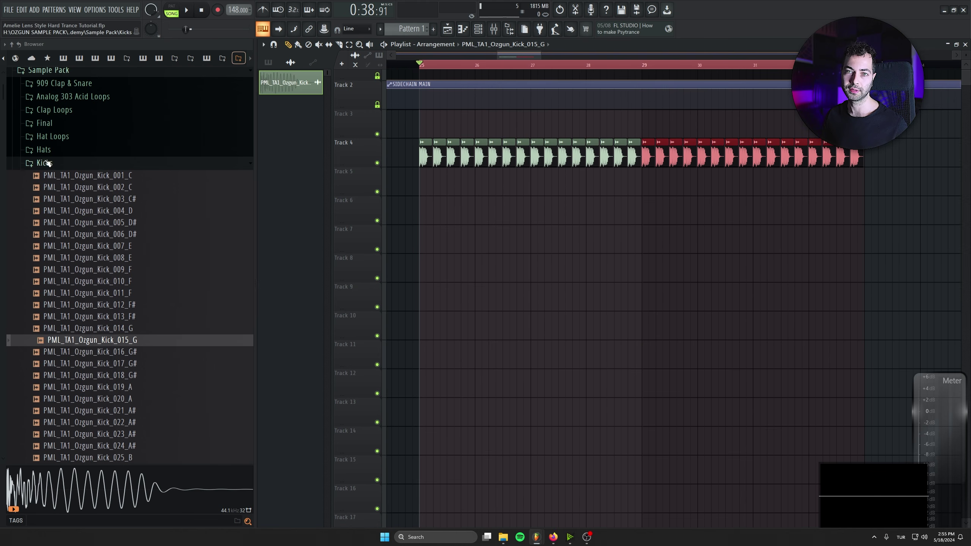
Route the kick clip to the Kick 1 mixer track and play the kick pattern
{"action": "double_click", "coordinate": [452, 160]}
{"action": "scroll", "coordinate": [275, 67], "scroll_direction": "up", "scroll_amount": 4}
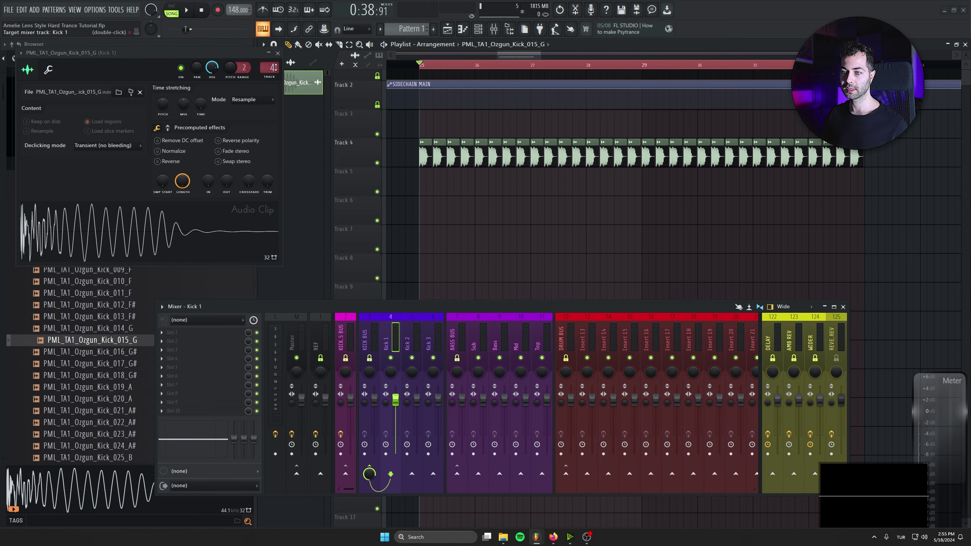
{"action": "key", "text": "space"}
{"action": "left_click", "coordinate": [278, 53]}
{"action": "key", "text": "F9"}
{"action": "scroll", "coordinate": [455, 231], "scroll_direction": "up", "scroll_amount": 6}
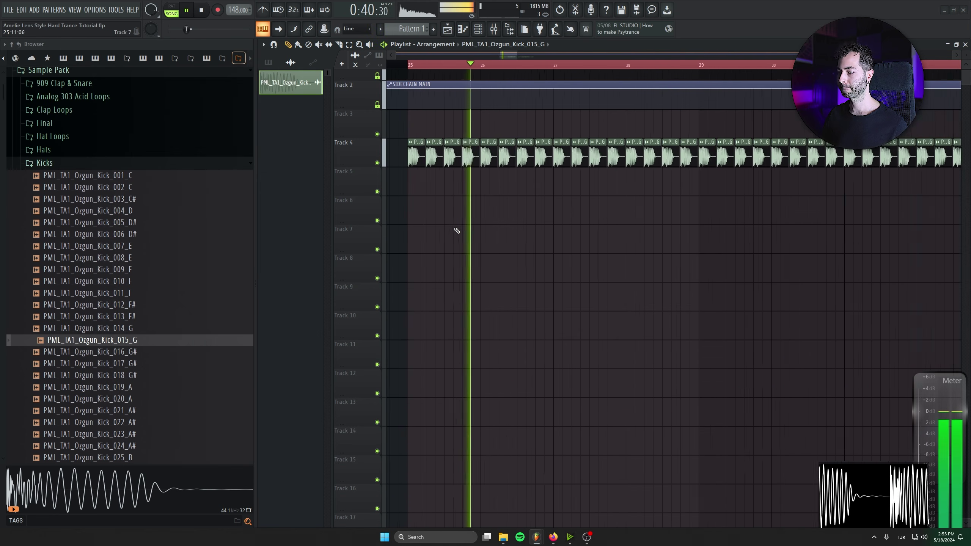
Shorten all the kick clips on Track 4 to half a beat and play them back
{"action": "key", "text": "ctrl+a"}
{"action": "scroll", "coordinate": [342, 157], "scroll_direction": "down", "scroll_amount": 2}
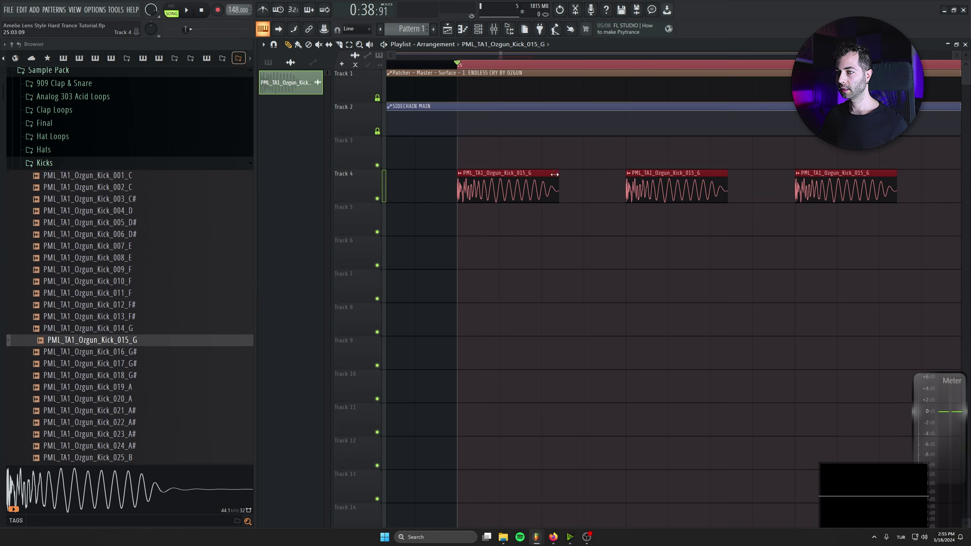
{"action": "left_click_drag", "start_coordinate": [558, 176], "coordinate": [538, 176]}
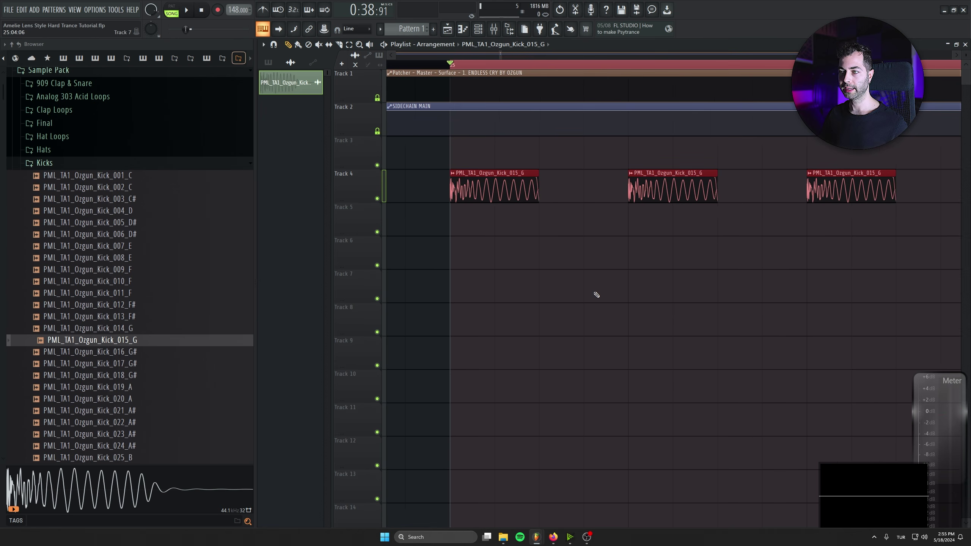
{"action": "scroll", "coordinate": [592, 291], "scroll_direction": "up", "scroll_amount": 2}
{"action": "key", "text": "space"}
{"action": "key", "text": "space"}
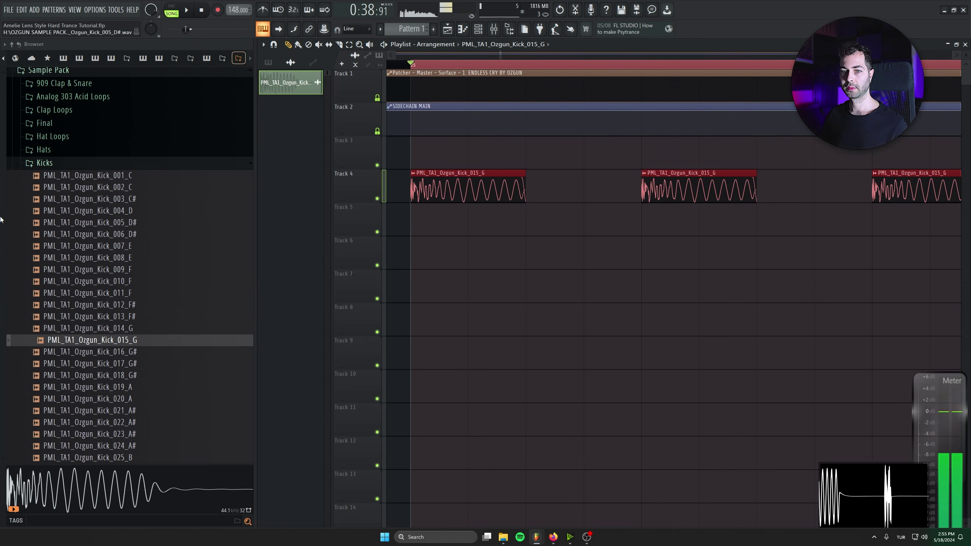
Audition samples from the Rolling Bass Loops and Rumble Loops folders to find a loop matching the kick's key
{"action": "left_click", "coordinate": [65, 163]}
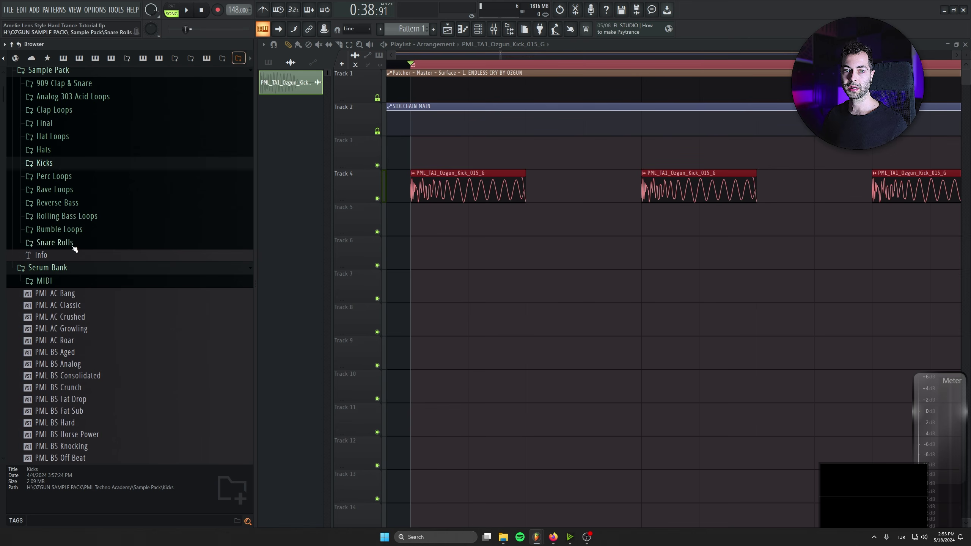
{"action": "left_click", "coordinate": [75, 229]}
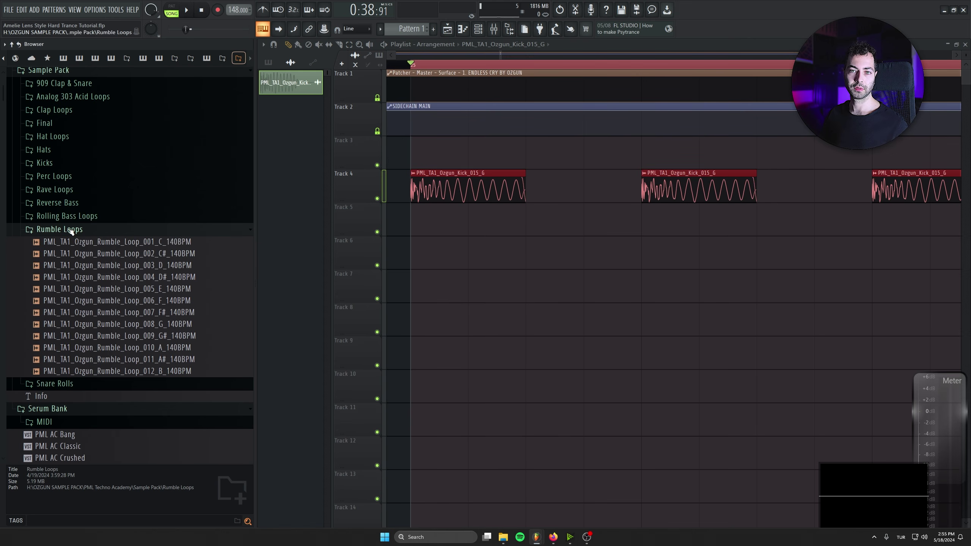
{"action": "left_click", "coordinate": [89, 217]}
{"action": "left_click", "coordinate": [197, 311]}
{"action": "left_click", "coordinate": [198, 323]}
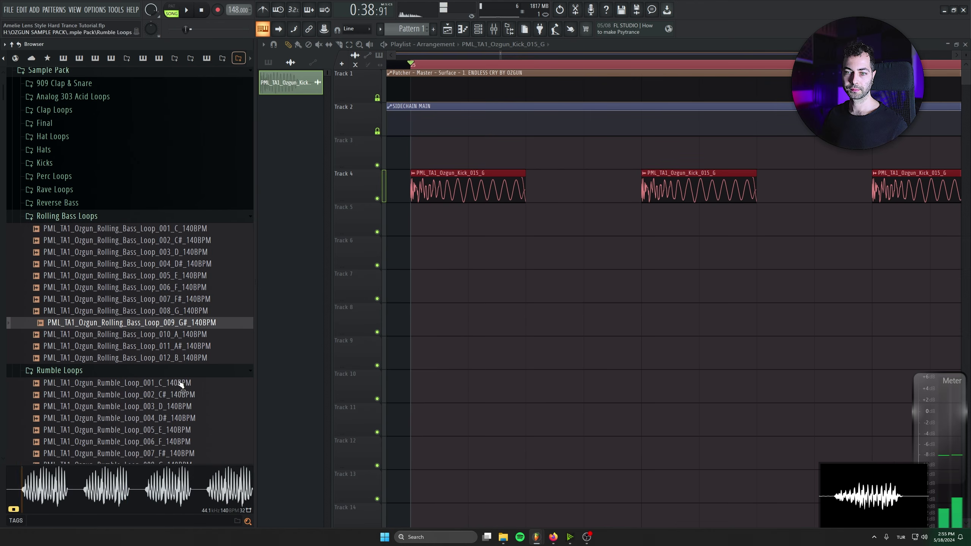
{"action": "left_click", "coordinate": [182, 407]}
{"action": "scroll", "coordinate": [180, 405], "scroll_direction": "down", "scroll_amount": 5}
{"action": "left_click", "coordinate": [165, 268]}
{"action": "left_click", "coordinate": [167, 255]}
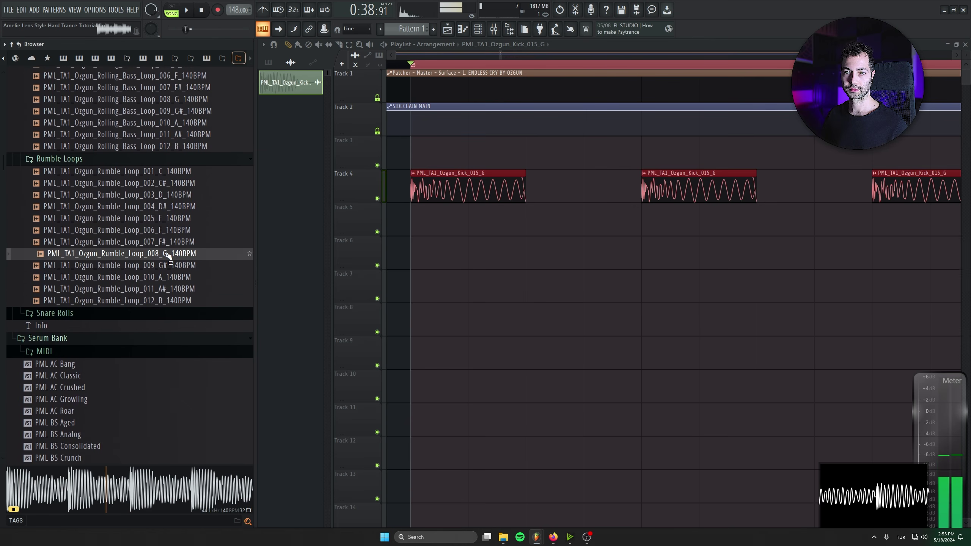
Place PML_TA1_Ozgun_Rumble_Loop_008_G_140BPM on Track 5 at bar 25 and cut it down to its first beat
{"action": "left_click_drag", "start_coordinate": [167, 254], "coordinate": [468, 260]}
{"action": "left_click_drag", "start_coordinate": [527, 247], "coordinate": [469, 215]}
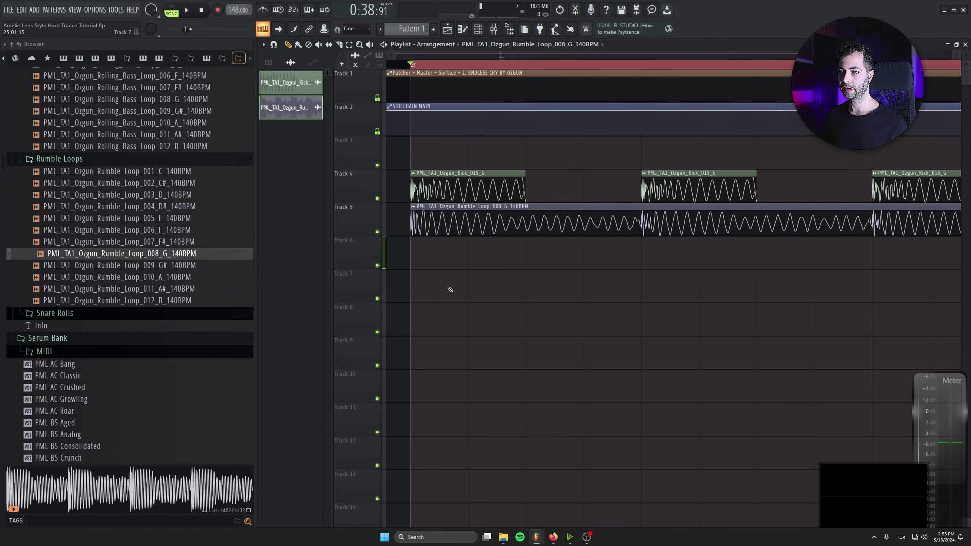
{"action": "scroll", "coordinate": [468, 237], "scroll_direction": "down", "scroll_amount": 3}
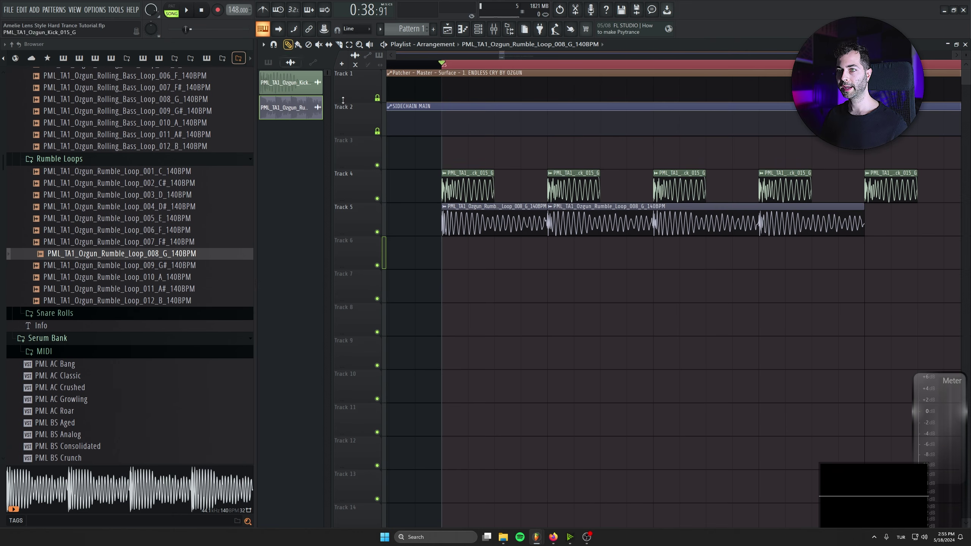
{"action": "right_click", "coordinate": [591, 212]}
Set the rumble loop's time stretching mode to Stretch in its audio clip settings
{"action": "double_click", "coordinate": [509, 223]}
{"action": "left_click_drag", "start_coordinate": [199, 90], "coordinate": [418, 183]}
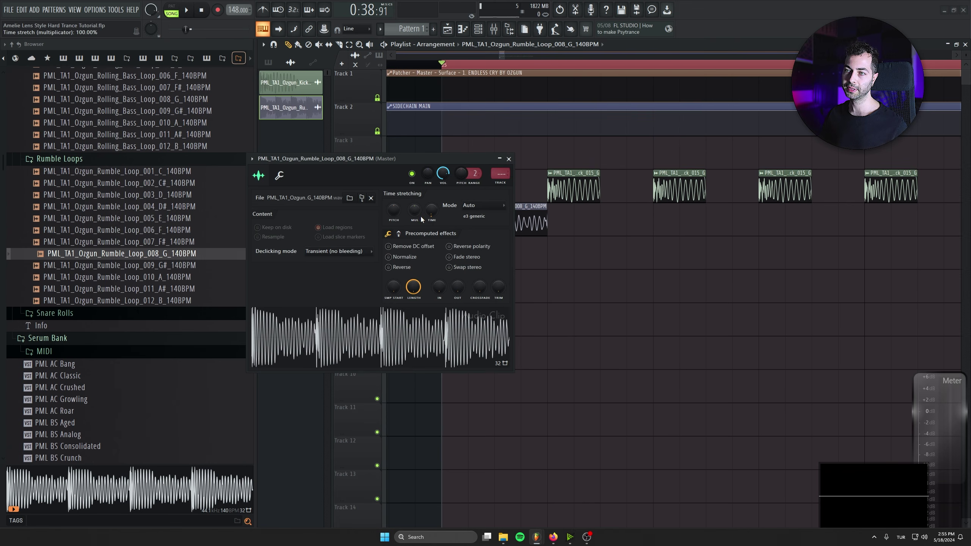
{"action": "left_click", "coordinate": [469, 207]}
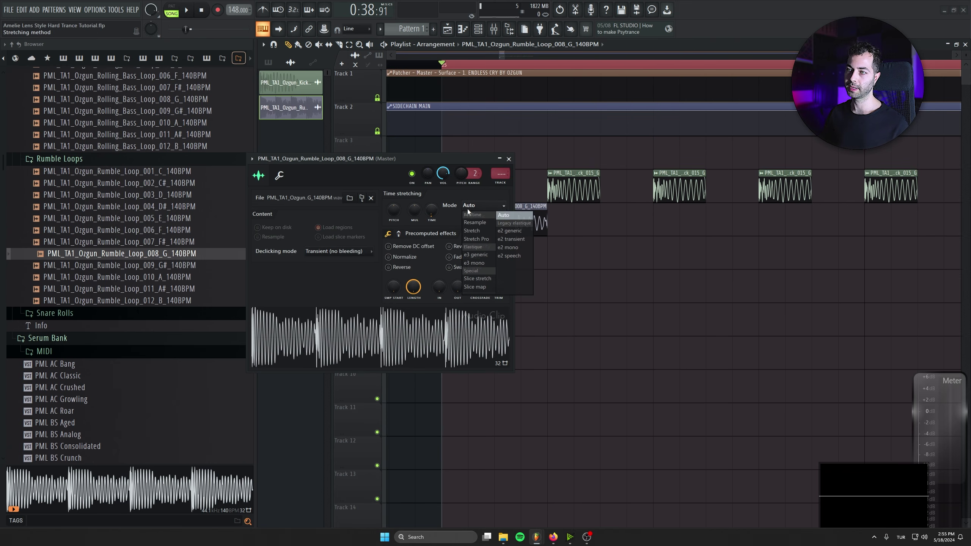
{"action": "left_click", "coordinate": [484, 229]}
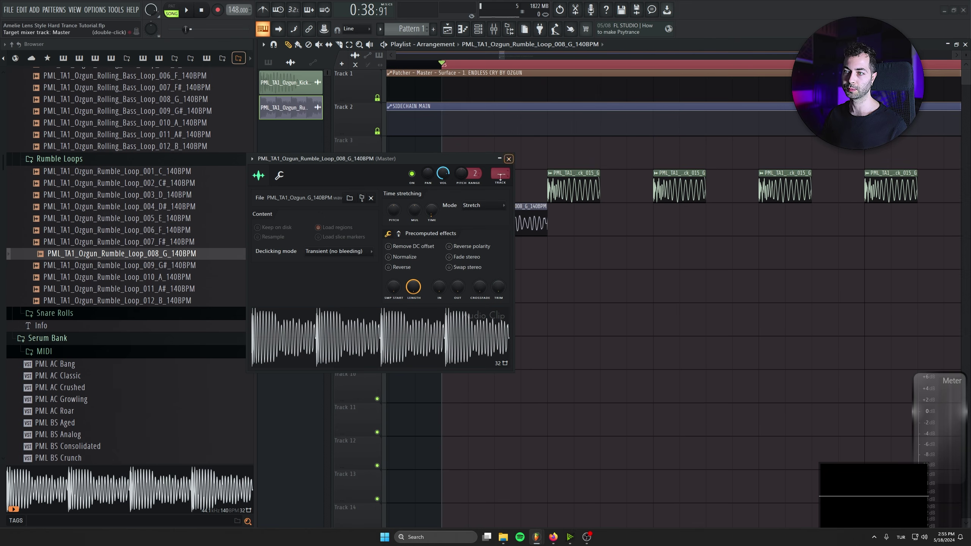
{"action": "left_click", "coordinate": [490, 209]}
{"action": "left_click", "coordinate": [479, 230]}
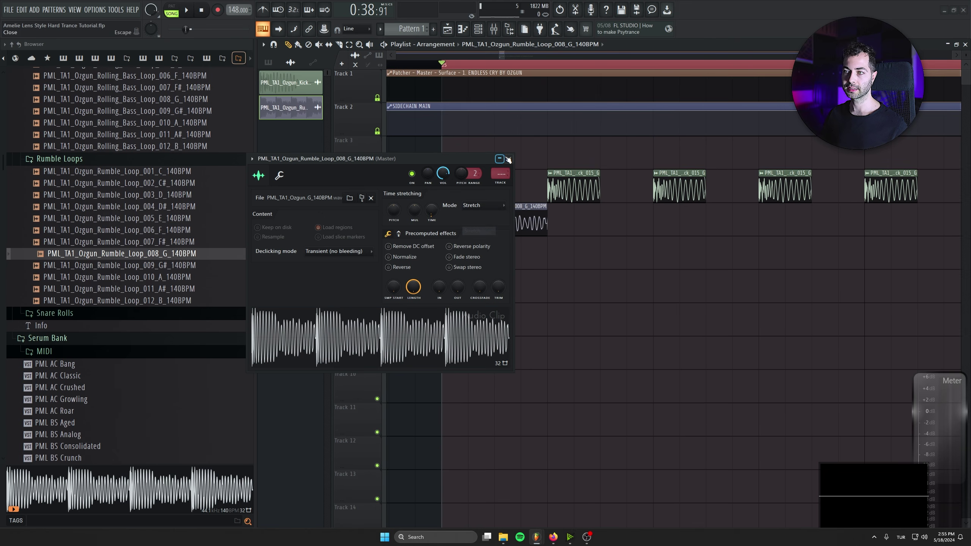
{"action": "left_click", "coordinate": [508, 159]}
Repeat the one-beat rumble clip along Track 5 from bar 25 up to bar 33
{"action": "left_click_drag", "start_coordinate": [474, 222], "coordinate": [579, 220]}
{"action": "left_click_drag", "start_coordinate": [702, 216], "coordinate": [511, 258]}
{"action": "left_click_drag", "start_coordinate": [474, 231], "coordinate": [693, 250]}
{"action": "left_click_drag", "start_coordinate": [855, 210], "coordinate": [497, 239]}
{"action": "left_click_drag", "start_coordinate": [497, 222], "coordinate": [448, 237]}
{"action": "scroll", "coordinate": [518, 300], "scroll_direction": "down", "scroll_amount": 3}
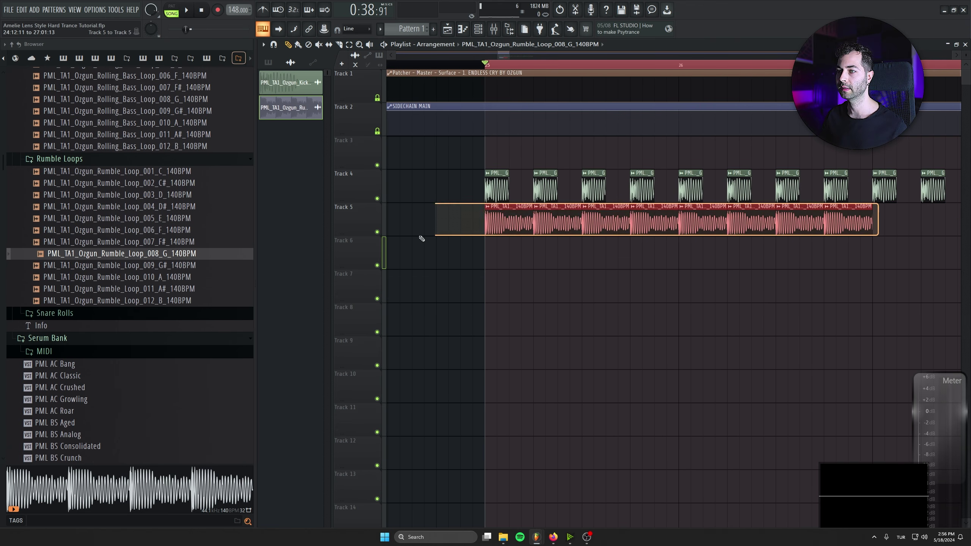
{"action": "key", "text": "ctrl+b"}
{"action": "left_click_drag", "start_coordinate": [837, 255], "coordinate": [642, 310]}
{"action": "scroll", "coordinate": [646, 309], "scroll_direction": "down", "scroll_amount": 5}
{"action": "left_click_drag", "start_coordinate": [779, 255], "coordinate": [519, 227]}
{"action": "key", "text": "ctrl+b"}
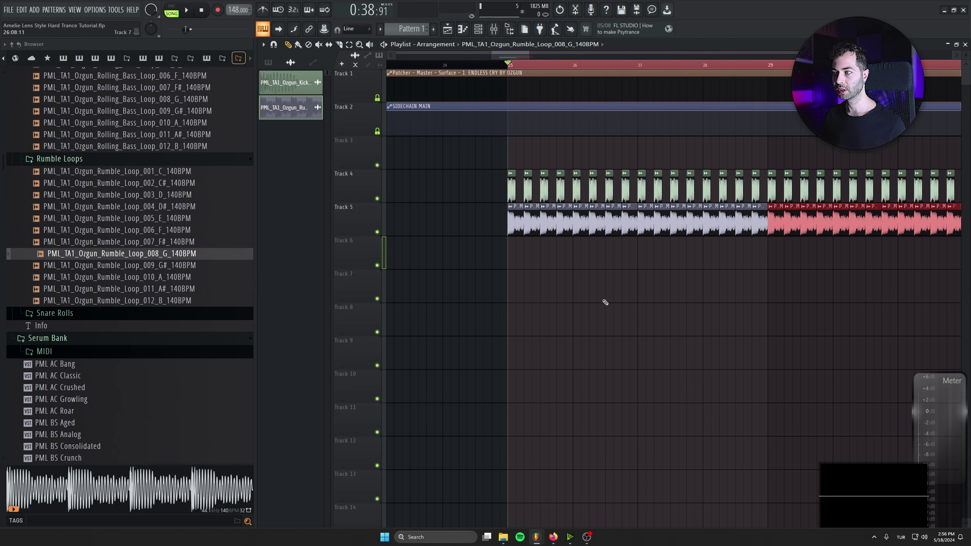
{"action": "left_click_drag", "start_coordinate": [608, 302], "coordinate": [492, 325]}
{"action": "scroll", "coordinate": [492, 325], "scroll_direction": "down", "scroll_amount": 2}
{"action": "left_click", "coordinate": [668, 322]}
{"action": "right_click", "coordinate": [668, 322]}
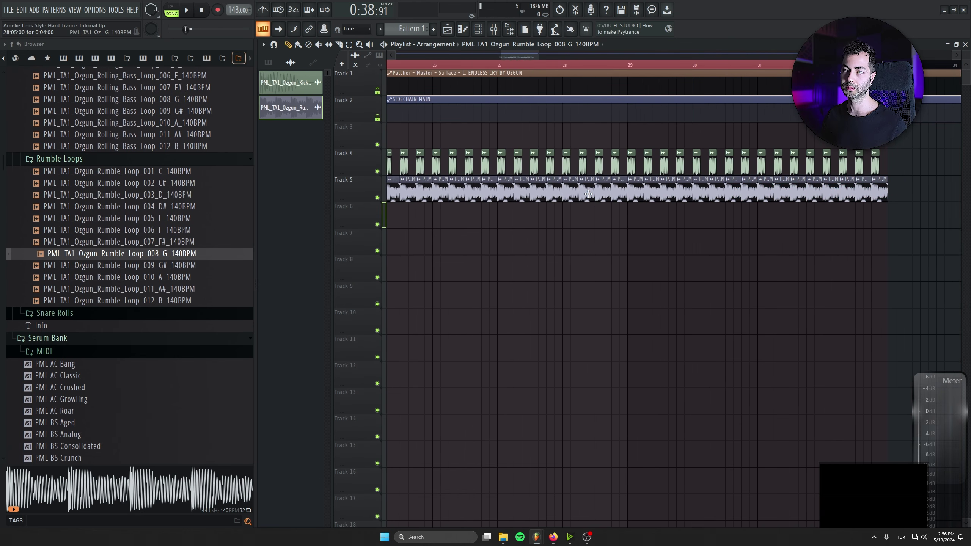
Route the rumble loop clip to the Sub mixer track and close its settings
{"action": "left_click_drag", "start_coordinate": [497, 229], "coordinate": [543, 229]}
{"action": "double_click", "coordinate": [422, 187]}
{"action": "double_click", "coordinate": [501, 173]}
{"action": "left_click", "coordinate": [481, 338]}
{"action": "left_click", "coordinate": [509, 159]}
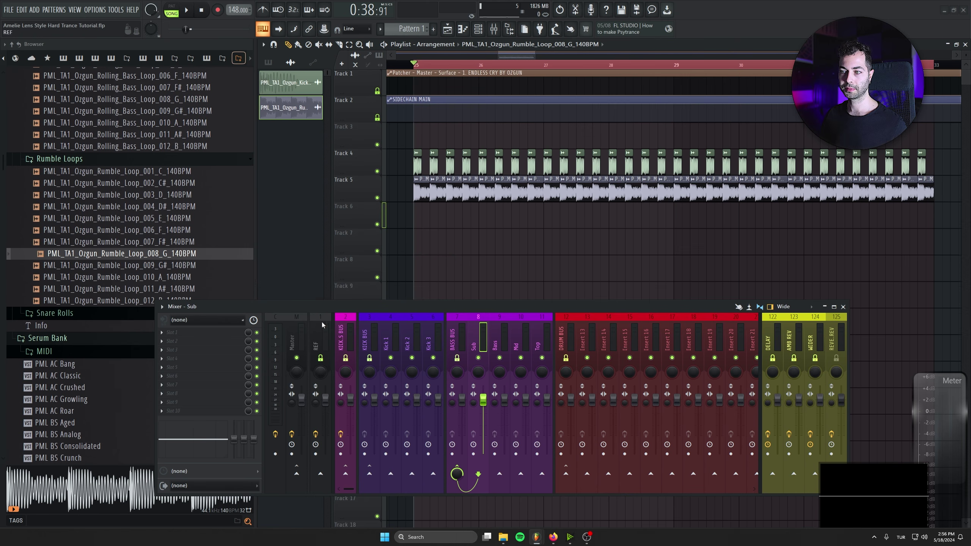
Solo Track 5 in the playlist and listen to the rumble on its own
{"action": "right_click", "coordinate": [377, 197]}
{"action": "key", "text": "space"}
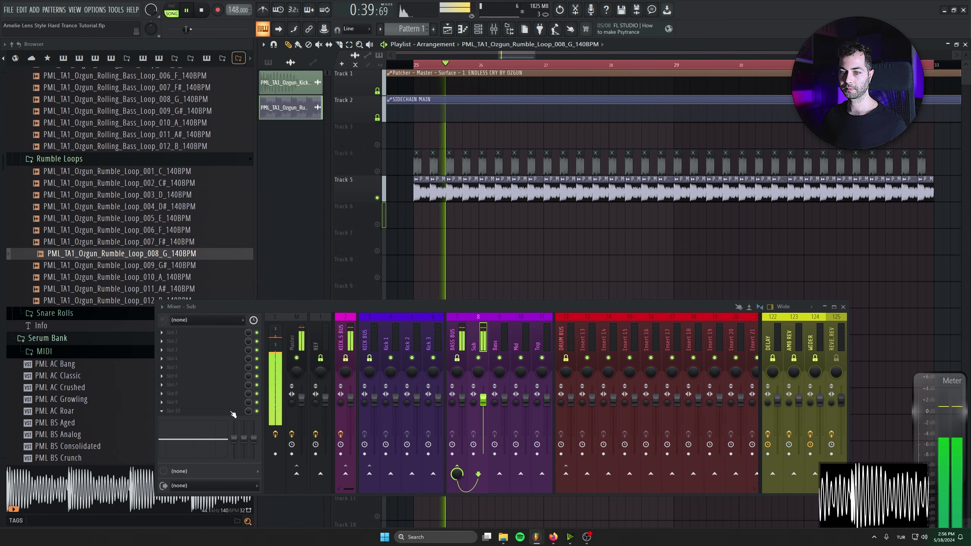
{"action": "key", "text": "space"}
Load Kickstart 2 in the Sub track's last effect slot, choose the fifth curve shape in the upper row, and play the result
{"action": "left_click", "coordinate": [233, 412]}
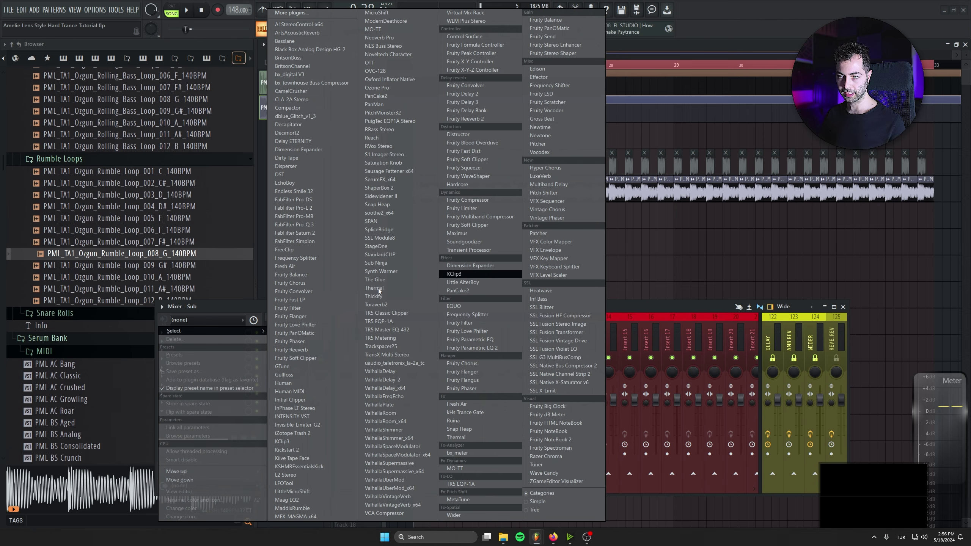
{"action": "left_click", "coordinate": [323, 450]}
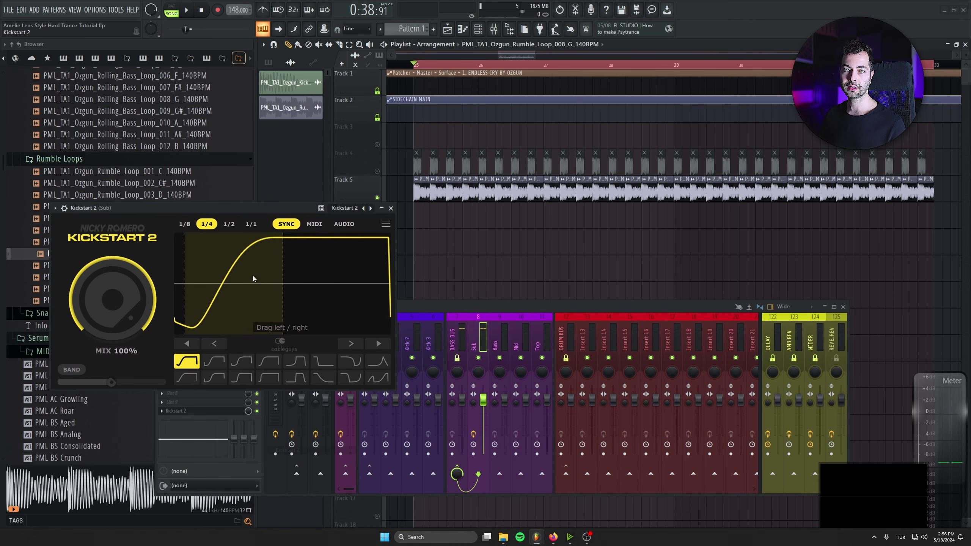
{"action": "left_click", "coordinate": [296, 361]}
{"action": "key", "text": "space"}
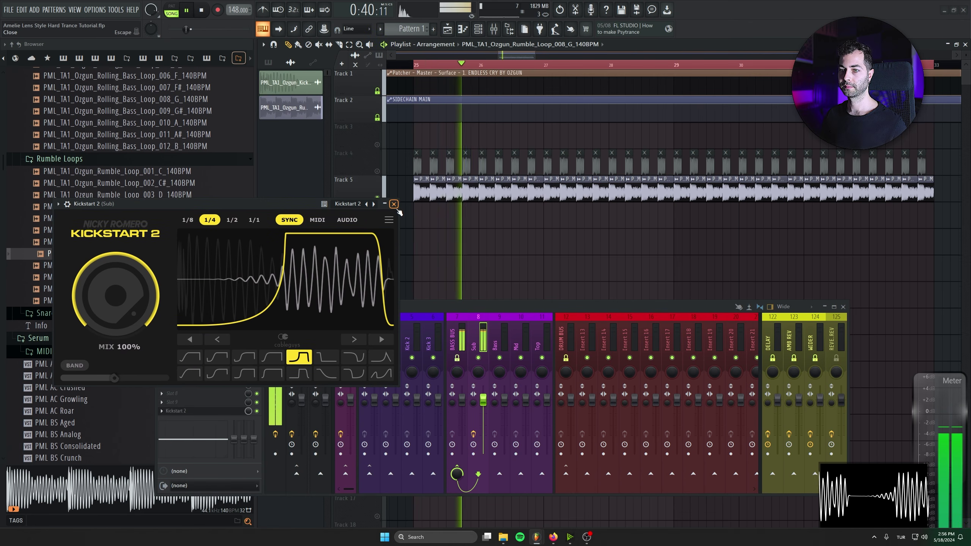
{"action": "left_click", "coordinate": [394, 205]}
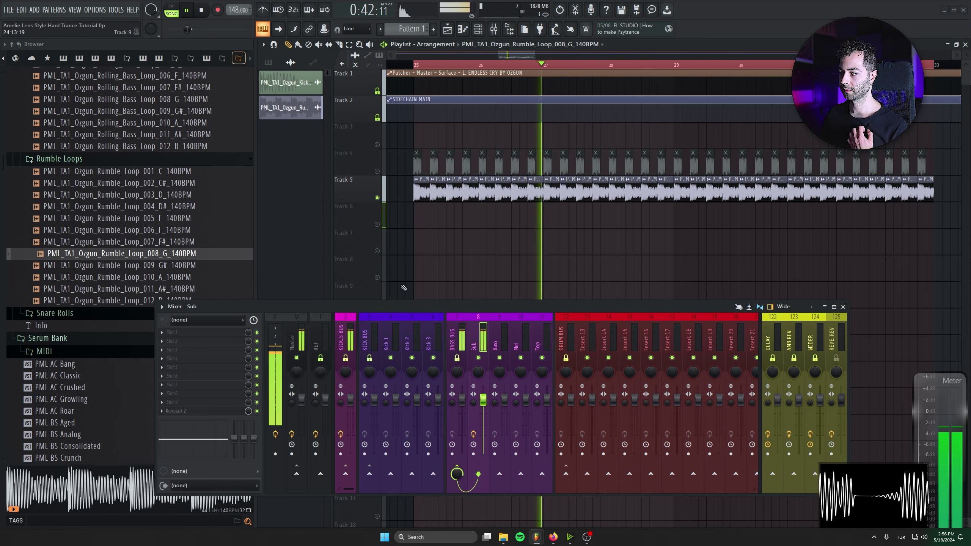
{"action": "key", "text": "space"}
Add Fruity parametric EQ 2 in the Sub track's first effect slot, cut the highs with a band 7 low-pass, and listen
{"action": "scroll", "coordinate": [412, 230], "scroll_direction": "up", "scroll_amount": 5}
{"action": "left_click", "coordinate": [215, 334]}
{"action": "left_click", "coordinate": [472, 348]}
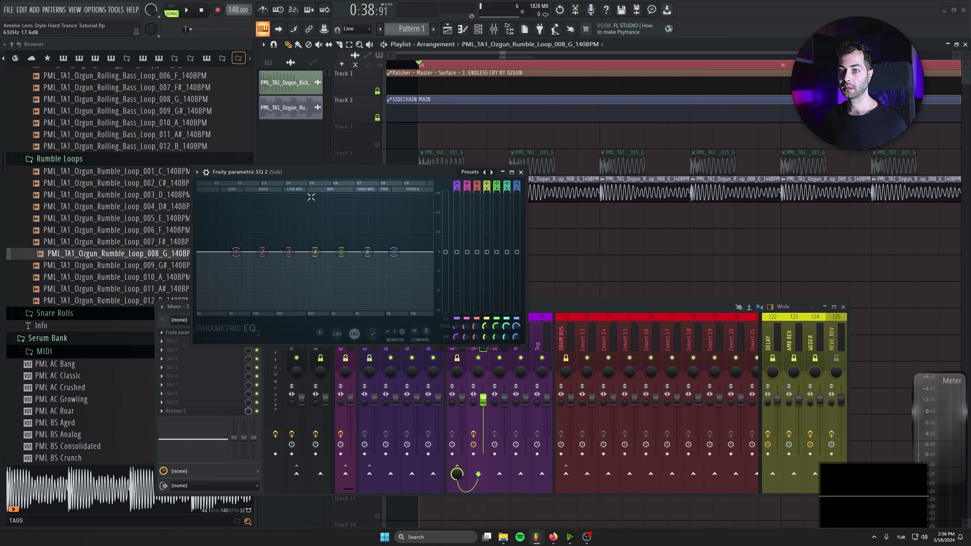
{"action": "left_click_drag", "start_coordinate": [394, 252], "coordinate": [312, 307]}
{"action": "scroll", "coordinate": [303, 305], "scroll_direction": "down", "scroll_amount": 2}
{"action": "scroll", "coordinate": [338, 310], "scroll_direction": "up", "scroll_amount": 2}
{"action": "key", "text": "space"}
{"action": "key", "text": "space"}
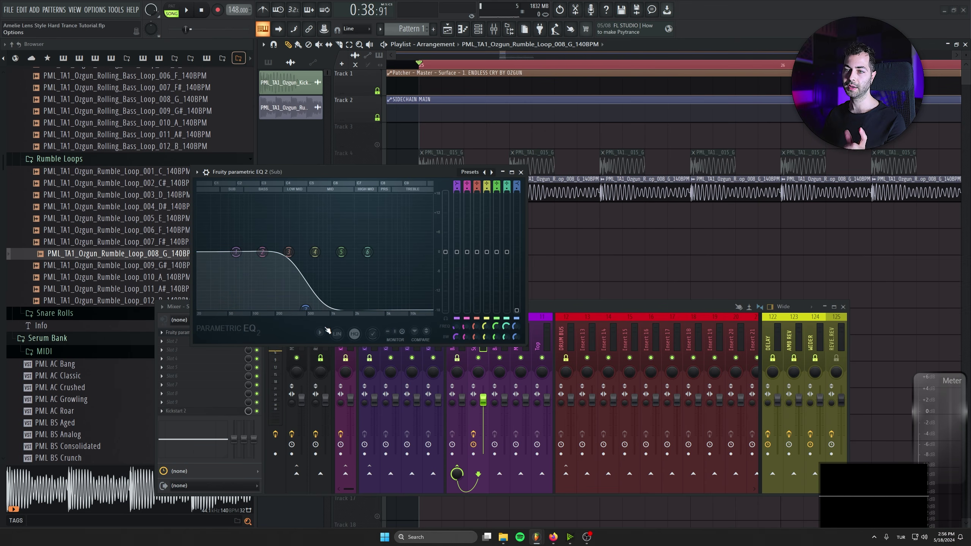
Close the Sub track's equalizer, re-enable Track 4 in the playlist, and play the kick together with the rumble
{"action": "left_click", "coordinate": [521, 172]}
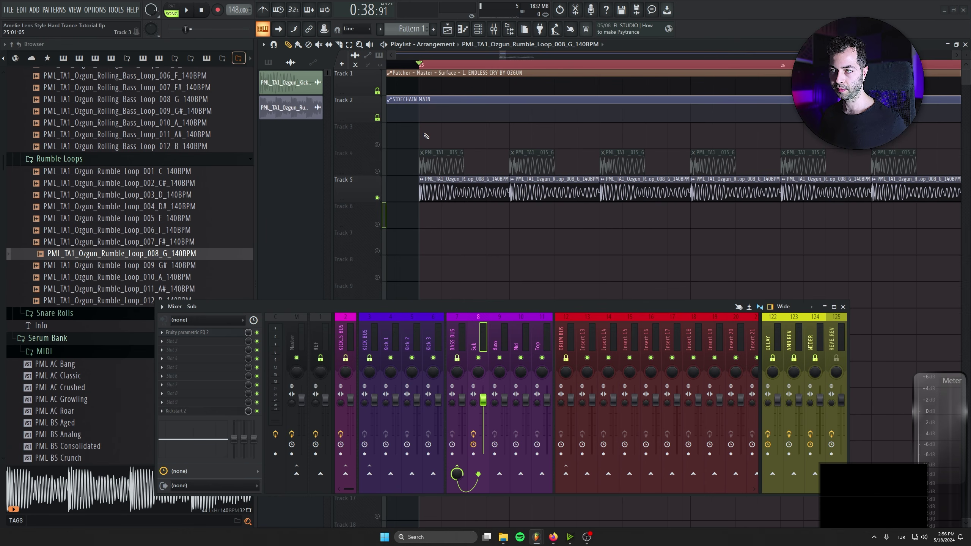
{"action": "left_click", "coordinate": [377, 172]}
{"action": "key", "text": "space"}
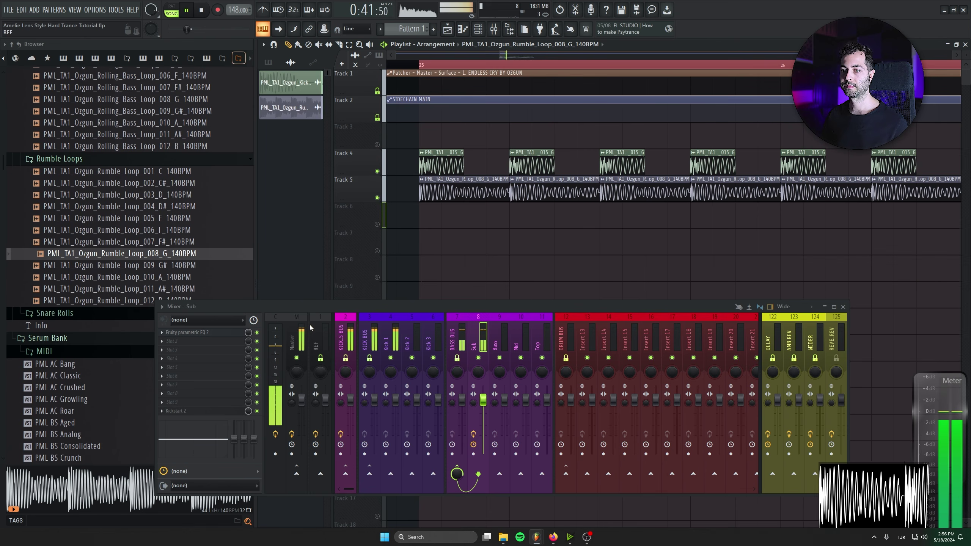
Open Sub Ninja on the Master track, set its length to 1, and place its window below the playlist clips
{"action": "left_click", "coordinate": [297, 334]}
{"action": "key", "text": "space"}
{"action": "left_click", "coordinate": [386, 264]}
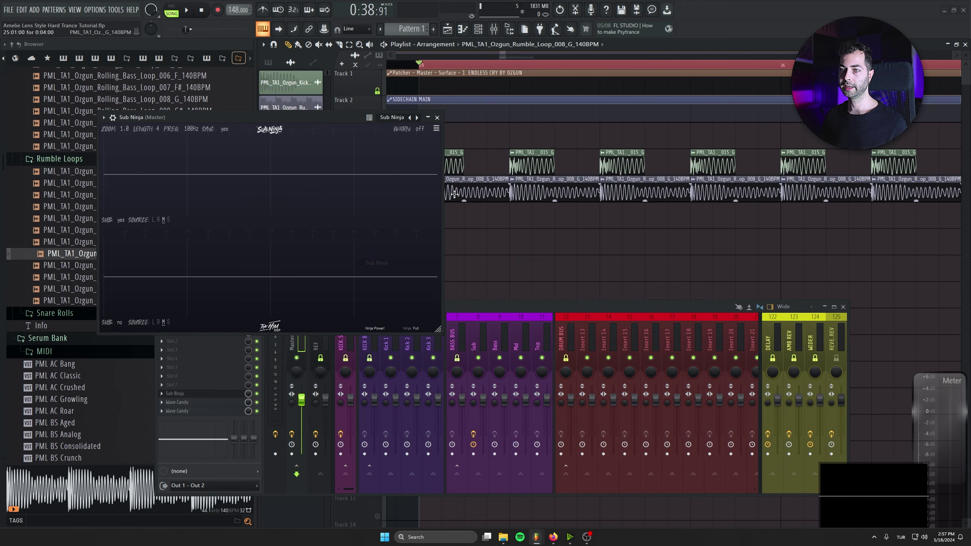
{"action": "left_click_drag", "start_coordinate": [280, 120], "coordinate": [441, 144]}
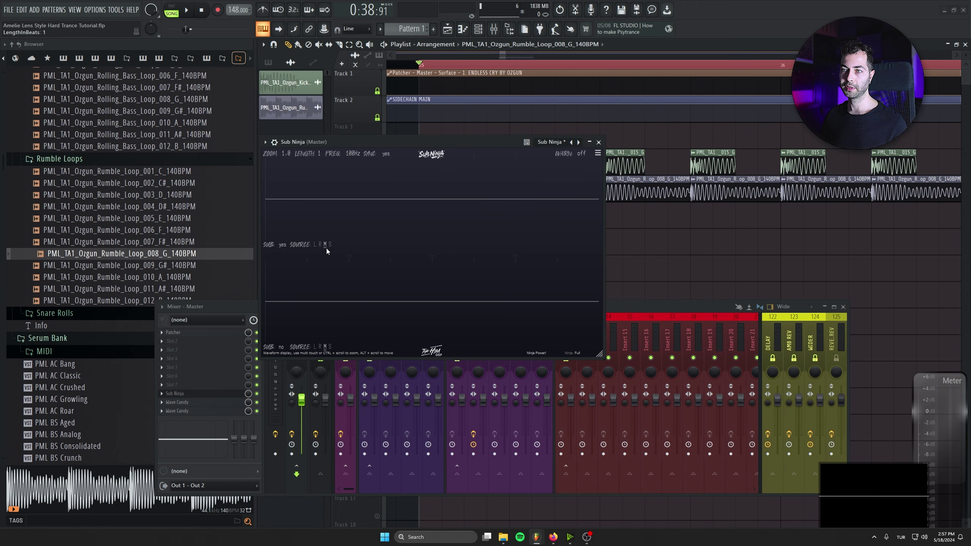
{"action": "left_click_drag", "start_coordinate": [357, 140], "coordinate": [394, 266]}
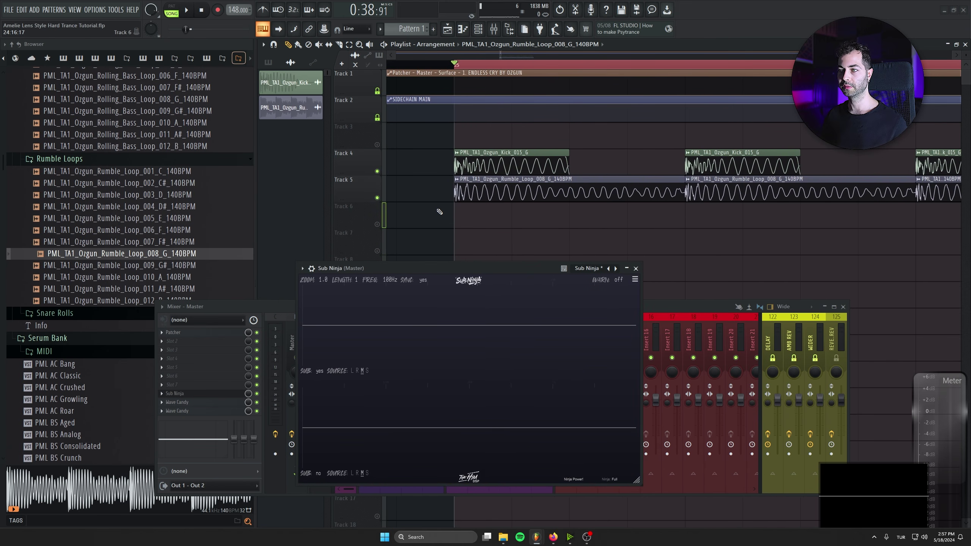
Play the kick and rumble from bar 25 and examine their combined waveform in Sub Ninja
{"action": "scroll", "coordinate": [565, 193], "scroll_direction": "up", "scroll_amount": 2}
{"action": "left_click", "coordinate": [541, 64]}
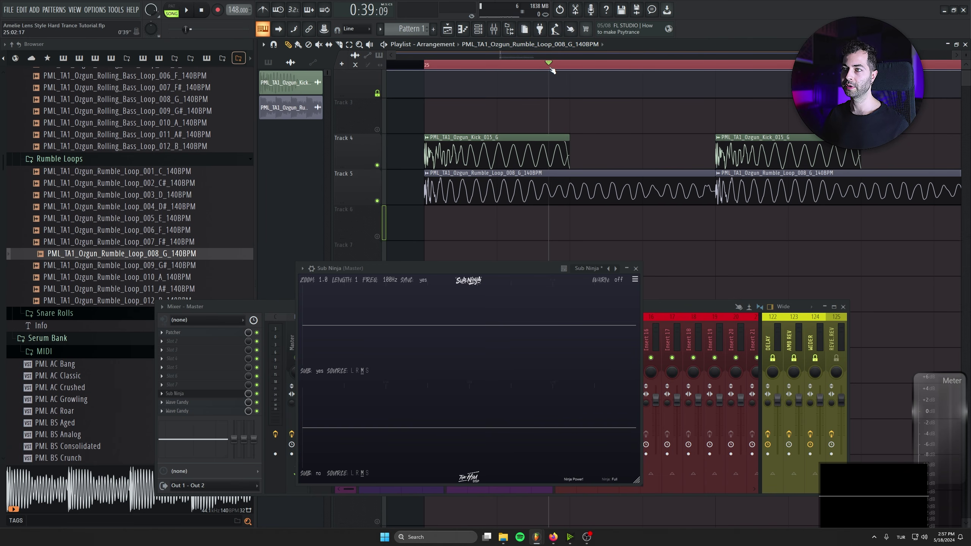
{"action": "left_click_drag", "start_coordinate": [542, 63], "coordinate": [426, 66]}
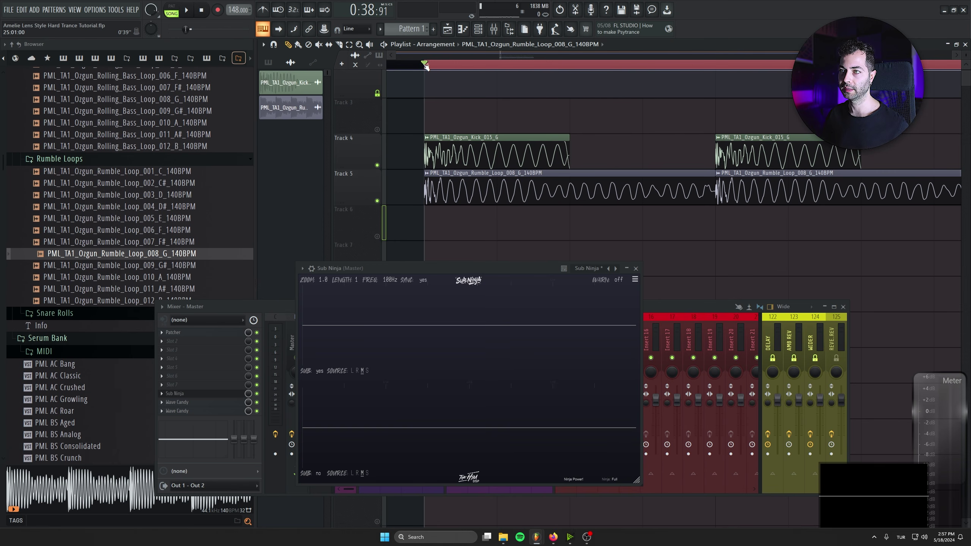
{"action": "left_click_drag", "start_coordinate": [454, 270], "coordinate": [470, 222]}
{"action": "key", "text": "space"}
{"action": "key", "text": "space"}
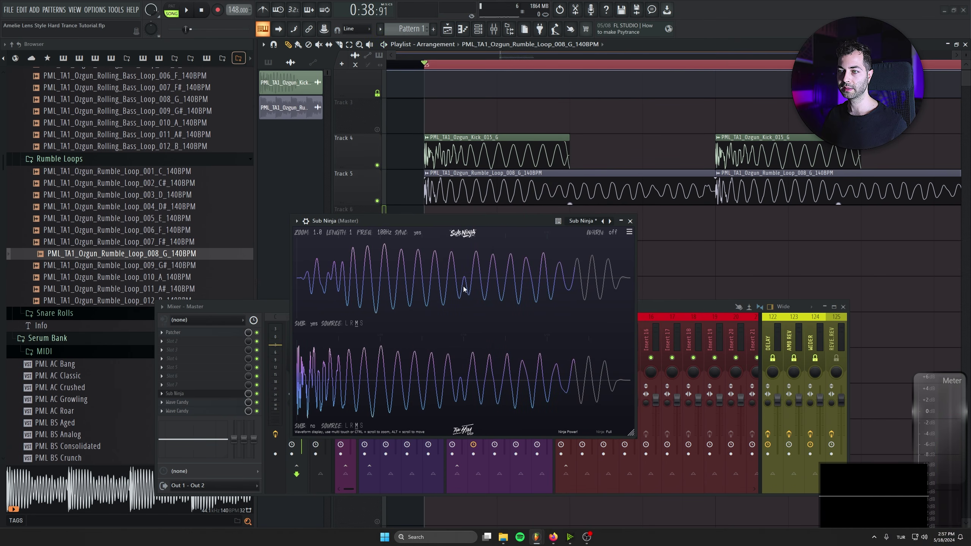
Adjust the end points of the kick clips on Track 4 and replay them against the rumble
{"action": "double_click", "coordinate": [363, 147]}
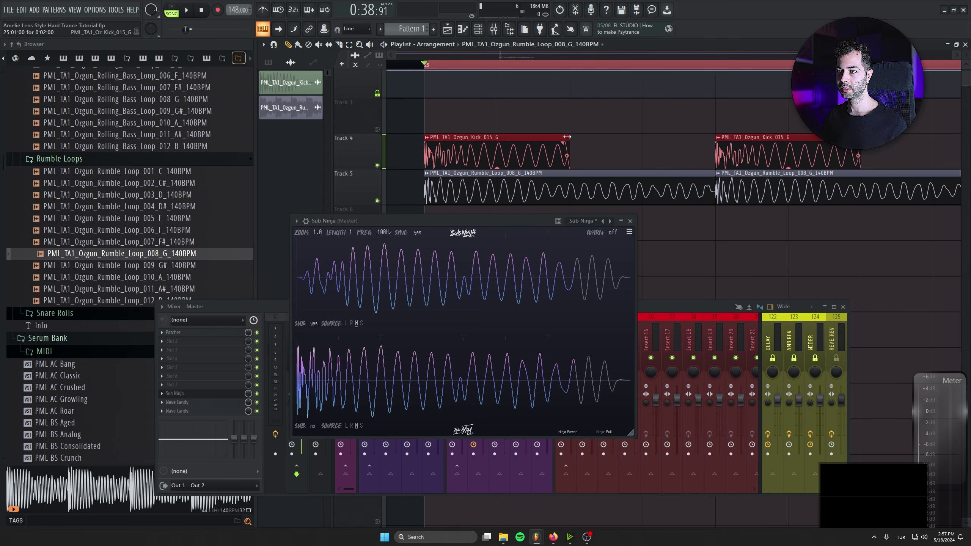
{"action": "key", "text": "space"}
{"action": "mouse_move", "coordinate": [572, 136]}
{"action": "left_mouse_down"}
{"action": "mouse_move", "coordinate": [581, 137]}
{"action": "mouse_move", "coordinate": [568, 138]}
{"action": "left_mouse_up"}
{"action": "key", "text": "space"}
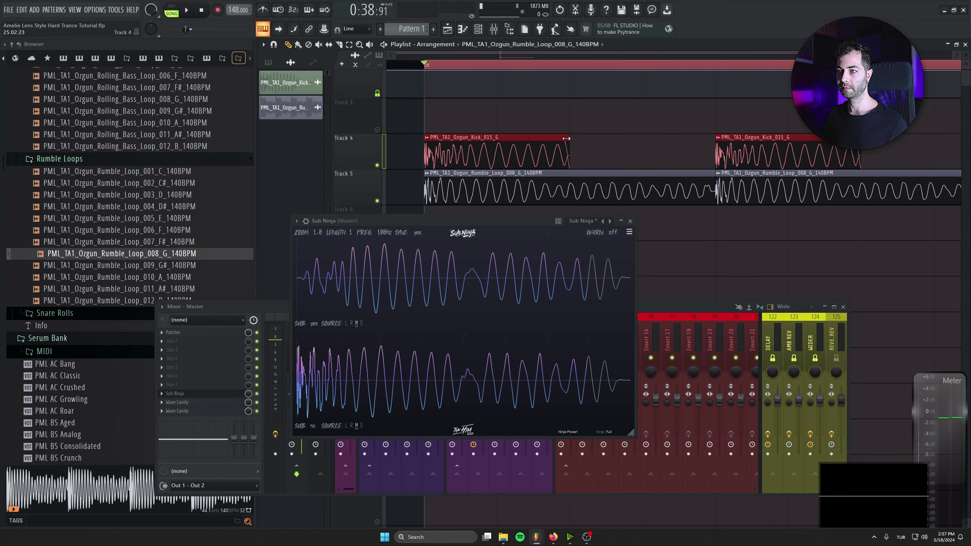
Check the kick clip's sample settings, replay the kick and rumble through Sub Ninja, and close the analyzer
{"action": "double_click", "coordinate": [535, 149]}
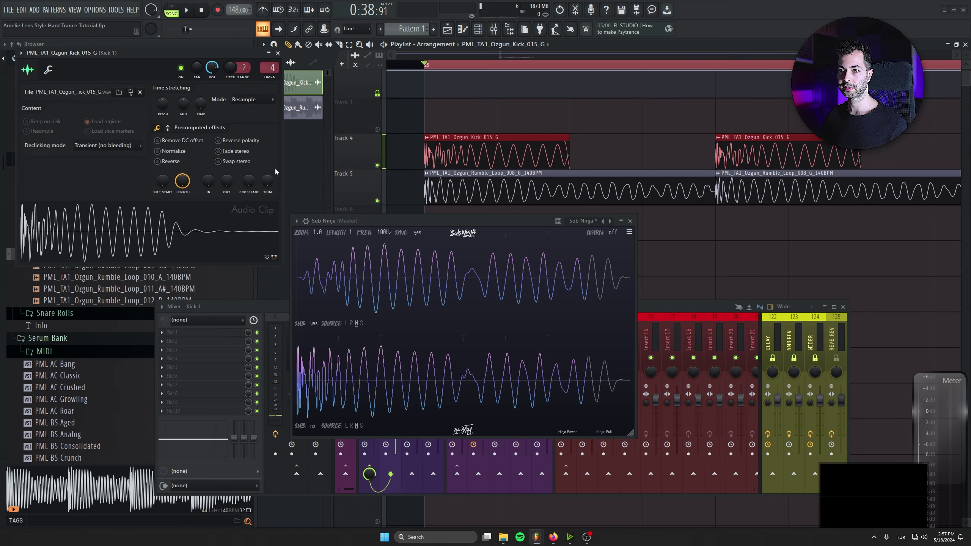
{"action": "left_click", "coordinate": [278, 53]}
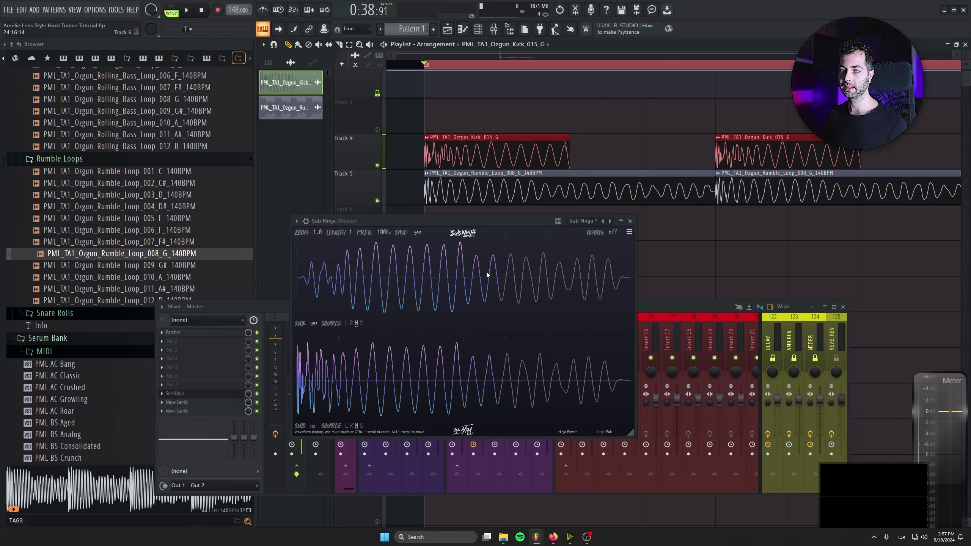
{"action": "key", "text": "space"}
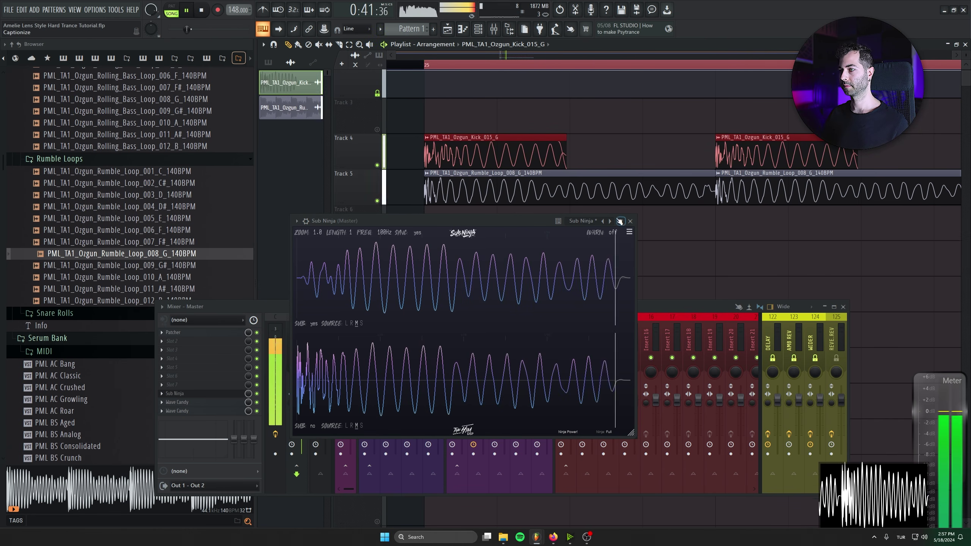
{"action": "key", "text": "space"}
{"action": "left_click", "coordinate": [631, 221]}
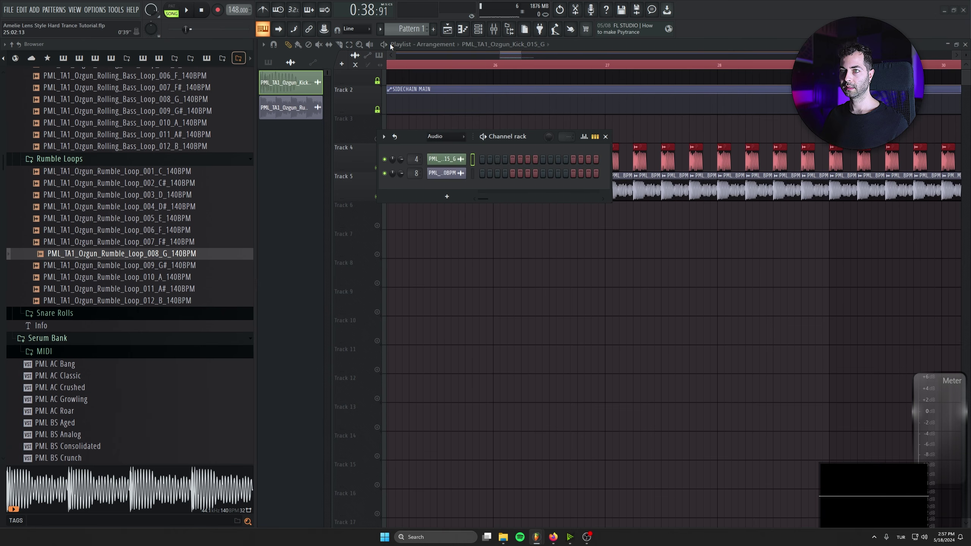
Create a new pattern named Bass and place it on Track 6 at bar 25
{"action": "left_click", "coordinate": [390, 46]}
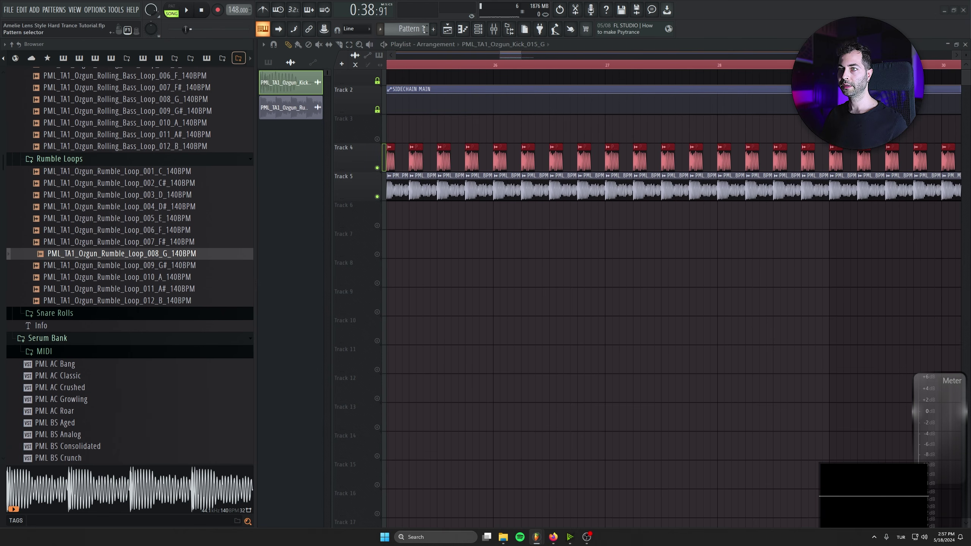
{"action": "left_click", "coordinate": [433, 28]}
{"action": "type", "text": "Bass"}
{"action": "key", "text": "Return"}
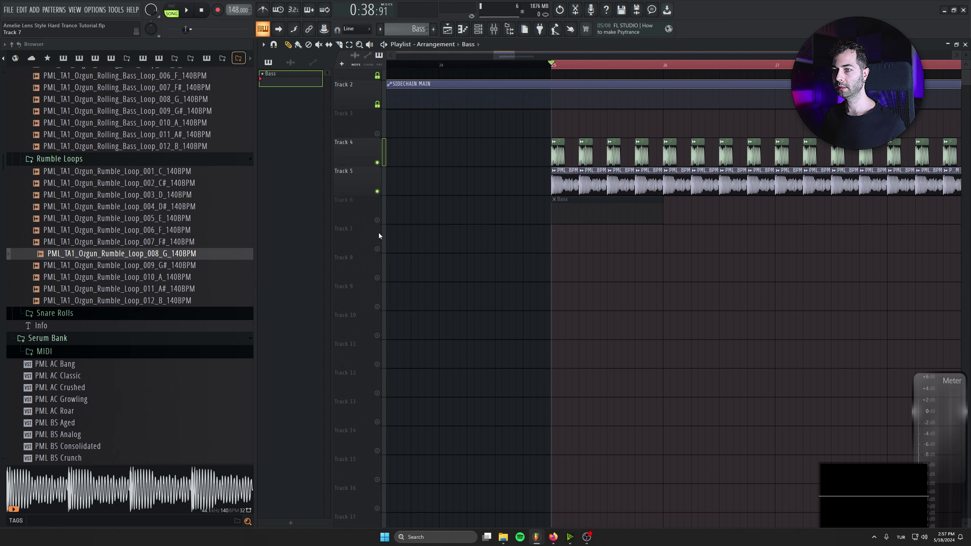
Insert a Serum instrument channel for the bass into the channel rack
{"action": "key", "text": "F6"}
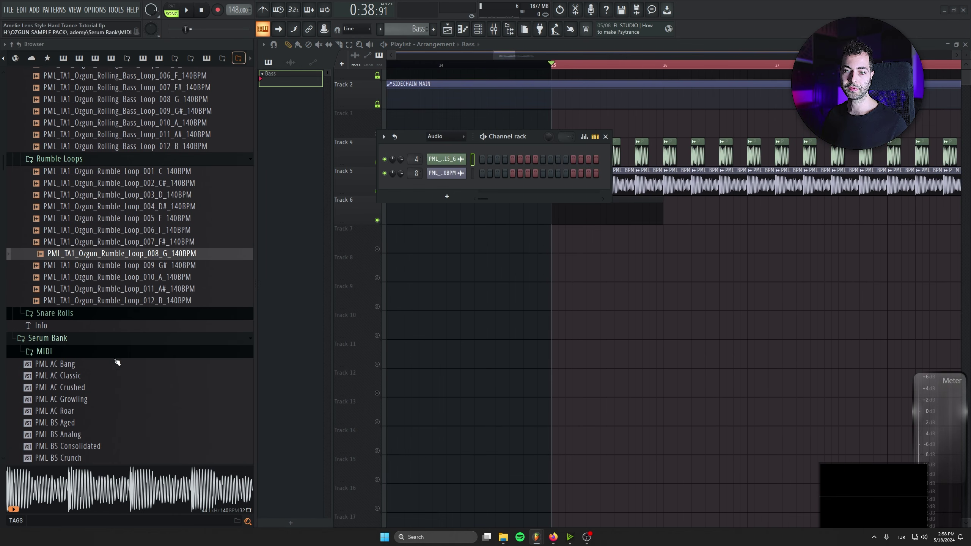
{"action": "left_click_drag", "start_coordinate": [535, 138], "coordinate": [542, 244]}
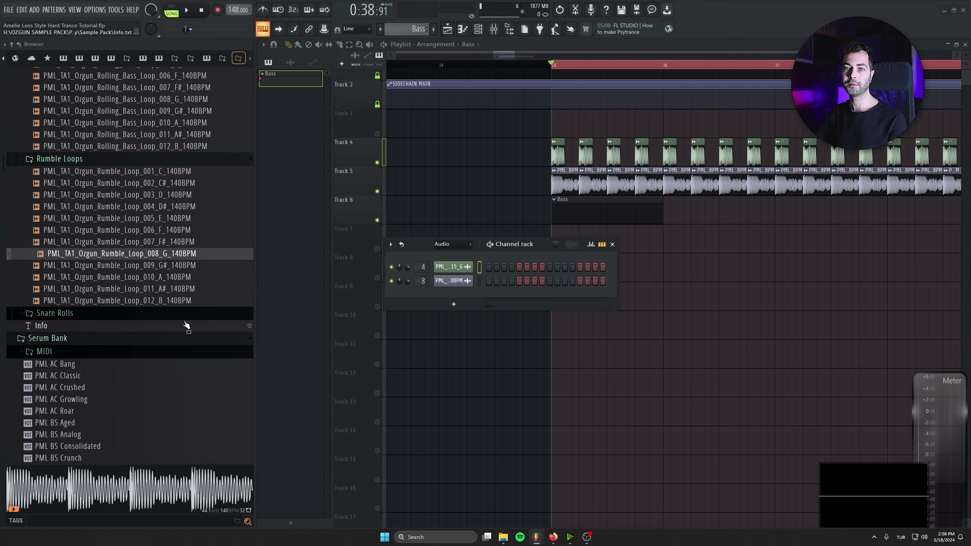
{"action": "scroll", "coordinate": [162, 343], "scroll_direction": "down", "scroll_amount": 4}
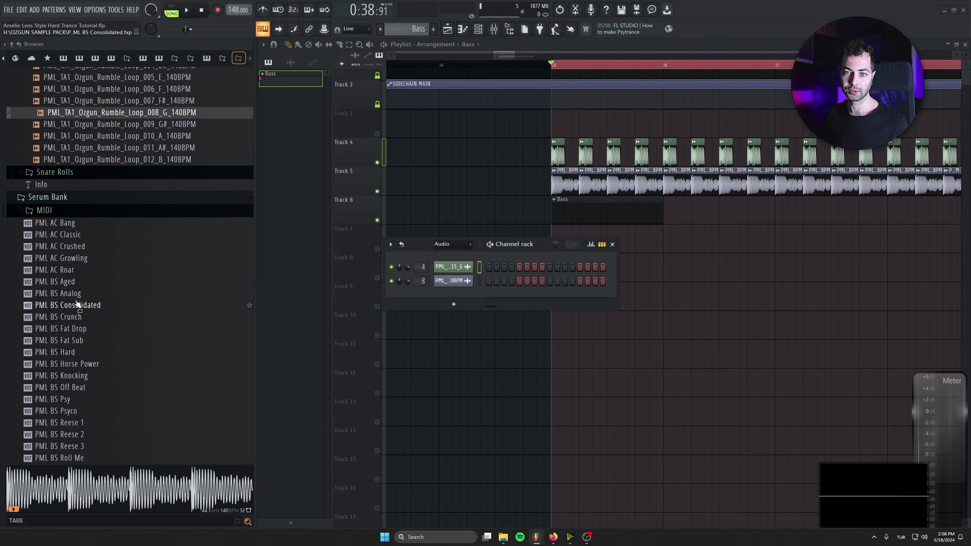
{"action": "right_click", "coordinate": [469, 281]}
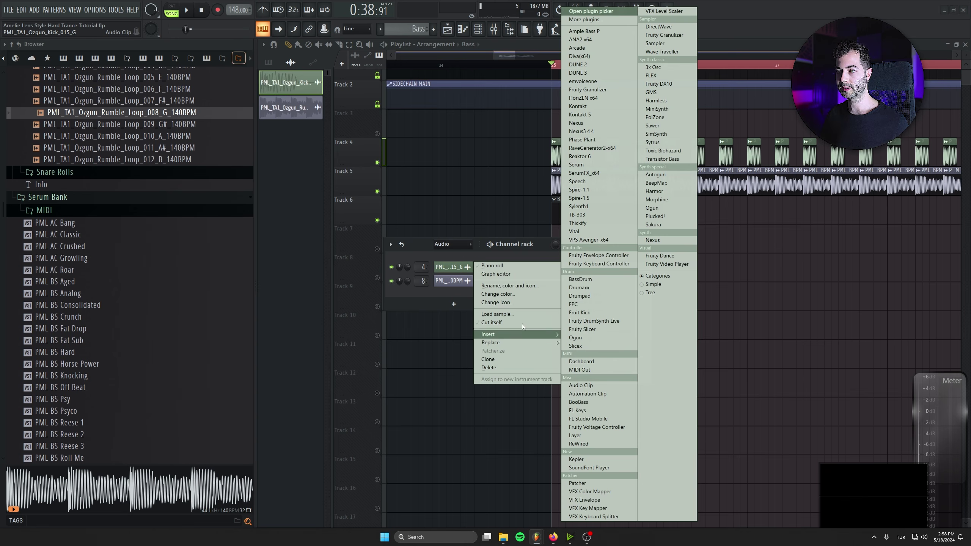
{"action": "mouse_move", "coordinate": [508, 334]}
{"action": "left_click", "coordinate": [579, 184]}
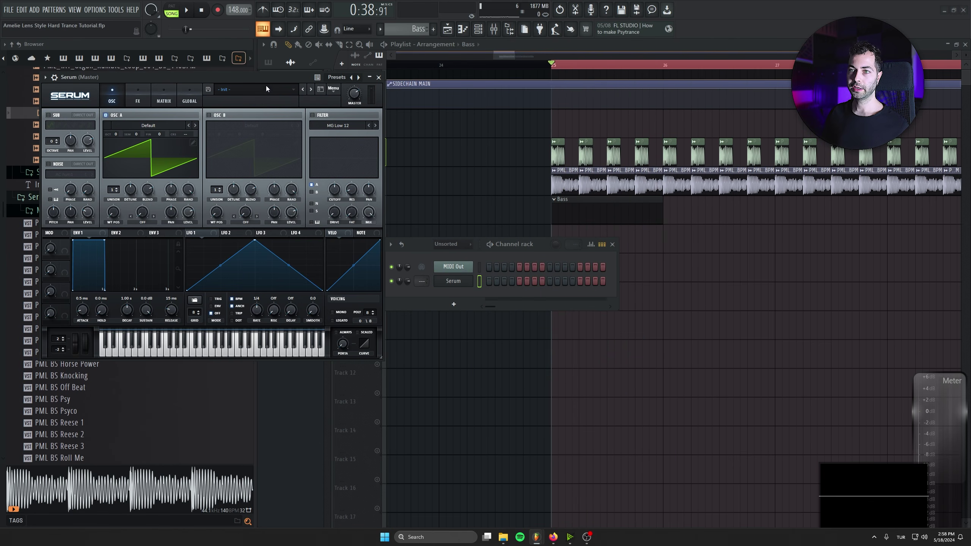
Load the PML BS Analog preset into Serum and audition it while moving the Filter macro
{"action": "left_click_drag", "start_coordinate": [178, 79], "coordinate": [473, 192]}
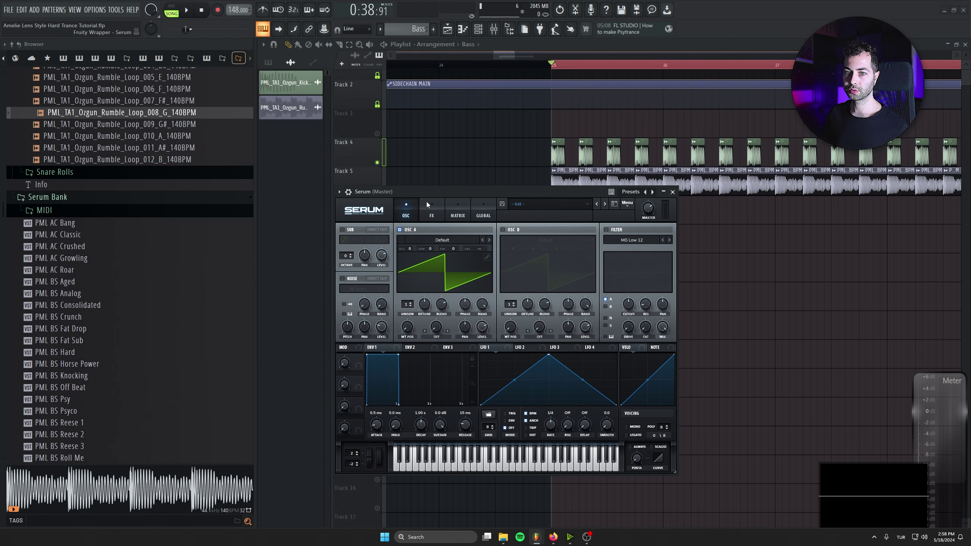
{"action": "left_click_drag", "start_coordinate": [66, 295], "coordinate": [475, 203]}
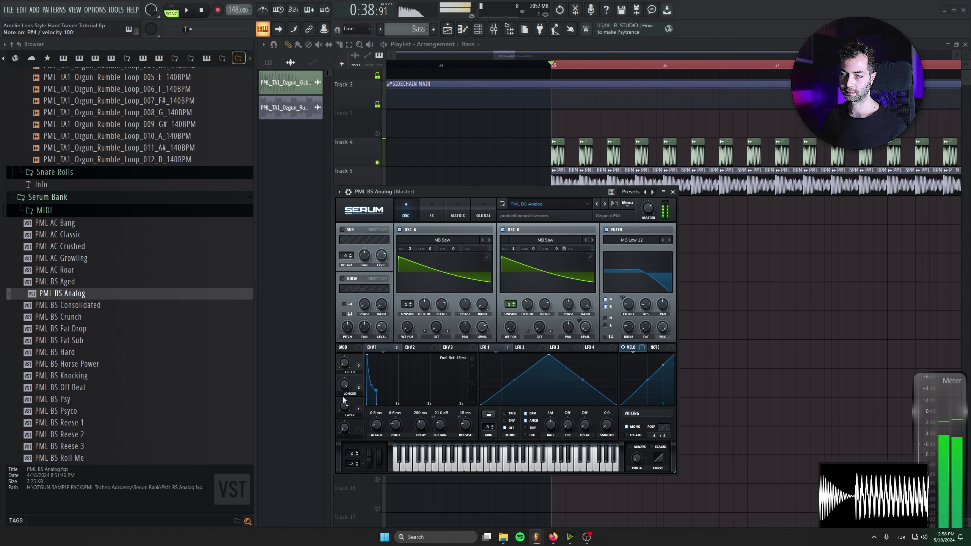
{"action": "left_click_drag", "start_coordinate": [346, 363], "coordinate": [348, 349]}
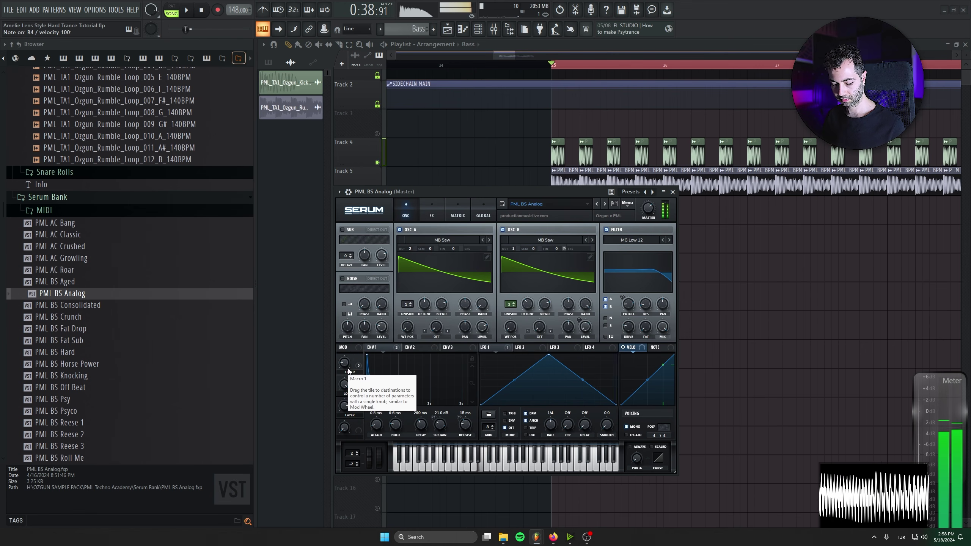
Check the typing keyboard's root note and scale layout, and close the Serum window
{"action": "right_click", "coordinate": [263, 29]}
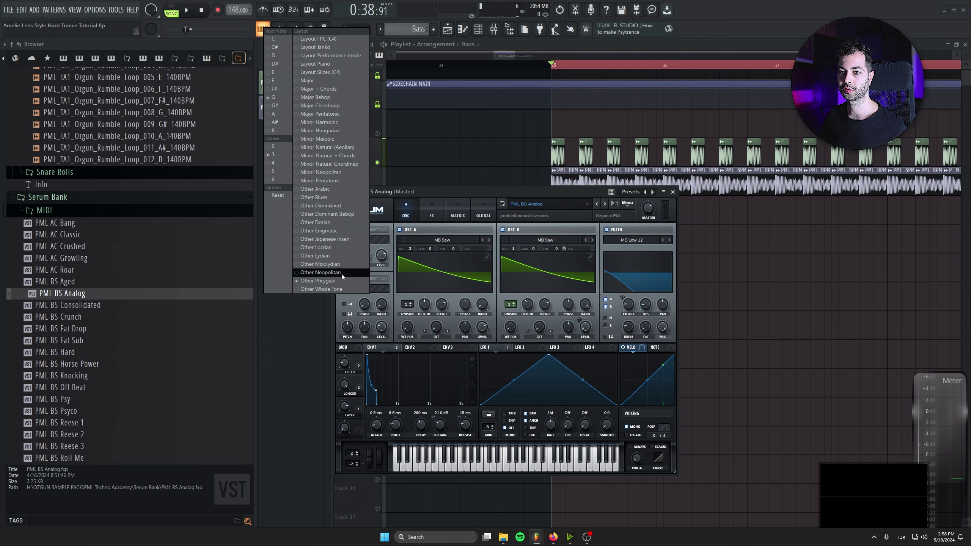
{"action": "left_click", "coordinate": [475, 187]}
{"action": "left_click", "coordinate": [673, 192]}
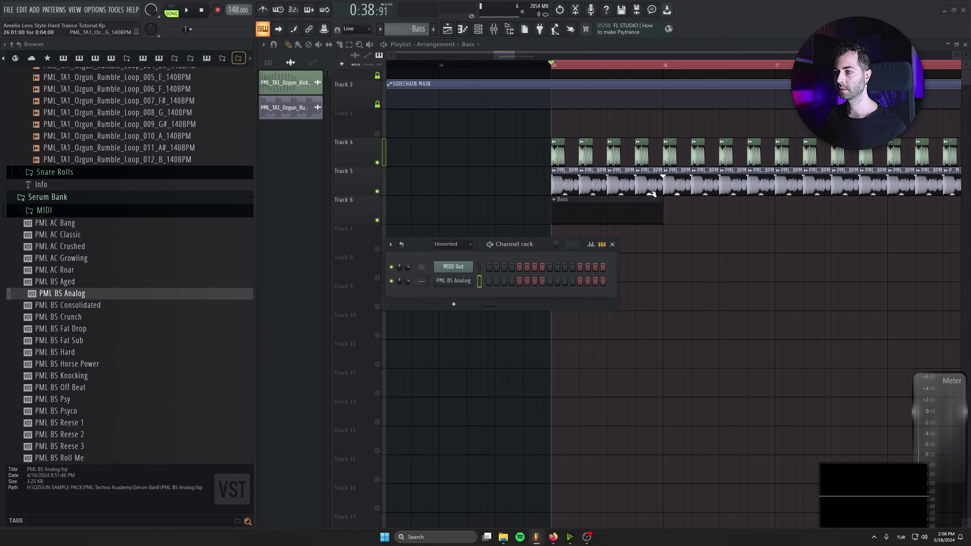
Draw a one-bar G4 note at the start of the Bass pattern for PML BS Analog and play it back
{"action": "double_click", "coordinate": [572, 217]}
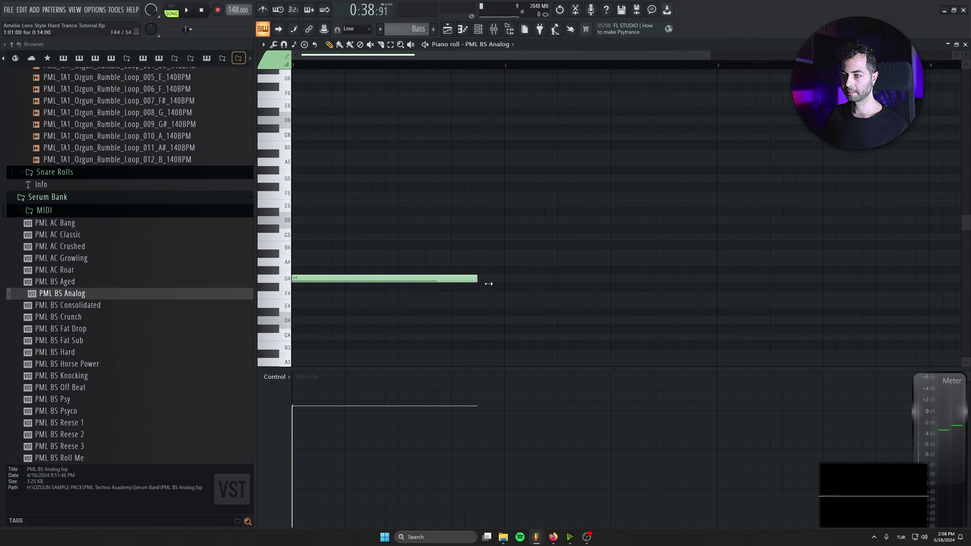
{"action": "left_click_drag", "start_coordinate": [477, 284], "coordinate": [509, 286]}
{"action": "key", "text": "space"}
{"action": "scroll", "coordinate": [367, 300], "scroll_direction": "down", "scroll_amount": 2}
{"action": "key", "text": "space"}
{"action": "left_click_drag", "start_coordinate": [306, 194], "coordinate": [291, 213]}
{"action": "right_click", "coordinate": [337, 213]}
{"action": "key", "text": "space"}
Add a one-bar D4 note in bar 2 after the G4 note and listen to the two-note line
{"action": "left_click_drag", "start_coordinate": [419, 256], "coordinate": [381, 176]}
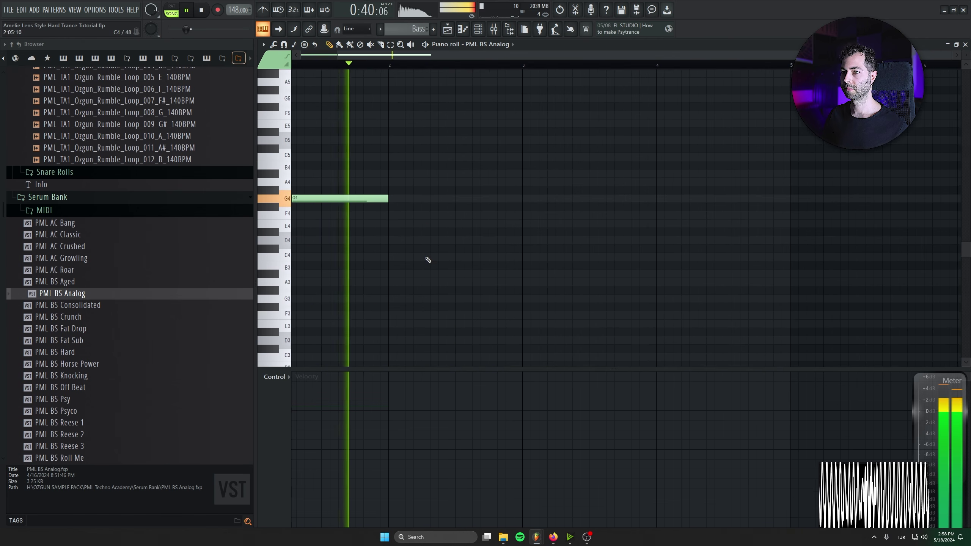
{"action": "key", "text": "space"}
{"action": "mouse_move", "coordinate": [394, 256]}
{"action": "left_mouse_down"}
{"action": "mouse_move", "coordinate": [386, 214]}
{"action": "mouse_move", "coordinate": [385, 239]}
{"action": "left_mouse_up"}
{"action": "key", "text": "space"}
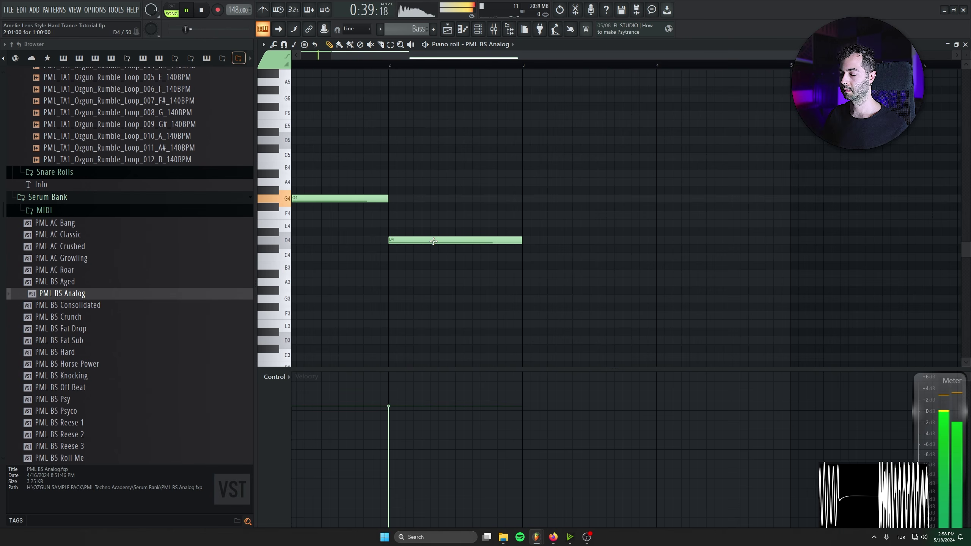
{"action": "left_click_drag", "start_coordinate": [475, 203], "coordinate": [470, 239]}
{"action": "key", "text": "space"}
{"action": "key", "text": "space"}
Try the bar 2 note at C4 and move it up to D#4 while listening
{"action": "left_click_drag", "start_coordinate": [412, 277], "coordinate": [409, 293]}
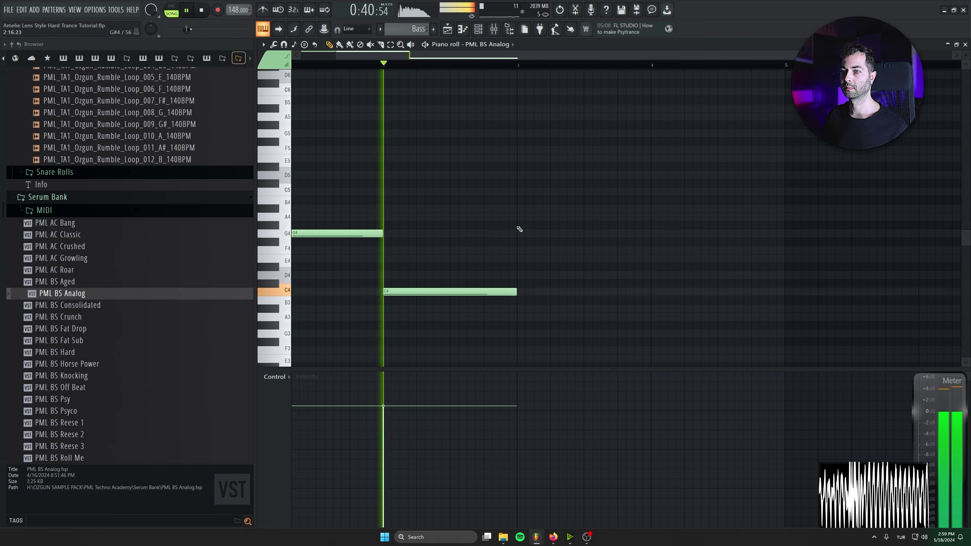
{"action": "left_click_drag", "start_coordinate": [417, 292], "coordinate": [417, 263]}
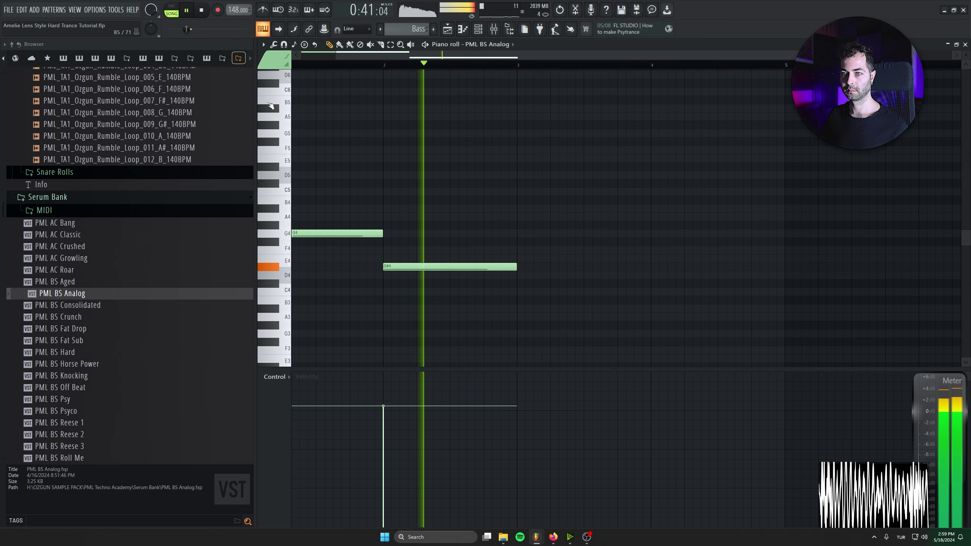
{"action": "key", "text": "space"}
Set the piano roll's scale highlighting root note to G
{"action": "left_click", "coordinate": [263, 45]}
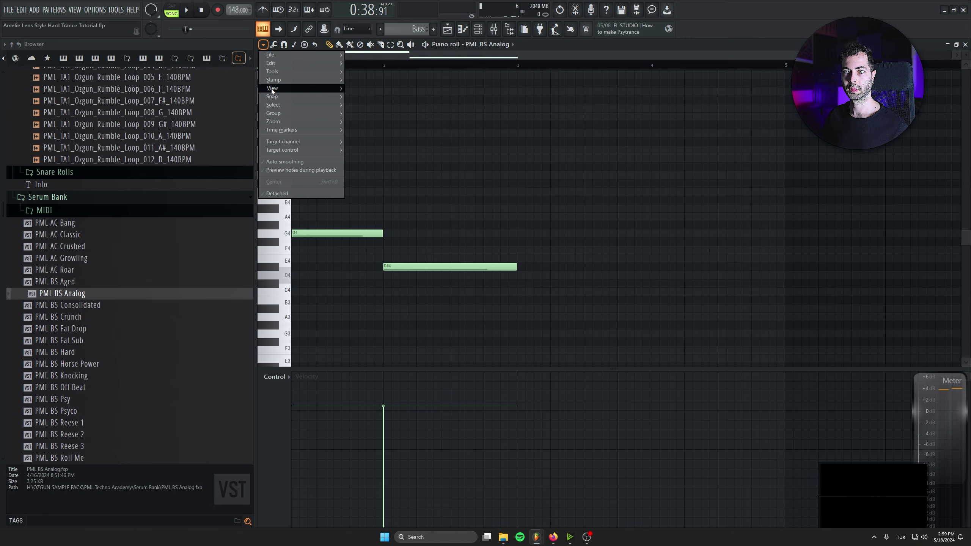
{"action": "mouse_move", "coordinate": [272, 89]}
{"action": "mouse_move", "coordinate": [376, 217]}
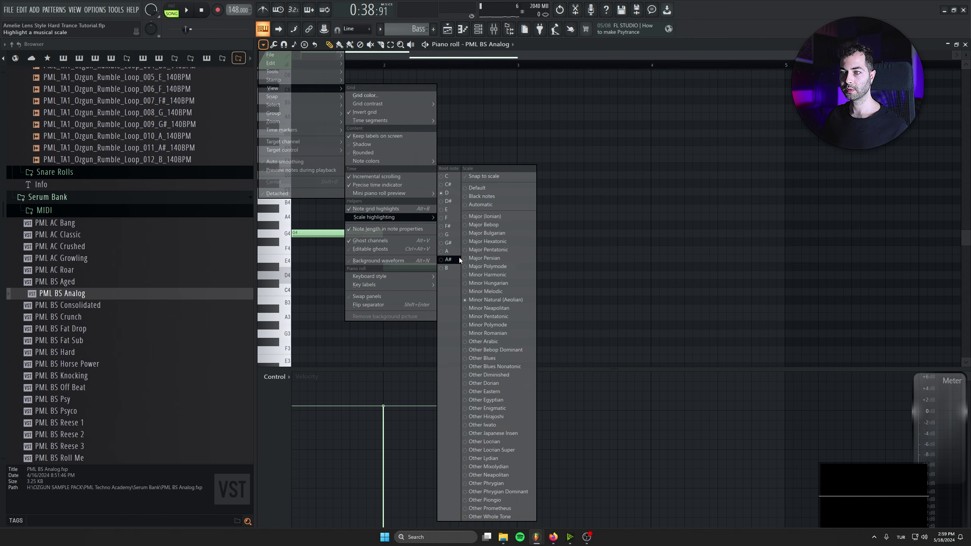
{"action": "left_click", "coordinate": [449, 234]}
Add a C5 note at bar 3 lasting one and a half bars, follow it with an equally long D5, and play
{"action": "left_click_drag", "start_coordinate": [522, 216], "coordinate": [532, 190]}
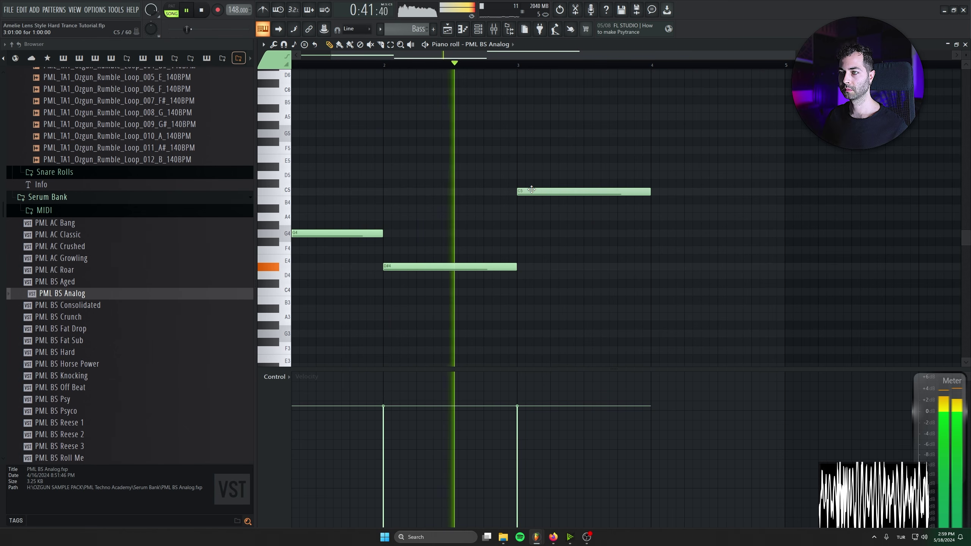
{"action": "left_click_drag", "start_coordinate": [650, 192], "coordinate": [718, 193]}
{"action": "left_click", "coordinate": [717, 175]}
{"action": "key", "text": "space"}
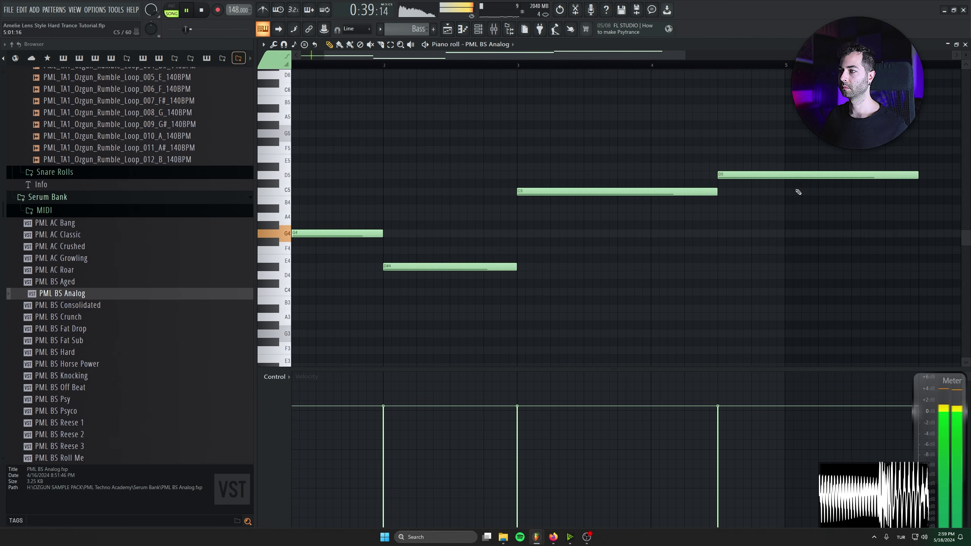
Trim the D5 note to end at bar 5 and extend the C5 note so the D5 lasts one and a half beats
{"action": "left_click_drag", "start_coordinate": [917, 176], "coordinate": [785, 183]}
{"action": "scroll", "coordinate": [785, 183], "scroll_direction": "down", "scroll_amount": 2}
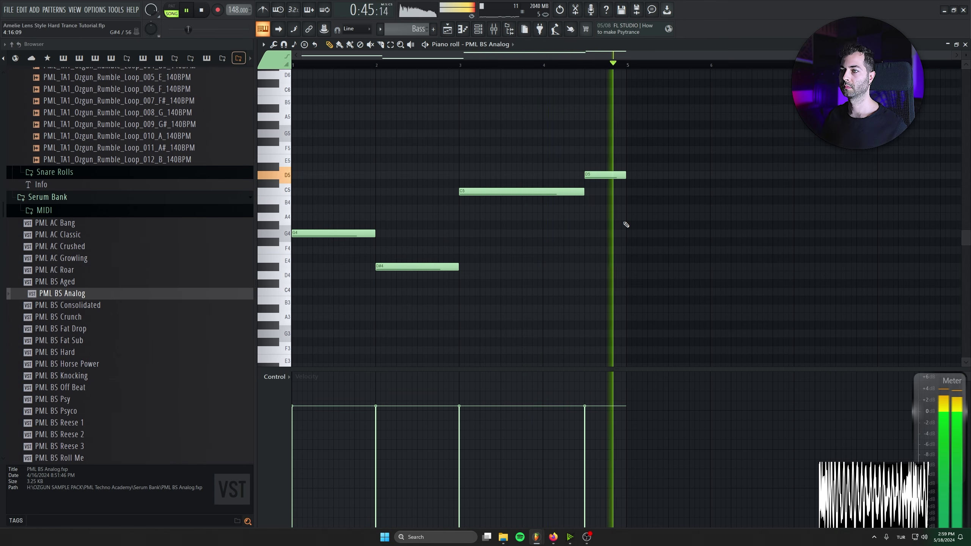
{"action": "left_click_drag", "start_coordinate": [584, 192], "coordinate": [626, 177]}
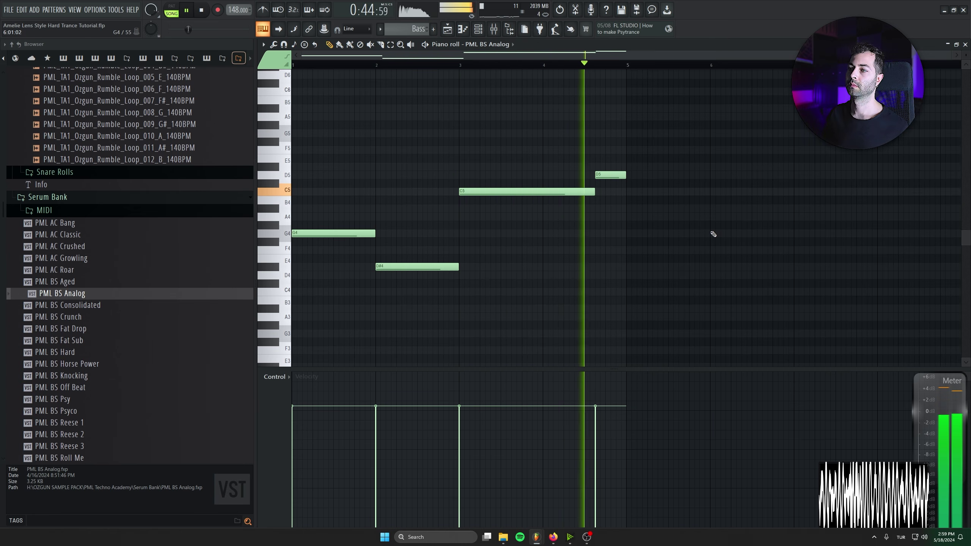
Return to the playlist and place a second Bass pattern clip on Track 6 at bar 29
{"action": "key", "text": "ctrl+a"}
{"action": "key", "text": "F5"}
{"action": "left_click", "coordinate": [672, 225]}
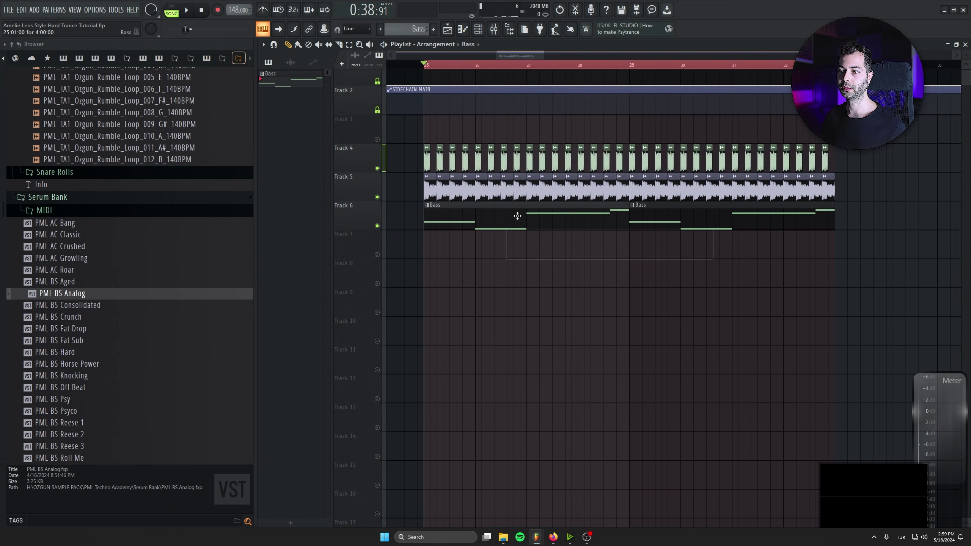
Route the PML BS Analog channel to mixer track 9 and load Fruity Blood Overdrive in its first effect slot
{"action": "left_click", "coordinate": [483, 27]}
{"action": "left_click_drag", "start_coordinate": [422, 281], "coordinate": [423, 273]}
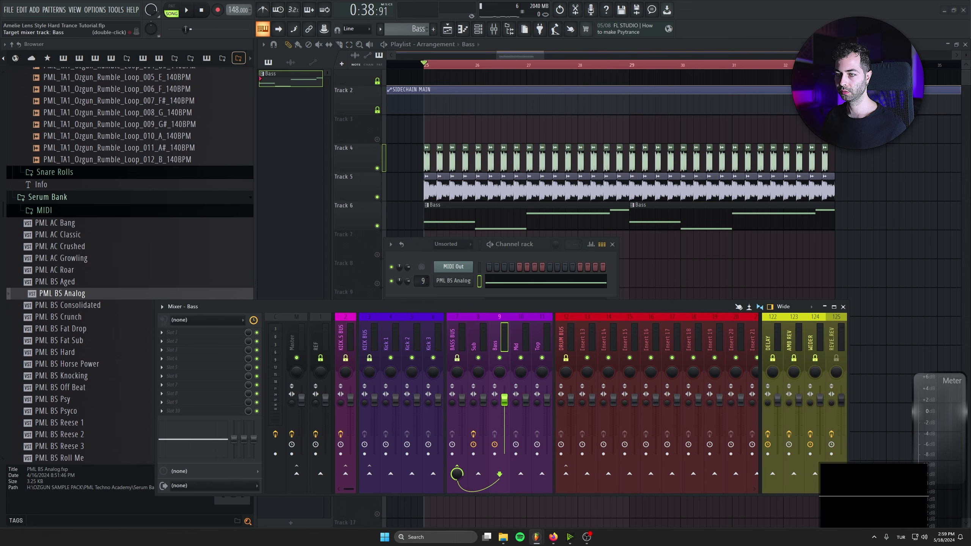
{"action": "left_click", "coordinate": [210, 335]}
{"action": "left_click", "coordinate": [487, 151]}
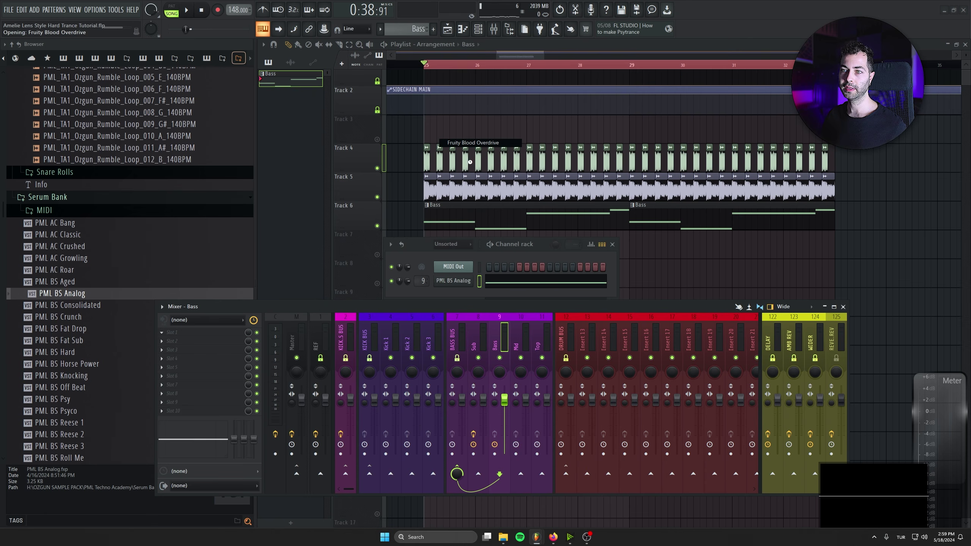
Raise the overdrive's pre amp to about 0.19 during playback and compare the bass with the effect bypassed
{"action": "key", "text": "space"}
{"action": "left_click_drag", "start_coordinate": [176, 155], "coordinate": [176, 140]}
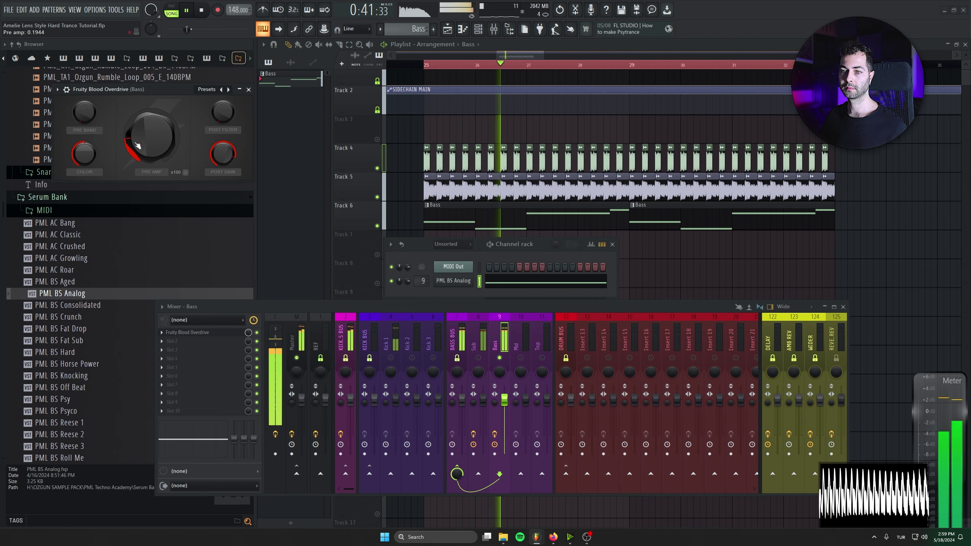
{"action": "left_click", "coordinate": [256, 332]}
{"action": "left_click", "coordinate": [257, 333]}
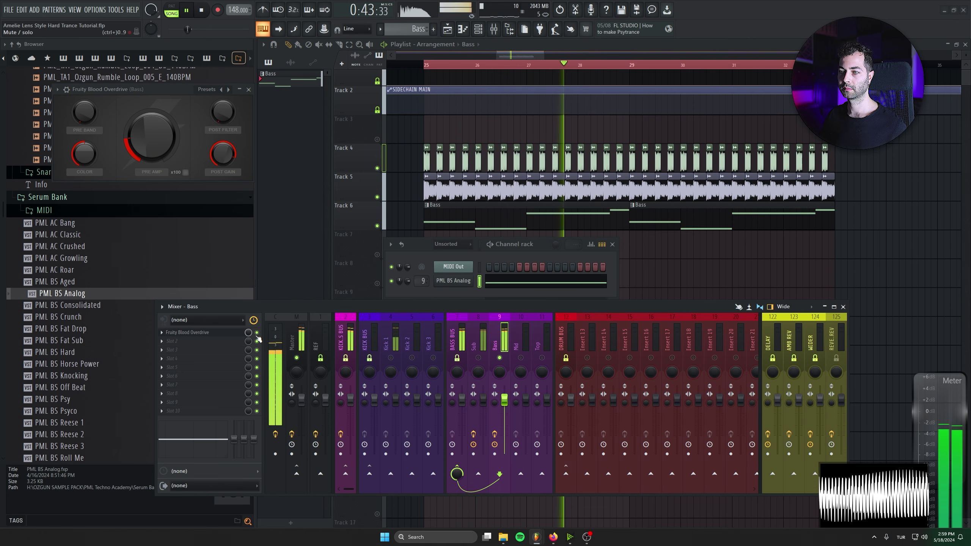
{"action": "key", "text": "space"}
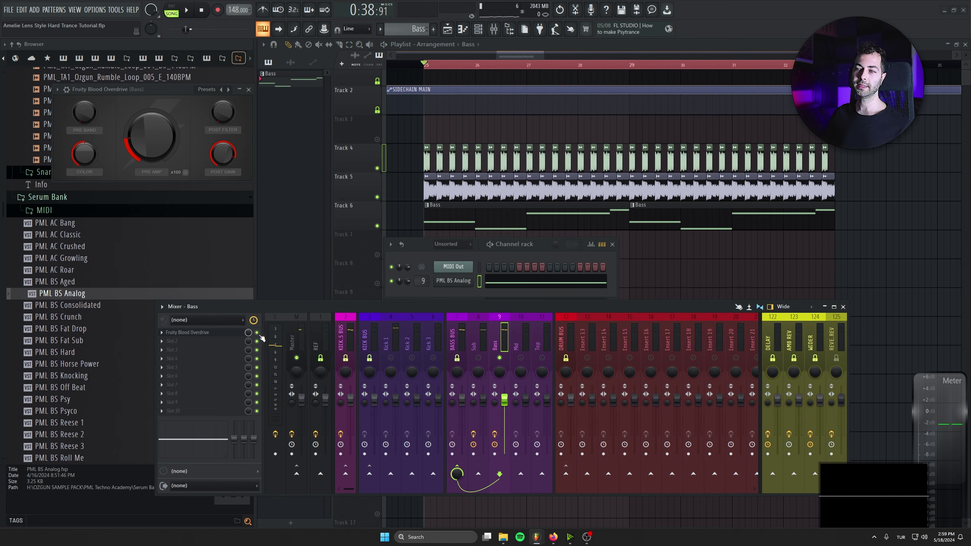
Load Fruity Parametric EQ 2 in the Bass track's second slot and try a low cut with band 1 around 255 Hz
{"action": "left_click", "coordinate": [192, 340]}
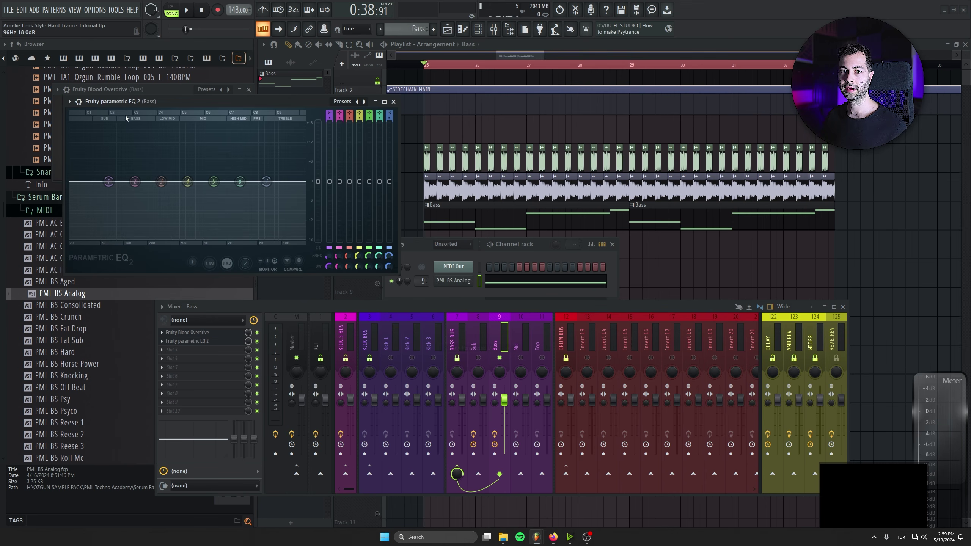
{"action": "left_click", "coordinate": [154, 145]}
{"action": "left_click_drag", "start_coordinate": [162, 194], "coordinate": [213, 241]}
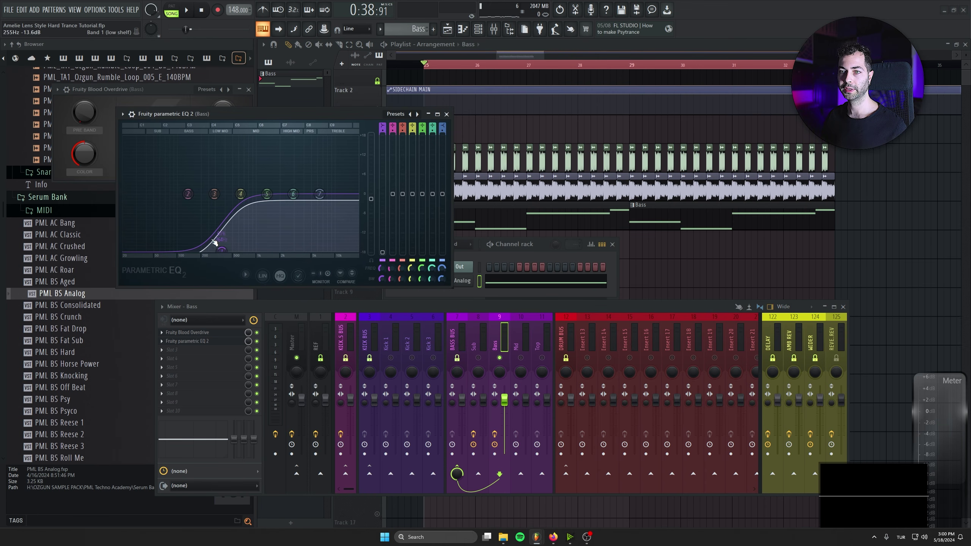
Reset the Bass EQ with the Default preset, load the LOWCUT preset, and close the equalizer
{"action": "left_click", "coordinate": [122, 116]}
{"action": "mouse_move", "coordinate": [207, 148]}
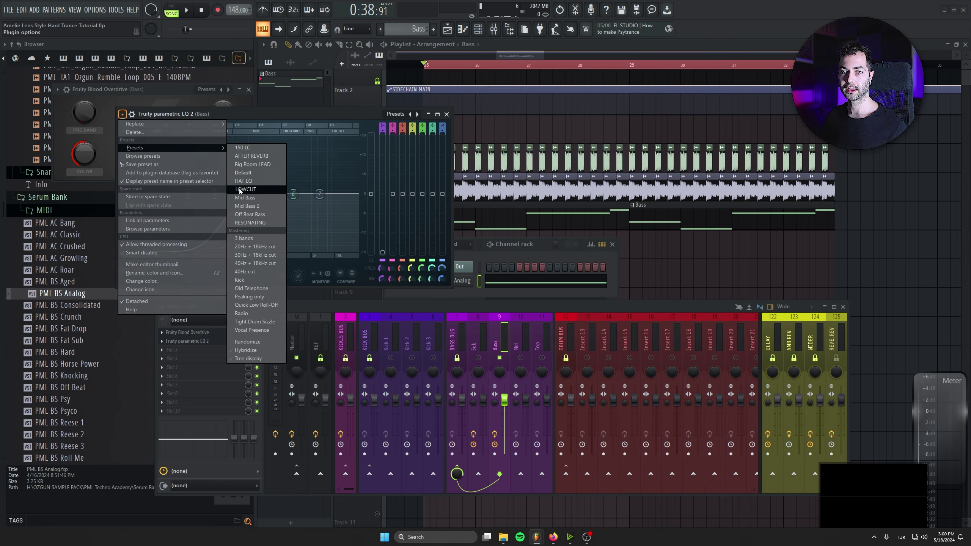
{"action": "left_click", "coordinate": [242, 174]}
{"action": "left_click", "coordinate": [122, 114]}
{"action": "mouse_move", "coordinate": [137, 149]}
{"action": "left_click", "coordinate": [242, 190]}
{"action": "left_click", "coordinate": [165, 195]}
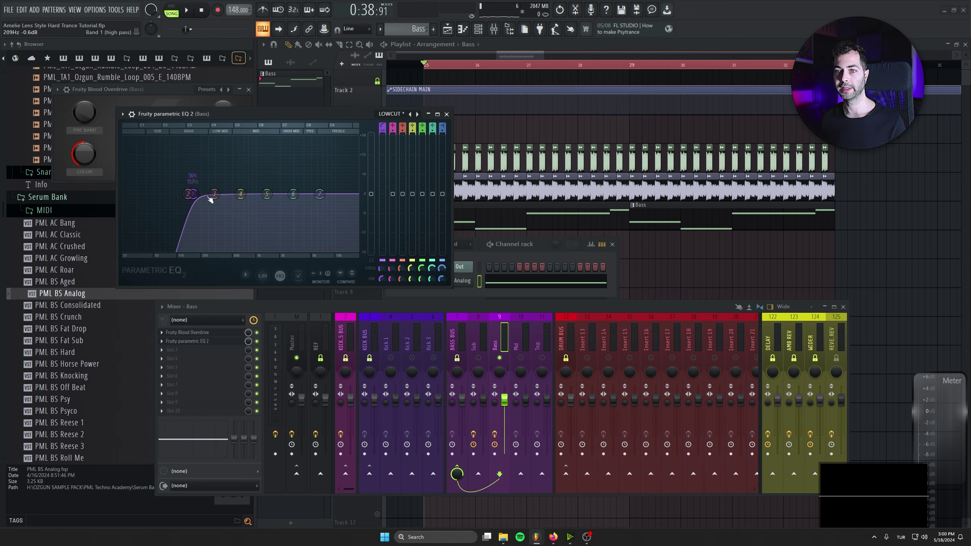
{"action": "left_click", "coordinate": [447, 114]}
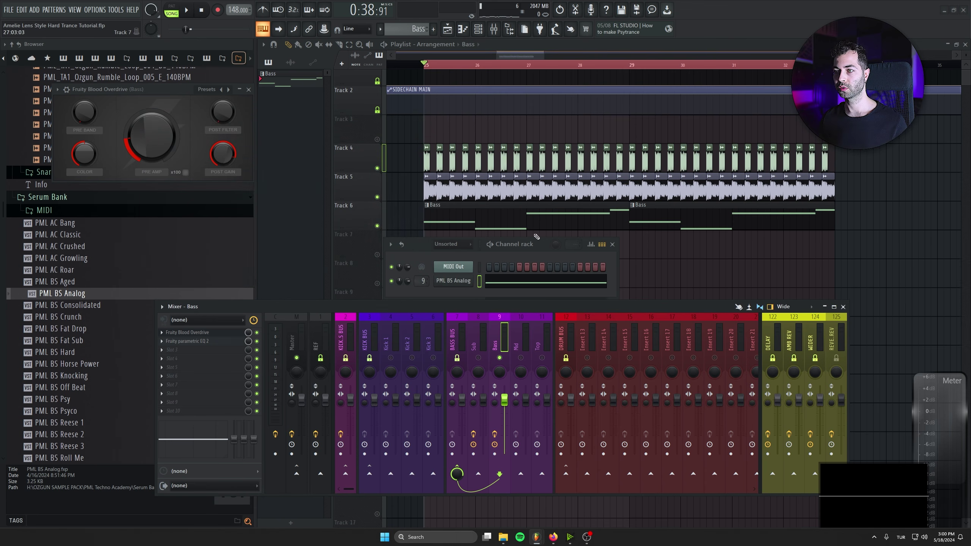
Move the Bass EQ's band 1 high pass to about 187 Hz and set its order to Steep 8 while listening
{"action": "left_click_drag", "start_coordinate": [538, 243], "coordinate": [542, 290]}
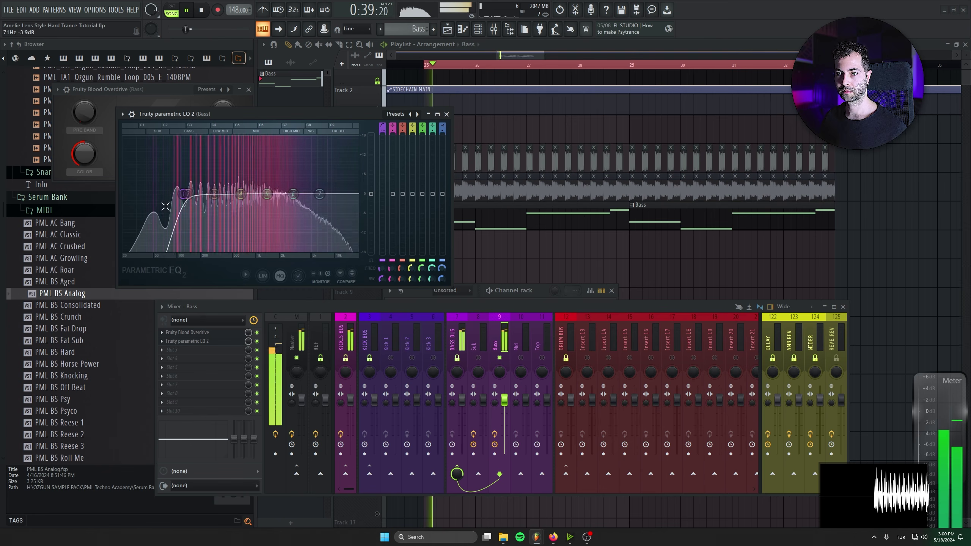
{"action": "left_click_drag", "start_coordinate": [184, 194], "coordinate": [198, 194]}
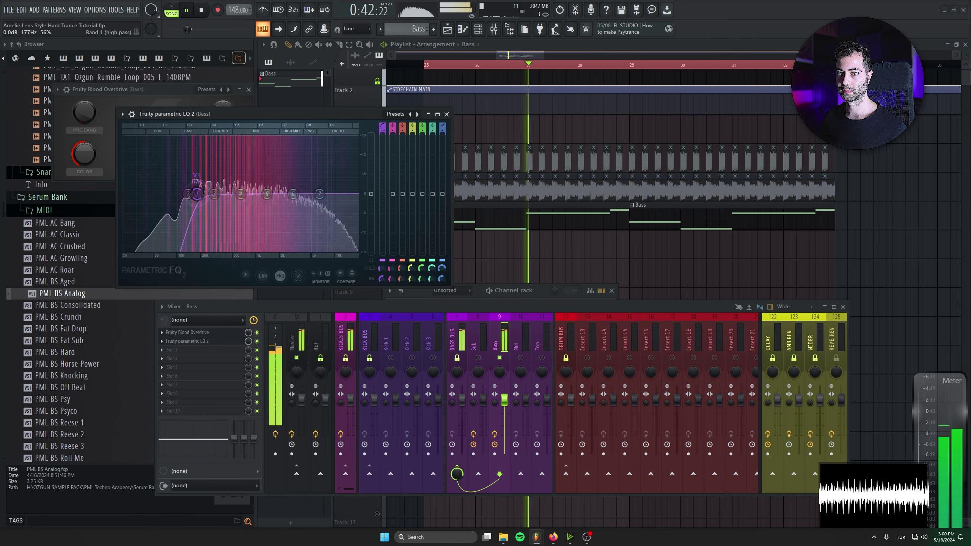
{"action": "right_click", "coordinate": [198, 194]}
{"action": "mouse_move", "coordinate": [217, 229]}
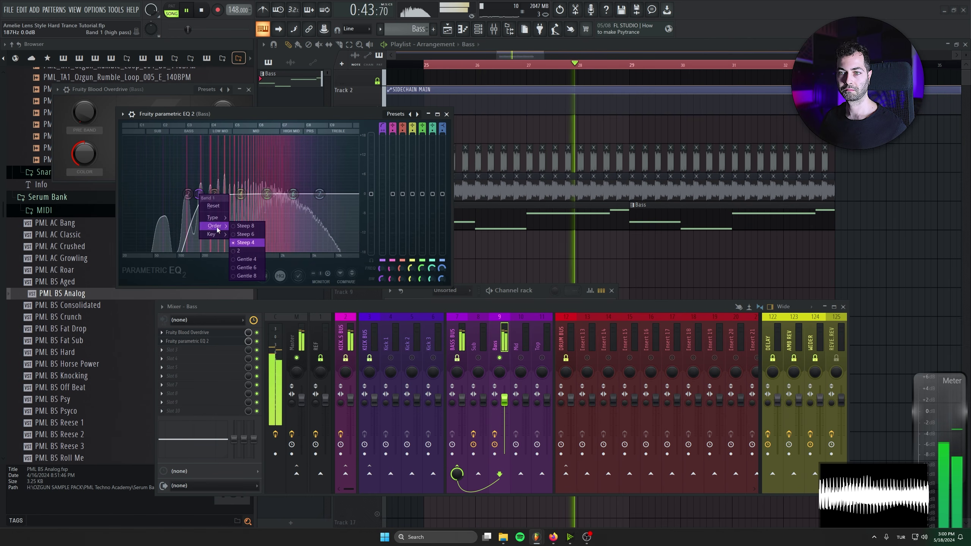
{"action": "left_click", "coordinate": [245, 225]}
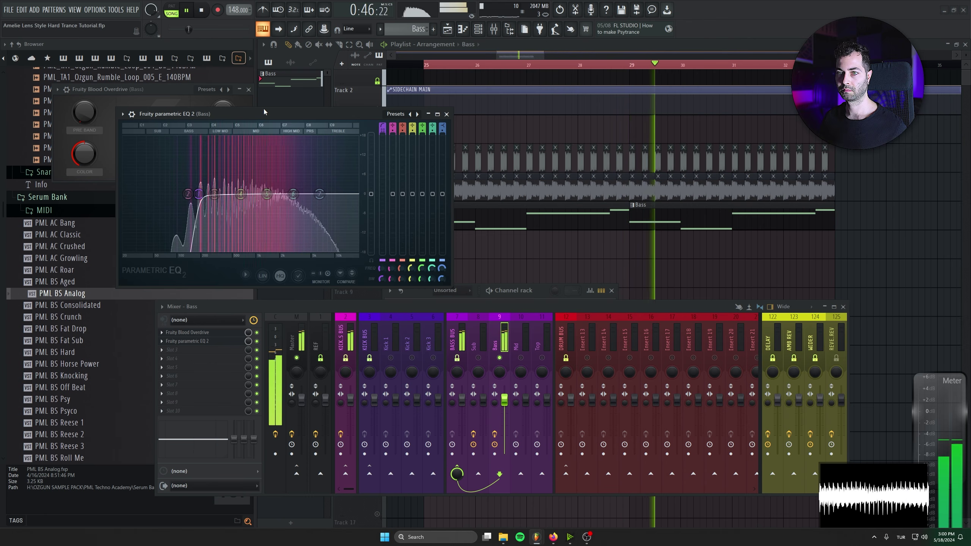
{"action": "key", "text": "space"}
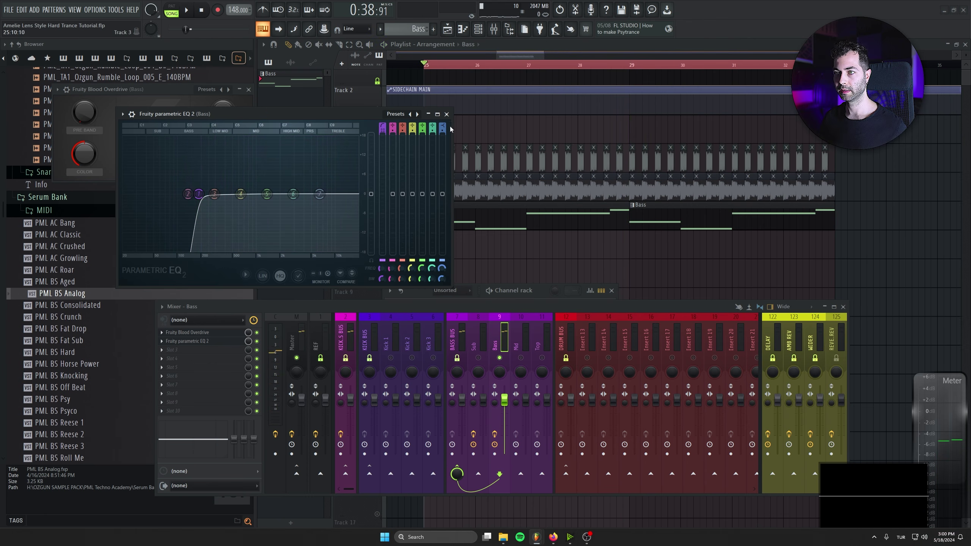
{"action": "left_click", "coordinate": [446, 114]}
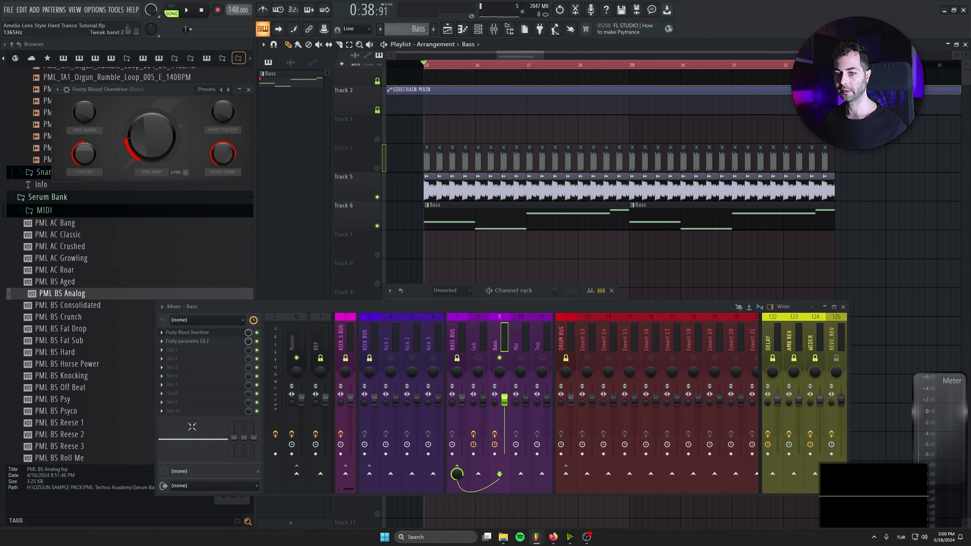
Add Kickstart 2 to the Bass mixer track and listen to the 1/4 ducking on the bass
{"action": "left_click", "coordinate": [183, 350]}
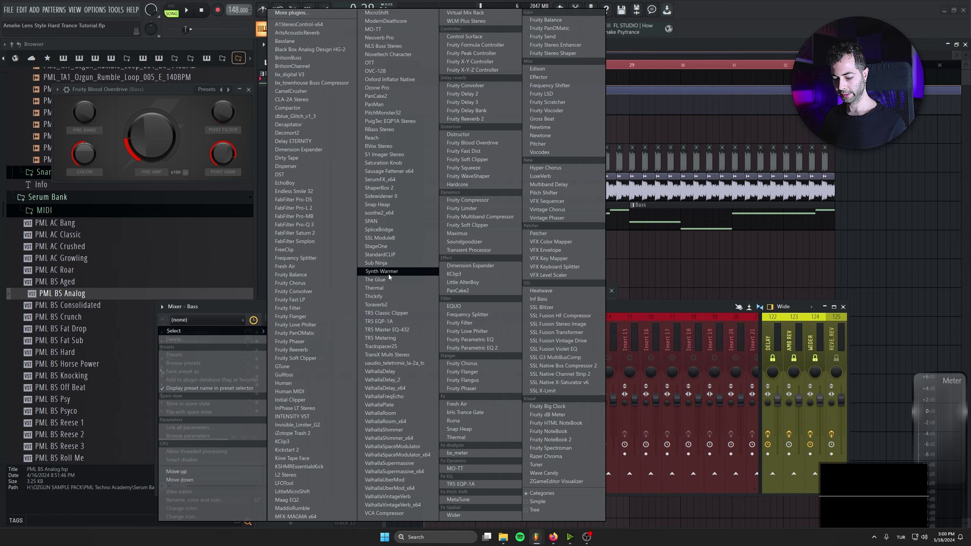
{"action": "left_click", "coordinate": [311, 450]}
{"action": "key", "text": "space"}
{"action": "left_click_drag", "start_coordinate": [206, 114], "coordinate": [209, 124]}
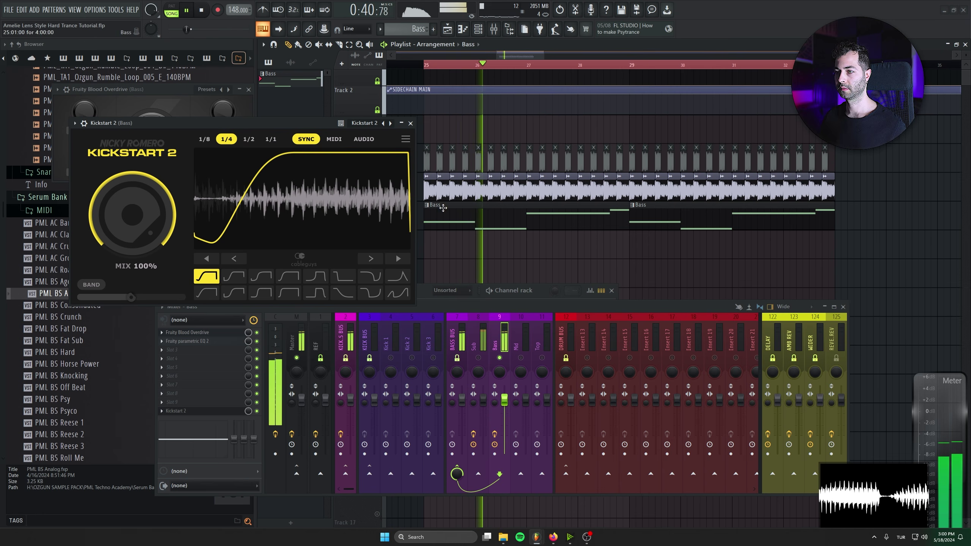
{"action": "left_click", "coordinate": [410, 123]}
Unmute the Sub mixer track and the kick on playlist Track 4, and play them together with the bass
{"action": "left_click", "coordinate": [478, 358]}
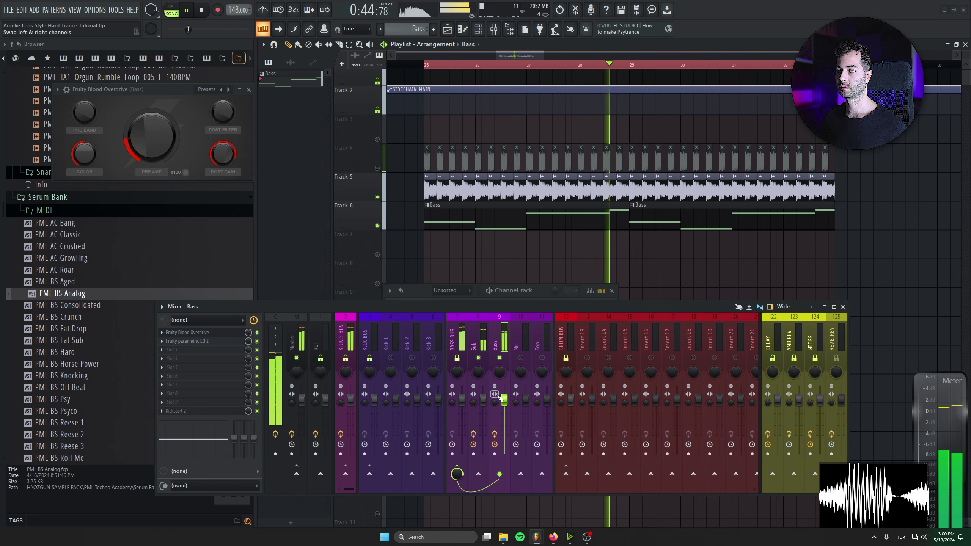
{"action": "key", "text": "space"}
{"action": "left_click", "coordinate": [378, 168]}
{"action": "key", "text": "space"}
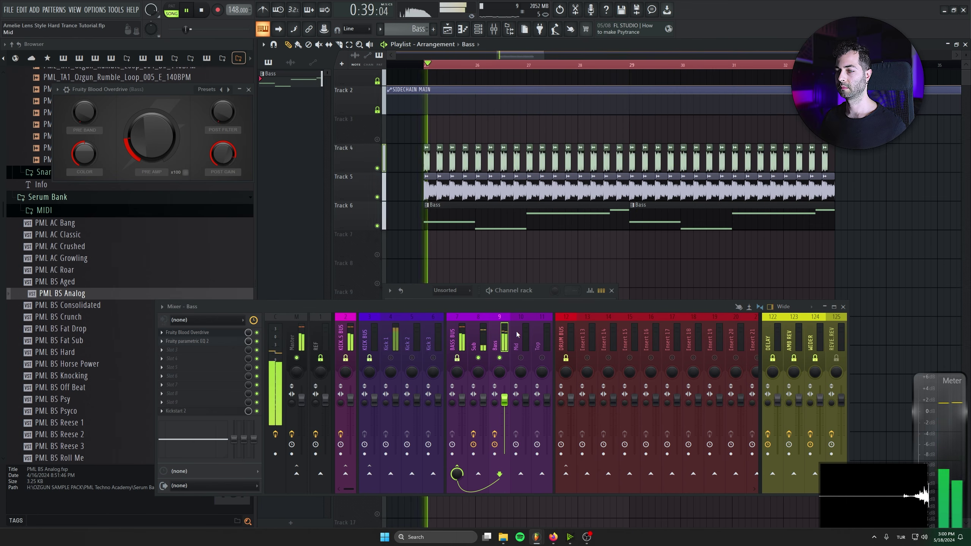
{"action": "key", "text": "space"}
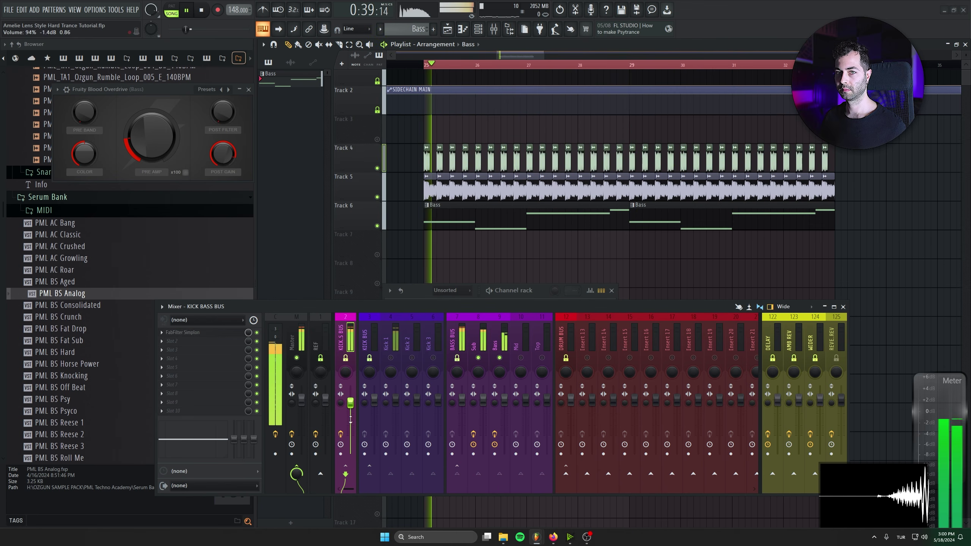
{"action": "key", "text": "space"}
{"action": "key", "text": "space"}
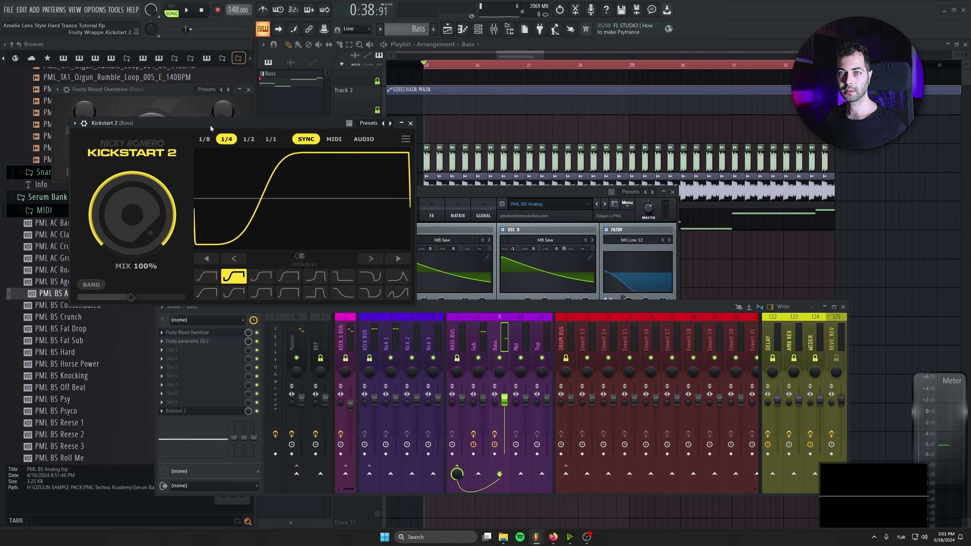
Set the mix of Kickstart 2 on the bass to 85% and Serum's FILTER macro to about 74% during playback
{"action": "key", "text": "space"}
{"action": "left_click_drag", "start_coordinate": [133, 230], "coordinate": [134, 247]}
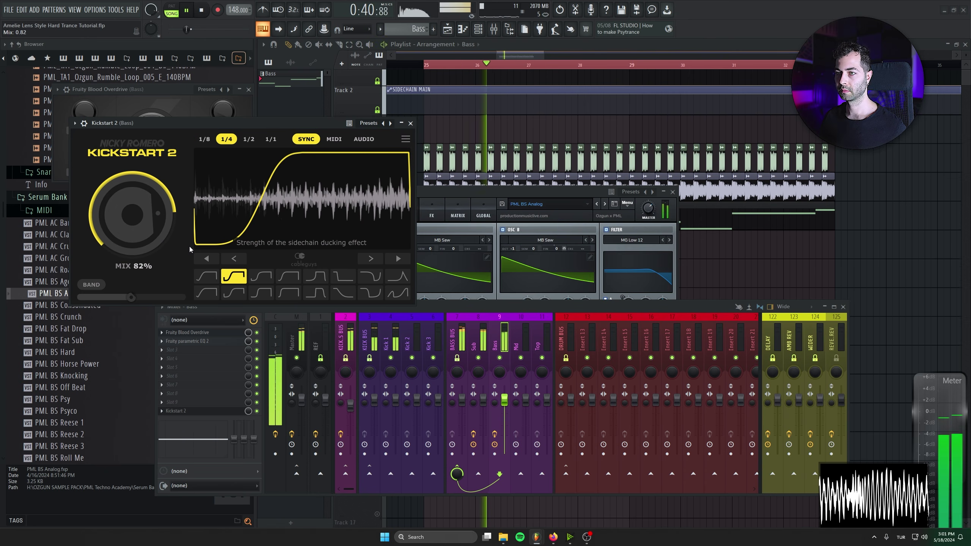
{"action": "left_click", "coordinate": [234, 258]}
{"action": "mouse_move", "coordinate": [158, 226]}
{"action": "left_mouse_down"}
{"action": "mouse_move", "coordinate": [158, 209]}
{"action": "mouse_move", "coordinate": [158, 227]}
{"action": "left_mouse_up"}
{"action": "scroll", "coordinate": [132, 214], "scroll_direction": "up", "scroll_amount": 3}
{"action": "scroll", "coordinate": [133, 215], "scroll_direction": "up", "scroll_amount": 1}
{"action": "left_click_drag", "start_coordinate": [156, 223], "coordinate": [156, 229]}
{"action": "left_click", "coordinate": [471, 191]}
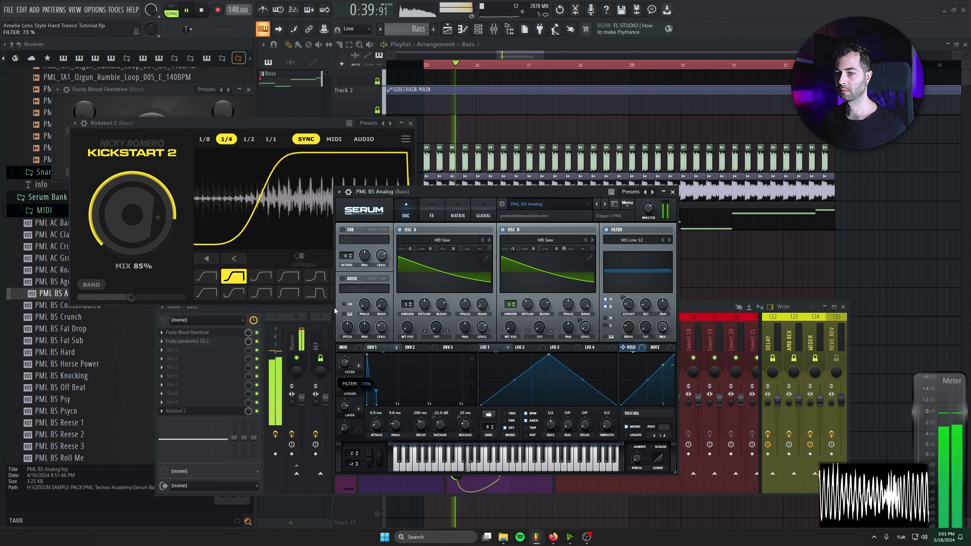
In the Bass EQ, lower the band 7 high shelf and cut band 6 by 2.3 dB at 5510 Hz with 9% width
{"action": "left_click", "coordinate": [195, 341]}
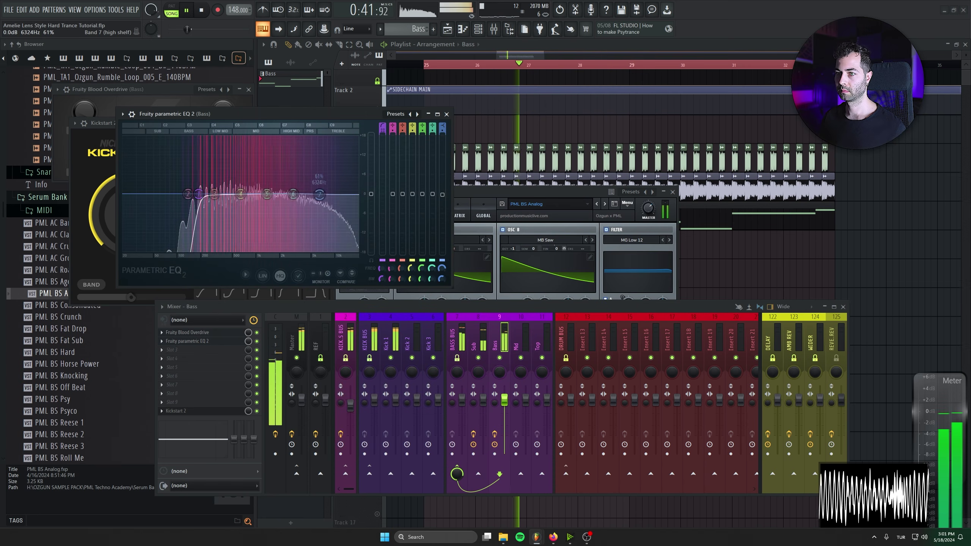
{"action": "left_click_drag", "start_coordinate": [293, 194], "coordinate": [316, 217]}
{"action": "scroll", "coordinate": [317, 159], "scroll_direction": "down", "scroll_amount": 3}
{"action": "scroll", "coordinate": [314, 140], "scroll_direction": "up", "scroll_amount": 1}
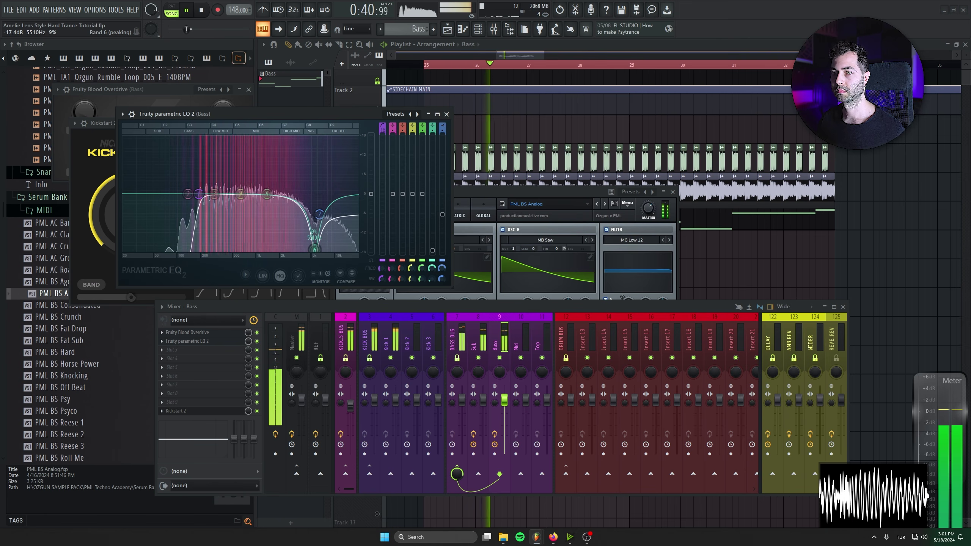
{"action": "left_click_drag", "start_coordinate": [314, 206], "coordinate": [314, 201]}
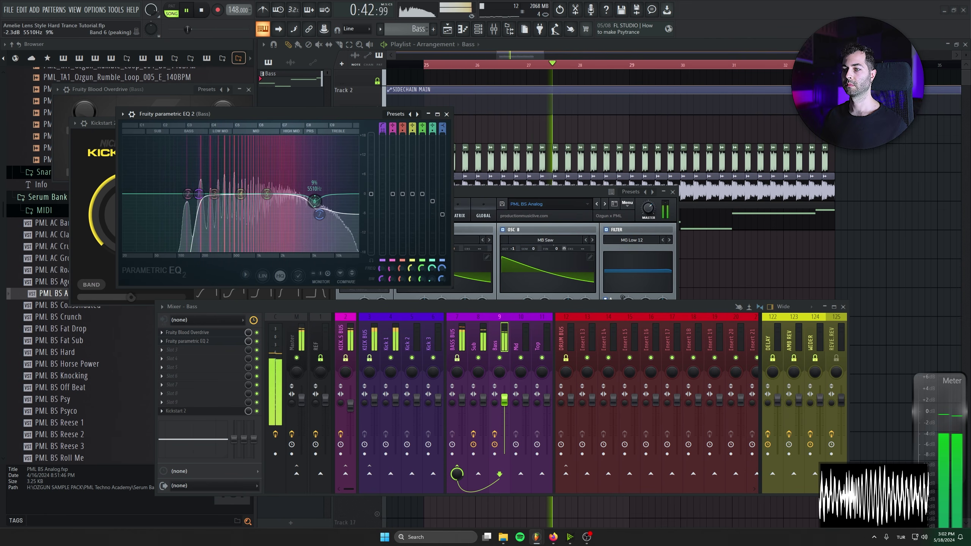
{"action": "left_click", "coordinate": [446, 115]}
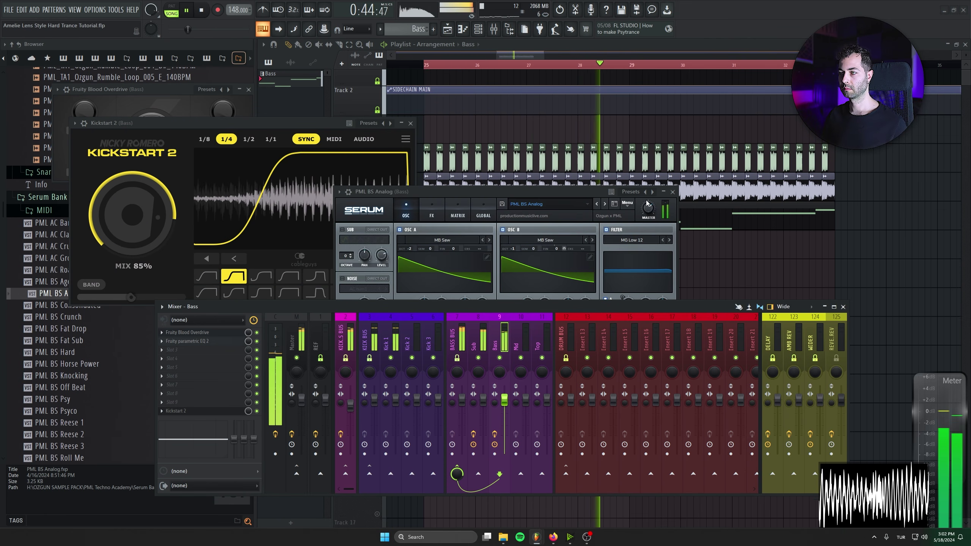
Close the Serum, Kickstart 2 and overdrive windows, stop playback, and hide the mixer and channel rack
{"action": "left_click", "coordinate": [673, 191]}
{"action": "left_click", "coordinate": [410, 123]}
{"action": "scroll", "coordinate": [584, 219], "scroll_direction": "down", "scroll_amount": 2}
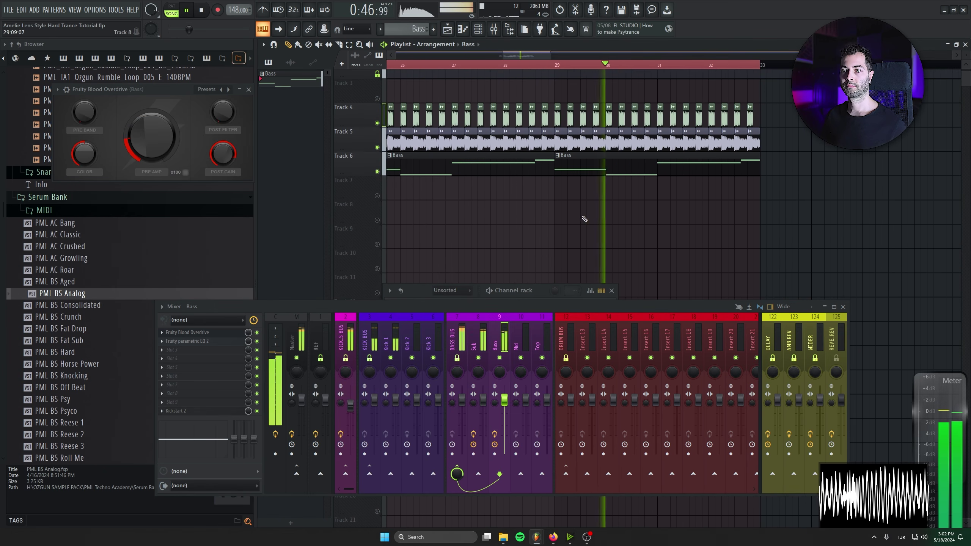
{"action": "key", "text": "F9"}
{"action": "key", "text": "space"}
{"action": "key", "text": "F6"}
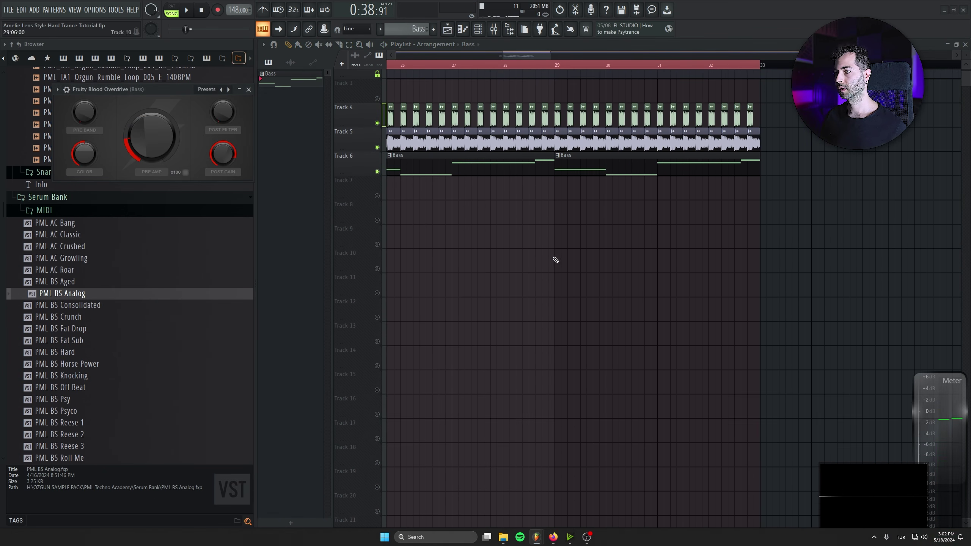
{"action": "left_click", "coordinate": [254, 89]}
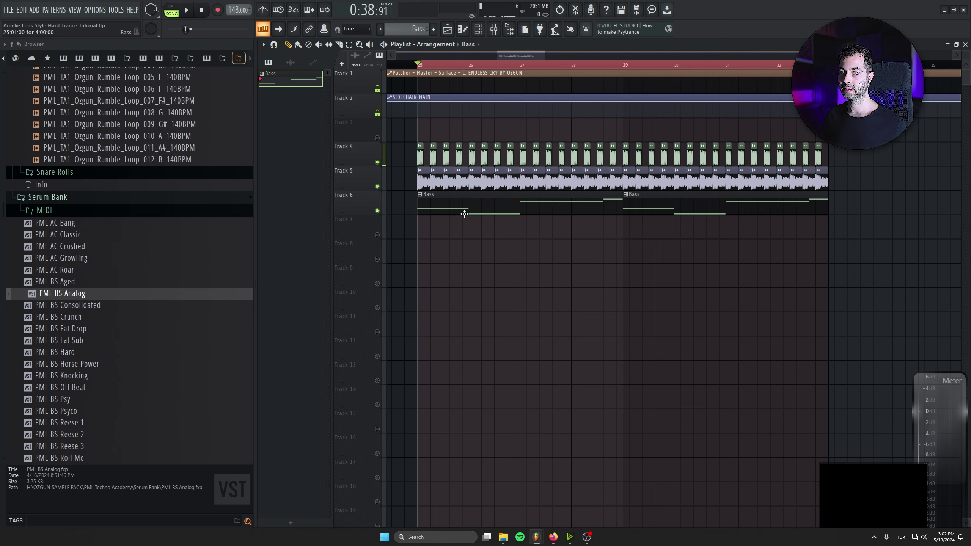
Clone the PML BS Analog channel and load the PML BS Hard preset into the copy
{"action": "left_click", "coordinate": [479, 30]}
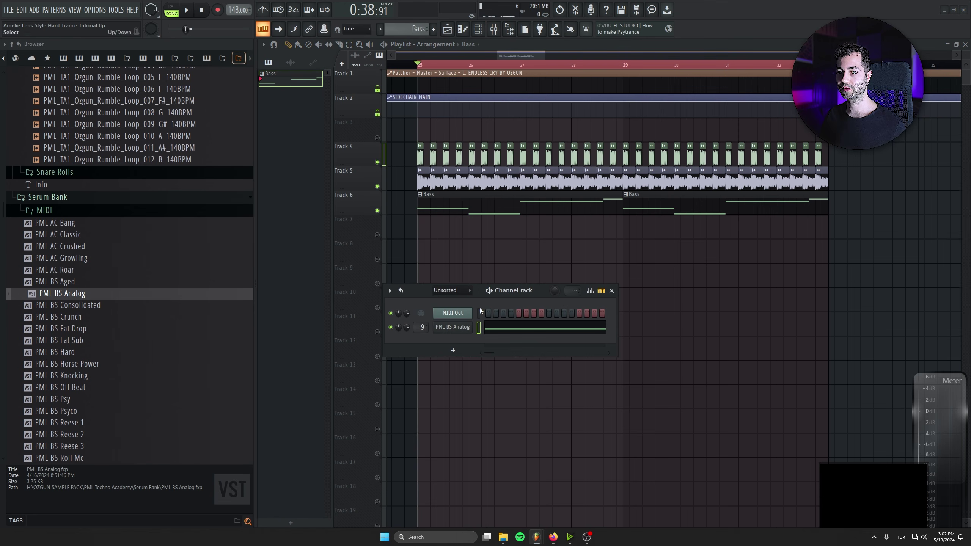
{"action": "right_click", "coordinate": [469, 328]}
{"action": "left_click", "coordinate": [491, 410]}
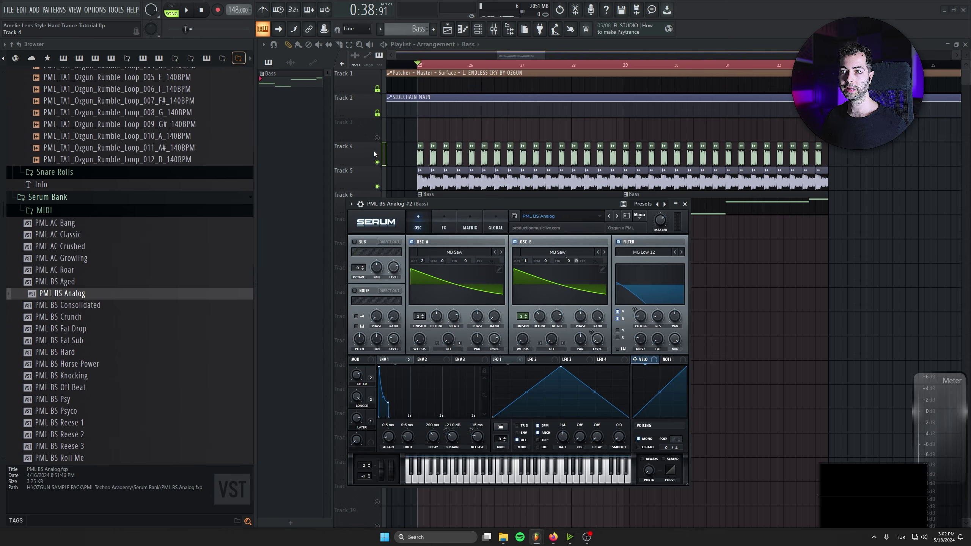
{"action": "left_click_drag", "start_coordinate": [433, 207], "coordinate": [586, 191]}
{"action": "left_click_drag", "start_coordinate": [418, 289], "coordinate": [372, 243]}
{"action": "left_click", "coordinate": [61, 352]}
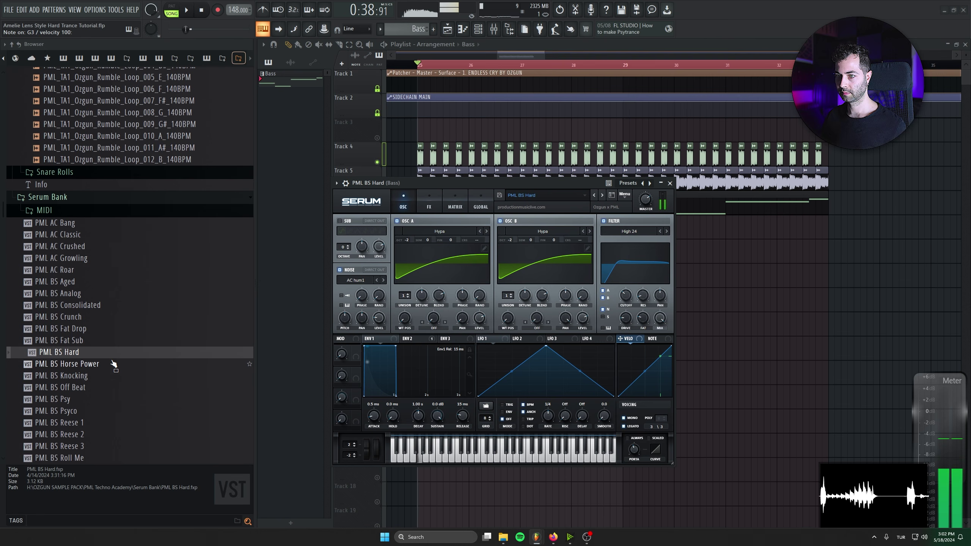
Route the PML BS Hard channel to mixer track 10 (Mid) and audition the sound with single notes
{"action": "left_click_drag", "start_coordinate": [426, 184], "coordinate": [518, 306]}
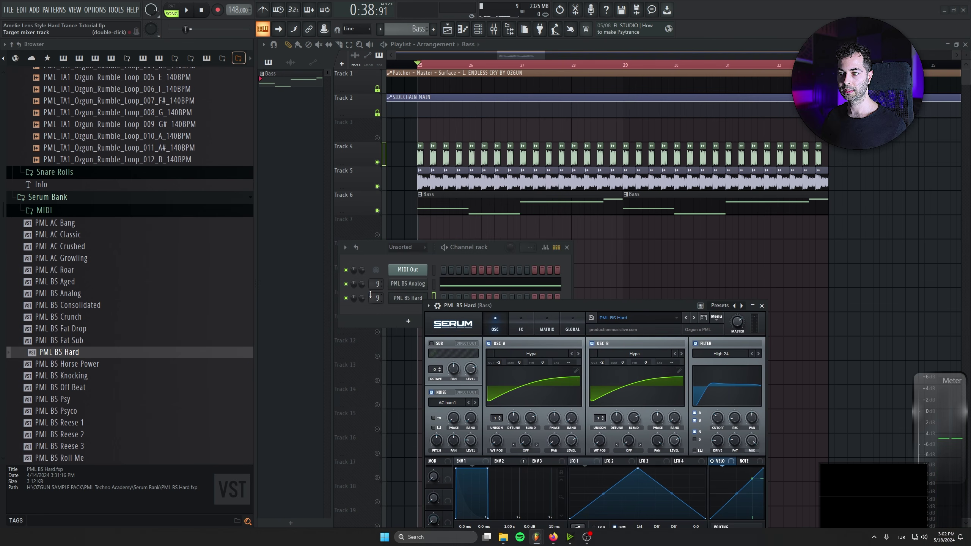
{"action": "key", "text": "b"}
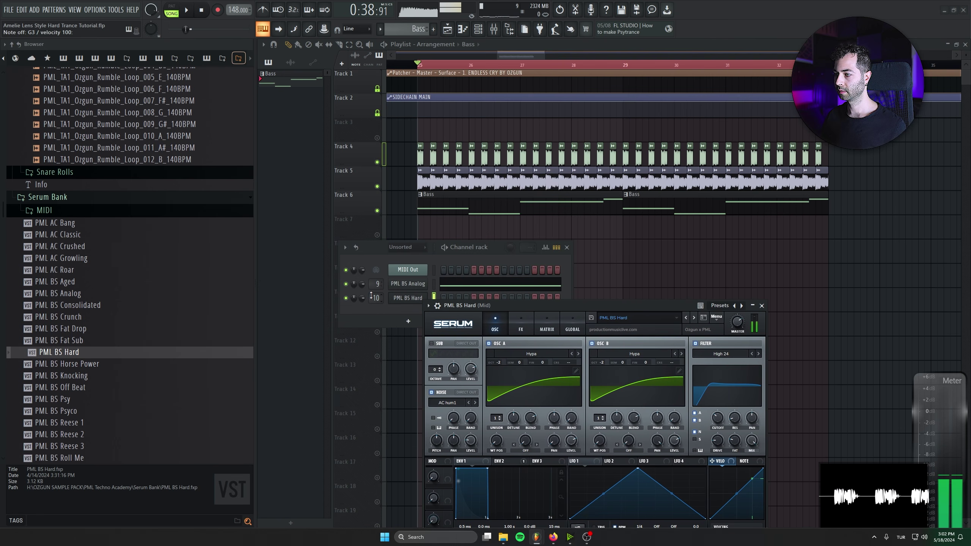
{"action": "key", "text": "7"}
{"action": "left_click_drag", "start_coordinate": [552, 304], "coordinate": [643, 185]}
{"action": "key", "text": "b"}
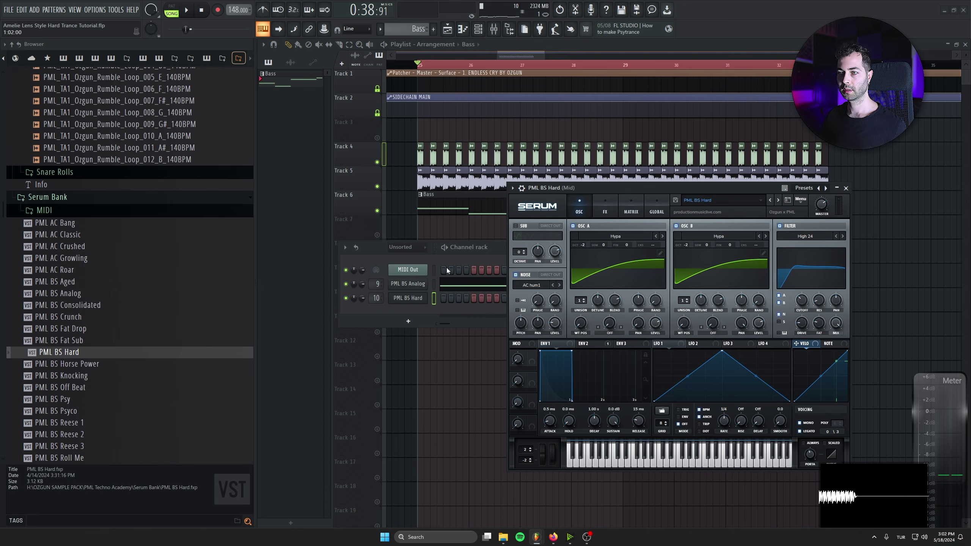
{"action": "left_click", "coordinate": [365, 257]}
{"action": "left_click_drag", "start_coordinate": [361, 261], "coordinate": [217, 266]}
{"action": "left_click_drag", "start_coordinate": [658, 183], "coordinate": [566, 170]}
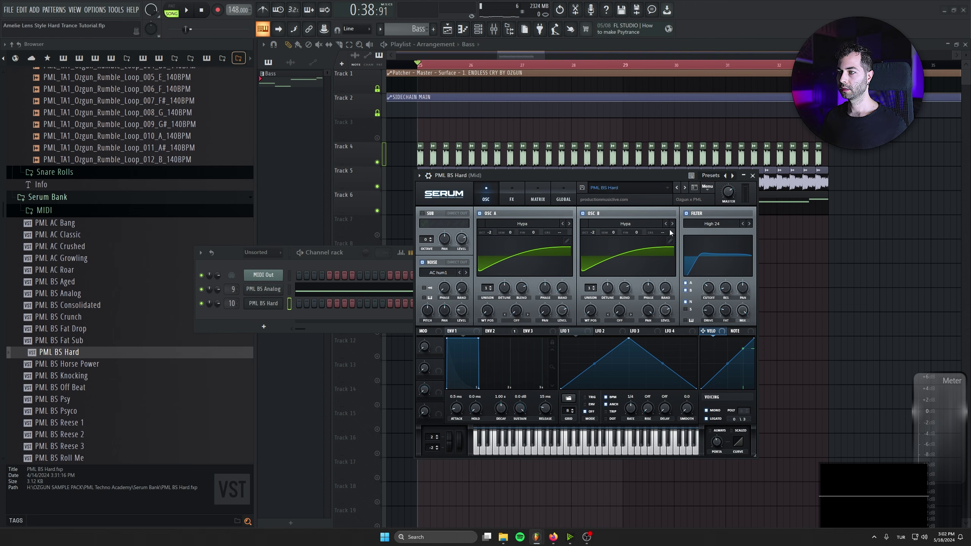
Compare PML BS Hard with Serum's filter off and on, leave the filter on, and close Serum
{"action": "left_click", "coordinate": [695, 215]}
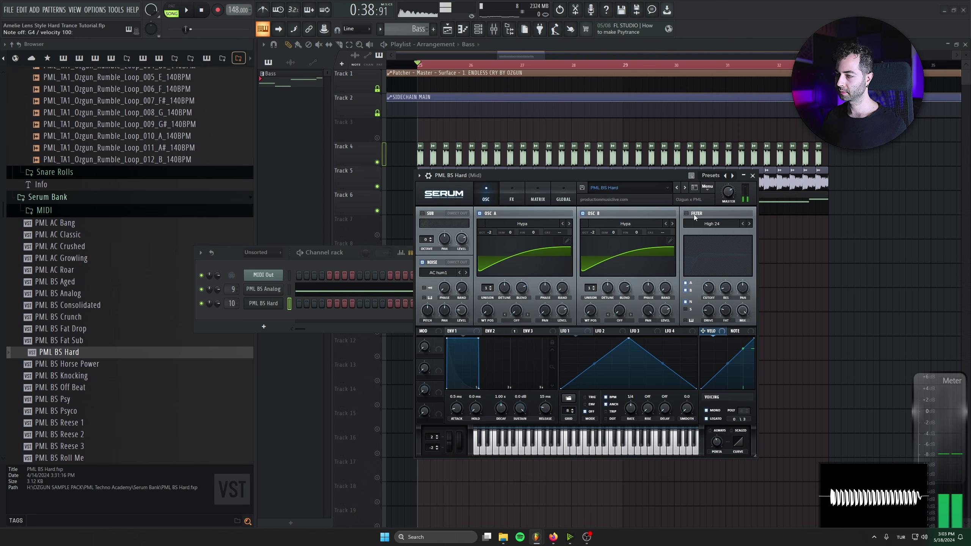
{"action": "left_click", "coordinate": [687, 214]}
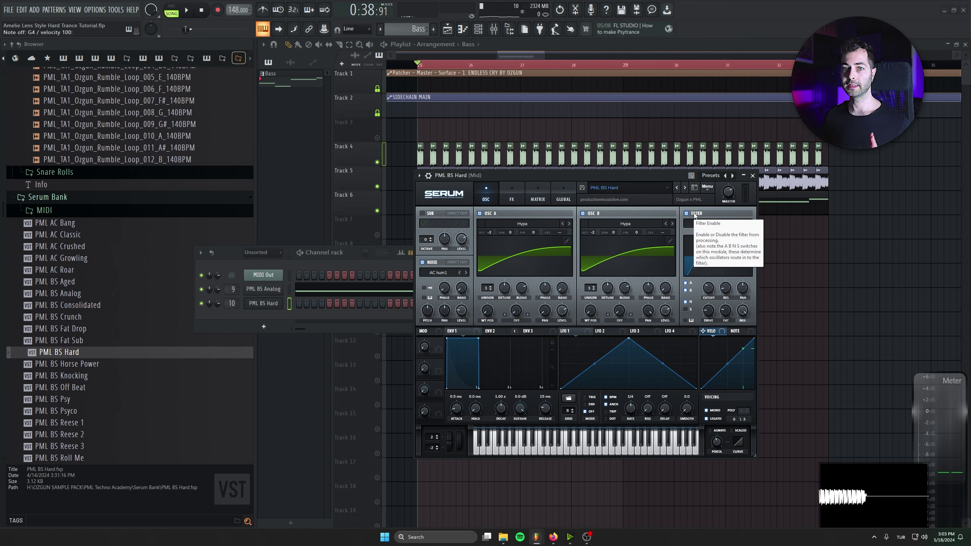
{"action": "left_click", "coordinate": [752, 175]}
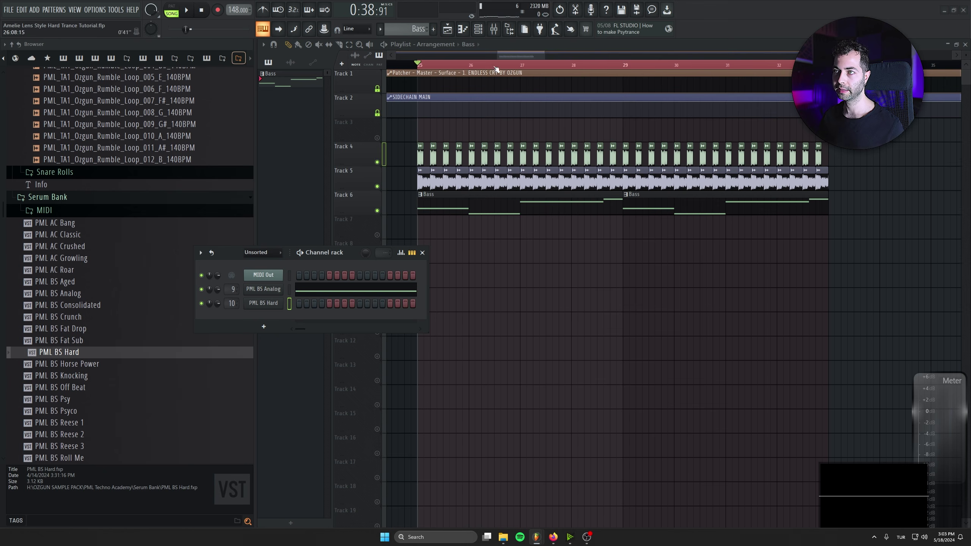
With the mixer open, add four short offbeat G4 notes and four D#4 notes to PML BS Hard in bars 1 and 2
{"action": "left_click", "coordinate": [494, 30]}
{"action": "left_click_drag", "start_coordinate": [229, 252], "coordinate": [226, 195]}
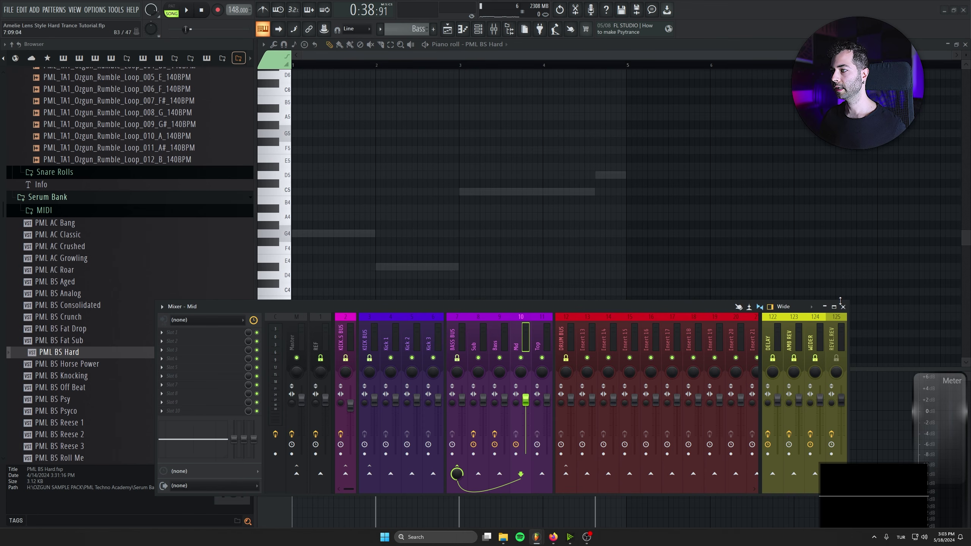
{"action": "scroll", "coordinate": [321, 242], "scroll_direction": "up", "scroll_amount": 3}
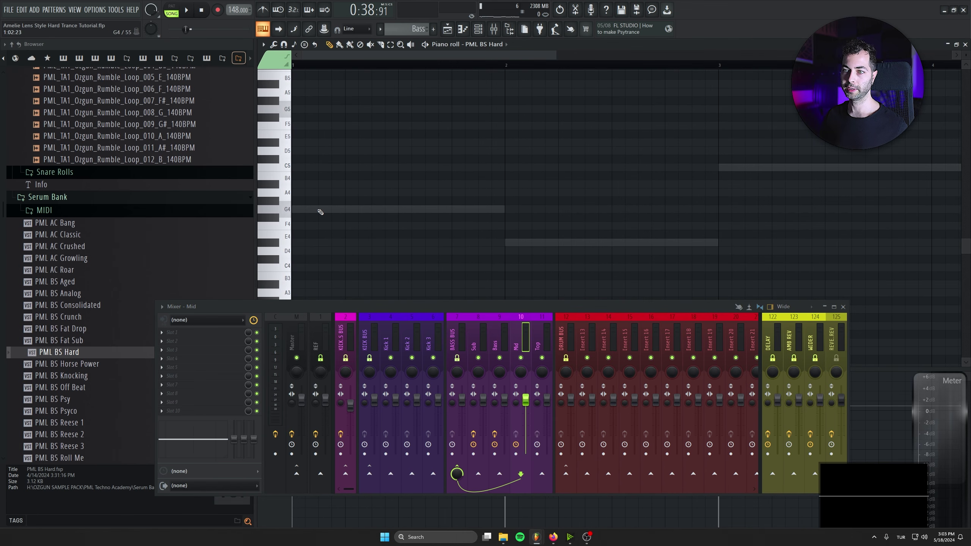
{"action": "key", "text": "space"}
{"action": "mouse_move", "coordinate": [371, 213]}
{"action": "left_mouse_down"}
{"action": "mouse_move", "coordinate": [482, 209]}
{"action": "mouse_move", "coordinate": [537, 243]}
{"action": "mouse_move", "coordinate": [707, 244]}
{"action": "left_mouse_up"}
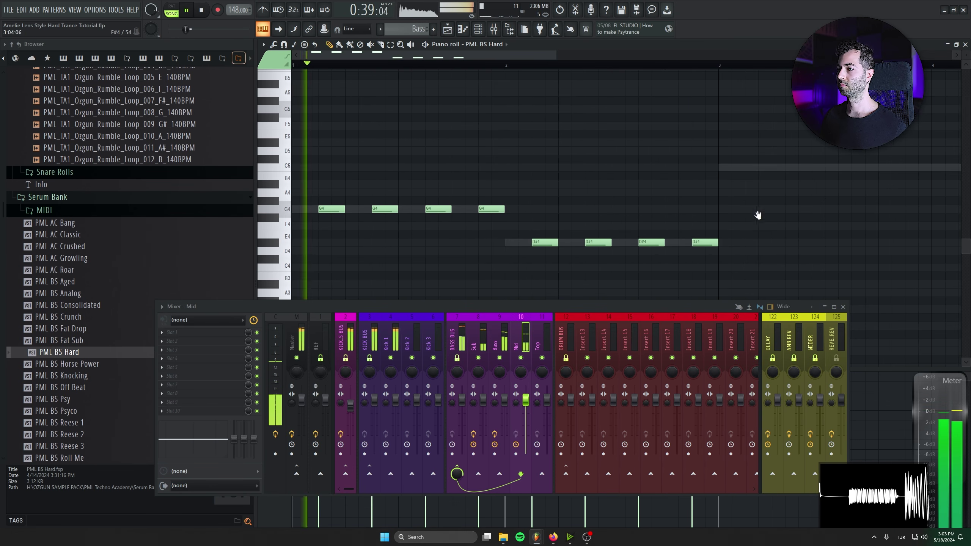
Continue the PML BS Hard offbeat pattern with six C5 and two D5 notes, and return to the playlist with playback stopped
{"action": "scroll", "coordinate": [766, 219], "scroll_direction": "right", "scroll_amount": 3}
{"action": "left_click_drag", "start_coordinate": [560, 174], "coordinate": [725, 174]}
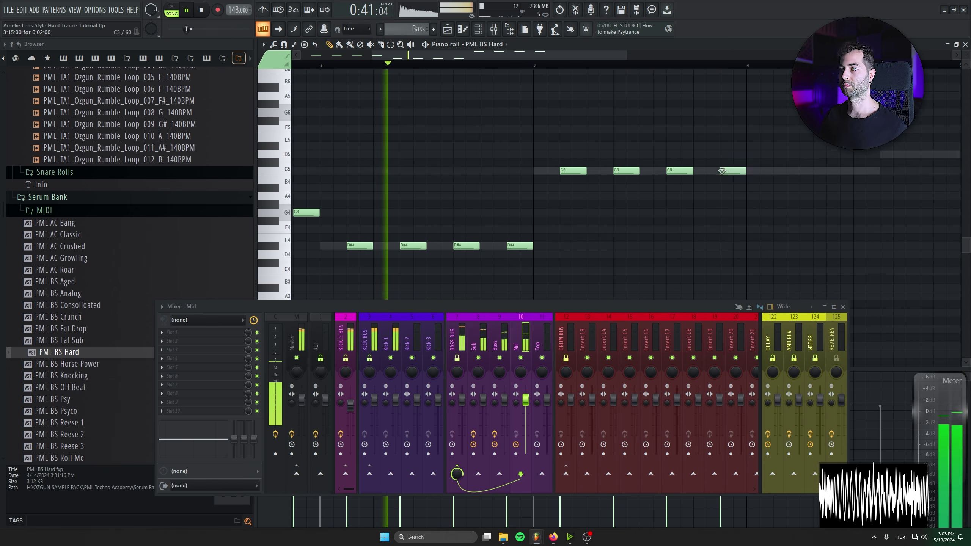
{"action": "left_click", "coordinate": [725, 172]}
{"action": "scroll", "coordinate": [700, 196], "scroll_direction": "right", "scroll_amount": 3}
{"action": "left_click", "coordinate": [467, 193]}
{"action": "left_click", "coordinate": [517, 193]}
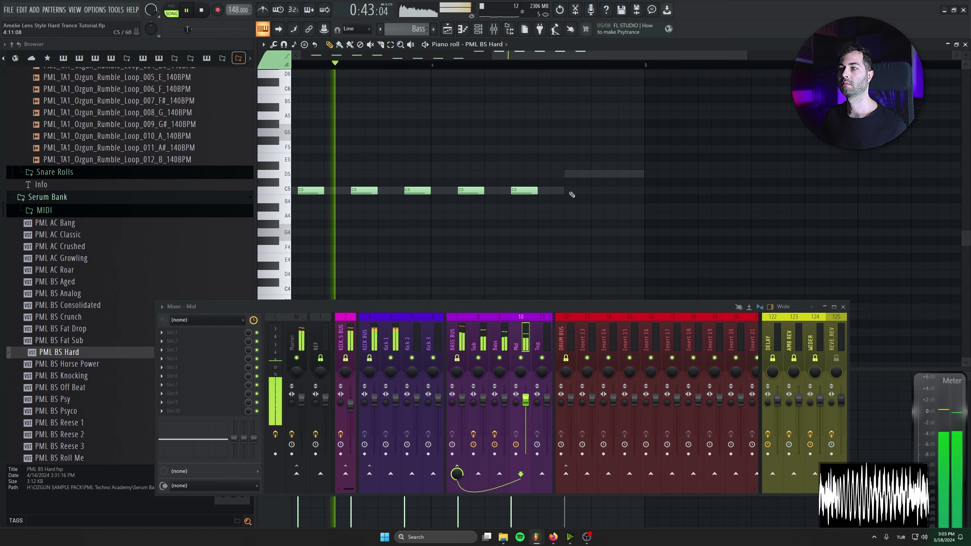
{"action": "left_click_drag", "start_coordinate": [573, 174], "coordinate": [627, 174]}
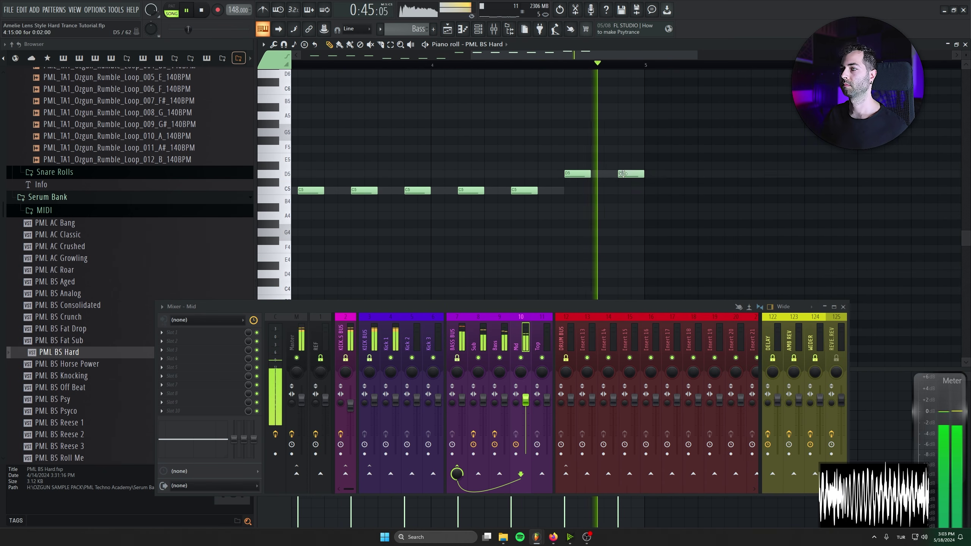
{"action": "scroll", "coordinate": [497, 213], "scroll_direction": "down", "scroll_amount": 2}
{"action": "key", "text": "F5"}
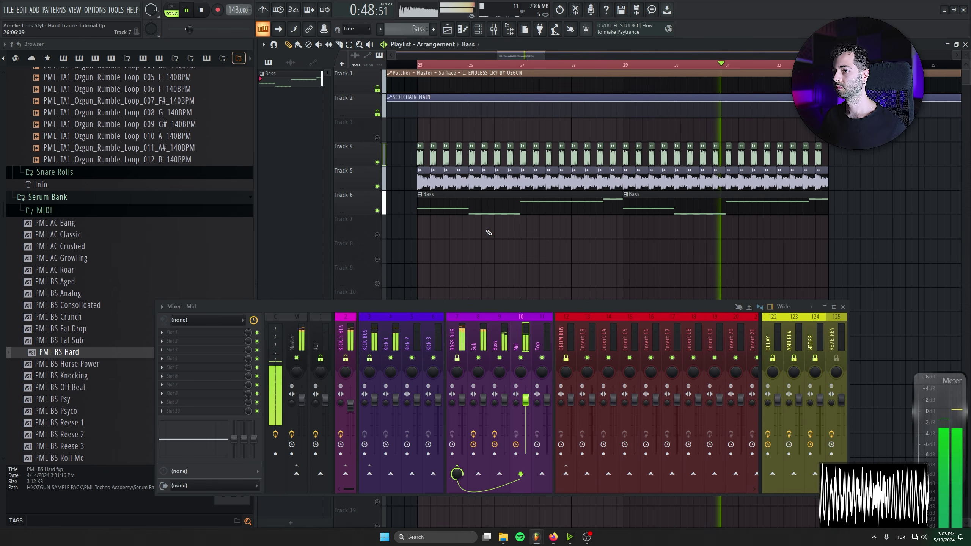
{"action": "key", "text": "space"}
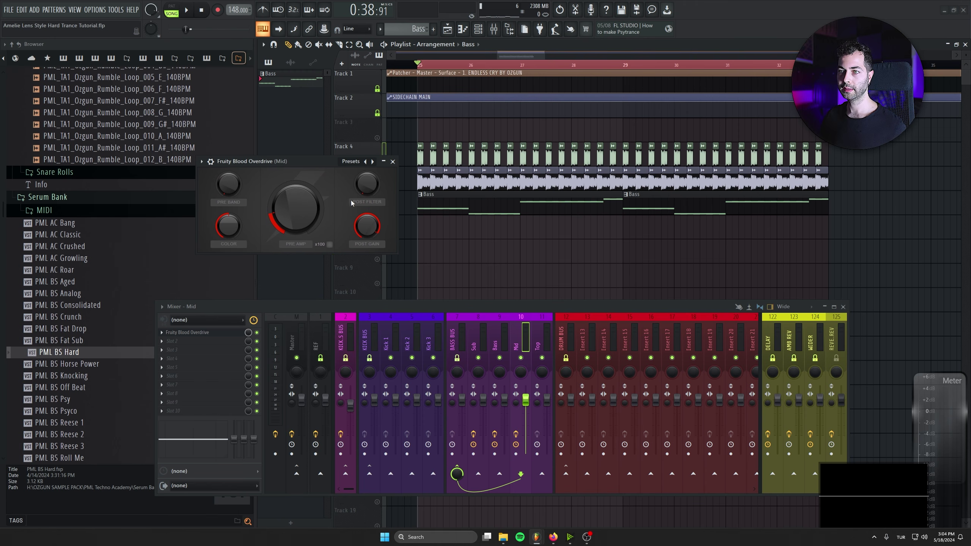
Close the Mid track's Fruity Blood Overdrive, add Fruity Parametric EQ 2 in slot 2, and make EQ band 1 a high pass
{"action": "left_click", "coordinate": [392, 162]}
{"action": "left_click", "coordinate": [232, 346]}
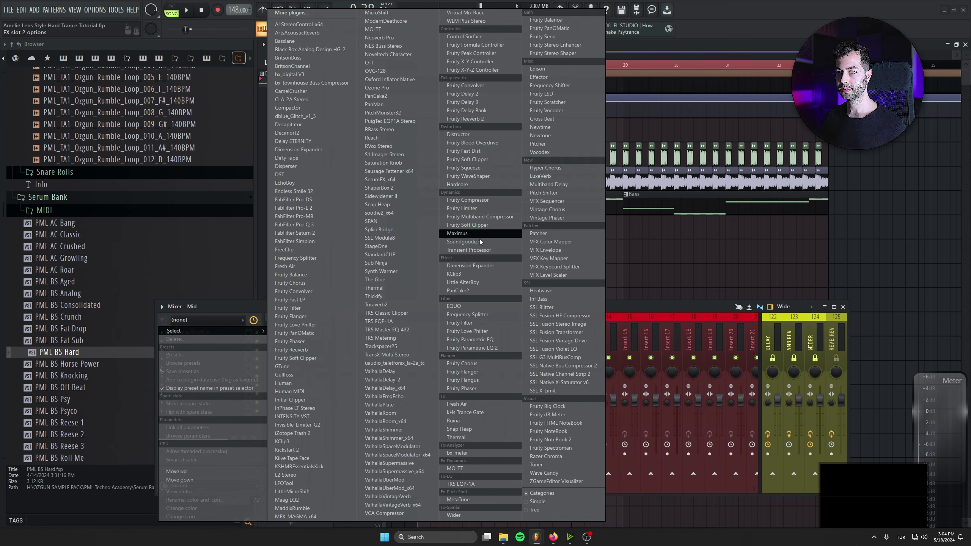
{"action": "left_click", "coordinate": [478, 348]}
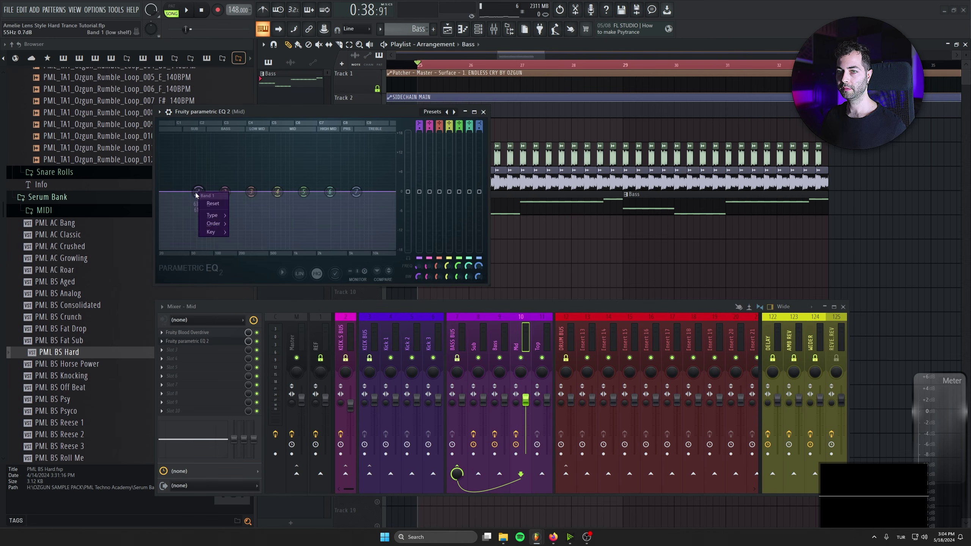
{"action": "left_click", "coordinate": [246, 224]}
{"action": "mouse_move", "coordinate": [210, 215]}
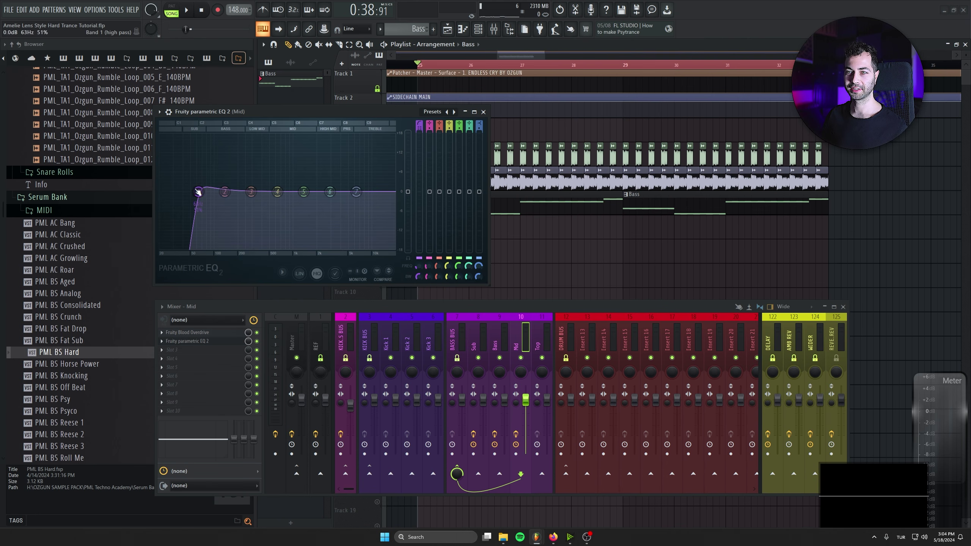
During playback, raise the Mid EQ's high-pass cutoff and lower the Bass and Mid mixer faders
{"action": "key", "text": "space"}
{"action": "left_click_drag", "start_coordinate": [199, 191], "coordinate": [210, 191]}
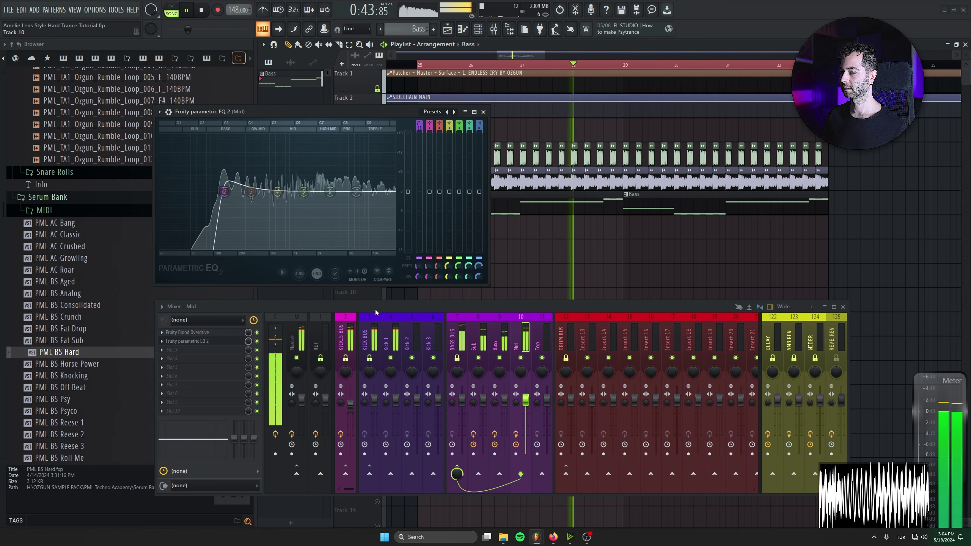
{"action": "left_click", "coordinate": [455, 345]}
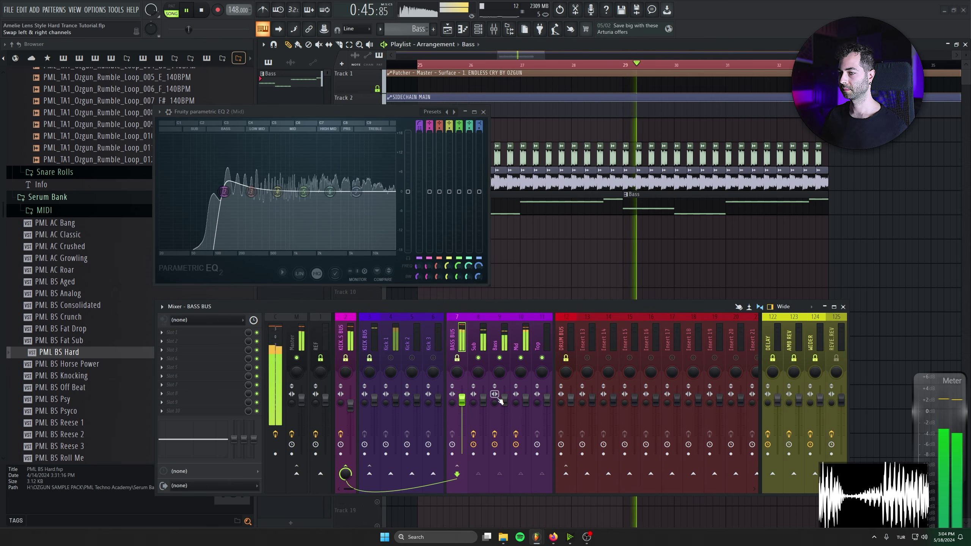
{"action": "left_click", "coordinate": [500, 406]}
{"action": "left_click_drag", "start_coordinate": [531, 401], "coordinate": [526, 411]}
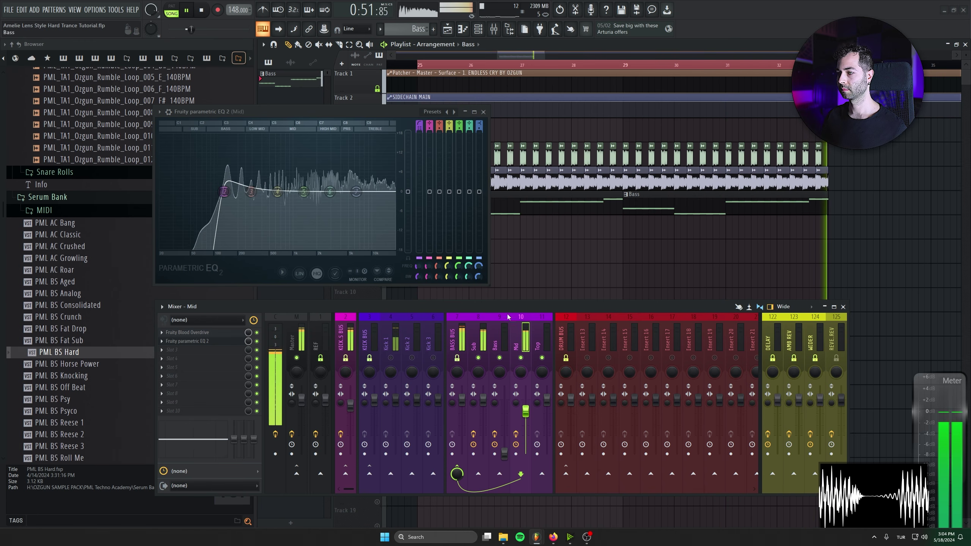
Open Sub Ninja on the Master track to monitor the low end, and slightly lower the Mid EQ's high-pass cutoff
{"action": "left_click", "coordinate": [302, 334]}
{"action": "left_click", "coordinate": [191, 396]}
{"action": "left_click_drag", "start_coordinate": [519, 222], "coordinate": [776, 73]}
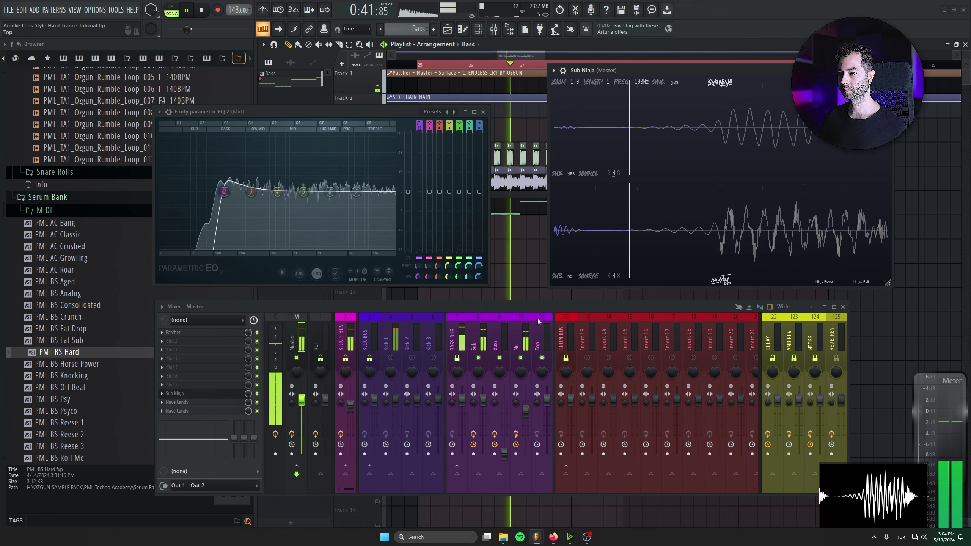
{"action": "left_click", "coordinate": [221, 198]}
{"action": "key", "text": "space"}
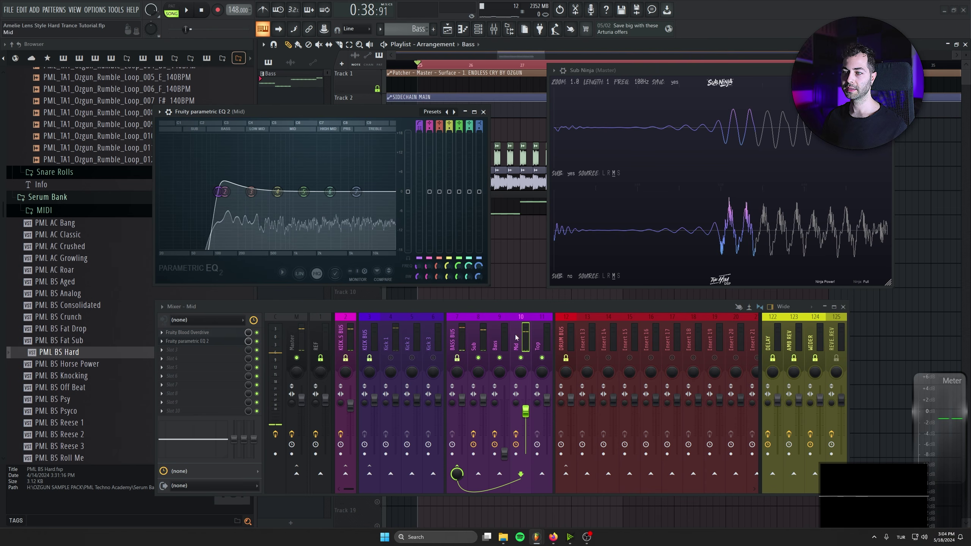
Arrange the Sub Ninja and Mid EQ windows side by side and replay the section to examine the low-end waveform
{"action": "left_click_drag", "start_coordinate": [747, 88], "coordinate": [653, 192]}
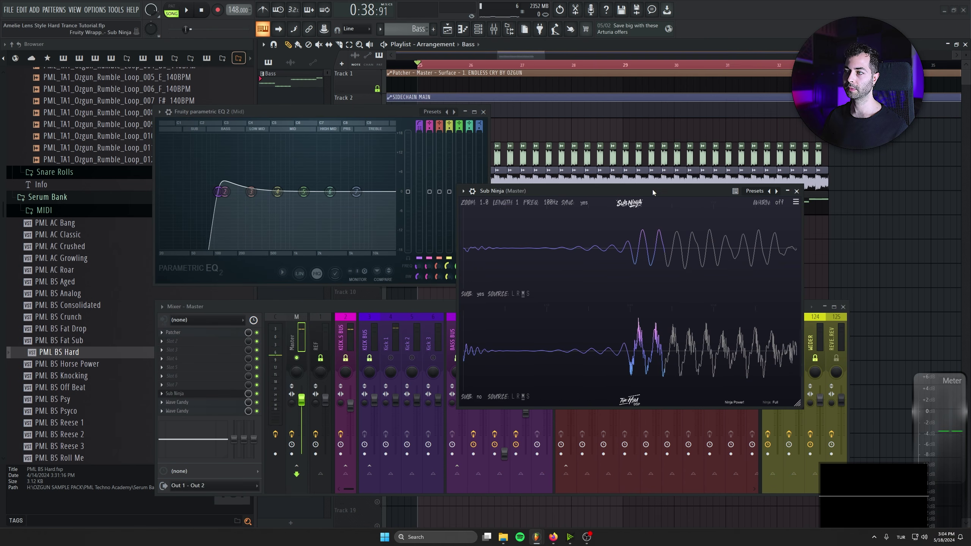
{"action": "left_click_drag", "start_coordinate": [338, 111], "coordinate": [323, 125]}
{"action": "key", "text": "space"}
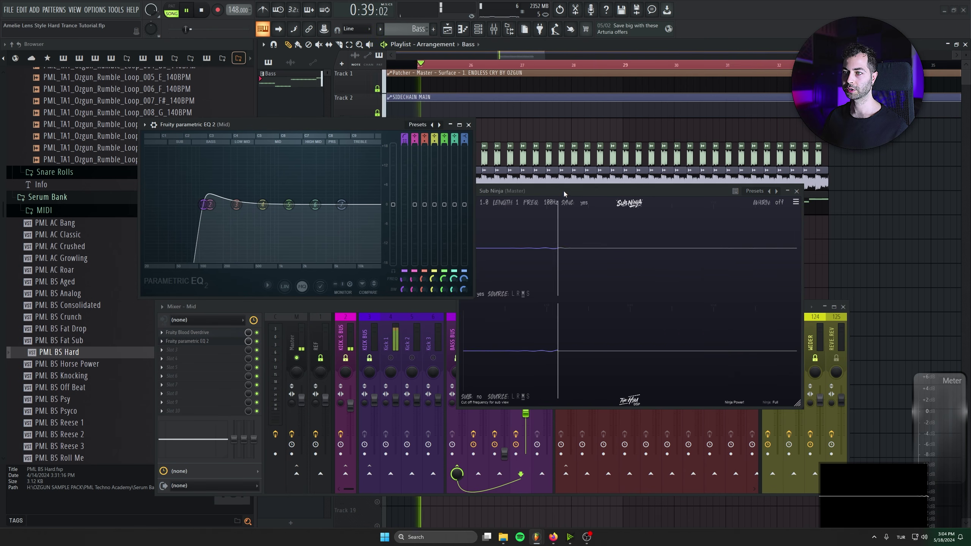
{"action": "left_click_drag", "start_coordinate": [564, 189], "coordinate": [567, 161]}
{"action": "left_click", "coordinate": [414, 318]}
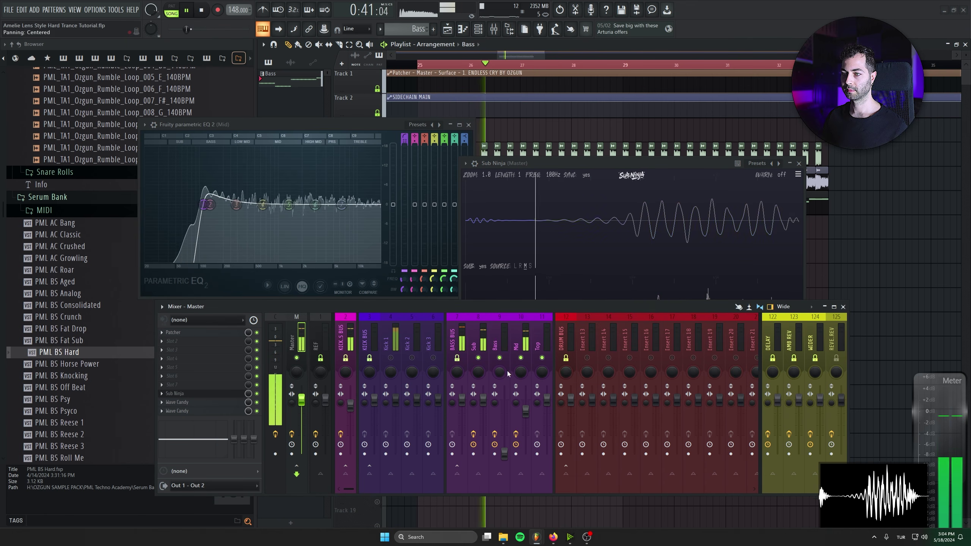
{"action": "key", "text": "space"}
Give the Mid EQ's band 1 high pass a gentler order and lower cutoff, and compare the mix with Mid muted and unmuted
{"action": "right_click", "coordinate": [205, 215]}
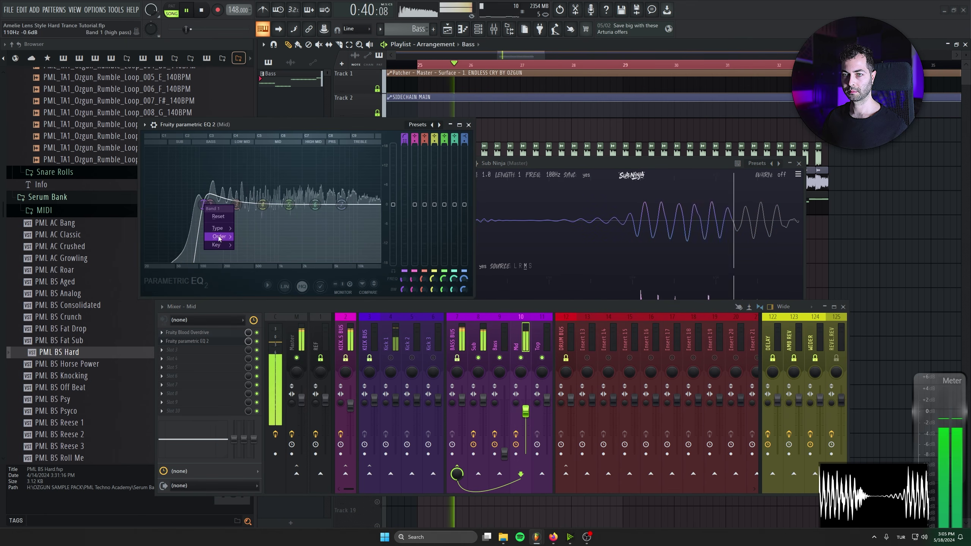
{"action": "mouse_move", "coordinate": [220, 237]}
{"action": "left_click", "coordinate": [240, 253]}
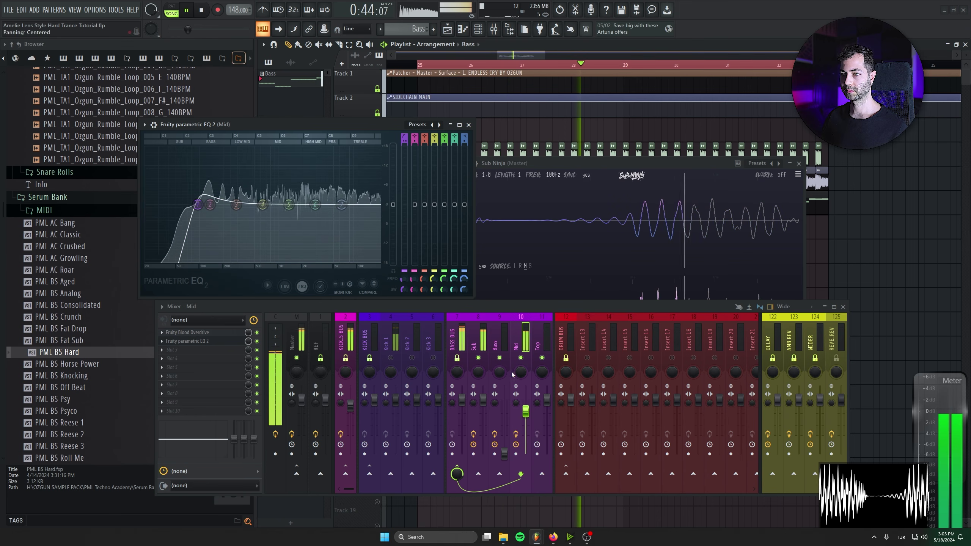
{"action": "left_click", "coordinate": [521, 358]}
{"action": "left_click", "coordinate": [521, 358]}
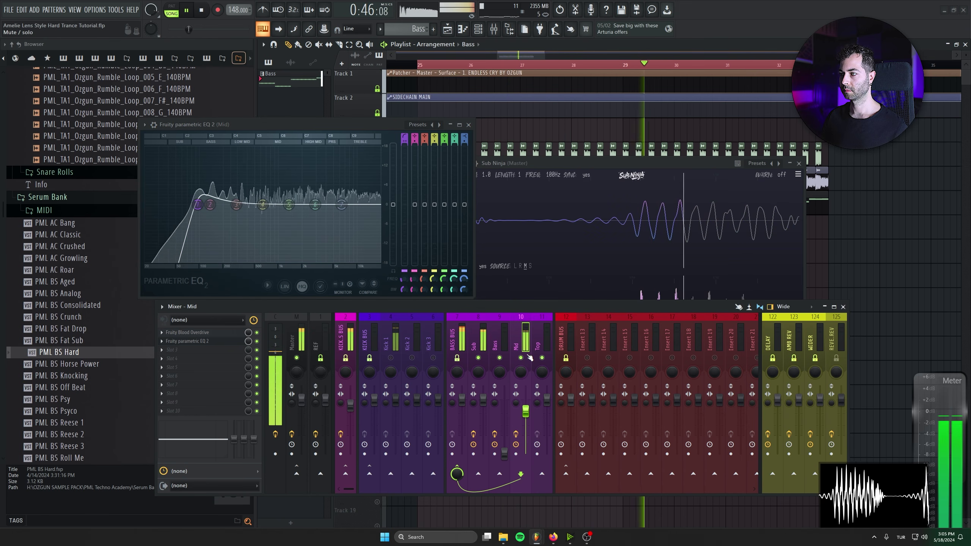
{"action": "key", "text": "space"}
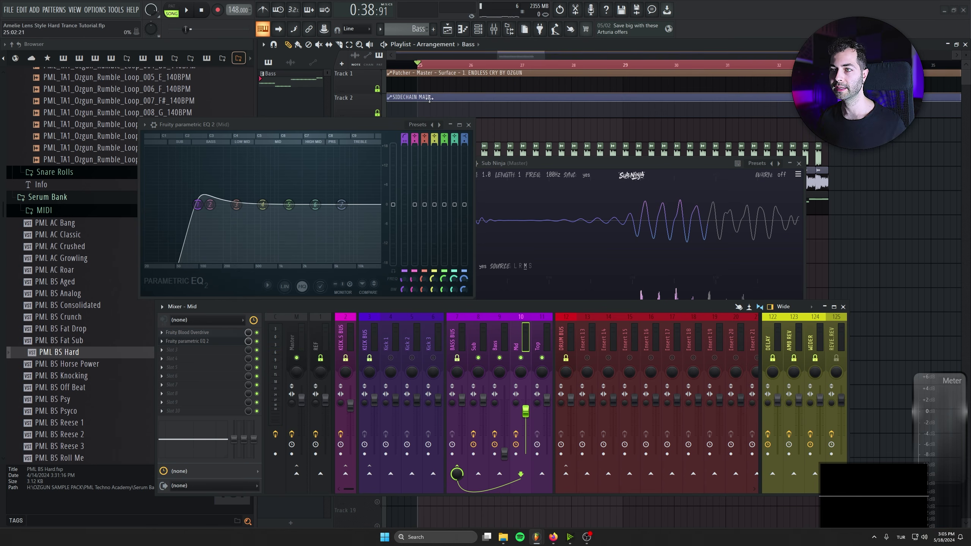
Close the Mid EQ, copy Kickstart 2 with its 85% mix from the Bass track to the Mid track, and start playback
{"action": "left_click", "coordinate": [469, 125]}
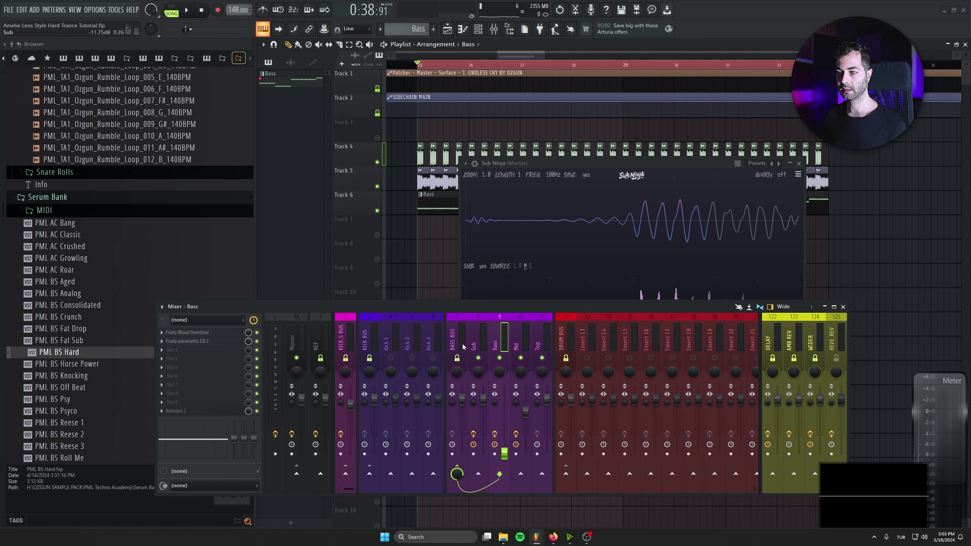
{"action": "left_click", "coordinate": [167, 411]}
{"action": "left_click", "coordinate": [165, 411]}
{"action": "left_click", "coordinate": [162, 412]}
{"action": "left_click_drag", "start_coordinate": [180, 371], "coordinate": [529, 327]}
{"action": "key", "text": "space"}
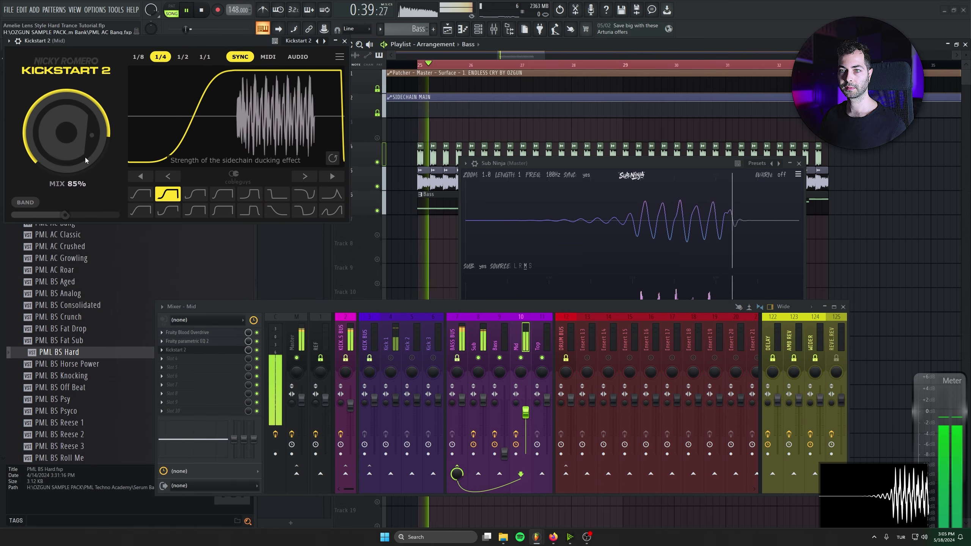
Close Kickstart 2 and raise the Bass mixer track's fader to about -3.0 dB while the section plays
{"action": "left_click", "coordinate": [345, 41]}
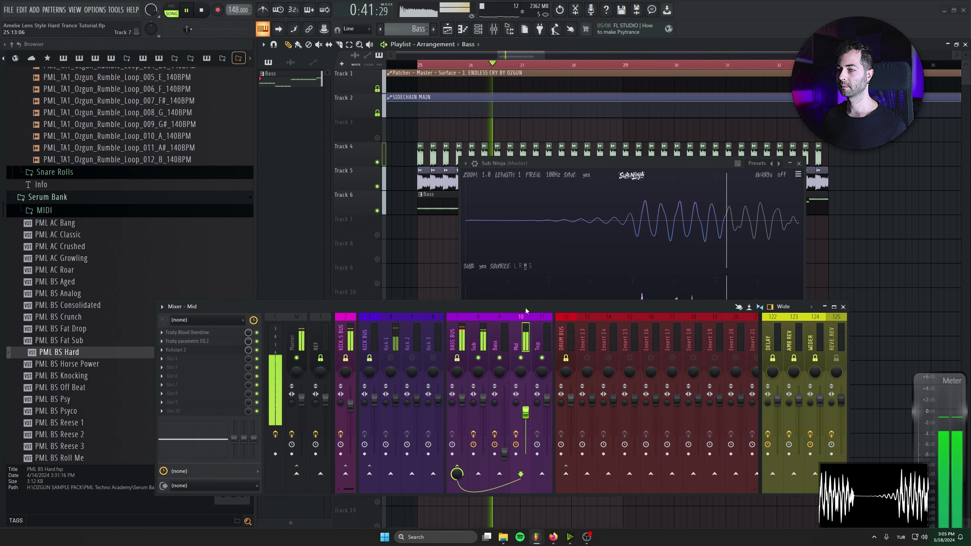
{"action": "left_click_drag", "start_coordinate": [504, 432], "coordinate": [508, 408]}
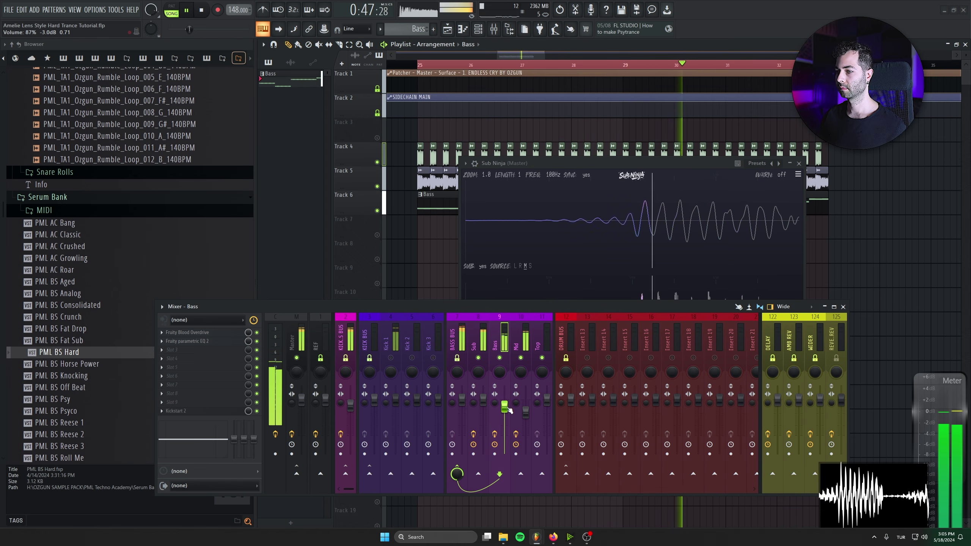
{"action": "key", "text": "space"}
Open SPAN on the Master track and play Kick 1 soloed to examine the level of its low-end peak
{"action": "left_click_drag", "start_coordinate": [341, 136], "coordinate": [186, 118]}
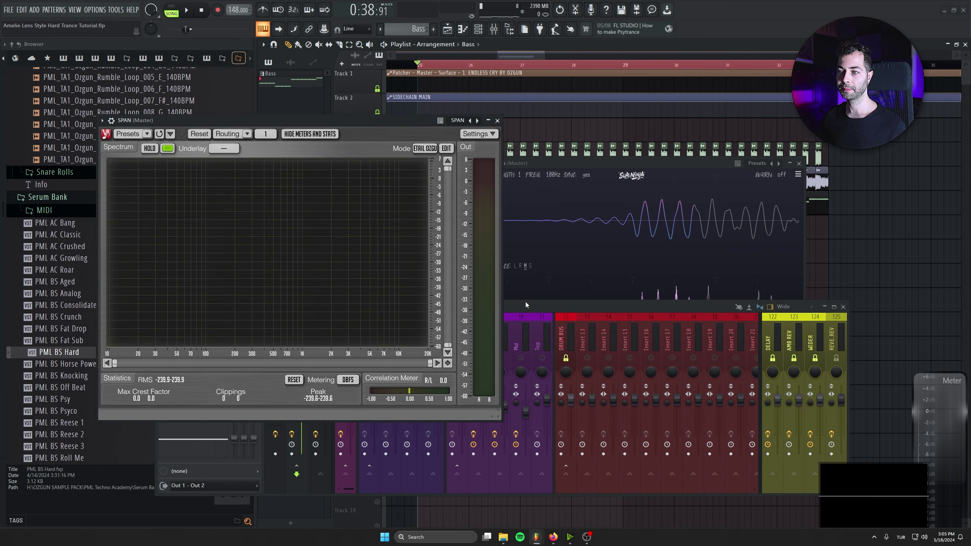
{"action": "left_click_drag", "start_coordinate": [526, 303], "coordinate": [538, 317]}
{"action": "left_click", "coordinate": [396, 346]}
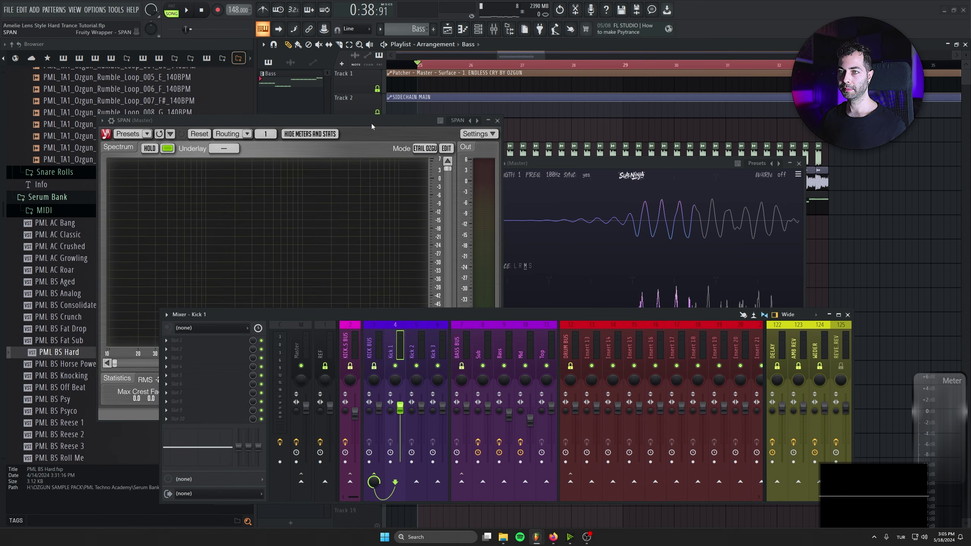
{"action": "left_click_drag", "start_coordinate": [372, 123], "coordinate": [378, 90]}
{"action": "left_click", "coordinate": [525, 313]}
{"action": "right_click", "coordinate": [396, 367]}
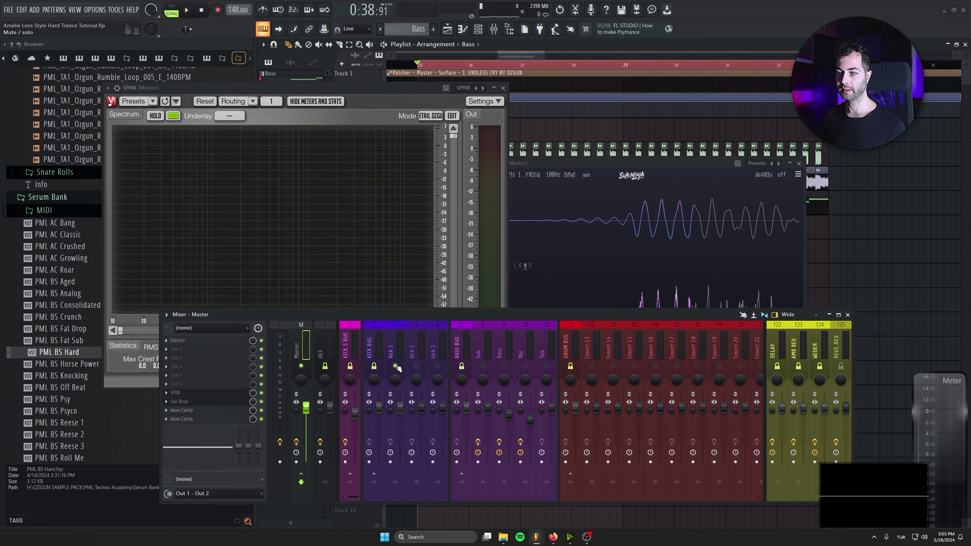
{"action": "key", "text": "space"}
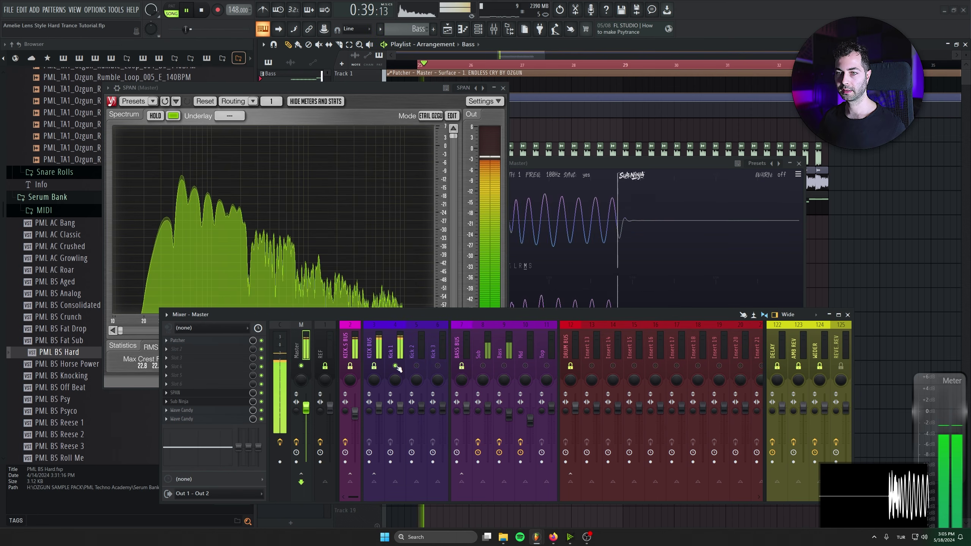
{"action": "left_click", "coordinate": [187, 150]}
{"action": "key", "text": "space"}
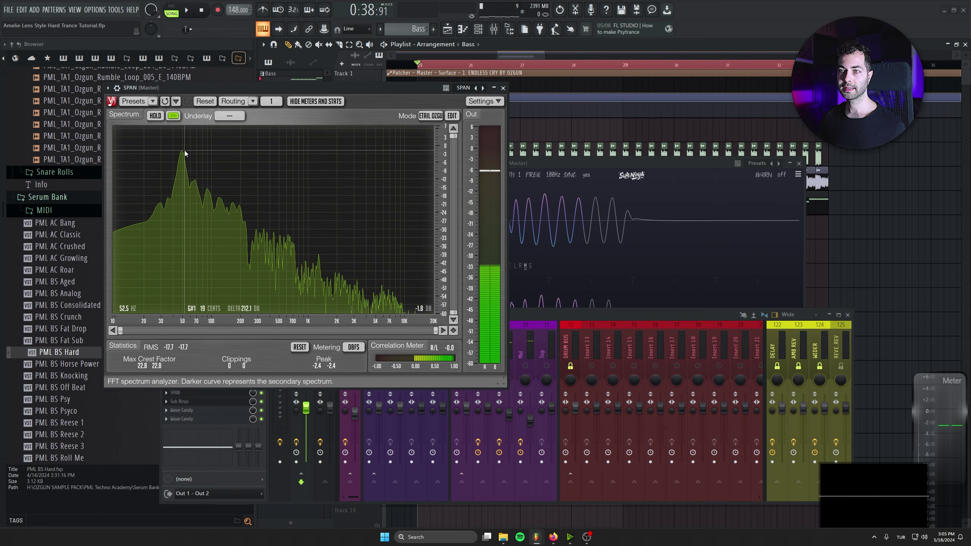
End the Kick 1 solo so all mixer tracks are active, and pull the BASS BUS fader down to its minimum
{"action": "left_click", "coordinate": [484, 367]}
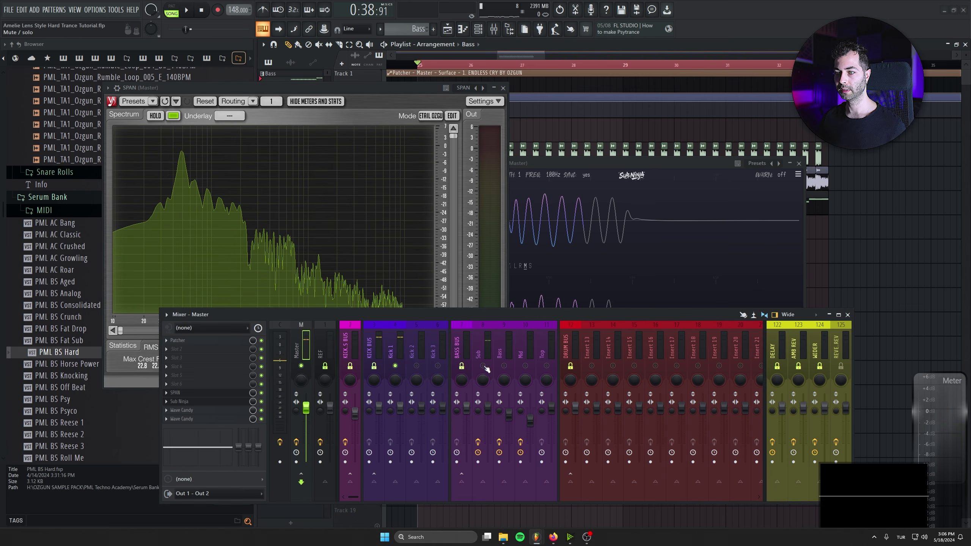
{"action": "right_click", "coordinate": [488, 366]}
{"action": "right_click", "coordinate": [484, 366]}
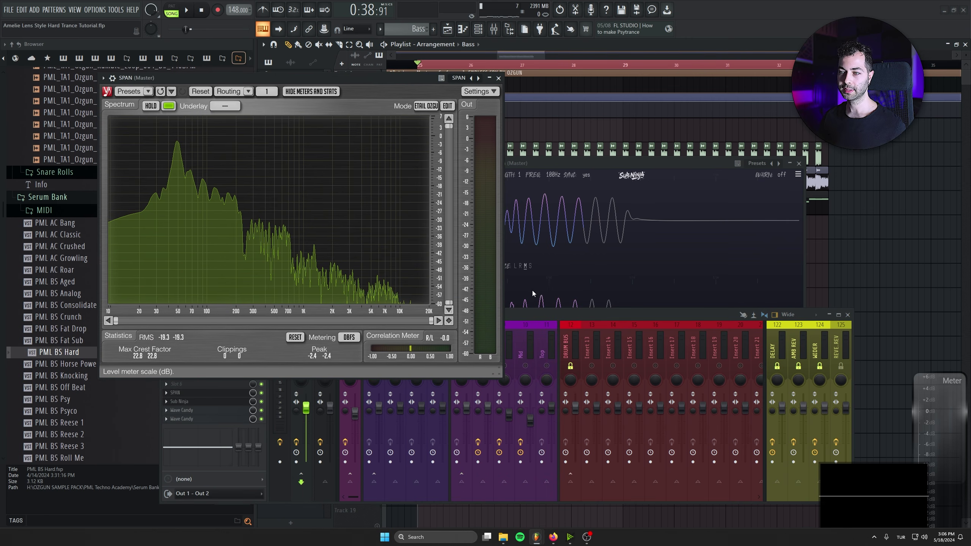
{"action": "left_click", "coordinate": [539, 315]}
{"action": "left_click_drag", "start_coordinate": [487, 347], "coordinate": [526, 347]}
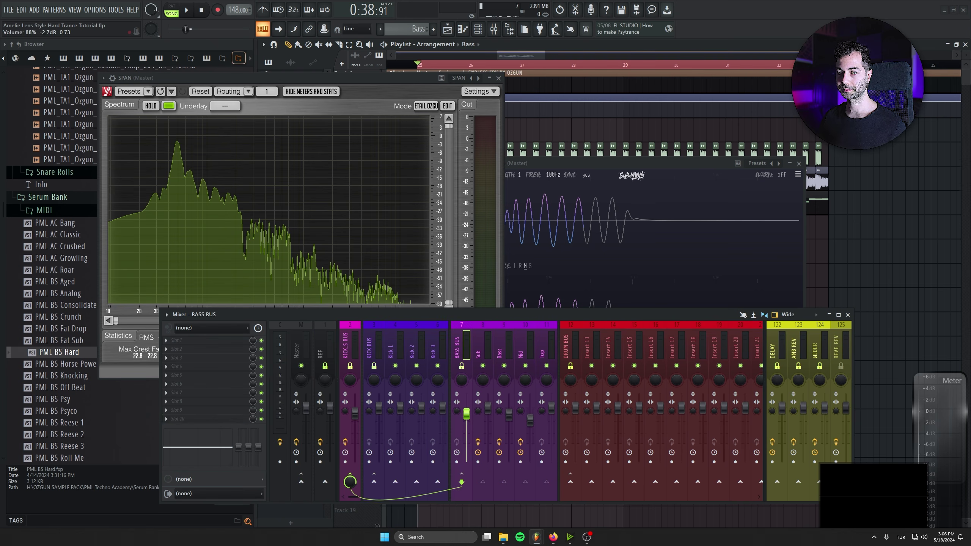
{"action": "left_click_drag", "start_coordinate": [467, 408], "coordinate": [466, 462]}
{"action": "key", "text": "space"}
{"action": "key", "text": "space"}
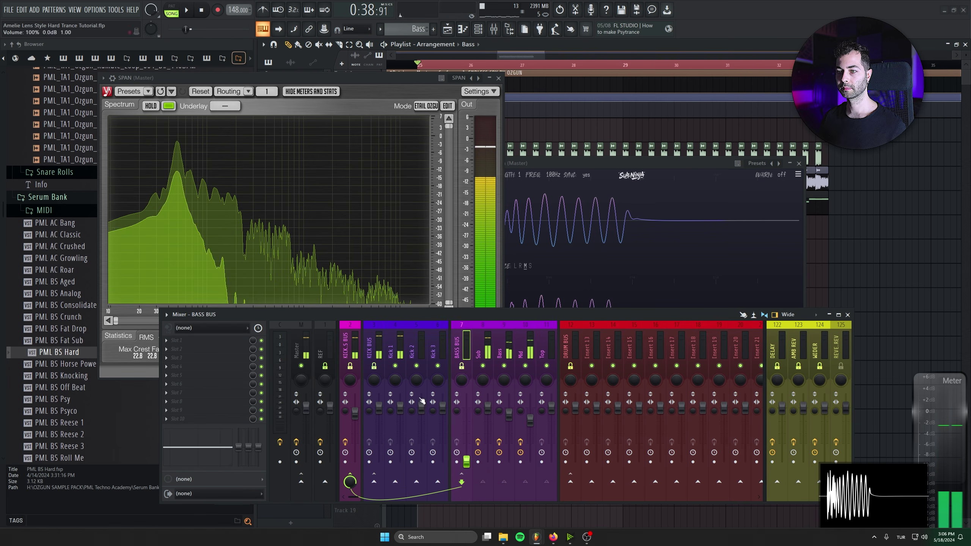
Mute Kick 1 and raise the BASS BUS fader from its minimum during playback, balancing the bass peak against the kick in SPAN
{"action": "left_click", "coordinate": [395, 366]}
{"action": "key", "text": "space"}
{"action": "left_click_drag", "start_coordinate": [467, 461], "coordinate": [468, 411]}
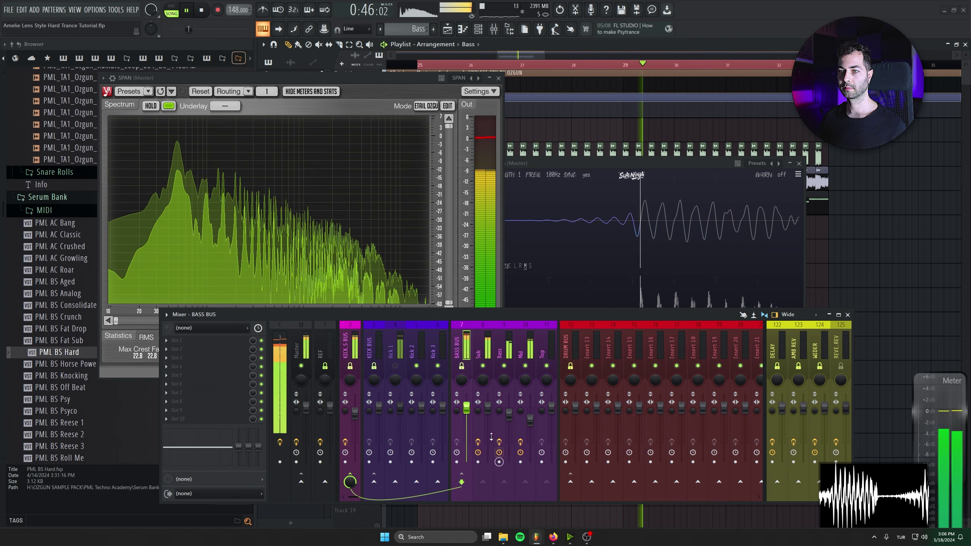
{"action": "left_click", "coordinate": [340, 224]}
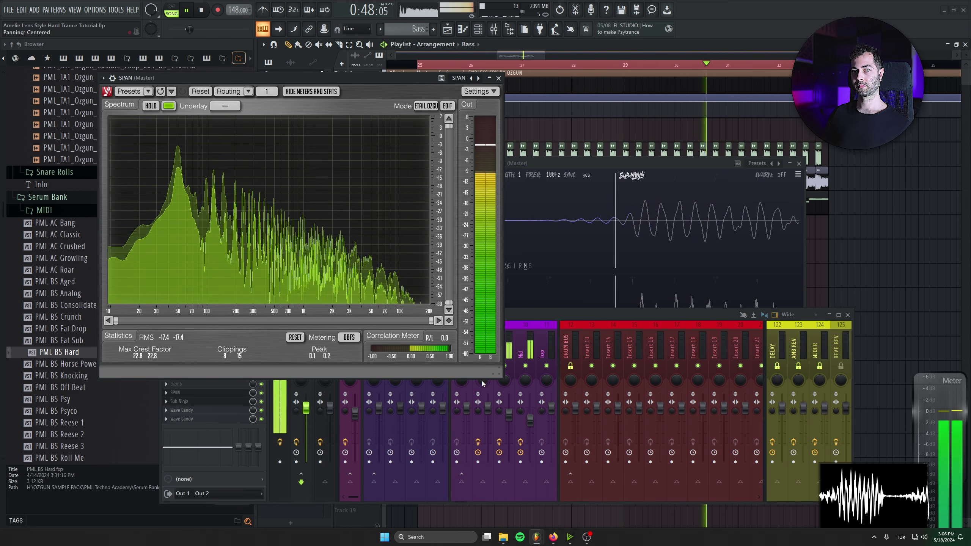
{"action": "left_click", "coordinate": [532, 315]}
Replay kick and basses together, switch SPAN to Default mode to examine the overall spectrum, and close SPAN
{"action": "key", "text": "space"}
{"action": "key", "text": "space"}
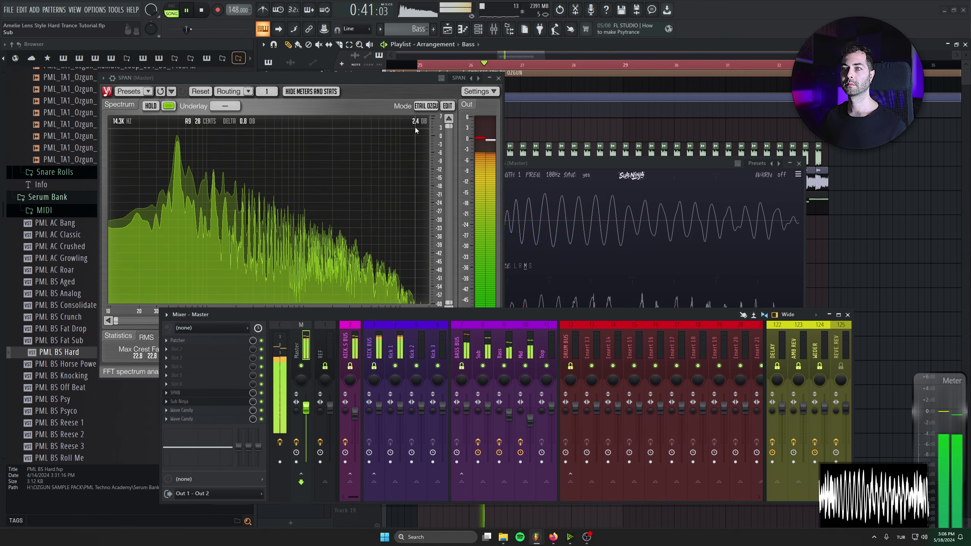
{"action": "left_click", "coordinate": [426, 106]}
{"action": "left_click", "coordinate": [425, 200]}
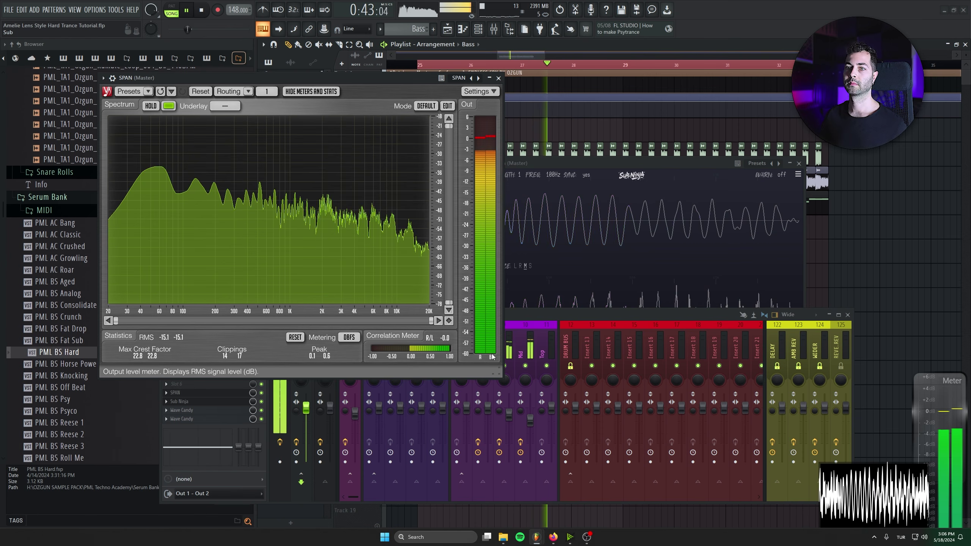
{"action": "left_click", "coordinate": [500, 79]}
{"action": "key", "text": "XF86AudioRaiseVolume"}
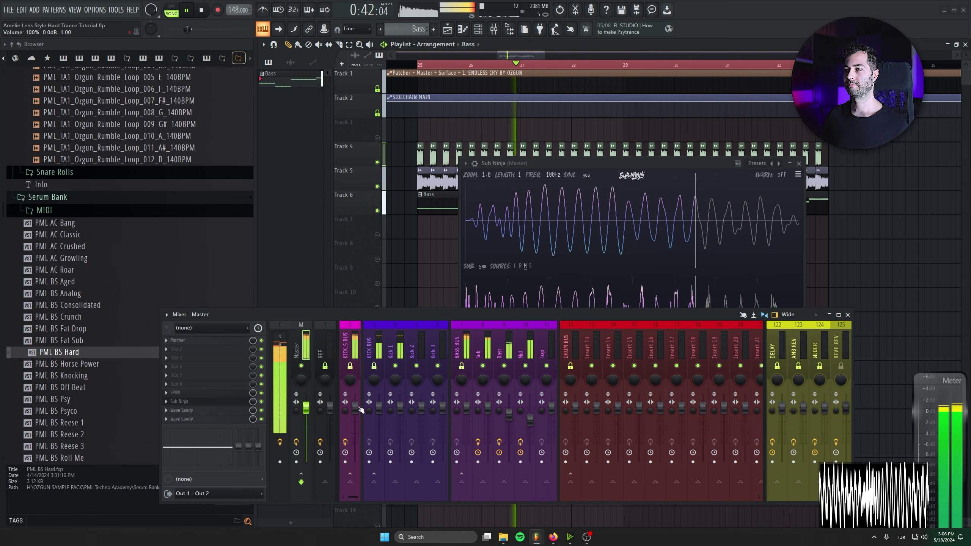
Add Fruity Limiter to the Master slot above SPAN, play the section through it, and close the Limiter and Sub Ninja windows
{"action": "key", "text": "space"}
{"action": "left_click", "coordinate": [199, 384]}
{"action": "left_click", "coordinate": [465, 209]}
{"action": "left_click_drag", "start_coordinate": [492, 269], "coordinate": [255, 153]}
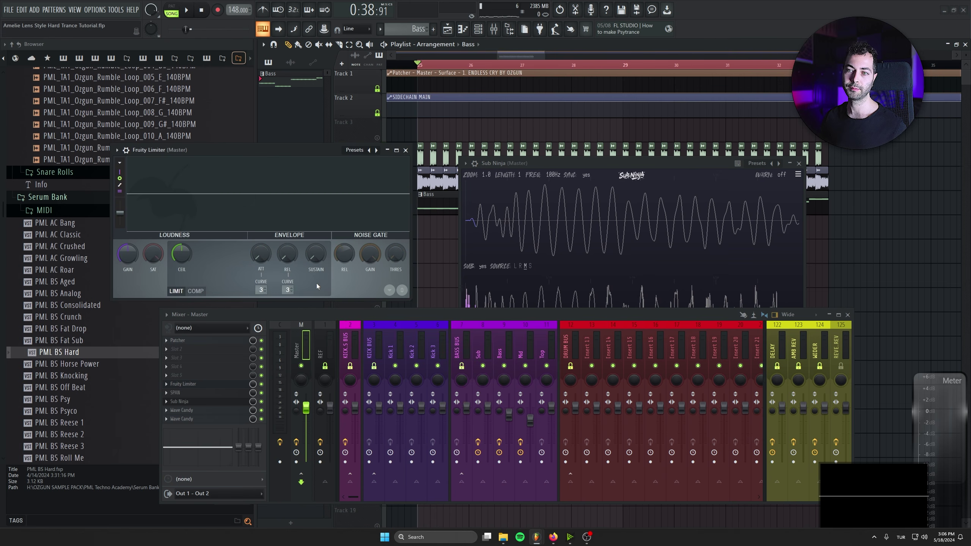
{"action": "left_click_drag", "start_coordinate": [251, 150], "coordinate": [226, 124]}
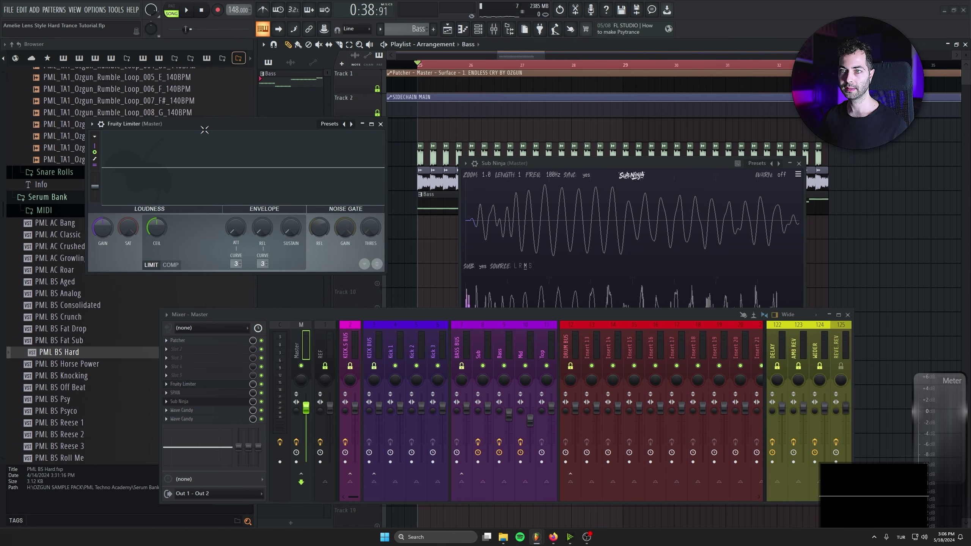
{"action": "key", "text": "space"}
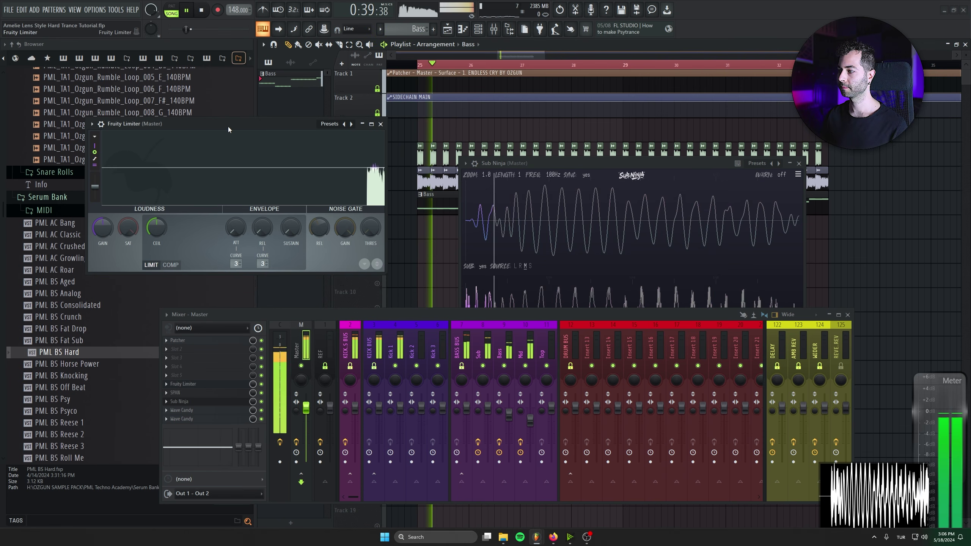
{"action": "left_click", "coordinate": [380, 123]}
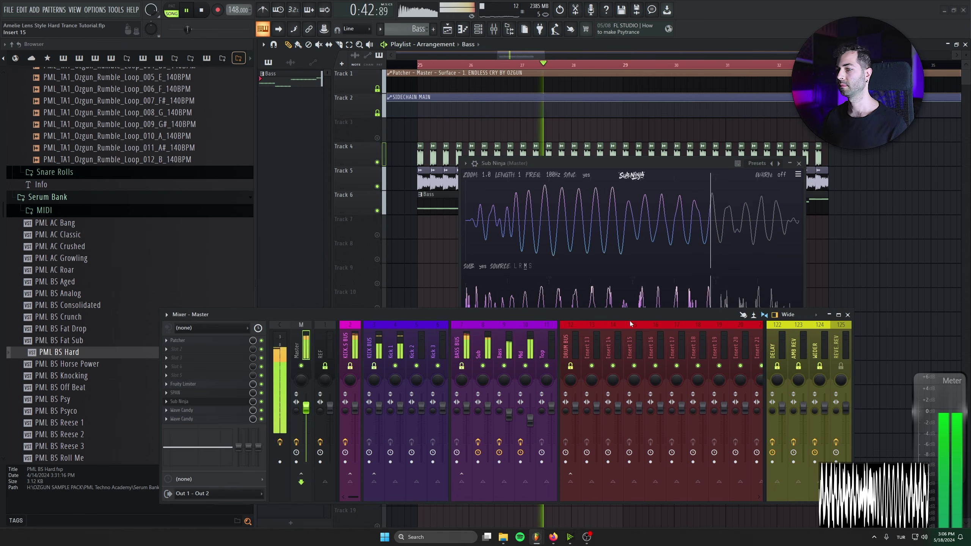
{"action": "left_click", "coordinate": [798, 164]}
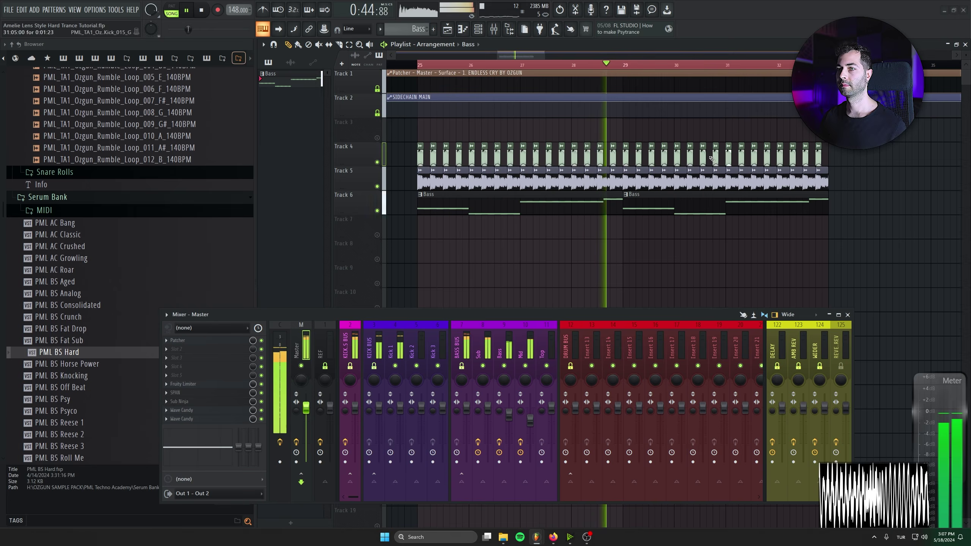
Audition samples in the Hat Loops folder and place PML_TA1_Ozgun_Hat_Loop_007_140BPM on Track 7, filling bars 25 to 28
{"action": "scroll", "coordinate": [200, 223], "scroll_direction": "up", "scroll_amount": 6}
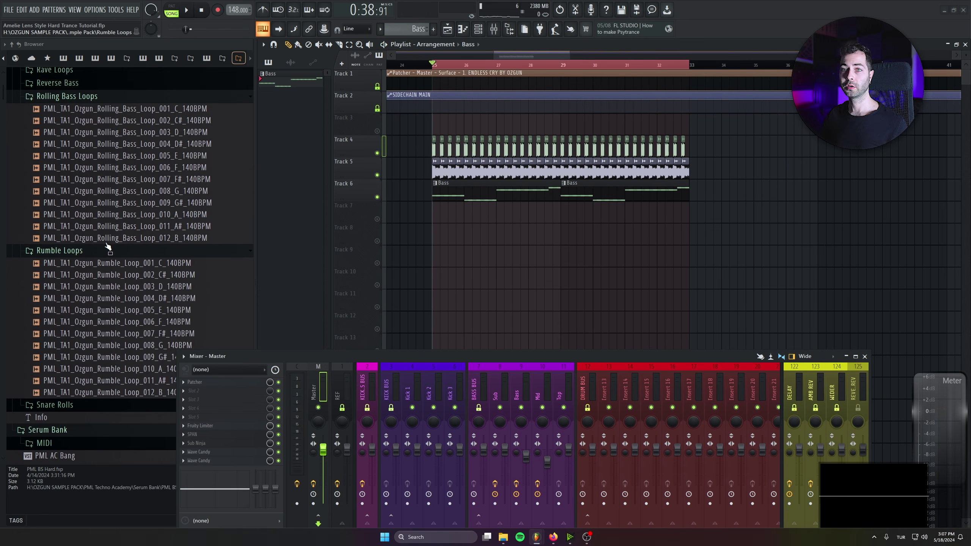
{"action": "scroll", "coordinate": [78, 249], "scroll_direction": "up", "scroll_amount": 5}
{"action": "left_click", "coordinate": [58, 154]}
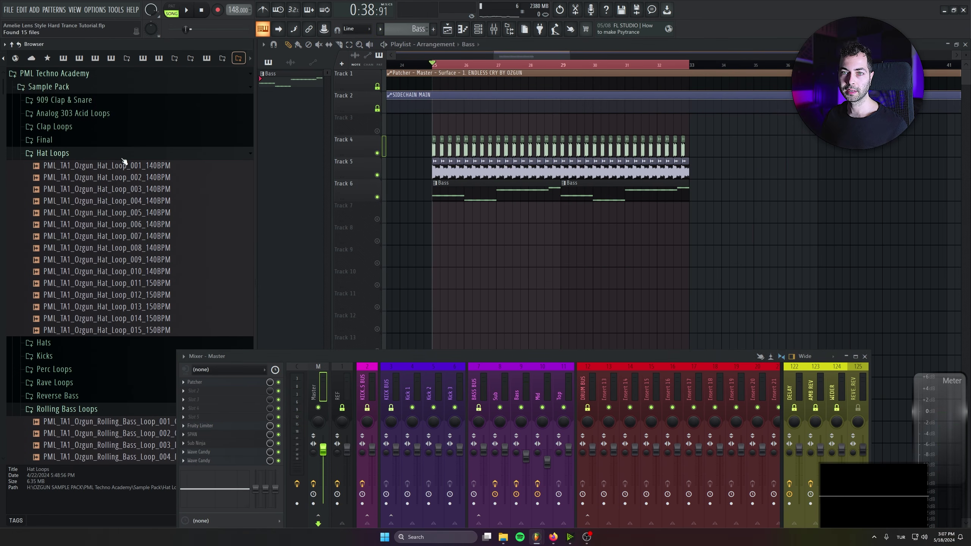
{"action": "left_click", "coordinate": [149, 169]}
{"action": "left_click_drag", "start_coordinate": [341, 356], "coordinate": [352, 420]}
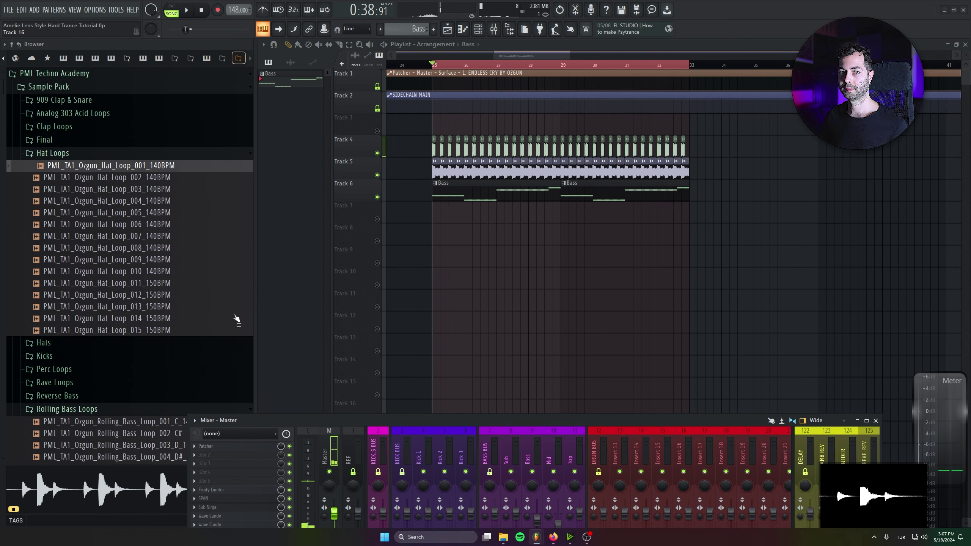
{"action": "left_click", "coordinate": [124, 223]}
{"action": "left_click", "coordinate": [111, 236]}
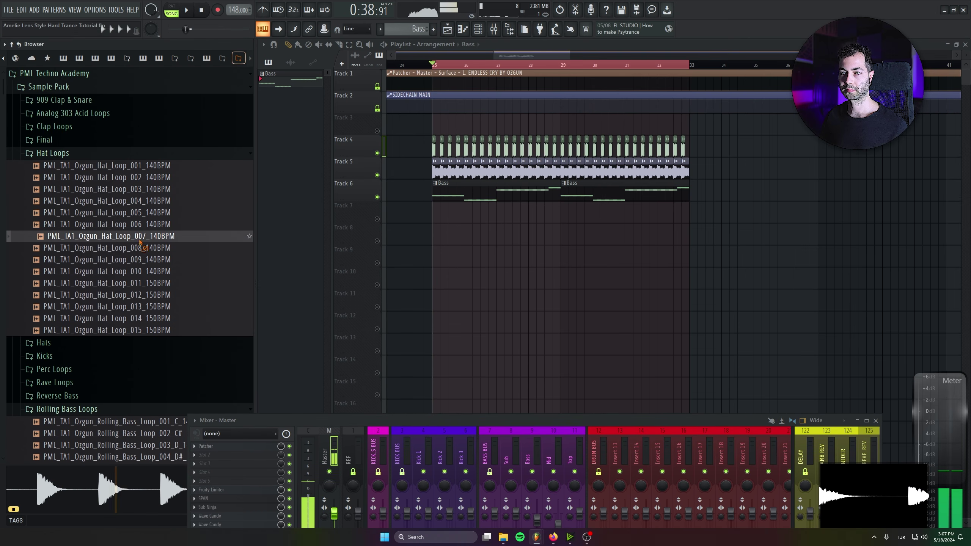
{"action": "left_click_drag", "start_coordinate": [110, 236], "coordinate": [480, 242]}
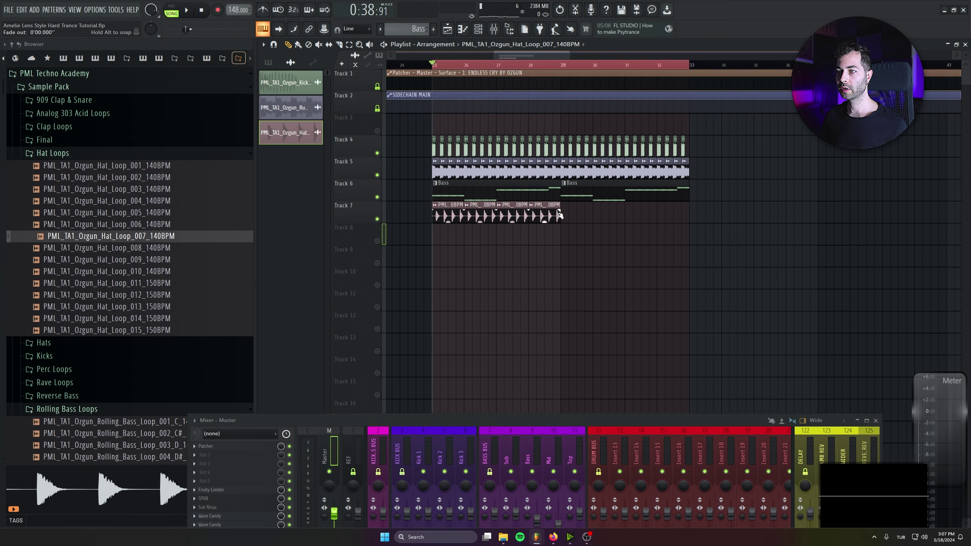
Set the time-stretching mode of hat loop 007 to Stretch and close its channel settings
{"action": "double_click", "coordinate": [514, 215]}
{"action": "left_click", "coordinate": [286, 149]}
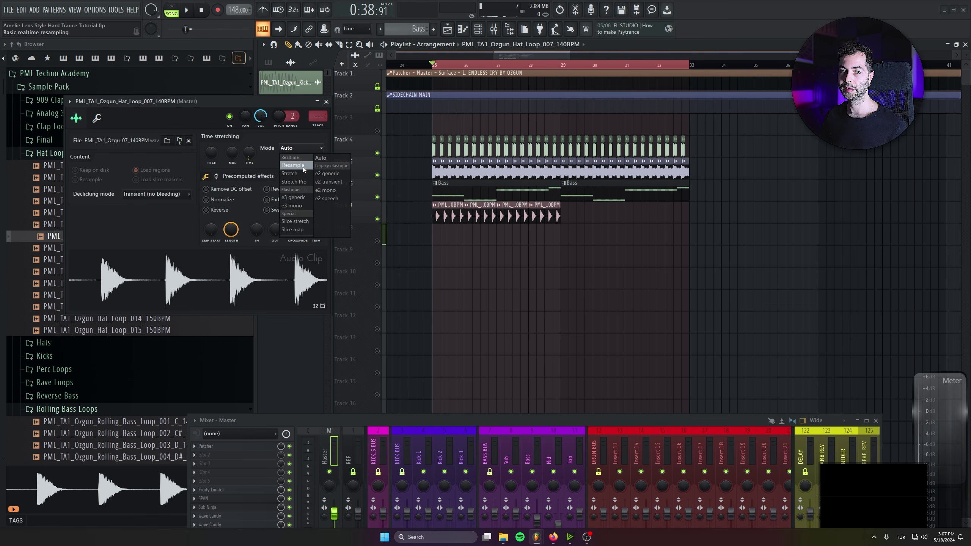
{"action": "left_click", "coordinate": [304, 167]}
{"action": "left_click", "coordinate": [290, 149]}
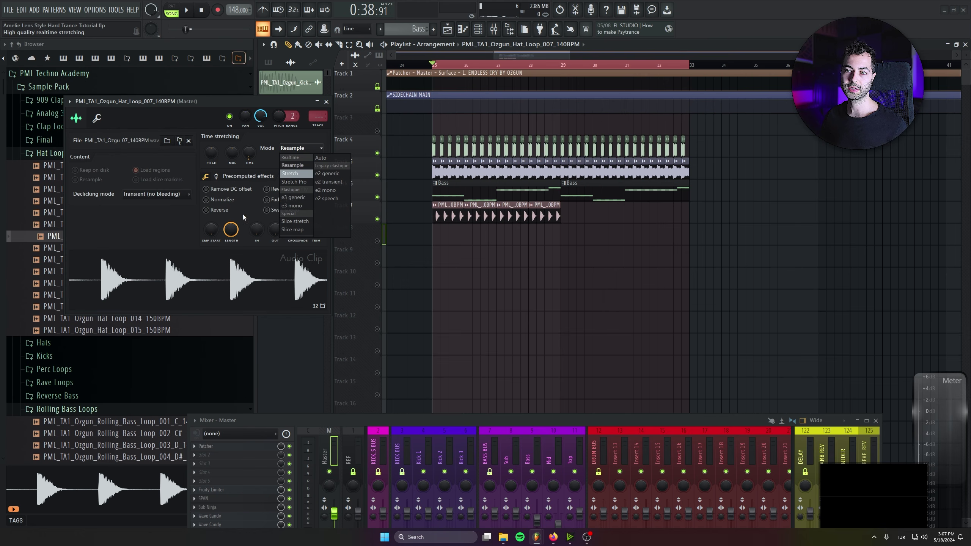
{"action": "left_click", "coordinate": [302, 149]}
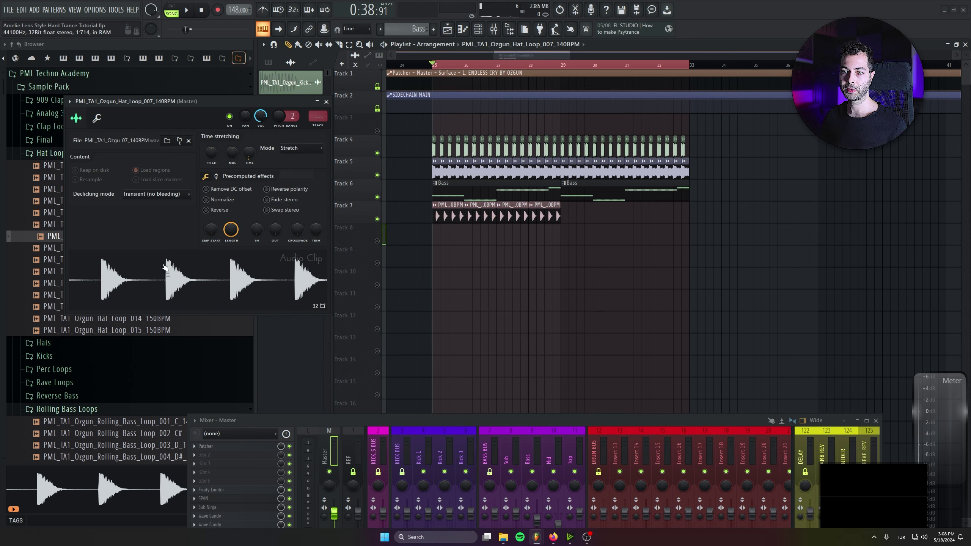
{"action": "left_click", "coordinate": [327, 102]}
Duplicate the Track 7 hat clips to fill bars 29 to 32, and slightly lower the hat loop channel's volume during playback
{"action": "left_click_drag", "start_coordinate": [450, 200], "coordinate": [588, 241]}
{"action": "key", "text": "ctrl+b"}
{"action": "key", "text": "space"}
{"action": "double_click", "coordinate": [544, 215]}
{"action": "left_click_drag", "start_coordinate": [261, 117], "coordinate": [260, 127]}
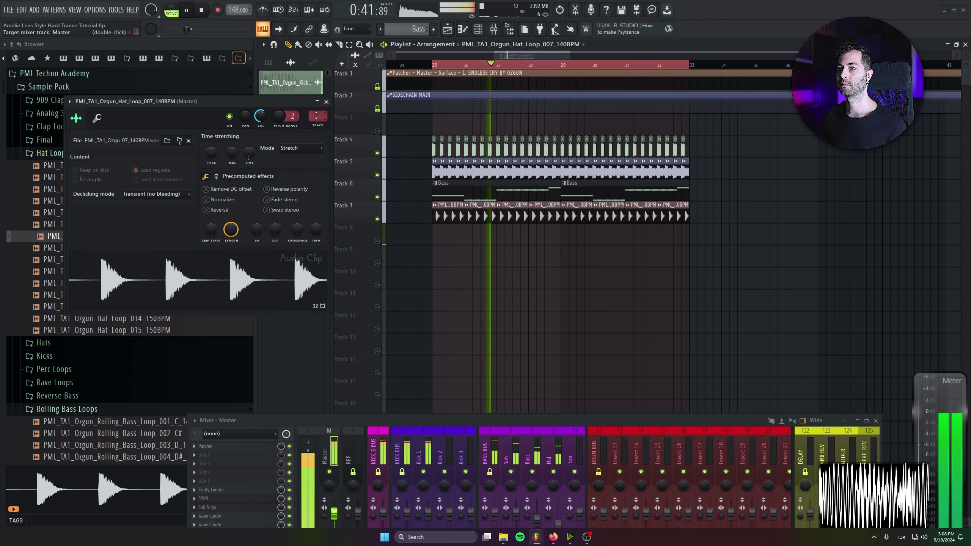
{"action": "key", "text": "space"}
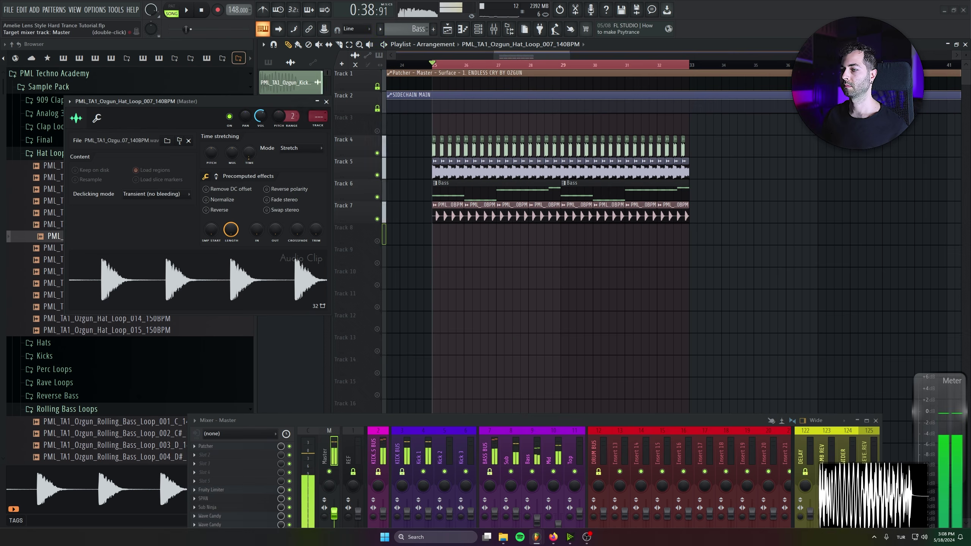
Route hat loop 007 to mixer track 13 under the DRUM BUS, name that track Open, and play the section
{"action": "left_click_drag", "start_coordinate": [318, 116], "coordinate": [318, 92]}
{"action": "left_click_drag", "start_coordinate": [598, 418], "coordinate": [598, 310]}
{"action": "key", "text": "space"}
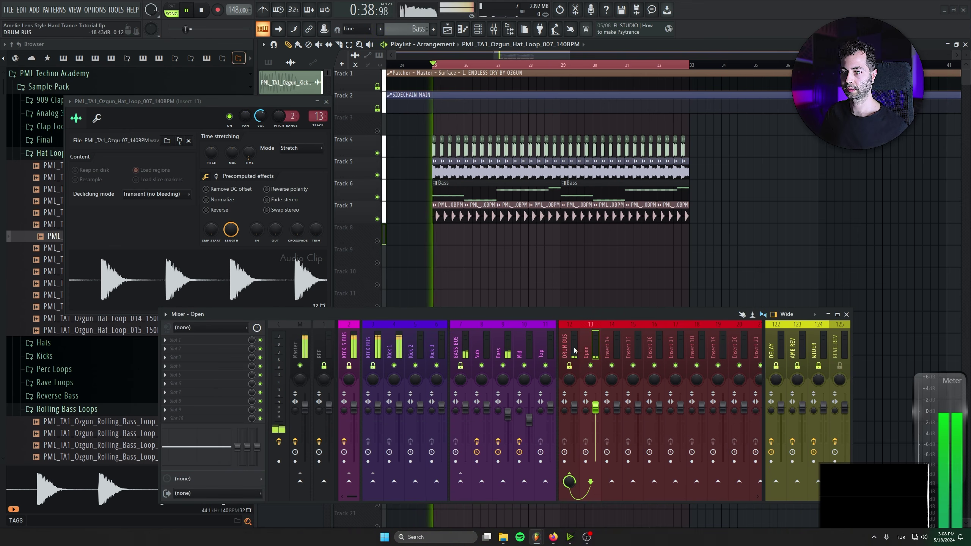
{"action": "left_click", "coordinate": [327, 102]}
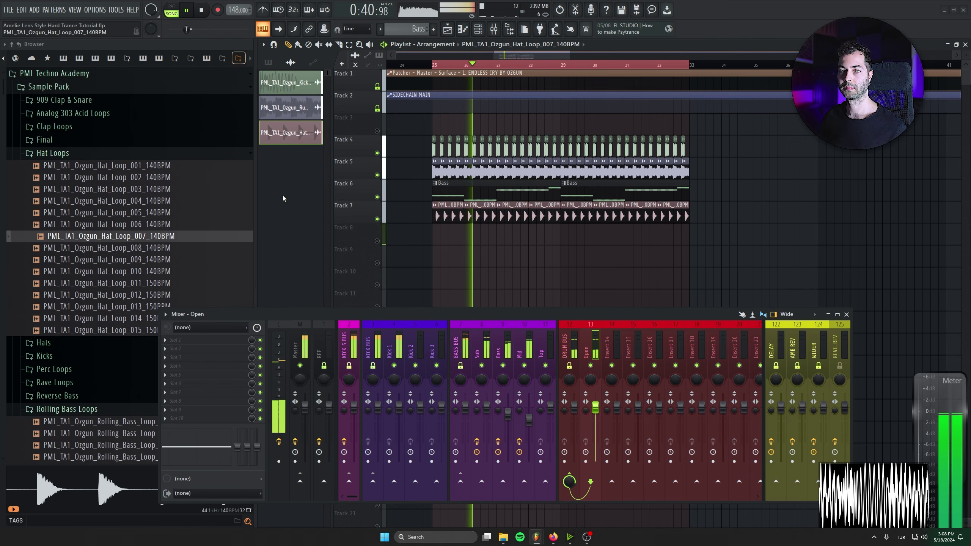
{"action": "key", "text": "space"}
Audition samples in the Hat Loops folder and place PML_TA1_Ozgun_Hat_Loop_001_140BPM on Track 8 at bar 25
{"action": "left_click", "coordinate": [163, 167]}
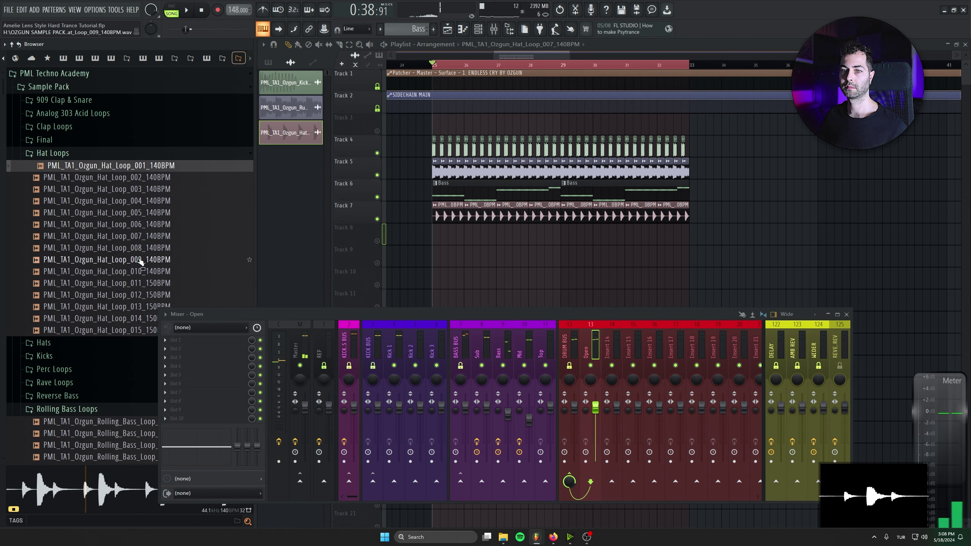
{"action": "left_click_drag", "start_coordinate": [159, 168], "coordinate": [497, 257]}
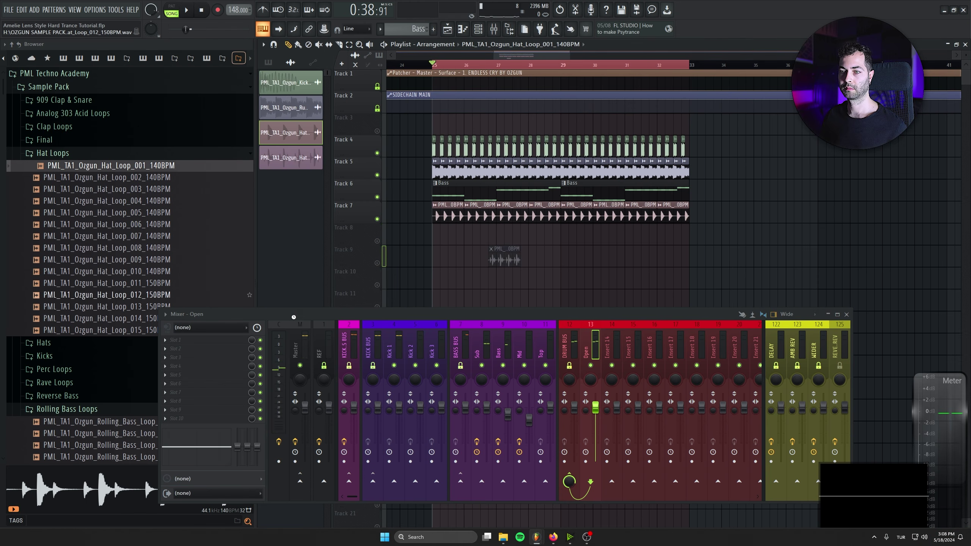
{"action": "left_click_drag", "start_coordinate": [293, 319], "coordinate": [334, 423]}
{"action": "left_click", "coordinate": [171, 287]}
{"action": "left_click", "coordinate": [169, 271]}
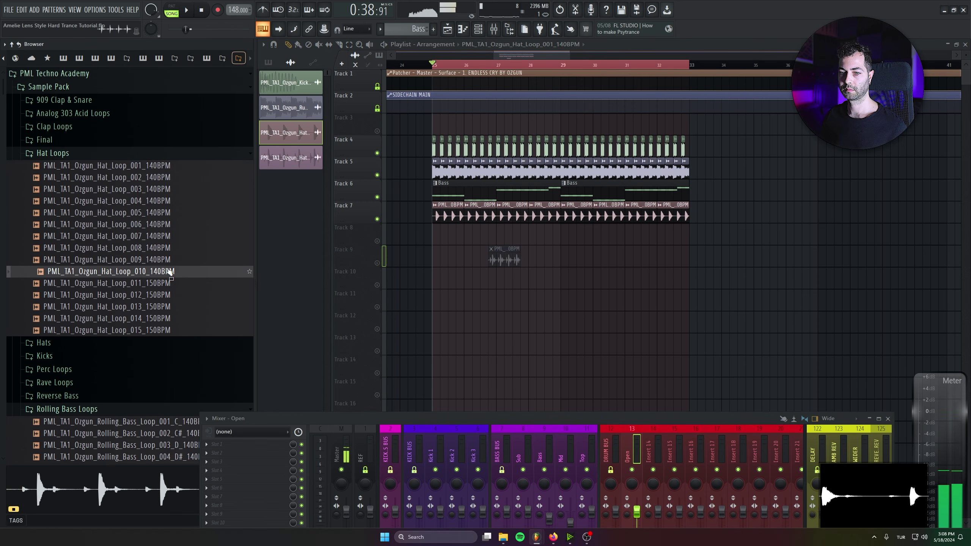
{"action": "left_click_drag", "start_coordinate": [453, 226], "coordinate": [445, 227]}
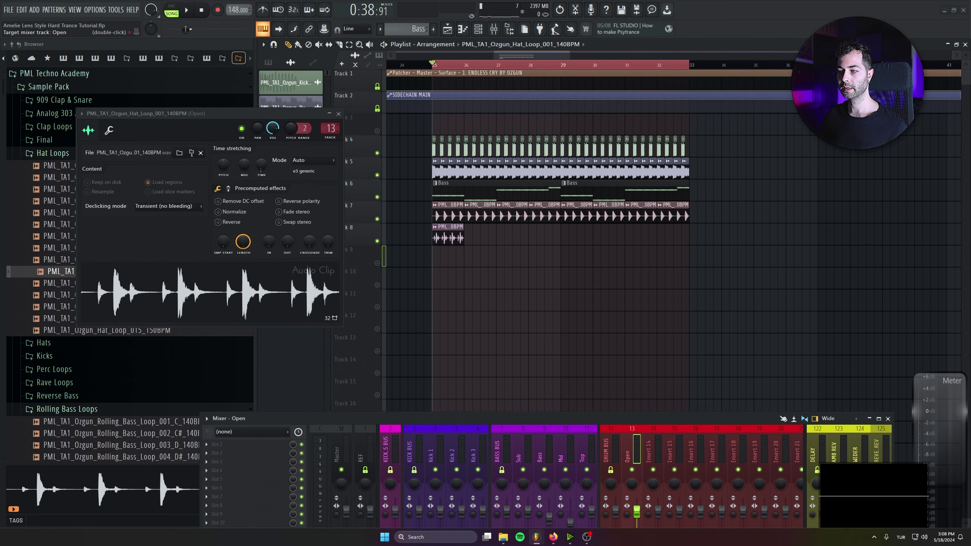
Route hat loop 001 to mixer track 14 named Hat 2 and repeat its Track 8 clip through bar 32 during playback
{"action": "left_click_drag", "start_coordinate": [330, 129], "coordinate": [330, 125]}
{"action": "key", "text": "space"}
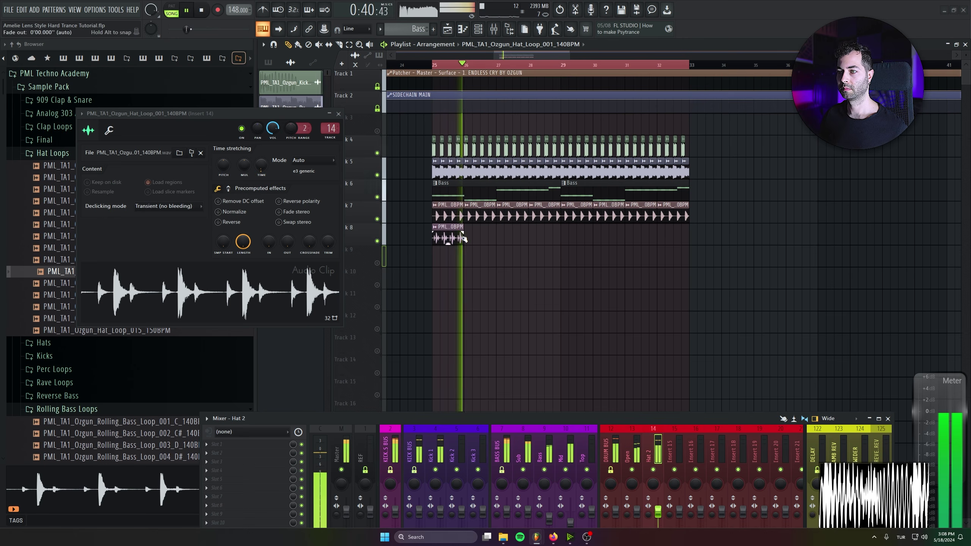
{"action": "left_click_drag", "start_coordinate": [465, 239], "coordinate": [688, 240]}
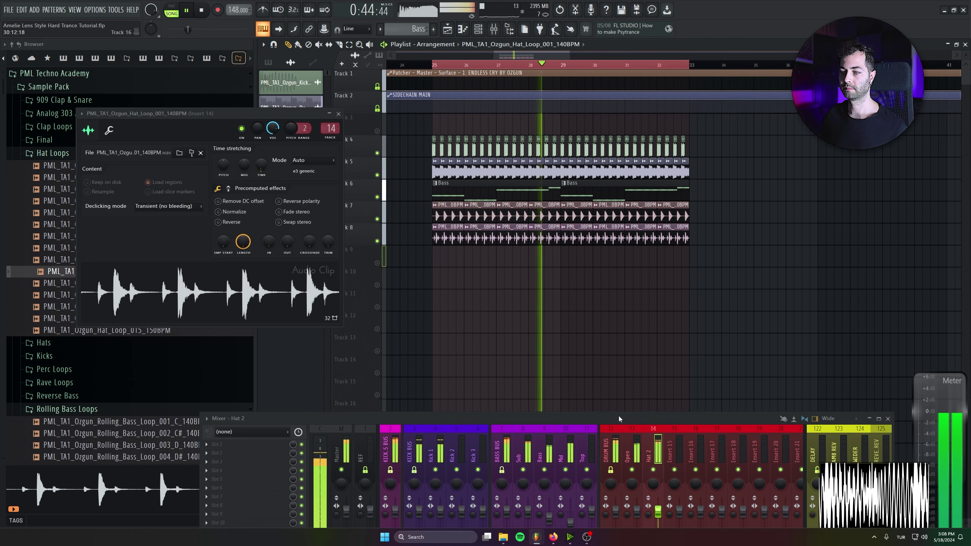
Rebalance hat loop 001's channel volume from silence with the BASS BUS briefly muted, and close its channel settings
{"action": "left_click_drag", "start_coordinate": [639, 418], "coordinate": [561, 253]}
{"action": "left_click_drag", "start_coordinate": [274, 128], "coordinate": [274, 161]}
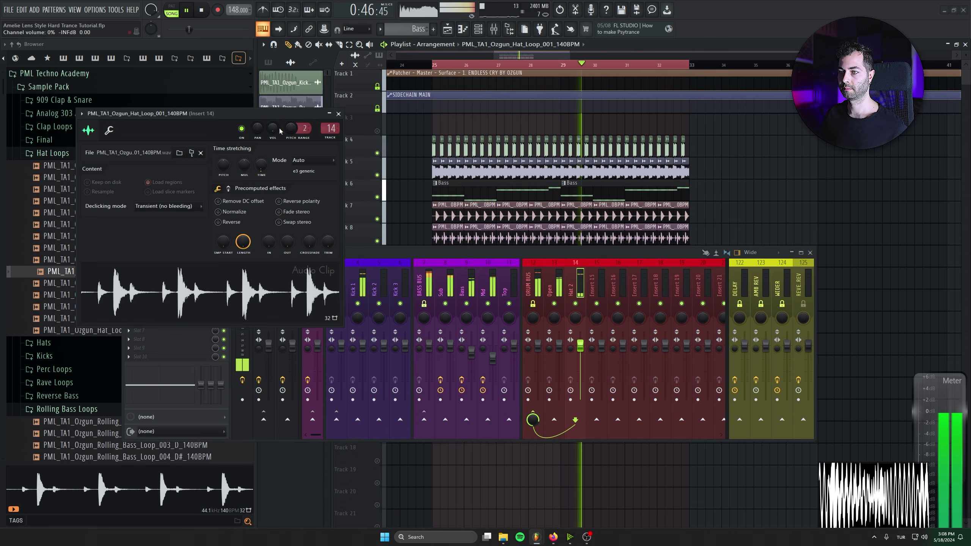
{"action": "left_click", "coordinate": [424, 304]}
{"action": "left_click_drag", "start_coordinate": [273, 128], "coordinate": [272, 106]}
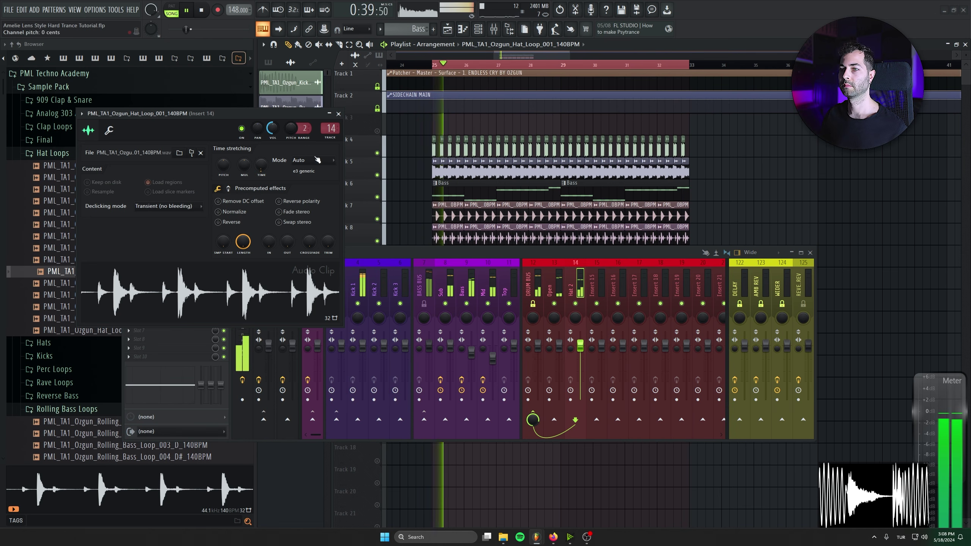
{"action": "left_click", "coordinate": [423, 304]}
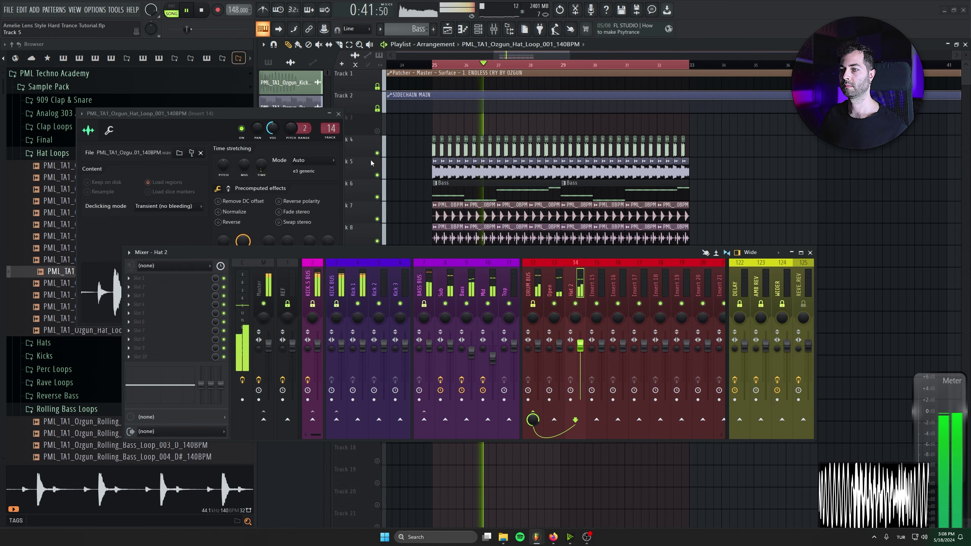
{"action": "left_click", "coordinate": [338, 115]}
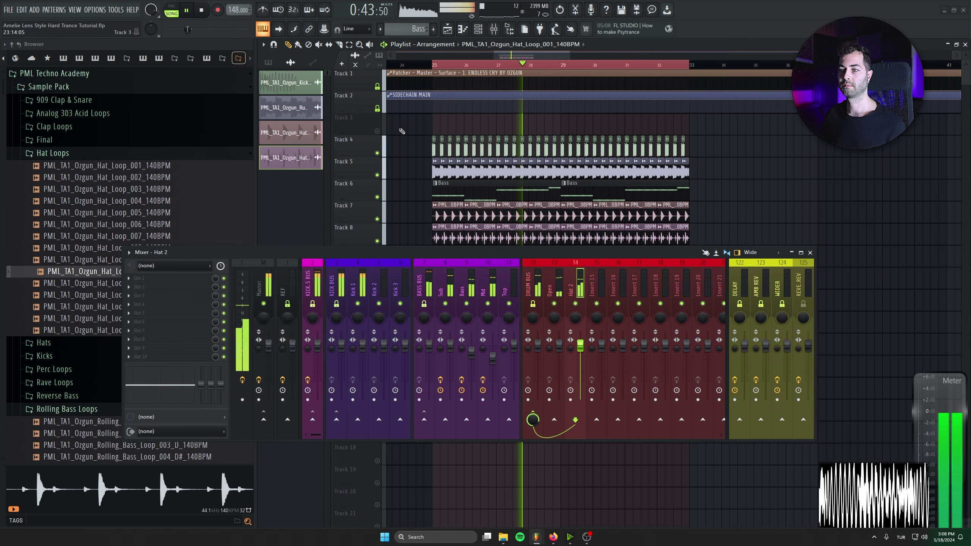
Stop playback, expand the Rave Loops folder and audition rave loops 003, 002, 007 and 001
{"action": "left_click_drag", "start_coordinate": [660, 254], "coordinate": [743, 311]}
{"action": "key", "text": "space"}
{"action": "scroll", "coordinate": [52, 151], "scroll_direction": "down", "scroll_amount": 4}
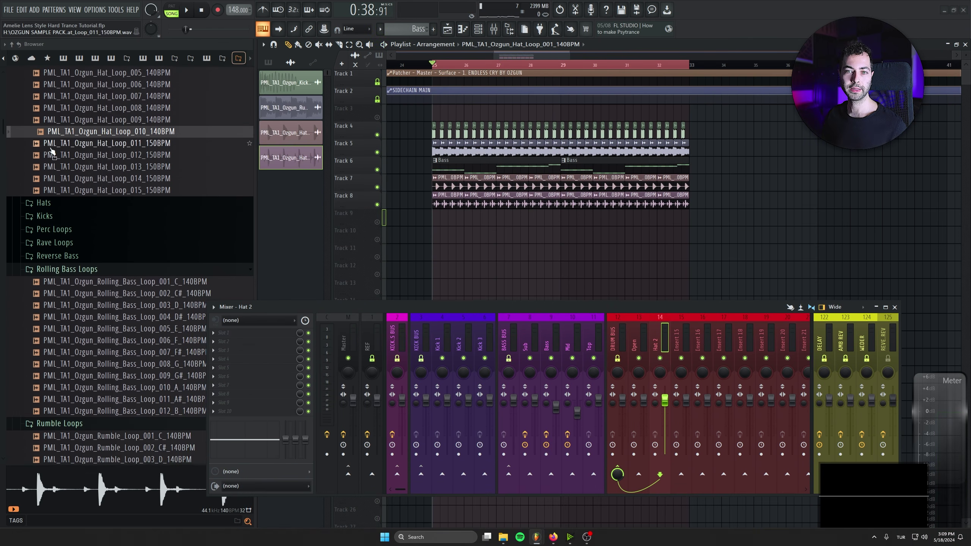
{"action": "left_click", "coordinate": [48, 243]}
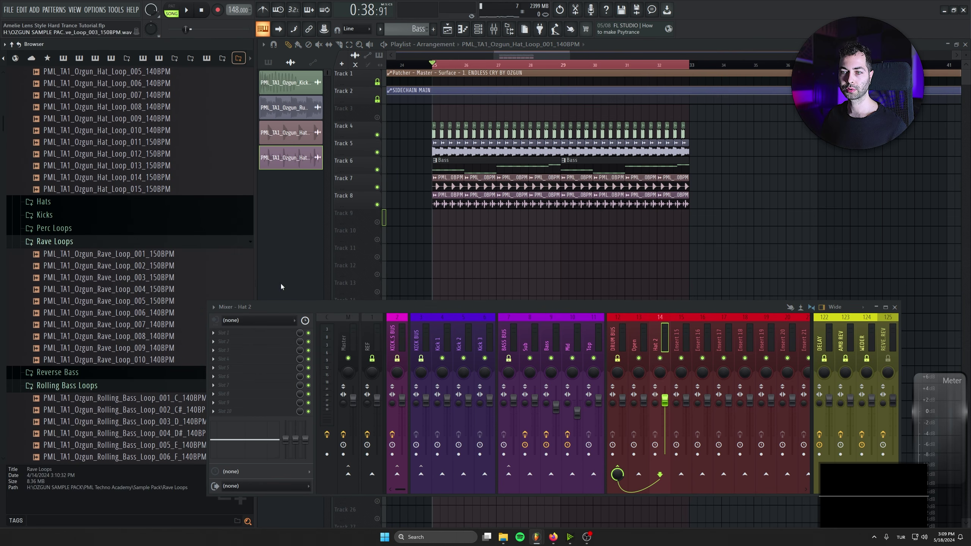
{"action": "left_click_drag", "start_coordinate": [253, 307], "coordinate": [260, 316]}
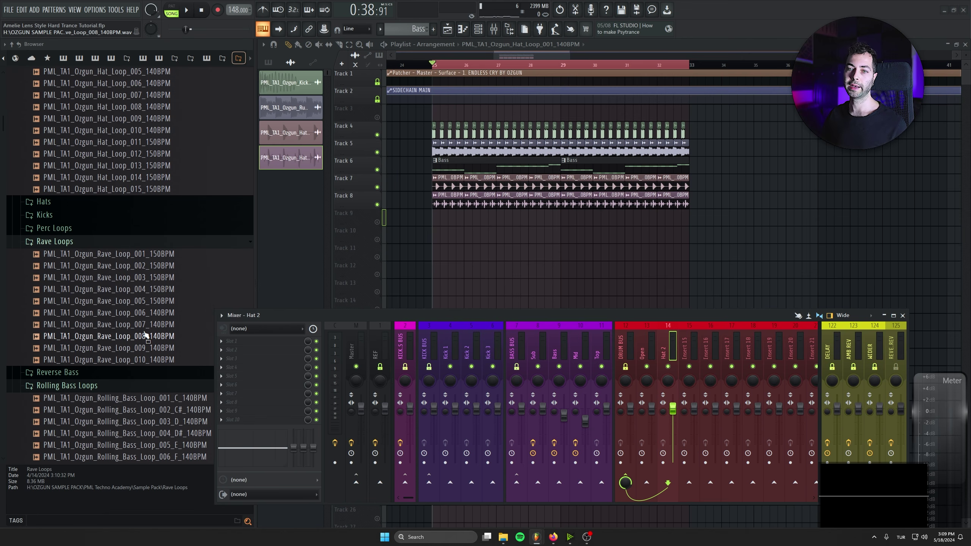
{"action": "left_click_drag", "start_coordinate": [288, 318], "coordinate": [331, 374]}
{"action": "left_click", "coordinate": [159, 280]}
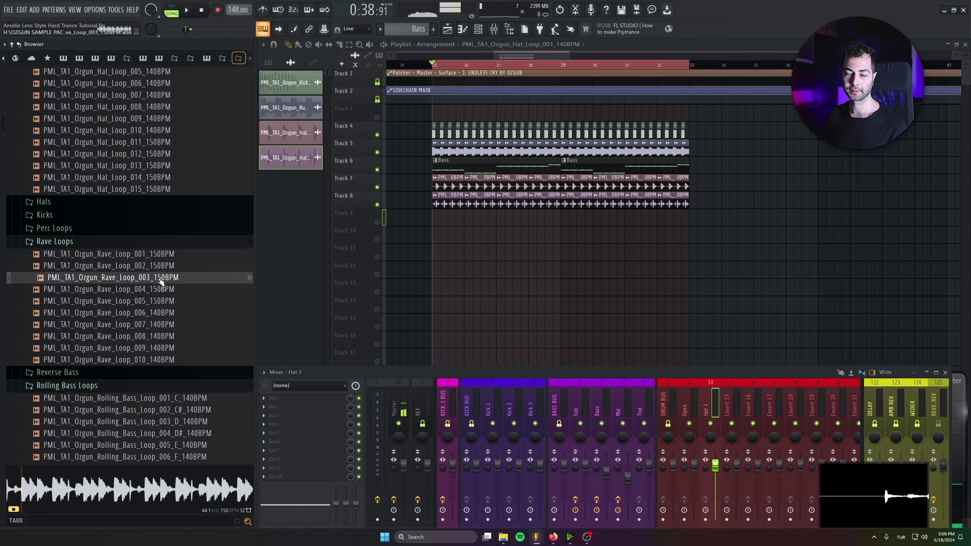
{"action": "left_click", "coordinate": [175, 266]}
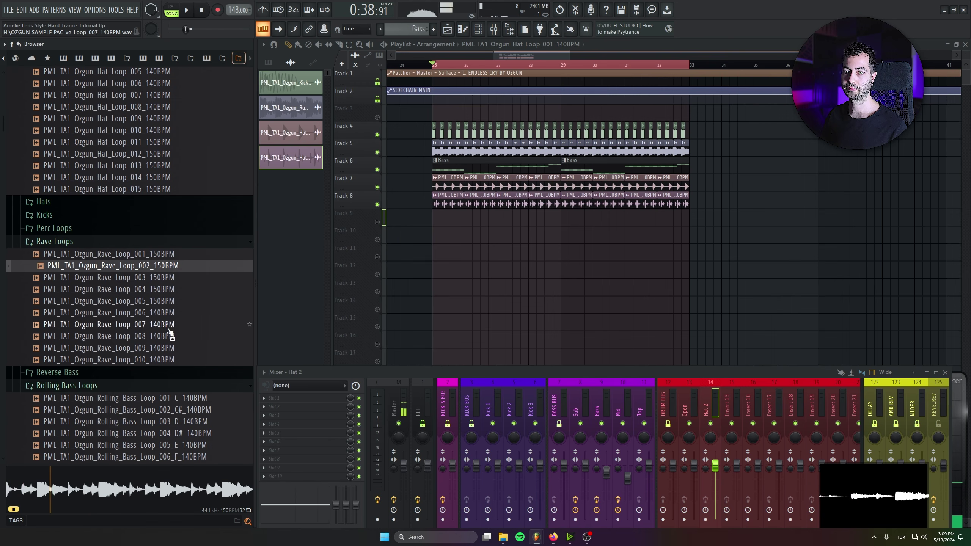
{"action": "left_click", "coordinate": [180, 324]}
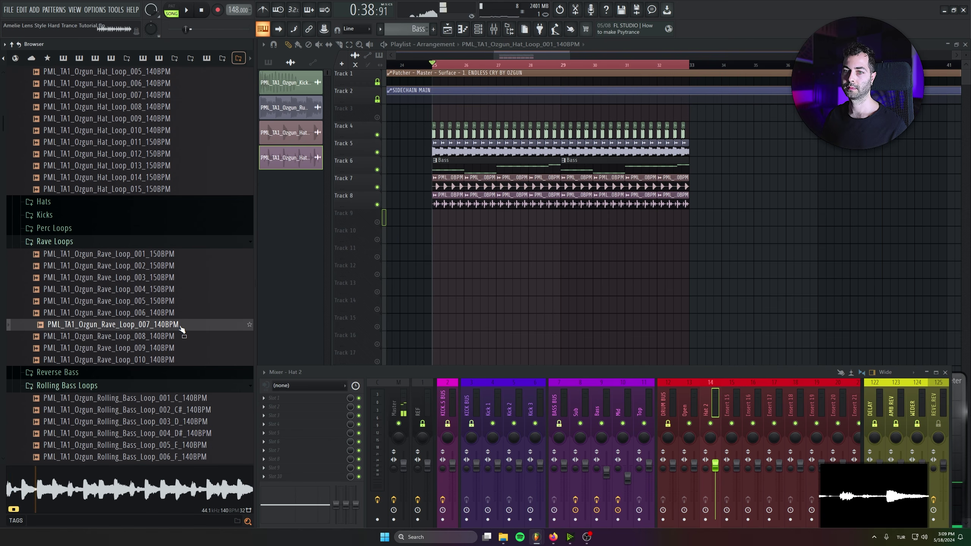
{"action": "left_click", "coordinate": [180, 258]}
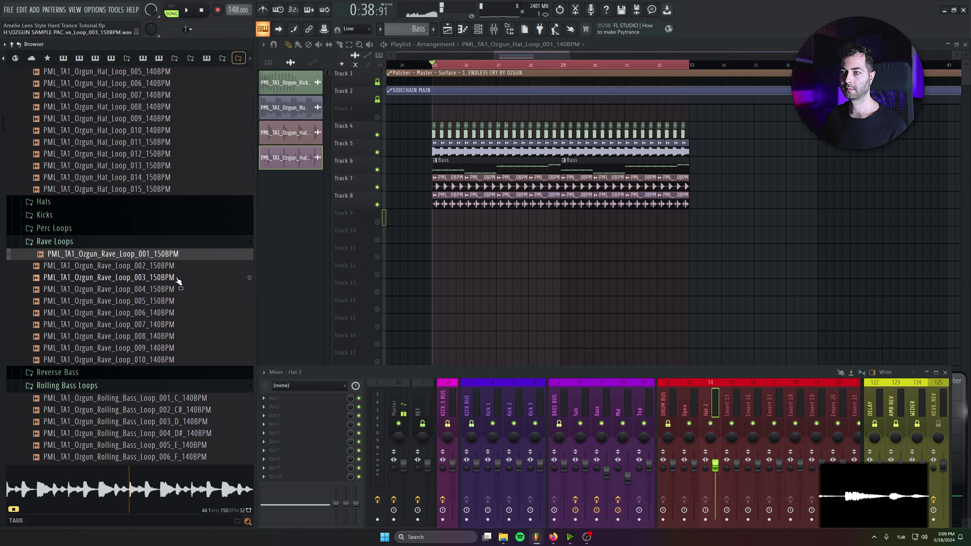
{"action": "scroll", "coordinate": [429, 249], "scroll_direction": "up", "scroll_amount": 8}
{"action": "scroll", "coordinate": [431, 248], "scroll_direction": "up", "scroll_amount": 3}
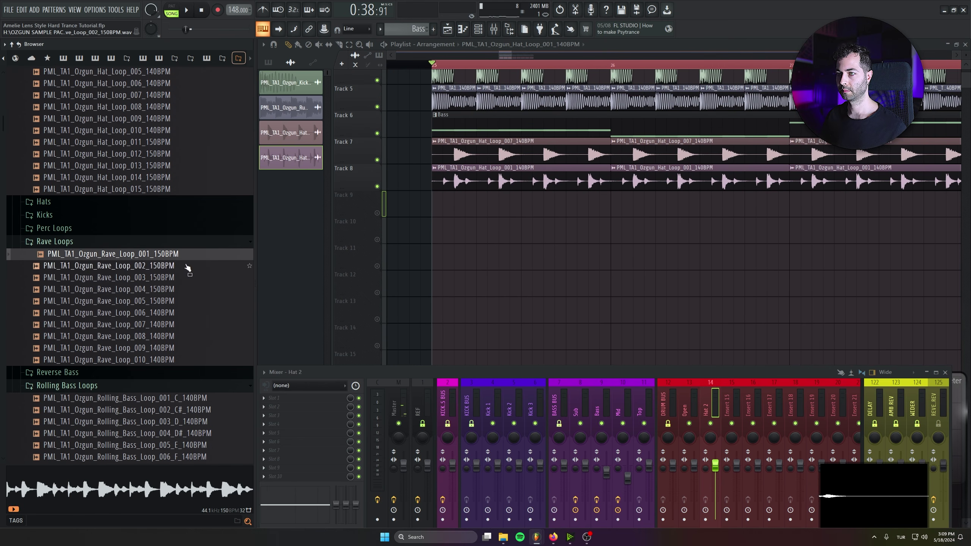
Compare rave loops 007 and 003, and place PML_TA1_Ozgun_Rave_Loop_003_150BPM on Track 9 at bar 25
{"action": "left_click", "coordinate": [167, 325]}
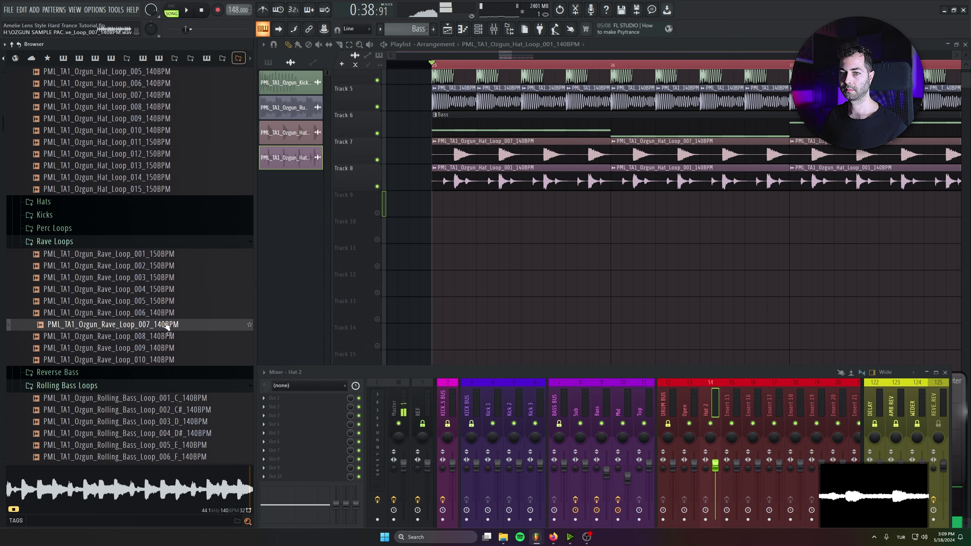
{"action": "left_click", "coordinate": [167, 278]}
{"action": "left_click_drag", "start_coordinate": [146, 286], "coordinate": [522, 208]}
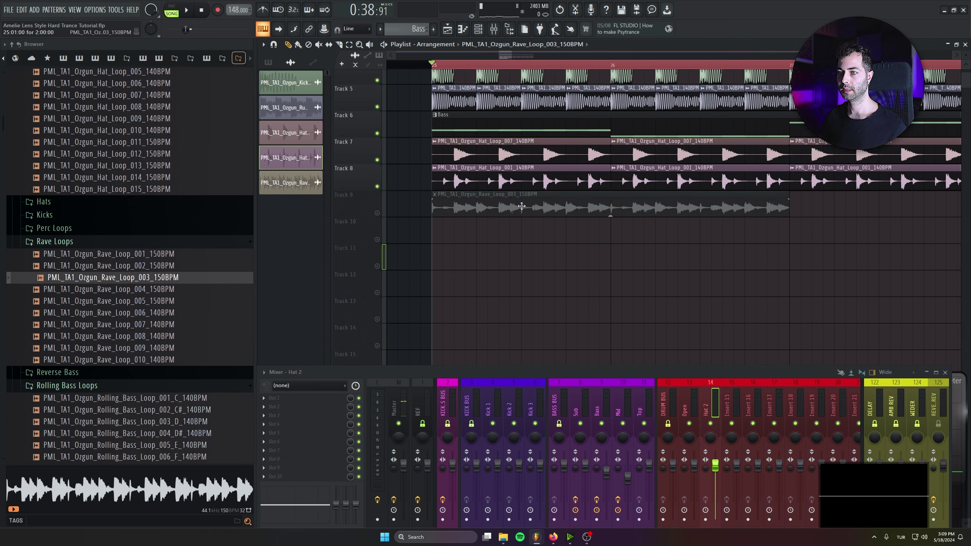
Open the channel settings of rave loop 003 and set its time-stretching mode to Resample
{"action": "left_click", "coordinate": [484, 195]}
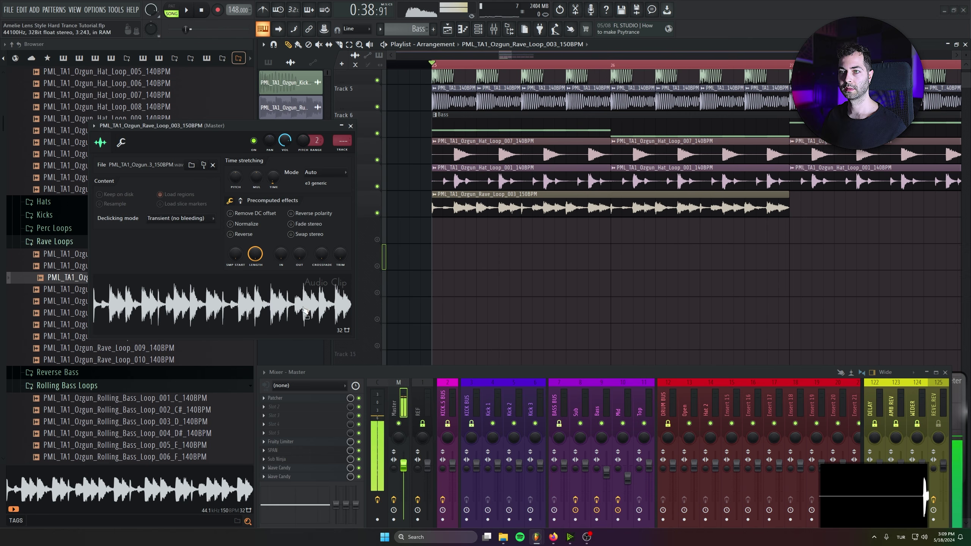
{"action": "left_click", "coordinate": [321, 173]}
{"action": "left_click", "coordinate": [319, 193]}
Duplicate the rave loop clip on Track 9 to fill bars 25 to 32 while playing the section
{"action": "scroll", "coordinate": [468, 214], "scroll_direction": "down", "scroll_amount": 2, "text": "ctrl"}
{"action": "mouse_move", "coordinate": [534, 210]}
{"action": "left_mouse_down", "text": "shift"}
{"action": "mouse_move", "coordinate": [696, 210]}
{"action": "mouse_move", "coordinate": [522, 208]}
{"action": "left_mouse_up", "text": "shift"}
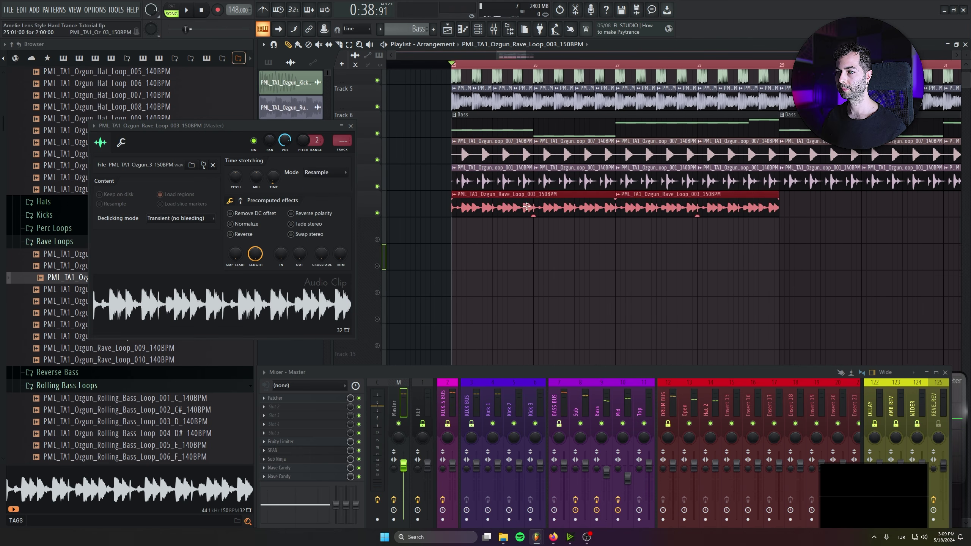
{"action": "key", "text": "space"}
{"action": "key", "text": "ctrl+b"}
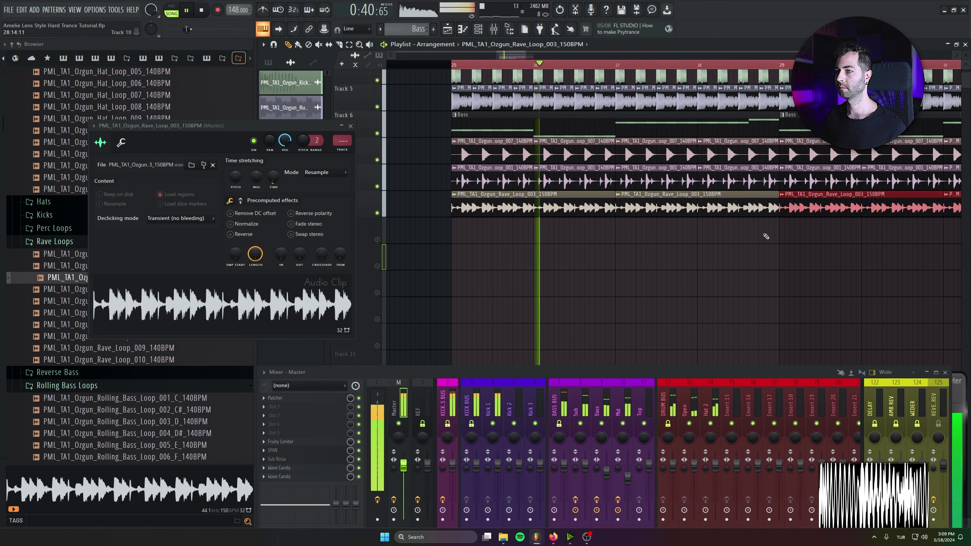
{"action": "left_click_drag", "start_coordinate": [783, 228], "coordinate": [540, 280]}
{"action": "scroll", "coordinate": [540, 280], "scroll_direction": "down", "scroll_amount": 3, "text": "ctrl"}
Route rave loop 003 to mixer track 15, name that track Rave Loop, and save the project
{"action": "mouse_move", "coordinate": [342, 140]}
{"action": "left_mouse_down"}
{"action": "mouse_move", "coordinate": [342, 117]}
{"action": "mouse_move", "coordinate": [343, 135]}
{"action": "left_mouse_up"}
{"action": "key", "text": "F2"}
{"action": "type", "text": "Race"}
{"action": "key", "text": "BackSpace"}
{"action": "key", "text": "BackSpace"}
{"action": "type", "text": "ve Loop"}
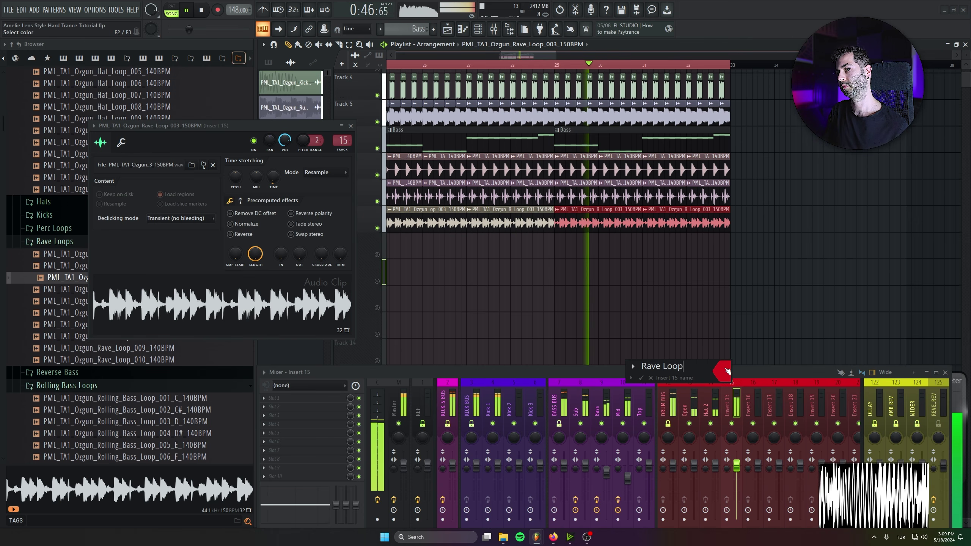
{"action": "key", "text": "Return"}
{"action": "key", "text": "ctrl+s"}
Set the rave loop's channel volume to about 61% during playback and close its channel settings
{"action": "left_click_drag", "start_coordinate": [285, 140], "coordinate": [285, 144]}
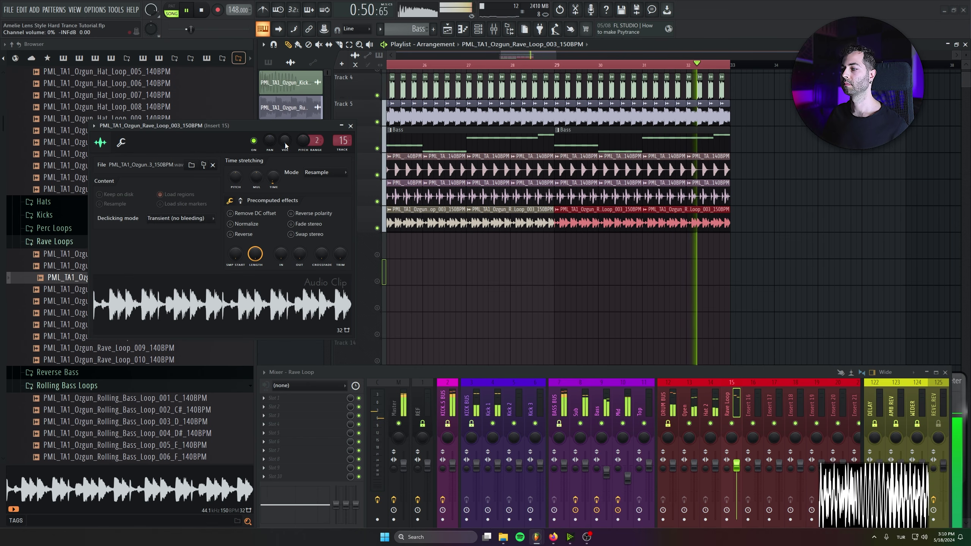
{"action": "left_click_drag", "start_coordinate": [285, 140], "coordinate": [287, 140]}
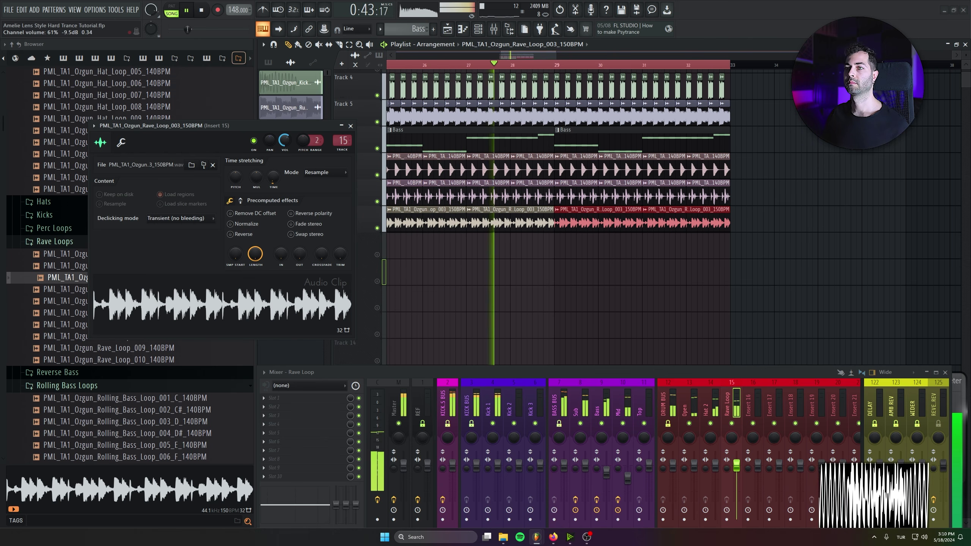
{"action": "left_click", "coordinate": [351, 126]}
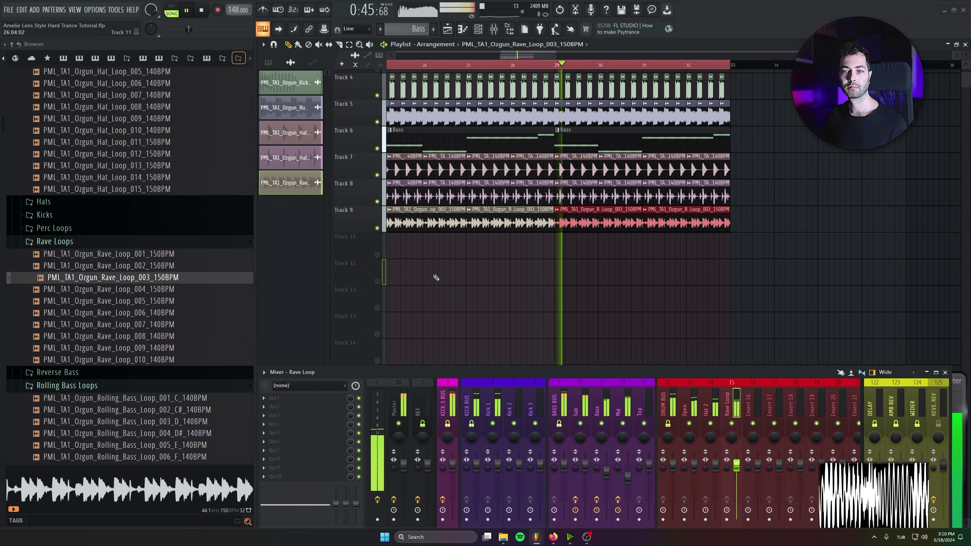
{"action": "scroll", "coordinate": [431, 276], "scroll_direction": "down", "scroll_amount": 1}
{"action": "left_click_drag", "start_coordinate": [475, 271], "coordinate": [546, 254]}
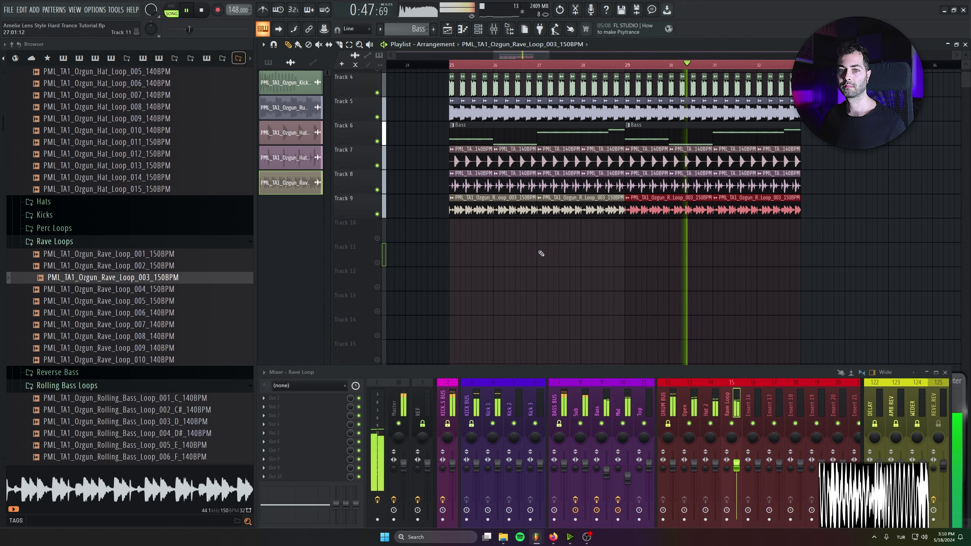
Expand the Perc Loops folder, stop playback, and return to the Clap Loops folder in the sample pack
{"action": "left_click", "coordinate": [156, 229]}
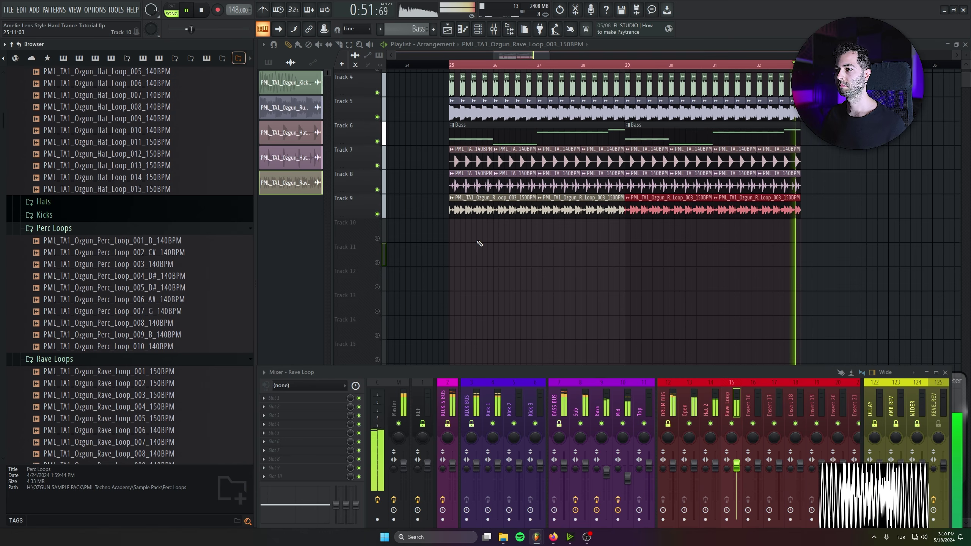
{"action": "key", "text": "space"}
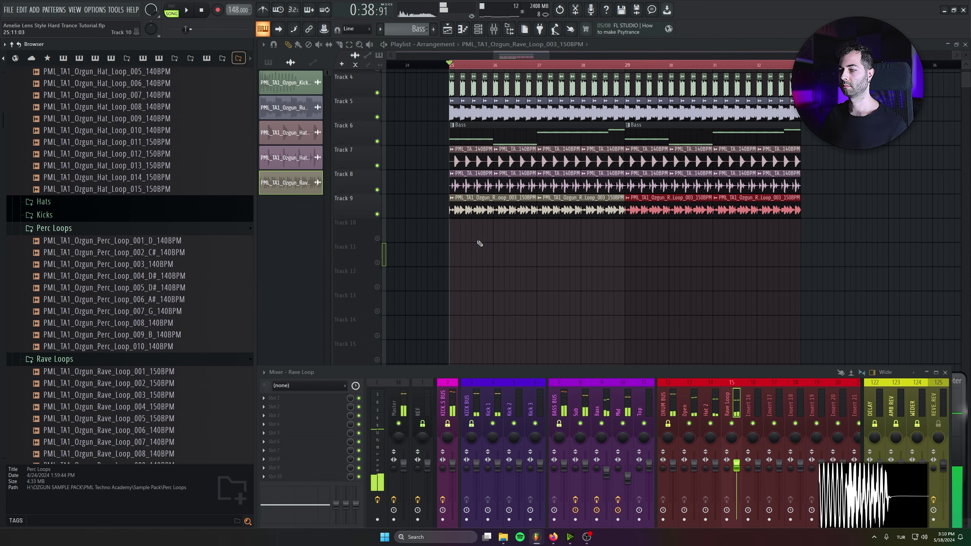
{"action": "scroll", "coordinate": [77, 253], "scroll_direction": "up", "scroll_amount": 6}
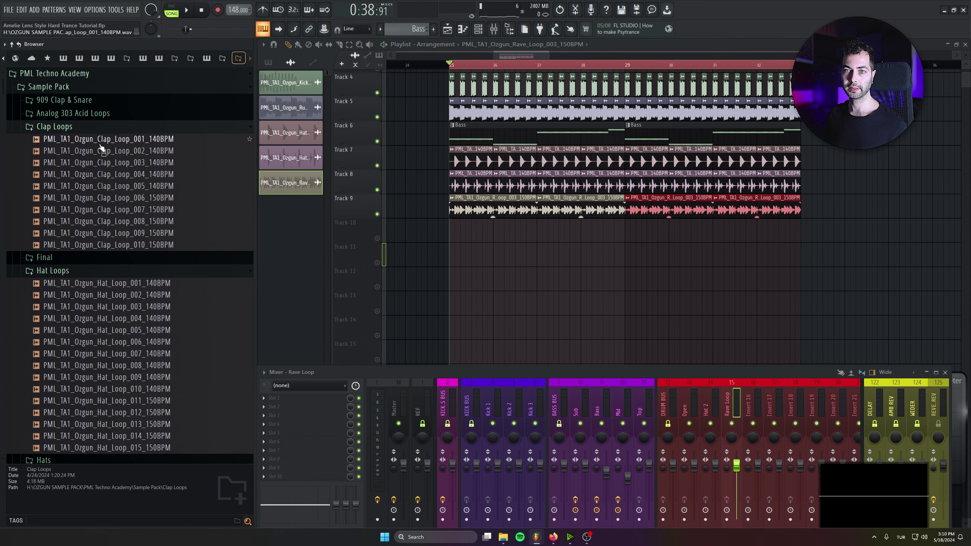
Audition the clap loops and place PML_TA1_Ozgun_Clap_Loop_007_150BPM on Track 10 at bar 25
{"action": "left_click", "coordinate": [121, 141]}
{"action": "left_click", "coordinate": [123, 151]}
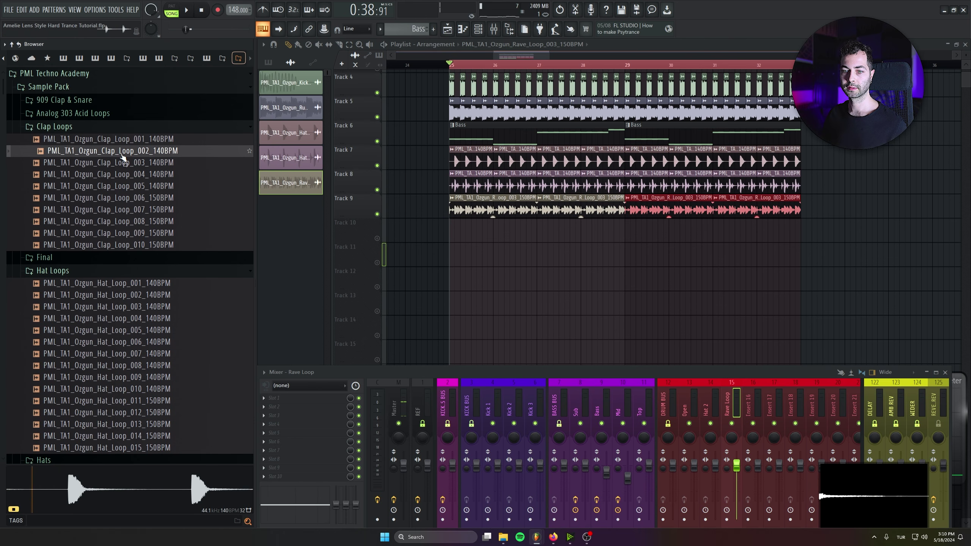
{"action": "left_click", "coordinate": [124, 164]}
{"action": "left_click", "coordinate": [123, 176]}
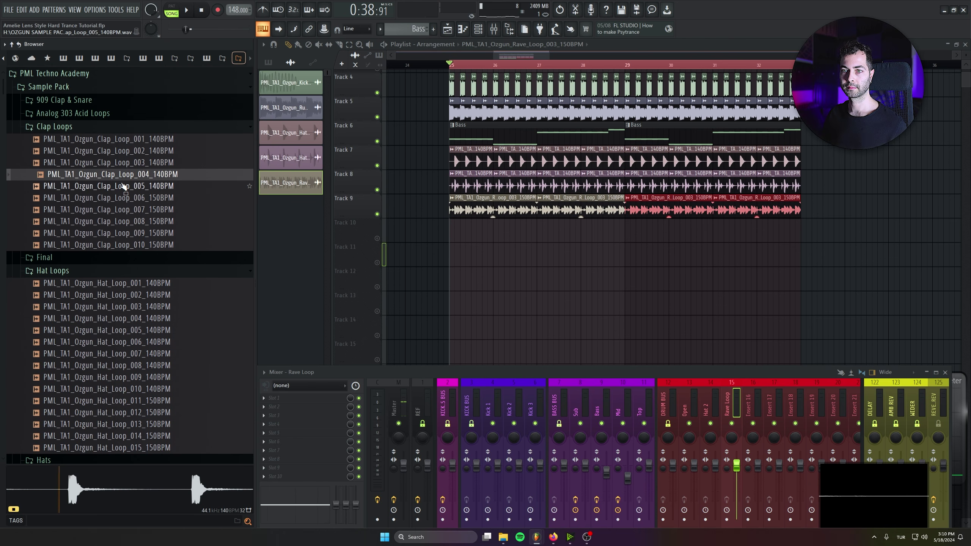
{"action": "left_click", "coordinate": [124, 186]}
{"action": "left_click", "coordinate": [129, 210]}
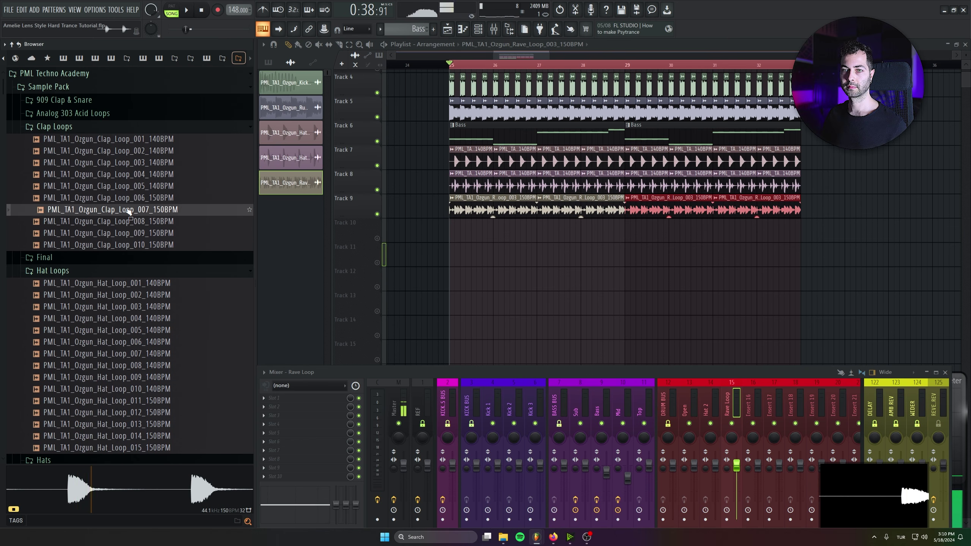
{"action": "left_click", "coordinate": [128, 204]}
{"action": "left_click", "coordinate": [130, 222]}
{"action": "left_click_drag", "start_coordinate": [132, 209], "coordinate": [490, 233]}
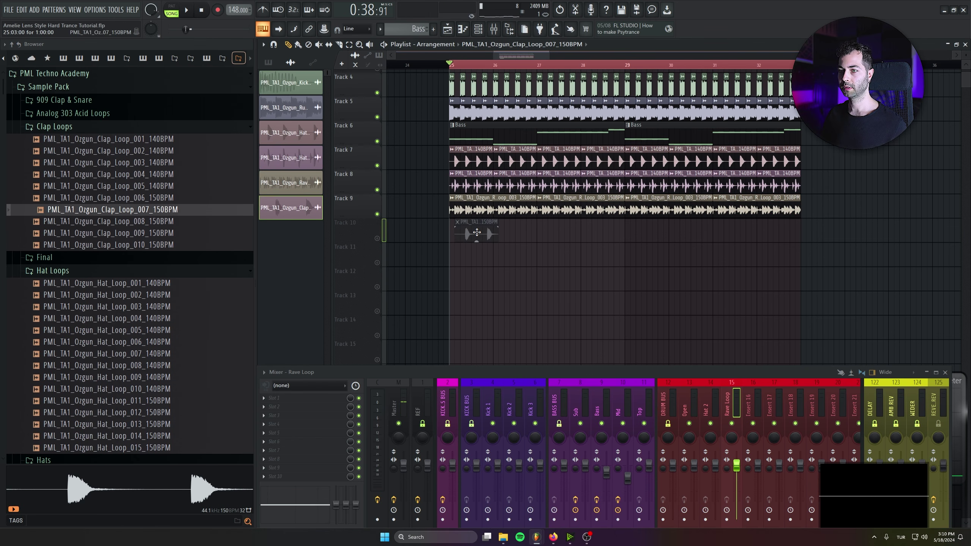
Route the clap loop to mixer track 16 during playback and name that track Claps
{"action": "key", "text": "space"}
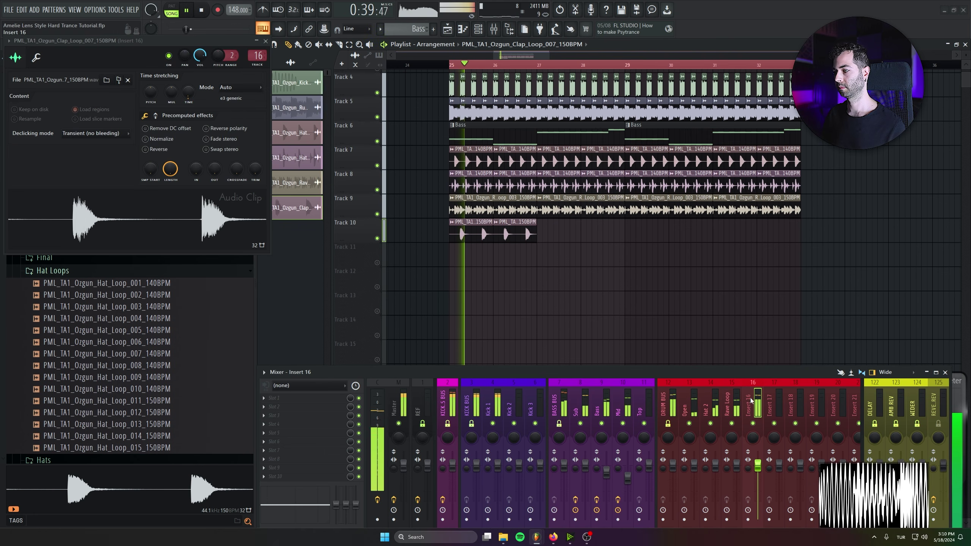
{"action": "middle_click", "coordinate": [752, 395]}
{"action": "type", "text": "Claps"}
{"action": "key", "text": "Return"}
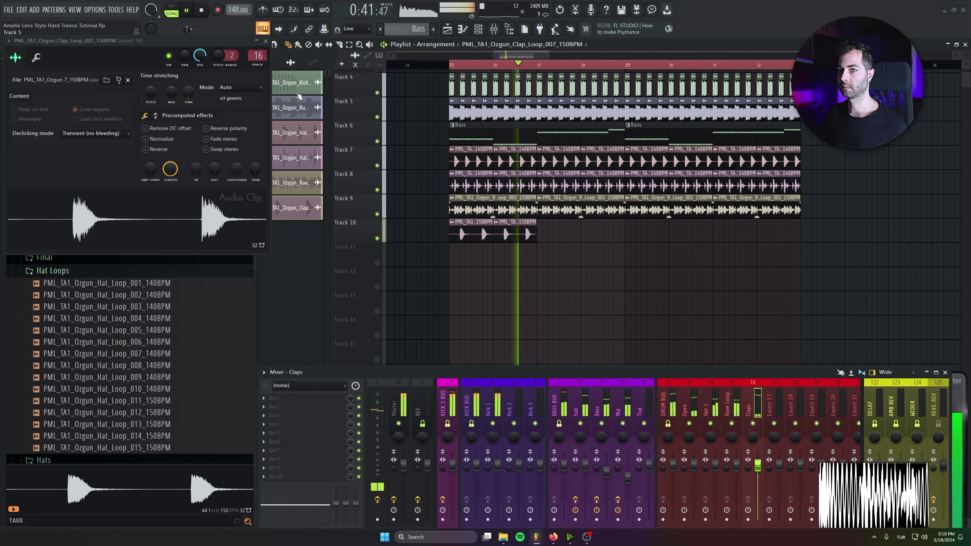
Duplicate the clap loop on Track 10 to fill bars 25 to 32, close its channel settings and save the project
{"action": "left_click_drag", "start_coordinate": [529, 258], "coordinate": [562, 233]}
{"action": "left_click_drag", "start_coordinate": [689, 238], "coordinate": [478, 232]}
{"action": "left_click_drag", "start_coordinate": [506, 232], "coordinate": [684, 233]}
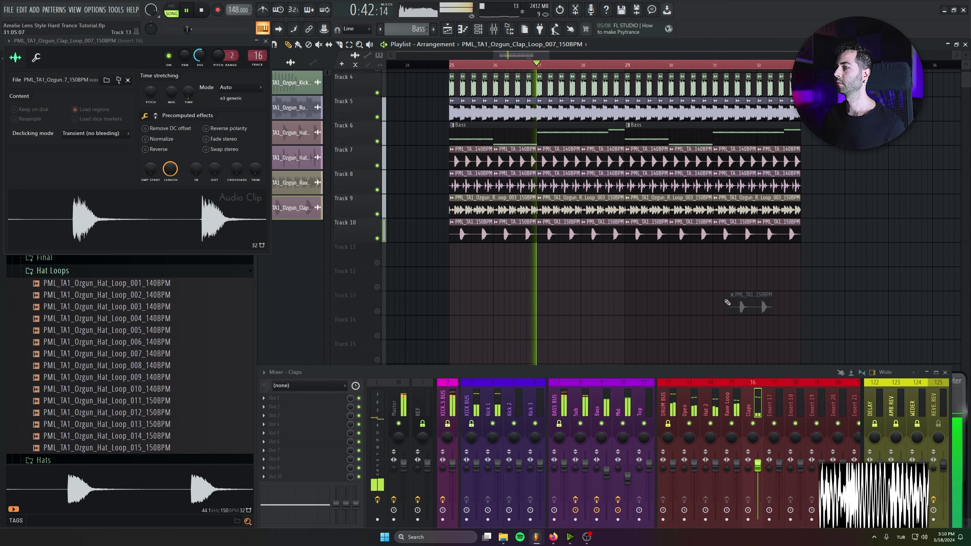
{"action": "left_click", "coordinate": [266, 41]}
{"action": "left_click", "coordinate": [760, 283]}
{"action": "right_click", "coordinate": [759, 283]}
{"action": "scroll", "coordinate": [765, 284], "scroll_direction": "down", "scroll_amount": 1}
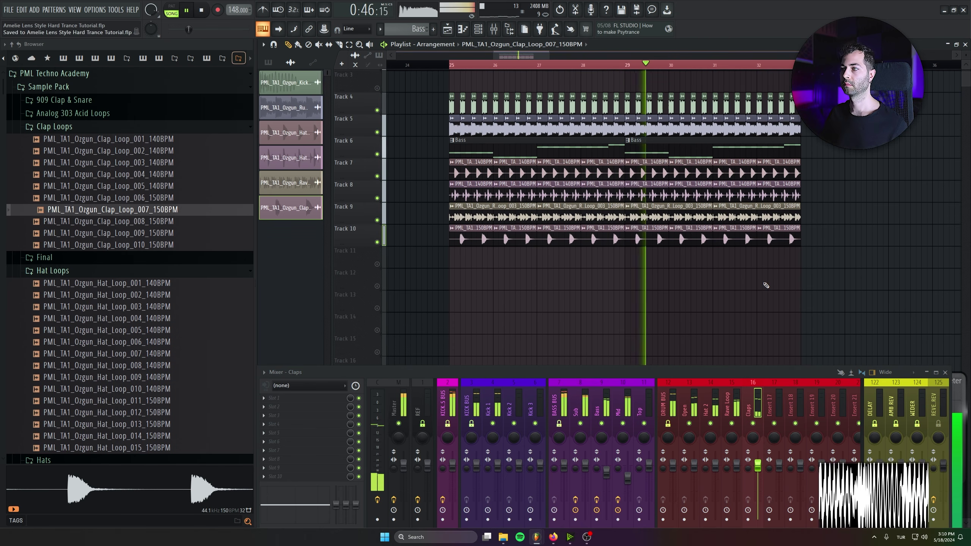
Insert a new Serum instrument channel in the channel rack
{"action": "left_click_drag", "start_coordinate": [712, 260], "coordinate": [659, 296]}
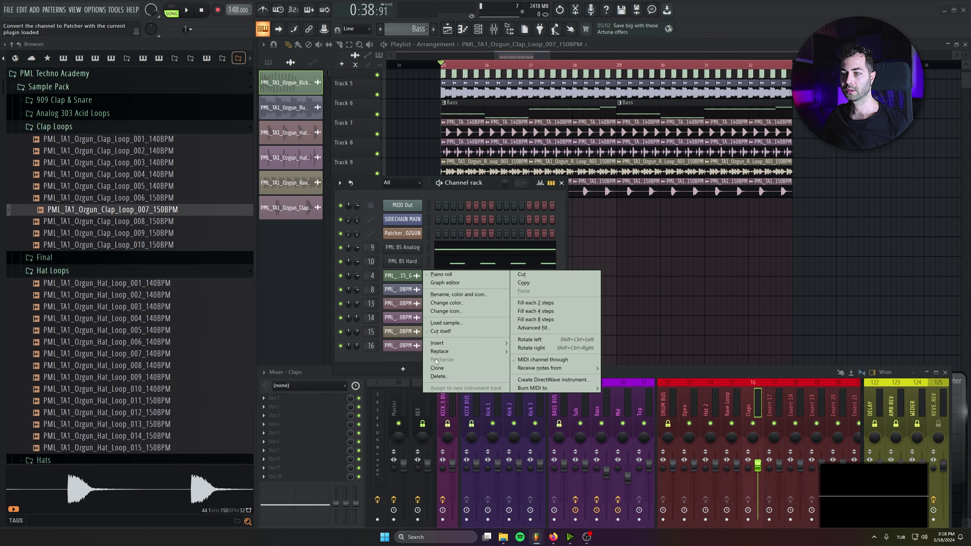
{"action": "mouse_move", "coordinate": [444, 343]}
{"action": "left_click", "coordinate": [556, 165]}
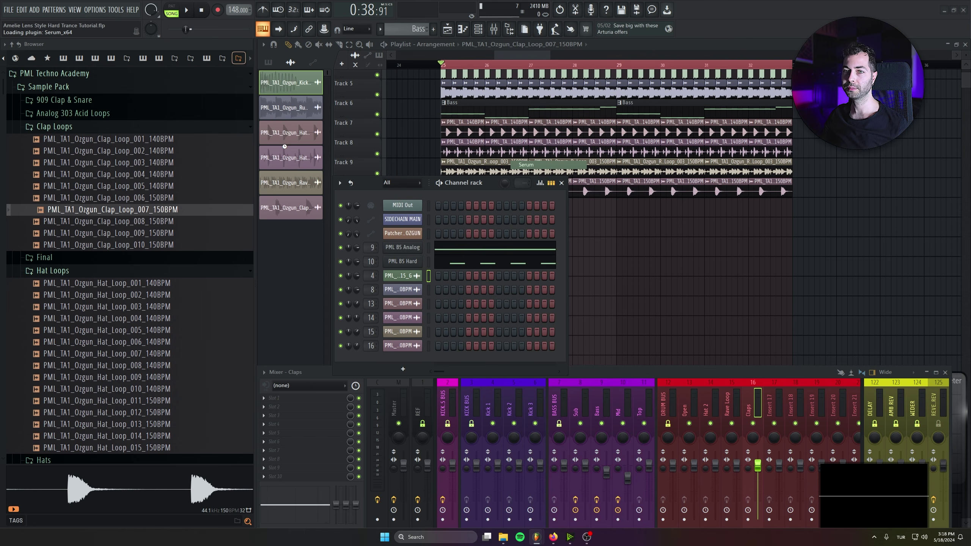
{"action": "left_click_drag", "start_coordinate": [138, 57], "coordinate": [407, 143]}
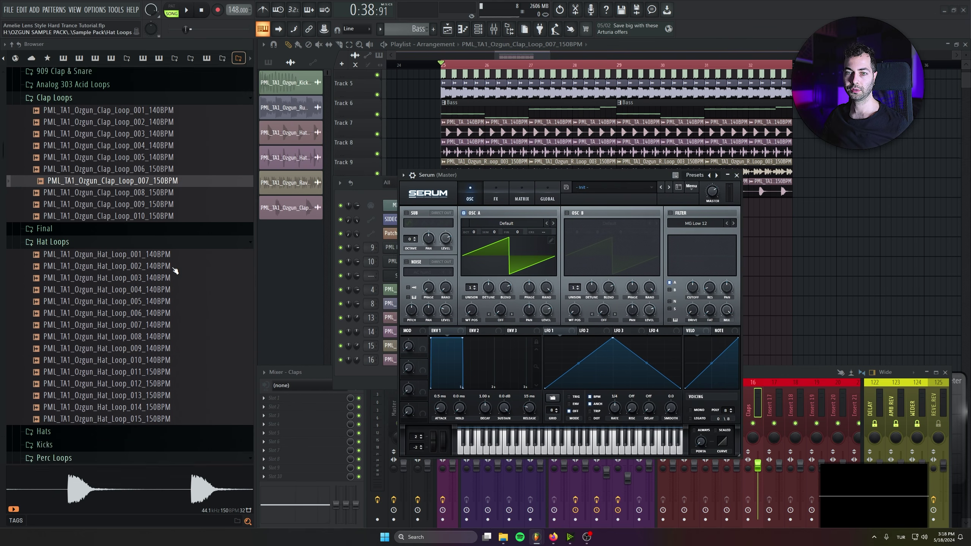
Audition the lead presets in Serum's OZGUN TA bank, starting from PML LD Brass, and settle on PML LD Raver
{"action": "left_click", "coordinate": [599, 188]}
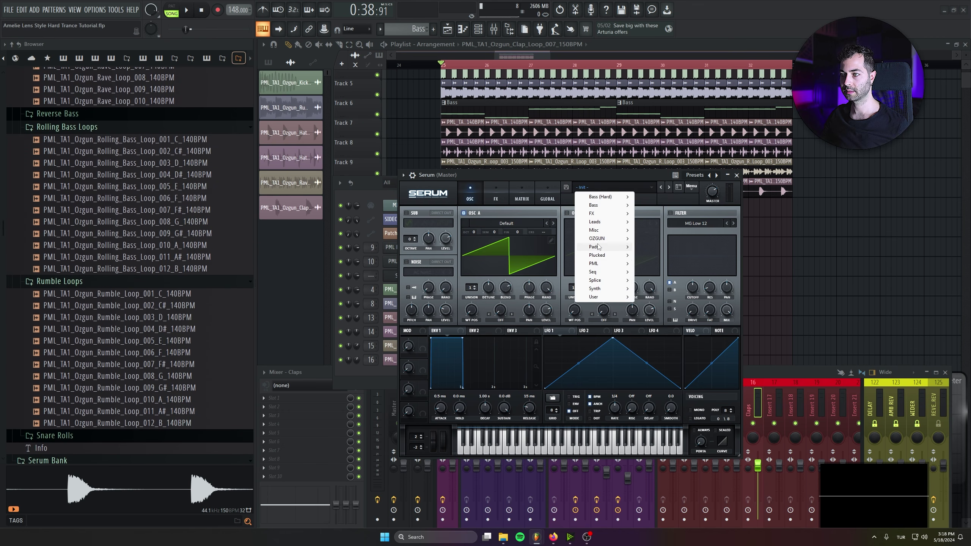
{"action": "mouse_move", "coordinate": [603, 239]}
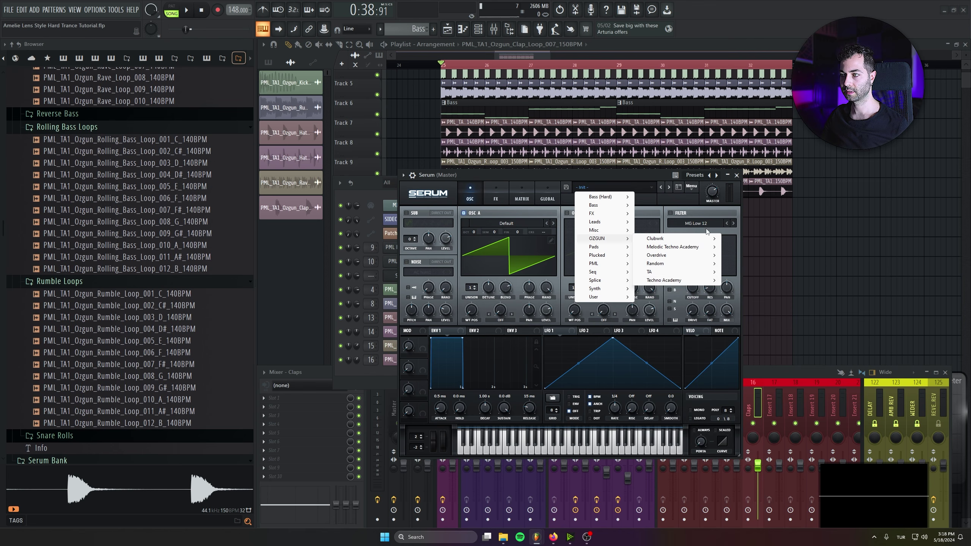
{"action": "mouse_move", "coordinate": [667, 275]}
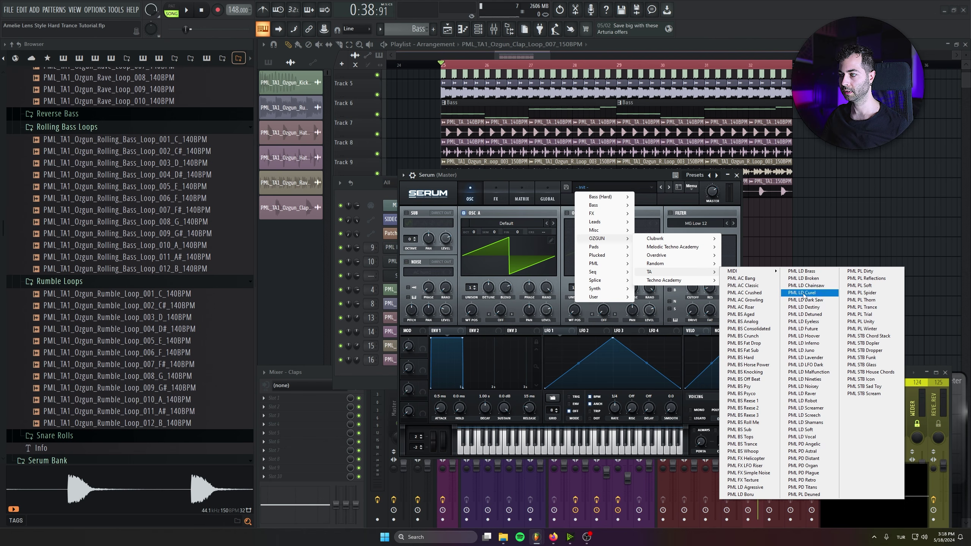
{"action": "left_click", "coordinate": [808, 272]}
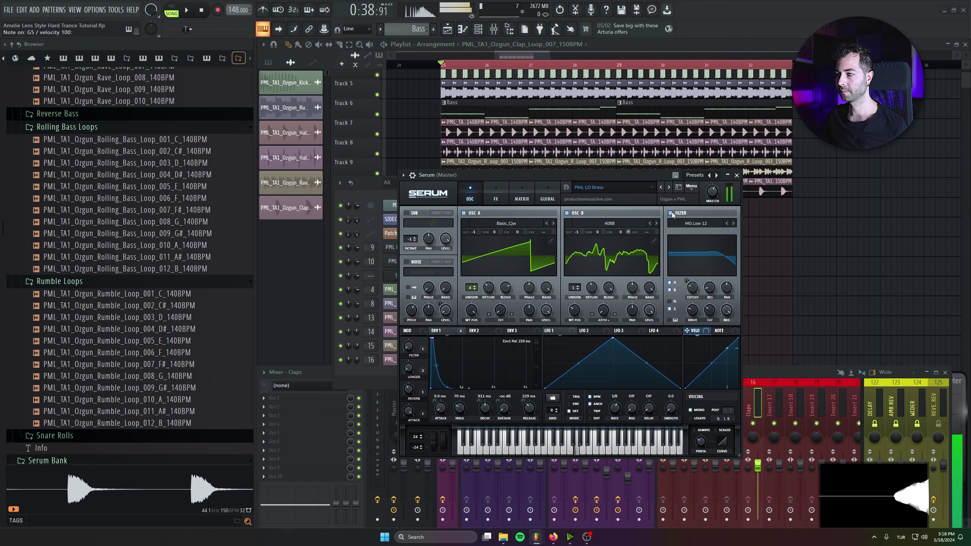
{"action": "left_click", "coordinate": [669, 188]}
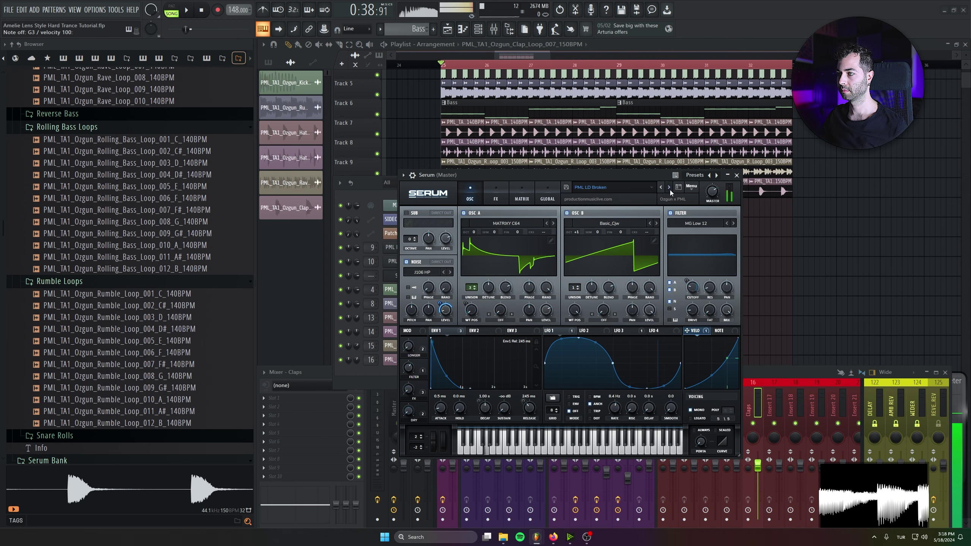
{"action": "left_click", "coordinate": [670, 187]}
{"action": "left_click", "coordinate": [669, 188]}
{"action": "left_click", "coordinate": [670, 187]}
{"action": "left_click", "coordinate": [669, 188]}
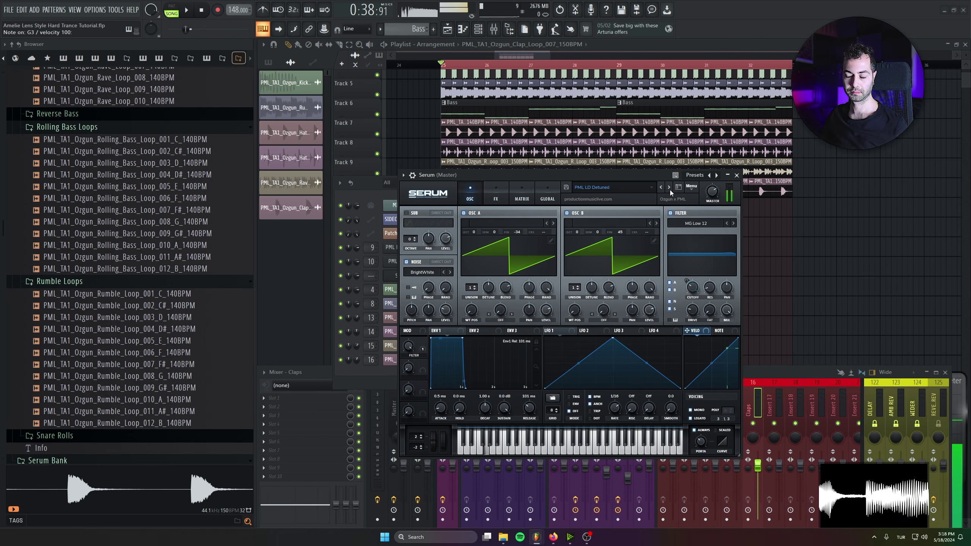
{"action": "left_click", "coordinate": [669, 187]}
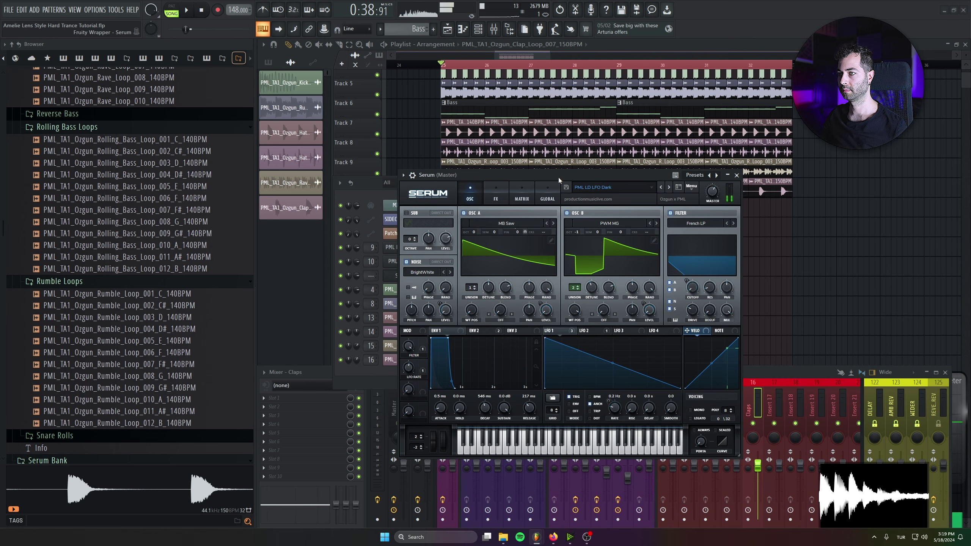
{"action": "left_click", "coordinate": [670, 188]}
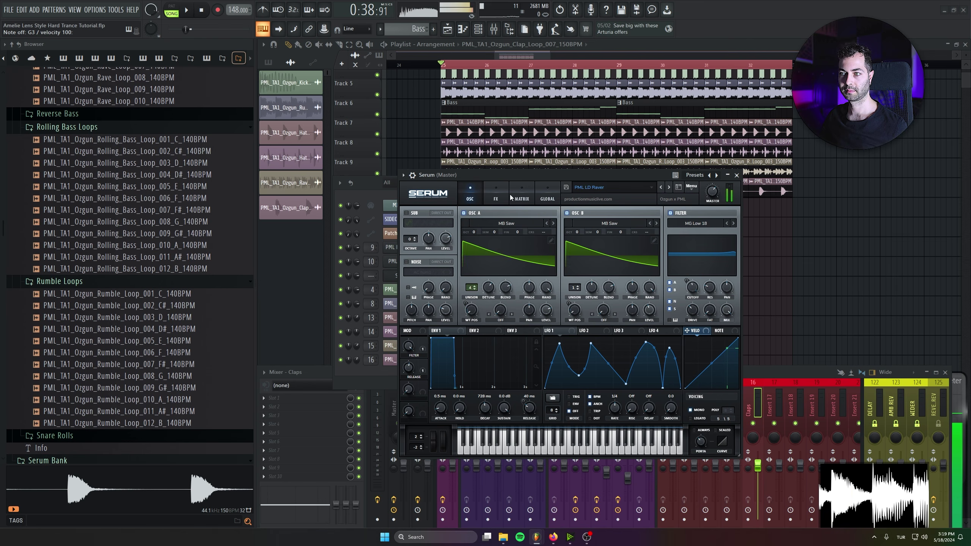
Turn off the reverb in Serum's effects, close the synth window and move the mixer clear for routing
{"action": "left_click", "coordinate": [495, 196]}
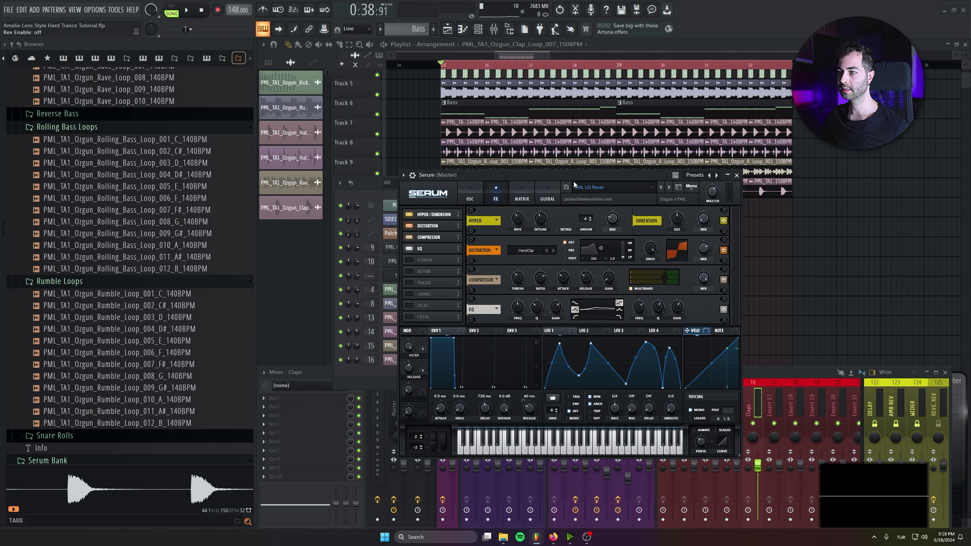
{"action": "left_click_drag", "start_coordinate": [707, 173], "coordinate": [573, 174]}
{"action": "left_click", "coordinate": [602, 177]}
{"action": "left_click_drag", "start_coordinate": [580, 374], "coordinate": [564, 347]}
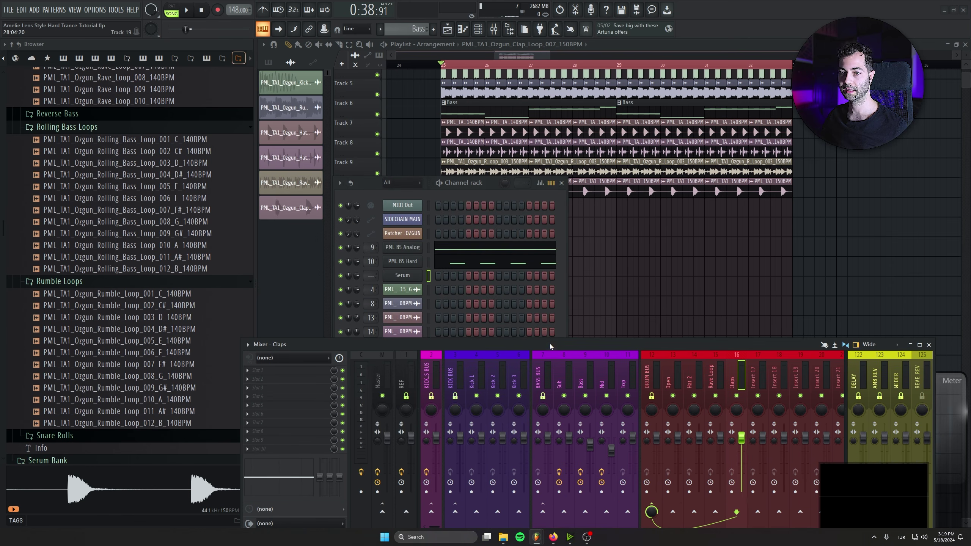
Route the Serum channel to mixer track 41 and name that track Drop Arp
{"action": "double_click", "coordinate": [368, 275]}
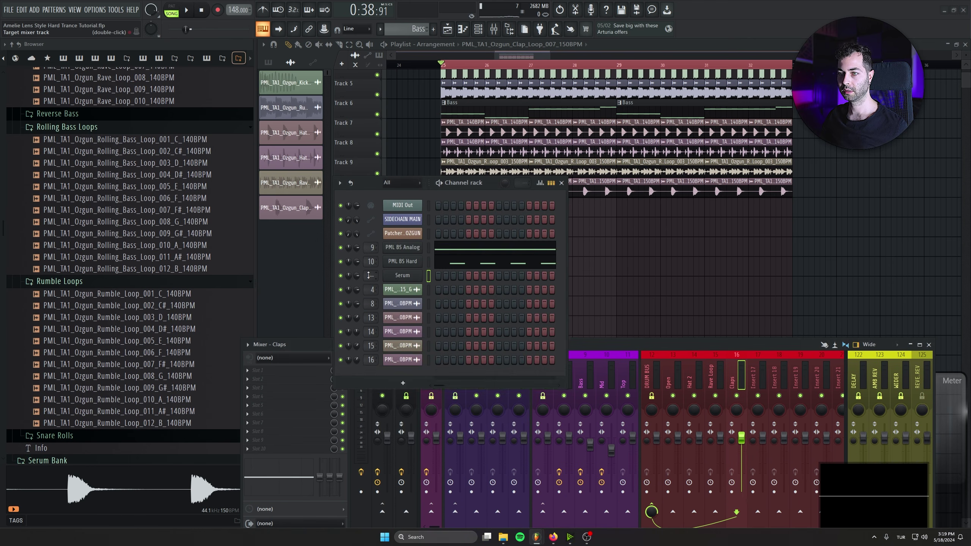
{"action": "left_click_drag", "start_coordinate": [368, 275], "coordinate": [369, 195]}
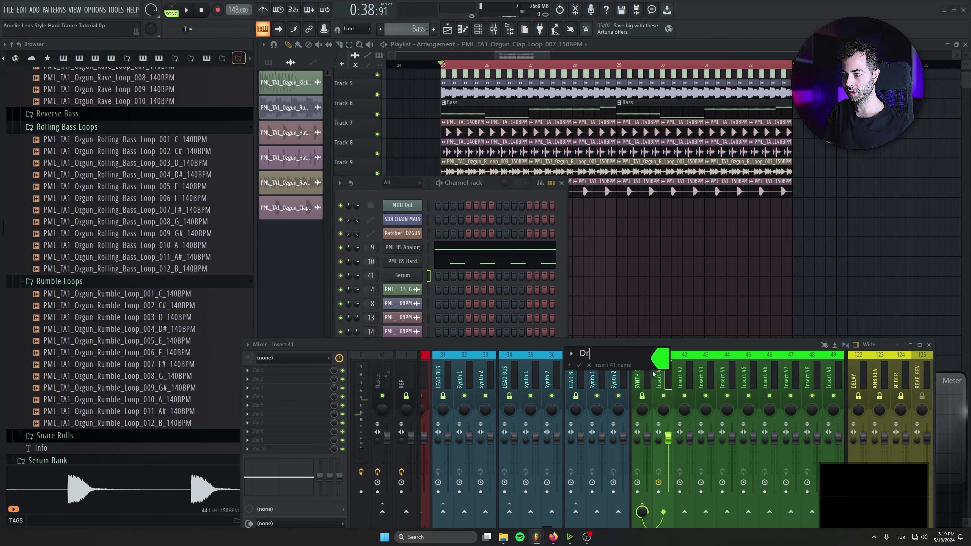
{"action": "type", "text": "Arp"}
{"action": "key", "text": "Return"}
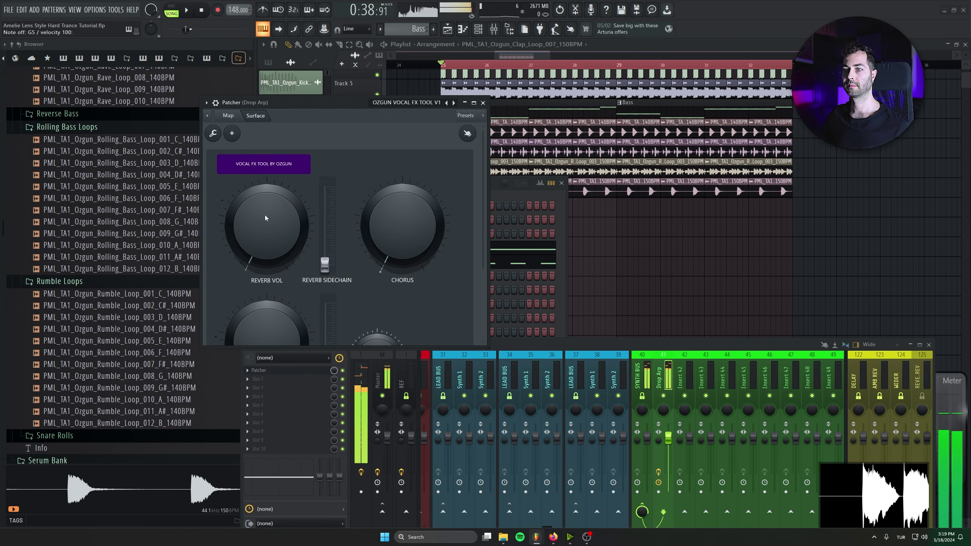
Load the OZGUN VOCAL FX TOOL V1 Patcher on Drop Arp, raise its reverb volume and reverb sidechain, and adjust the lower effect controls
{"action": "left_click_drag", "start_coordinate": [326, 261], "coordinate": [325, 249]}
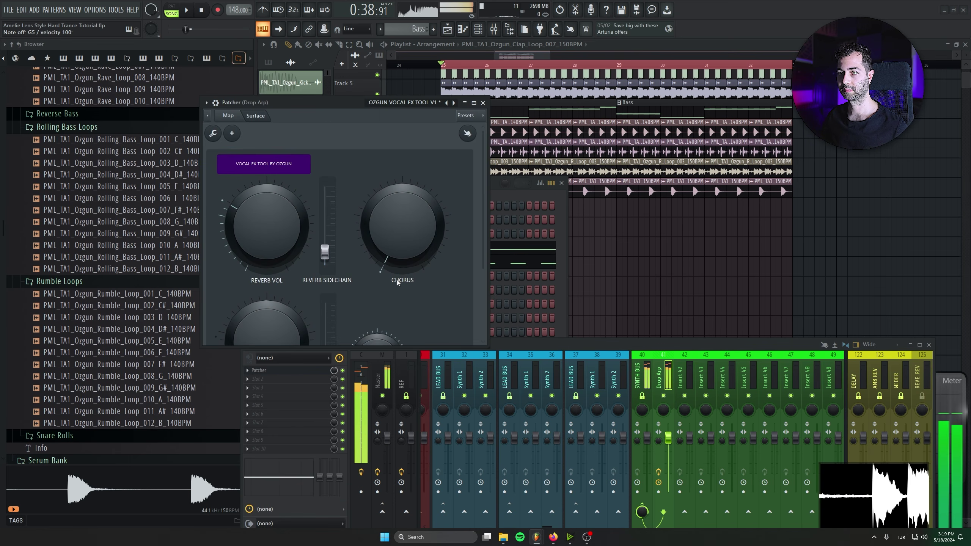
{"action": "scroll", "coordinate": [277, 290], "scroll_direction": "down", "scroll_amount": 2}
{"action": "left_click_drag", "start_coordinate": [265, 293], "coordinate": [266, 274]}
{"action": "left_click_drag", "start_coordinate": [366, 290], "coordinate": [365, 306]}
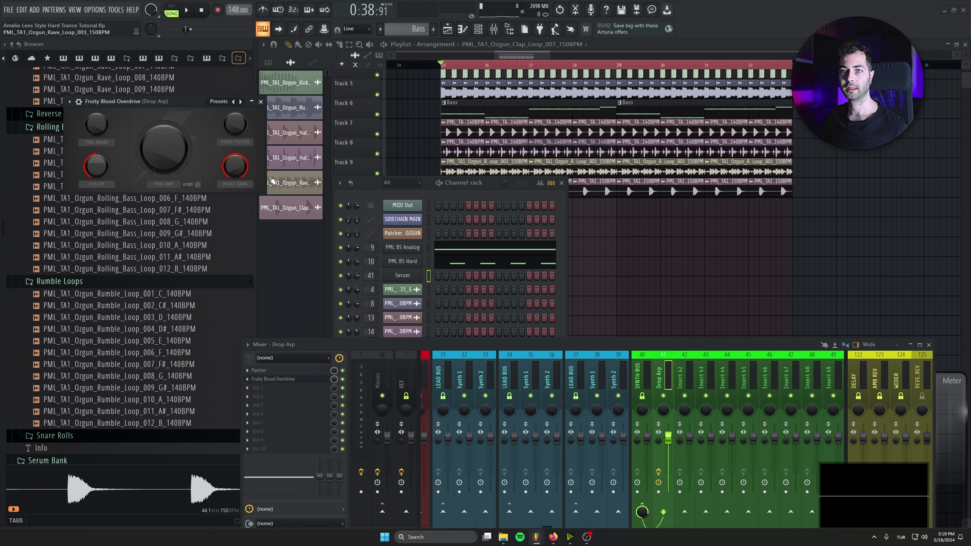
Add Fruity Blood Overdrive after Patcher on Drop Arp and raise its PreAmp
{"action": "left_click_drag", "start_coordinate": [126, 101], "coordinate": [267, 202]}
{"action": "left_click_drag", "start_coordinate": [304, 249], "coordinate": [304, 238]}
{"action": "key", "text": "space"}
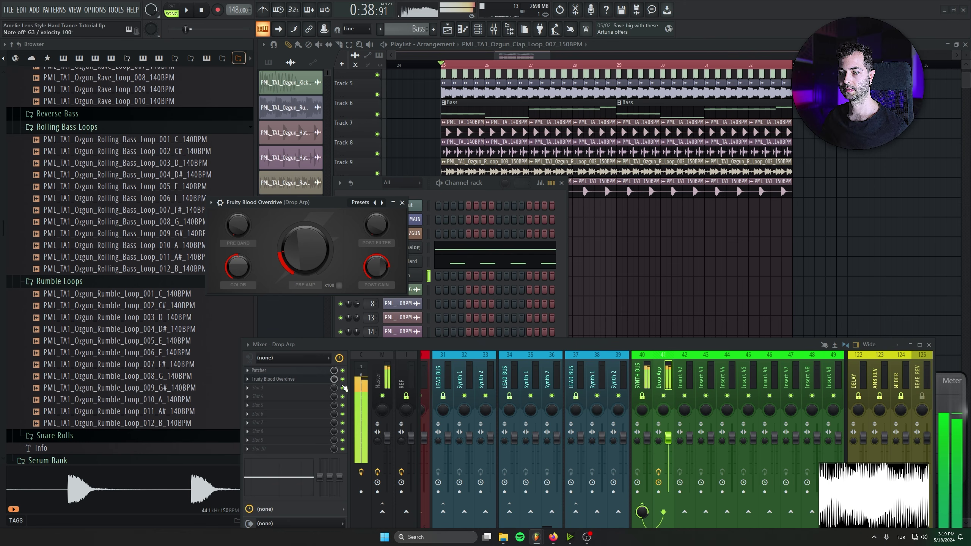
Insert Fruity parametric EQ 2 between Patcher and Fruity Blood Overdrive on the Drop Arp track
{"action": "left_click", "coordinate": [289, 379]}
{"action": "mouse_move", "coordinate": [268, 330]}
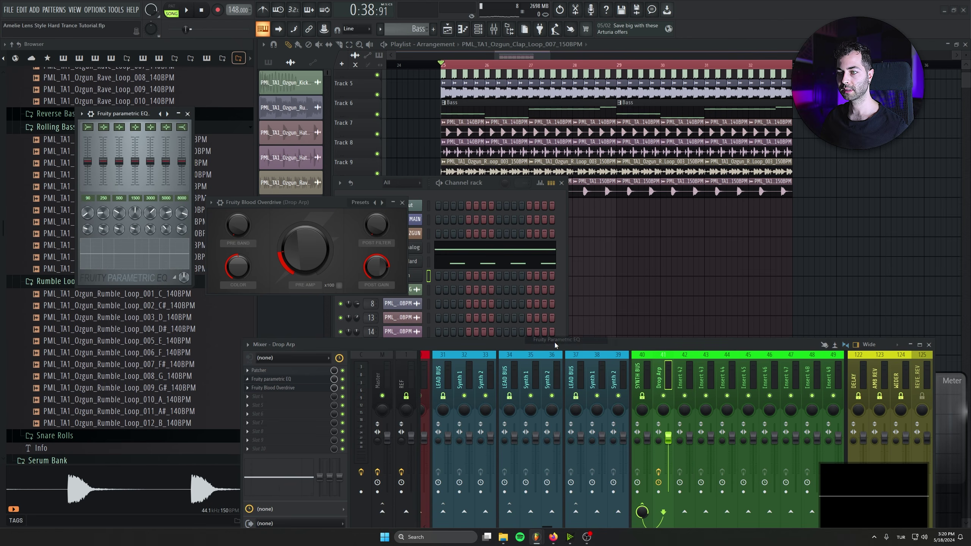
{"action": "left_click", "coordinate": [288, 380]}
{"action": "right_click", "coordinate": [287, 380]}
{"action": "left_click", "coordinate": [556, 347]}
Set EQ band 1 to a steep high pass at about 134 Hz to cut the Drop Arp's low end
{"action": "left_click_drag", "start_coordinate": [238, 123], "coordinate": [354, 132]}
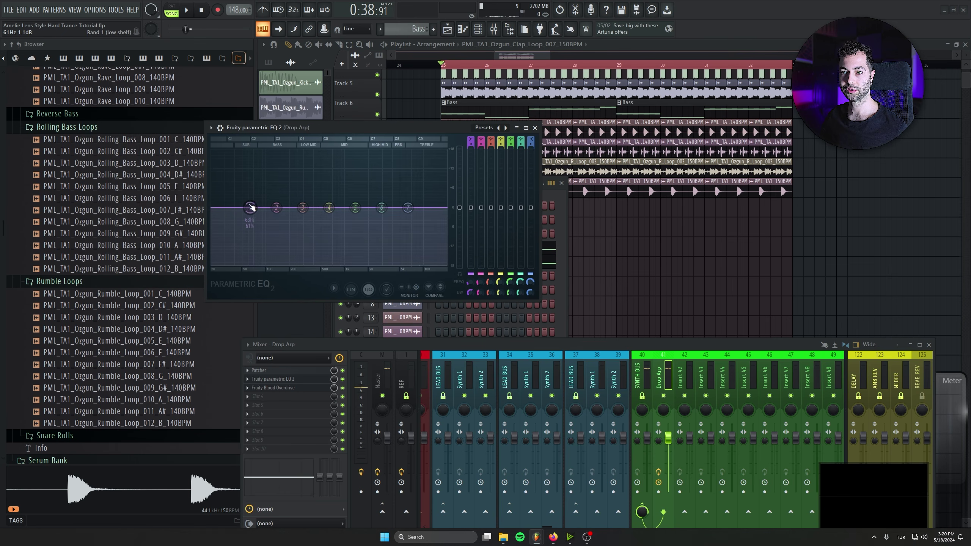
{"action": "mouse_move", "coordinate": [268, 231]}
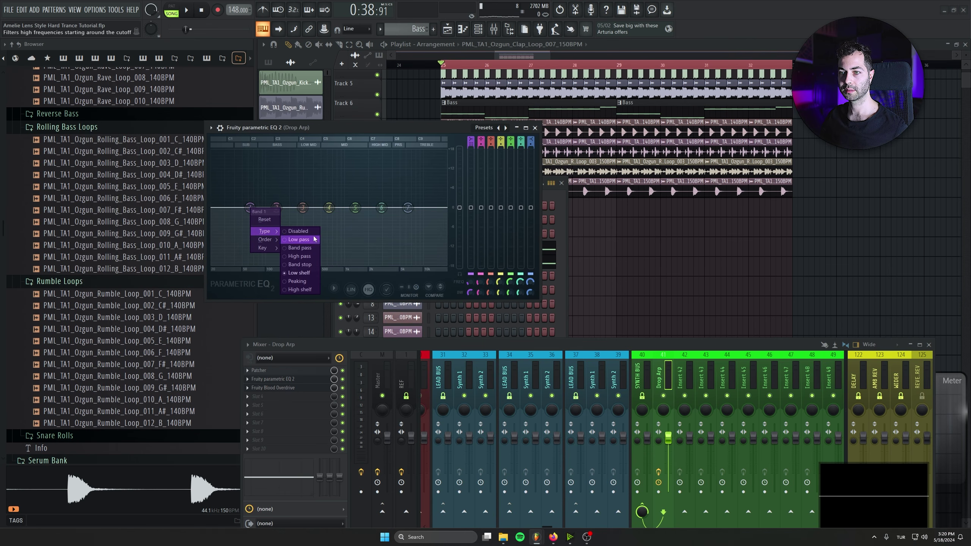
{"action": "left_click", "coordinate": [315, 239]}
{"action": "left_click", "coordinate": [311, 261]}
{"action": "left_click_drag", "start_coordinate": [250, 208], "coordinate": [286, 212]}
{"action": "key", "text": "space"}
{"action": "key", "text": "space"}
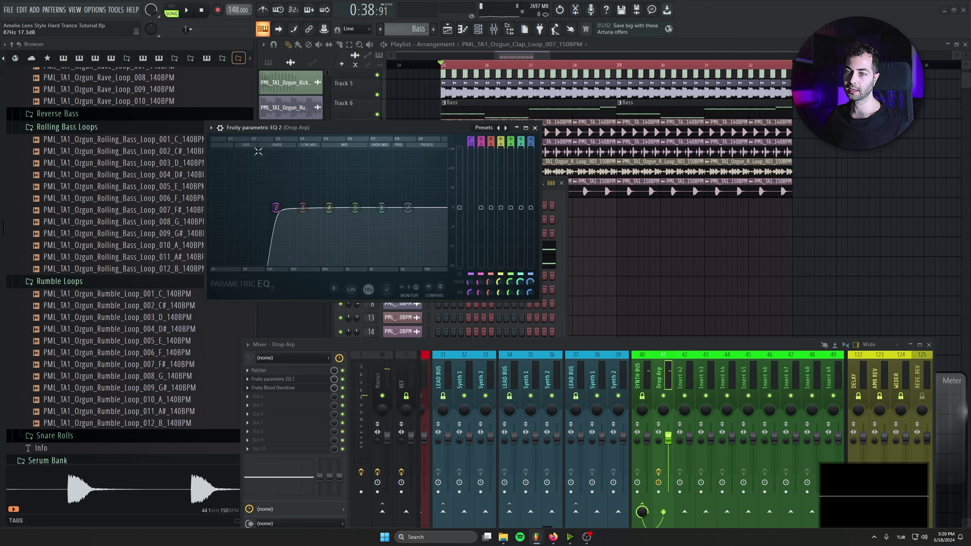
Open the Fruity Blood Overdrive settings below the parametric EQ to review both effects together
{"action": "left_click", "coordinate": [318, 391]}
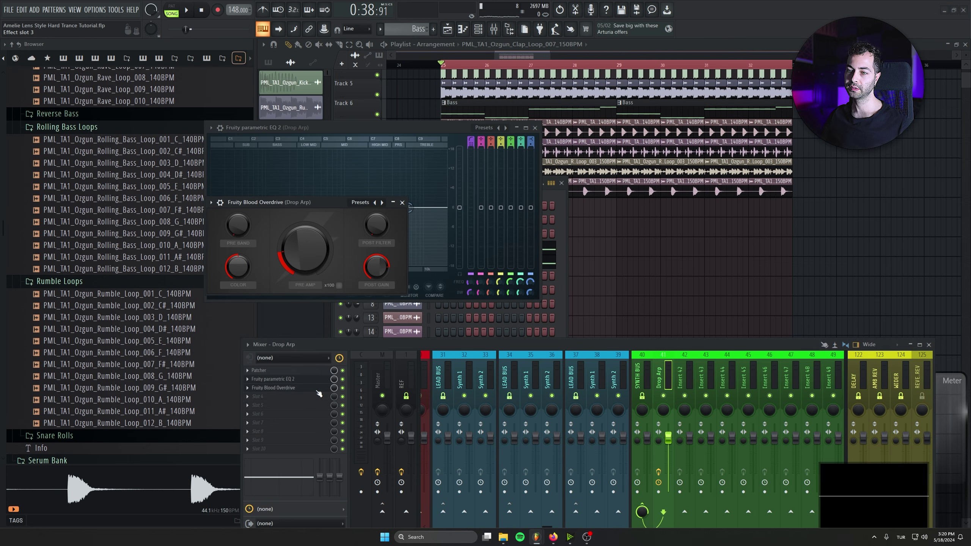
{"action": "left_click_drag", "start_coordinate": [322, 207], "coordinate": [339, 273]}
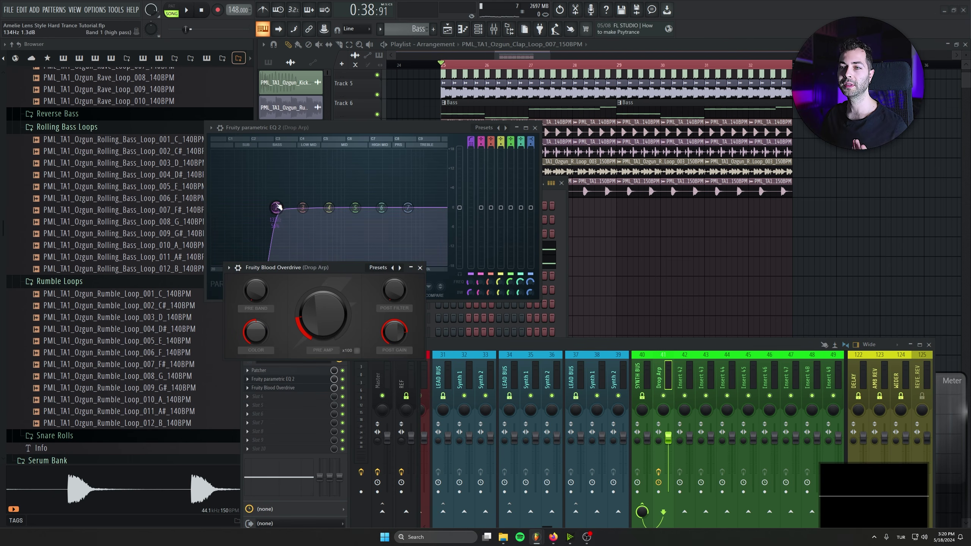
{"action": "left_click", "coordinate": [420, 267]}
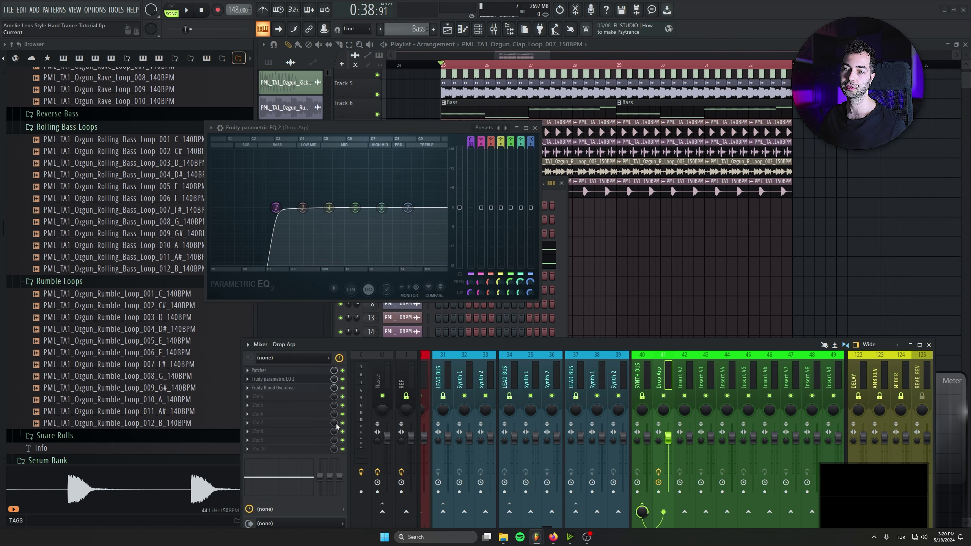
{"action": "left_click", "coordinate": [280, 389]}
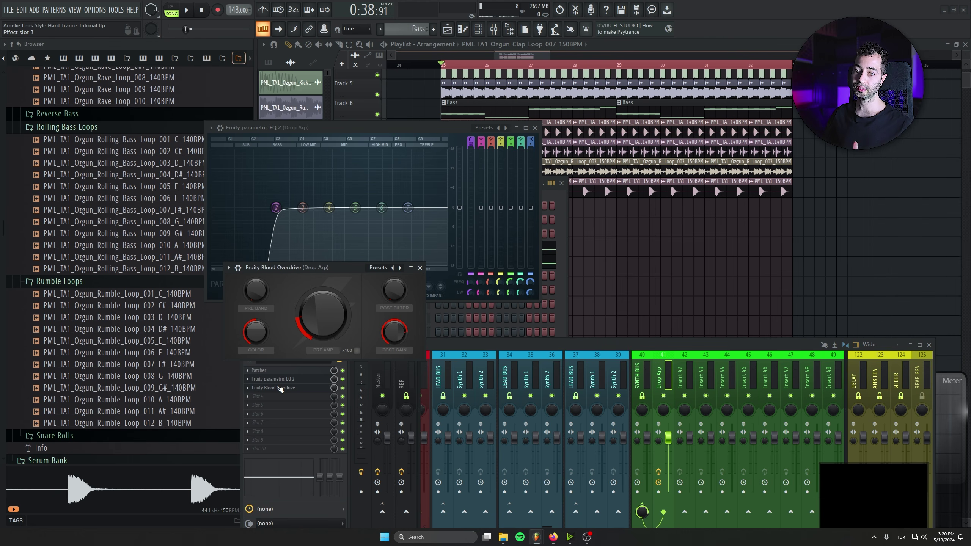
Close the Fruity Blood Overdrive and parametric EQ 2 windows and reposition the mixer higher over the playlist
{"action": "left_click", "coordinate": [280, 389]}
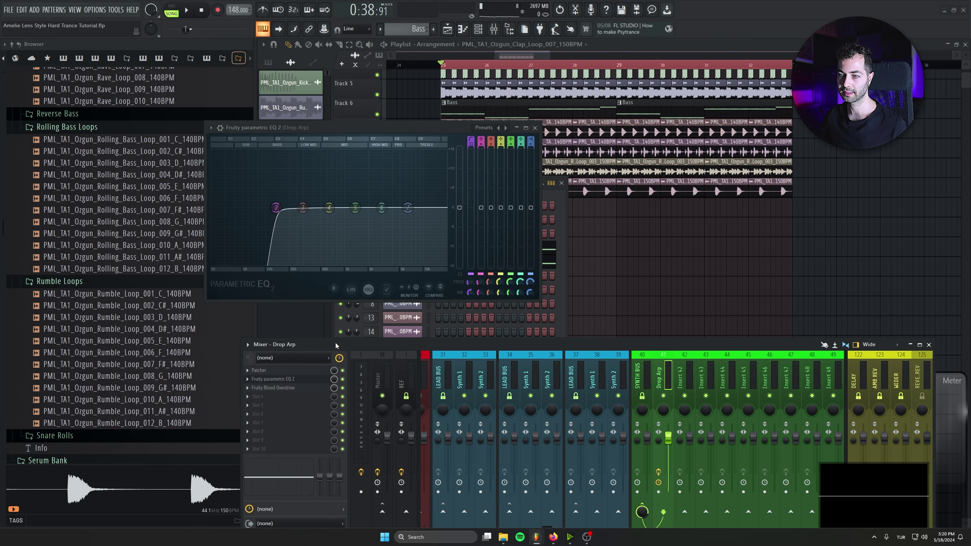
{"action": "left_click_drag", "start_coordinate": [335, 344], "coordinate": [320, 317]}
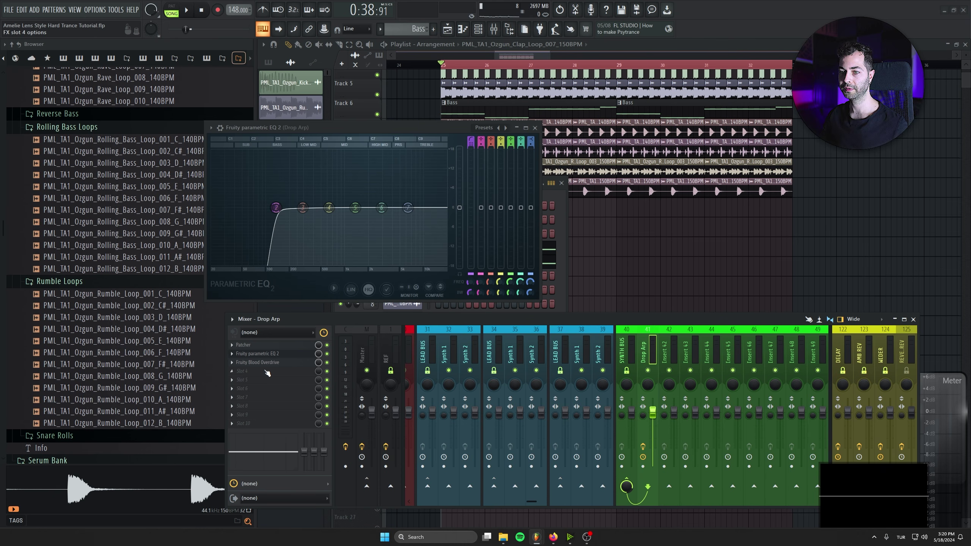
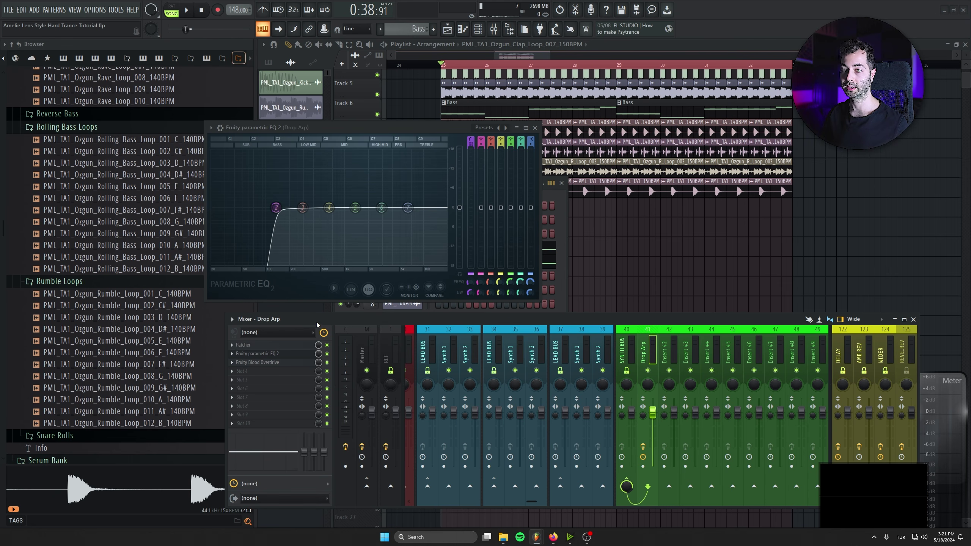
{"action": "left_click_drag", "start_coordinate": [316, 323], "coordinate": [321, 312]}
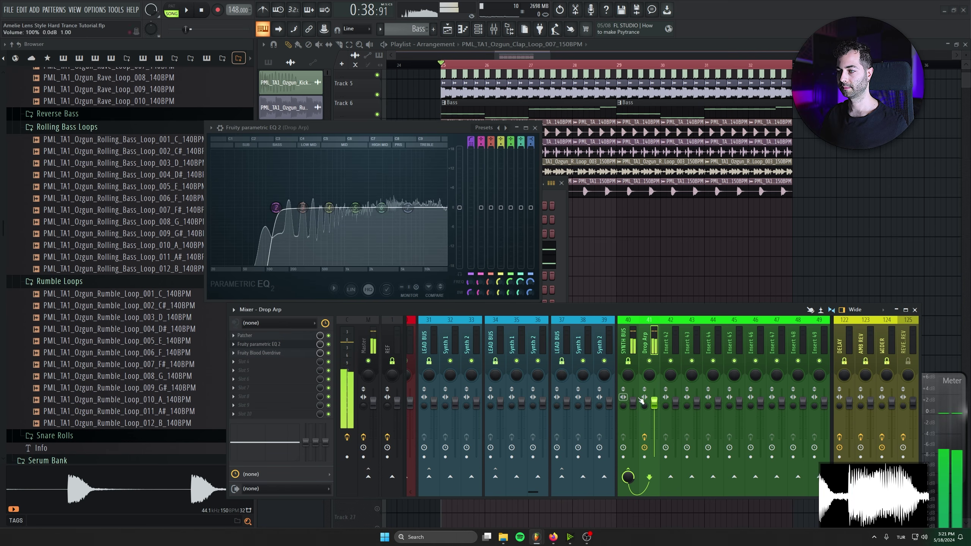
{"action": "left_click_drag", "start_coordinate": [369, 129], "coordinate": [371, 129]}
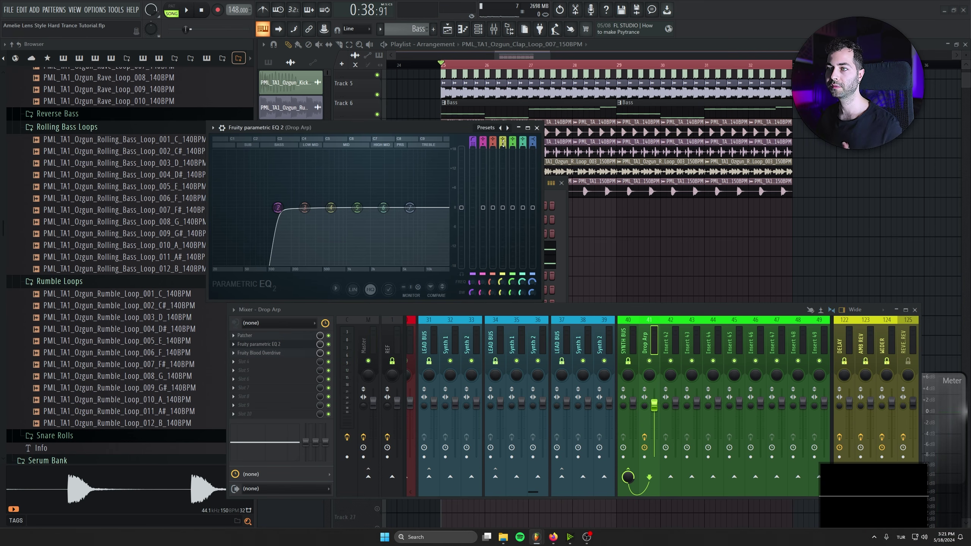
{"action": "left_click", "coordinate": [537, 128]}
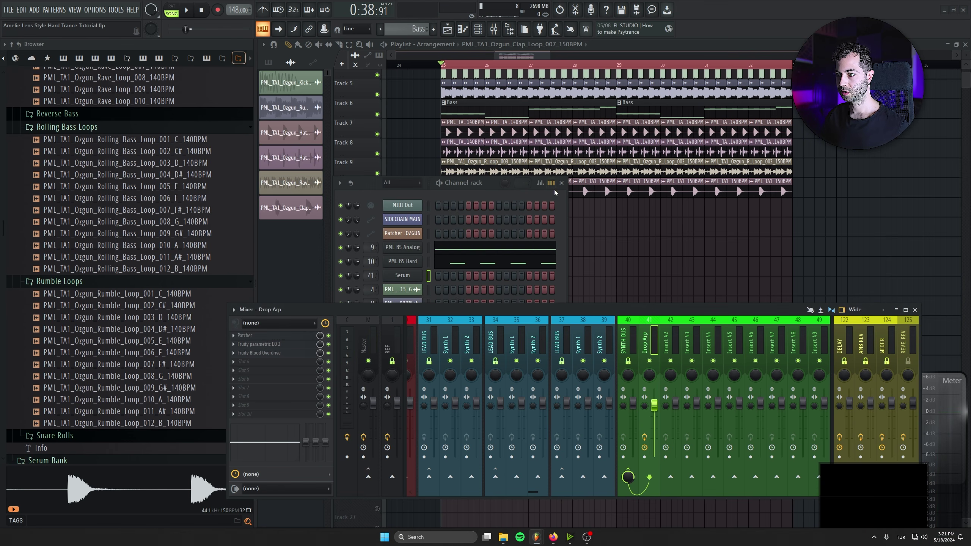
Create a new pattern, place it on Track 11 under the clap loop, and open Serum's piano roll with the mixer and channel rack closed
{"action": "left_click", "coordinate": [434, 29]}
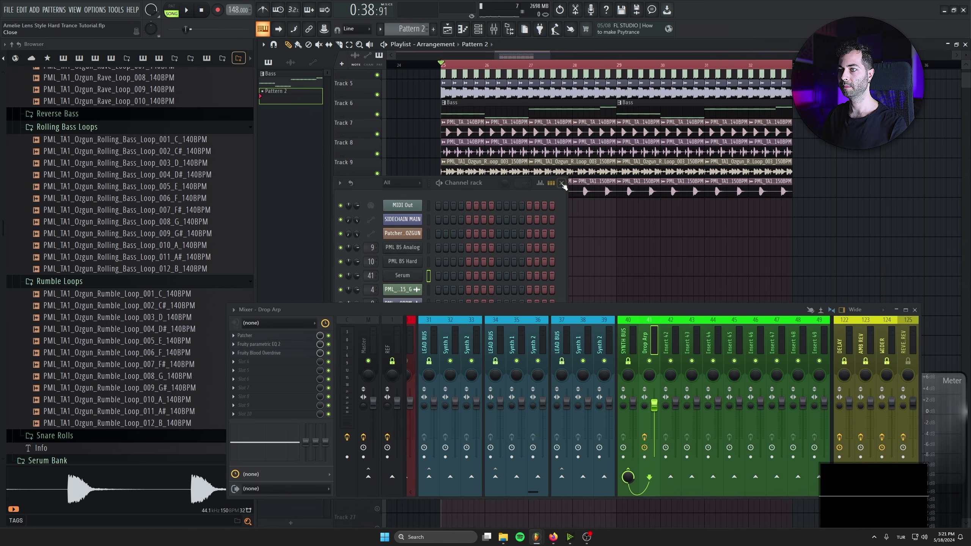
{"action": "left_click_drag", "start_coordinate": [382, 185], "coordinate": [369, 249]}
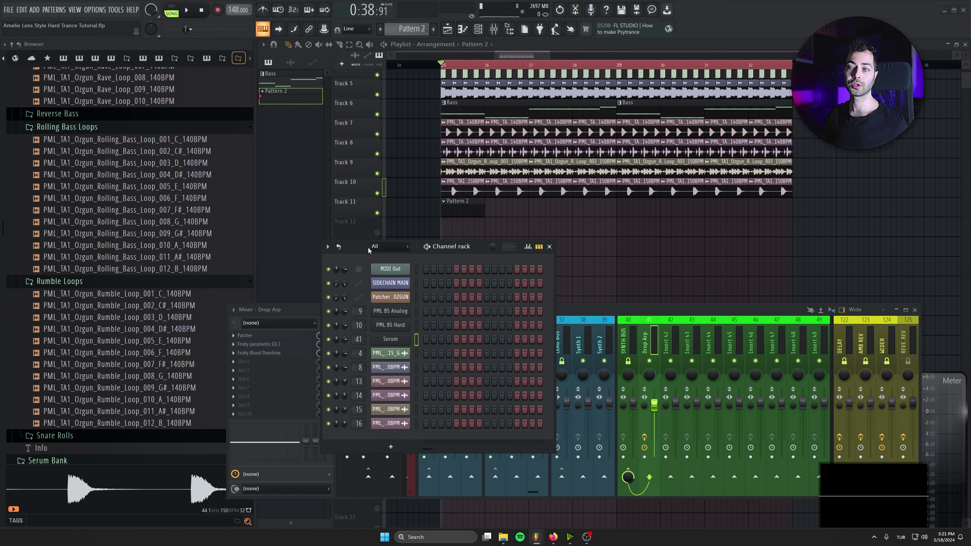
{"action": "right_click", "coordinate": [390, 340]}
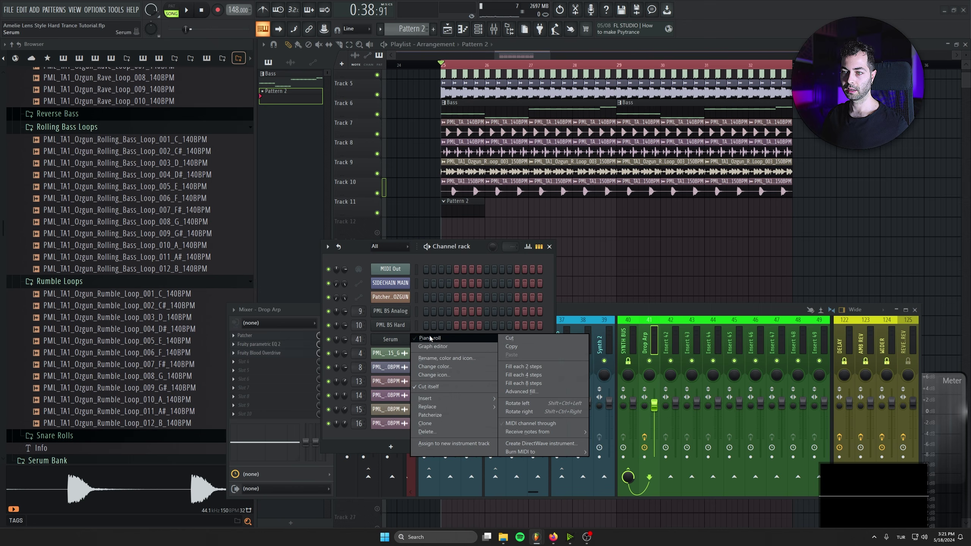
{"action": "left_click", "coordinate": [430, 338]}
{"action": "left_click", "coordinate": [914, 310]}
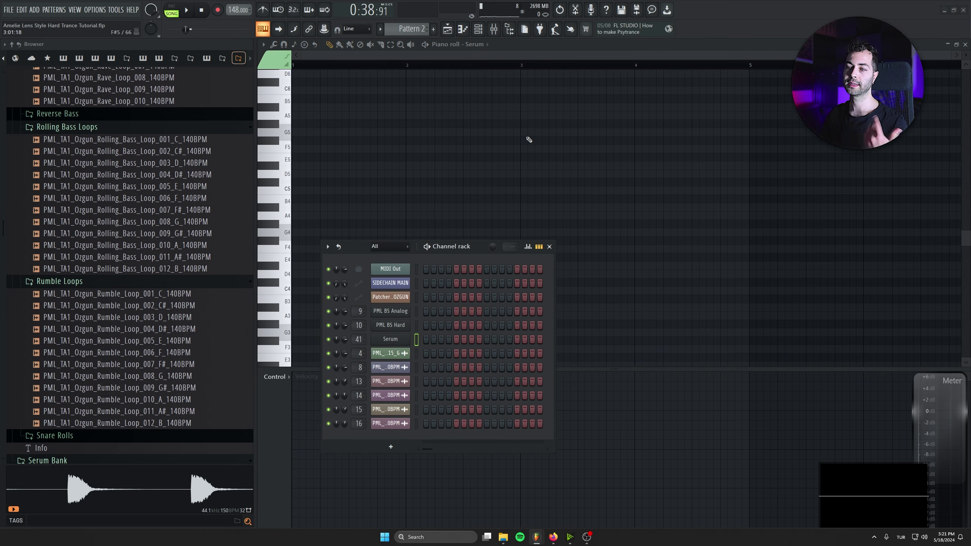
{"action": "left_click", "coordinate": [550, 247]}
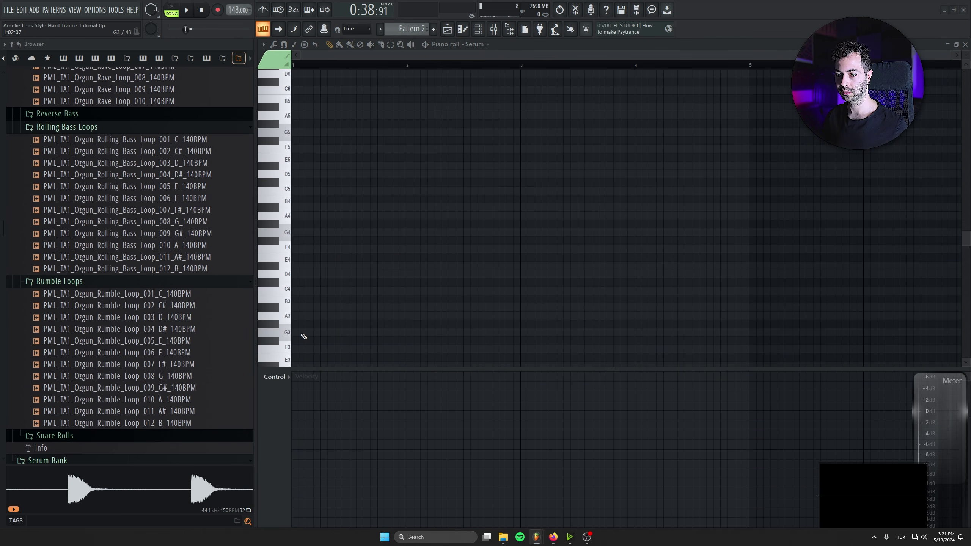
Place a G4 note near the start of bar 1, delete the trial G3 note, and audition it with the track
{"action": "left_click", "coordinate": [305, 333]}
{"action": "left_click", "coordinate": [311, 232]}
{"action": "right_click", "coordinate": [312, 332]}
{"action": "key", "text": "space"}
{"action": "scroll", "coordinate": [369, 291], "scroll_direction": "up", "scroll_amount": 3}
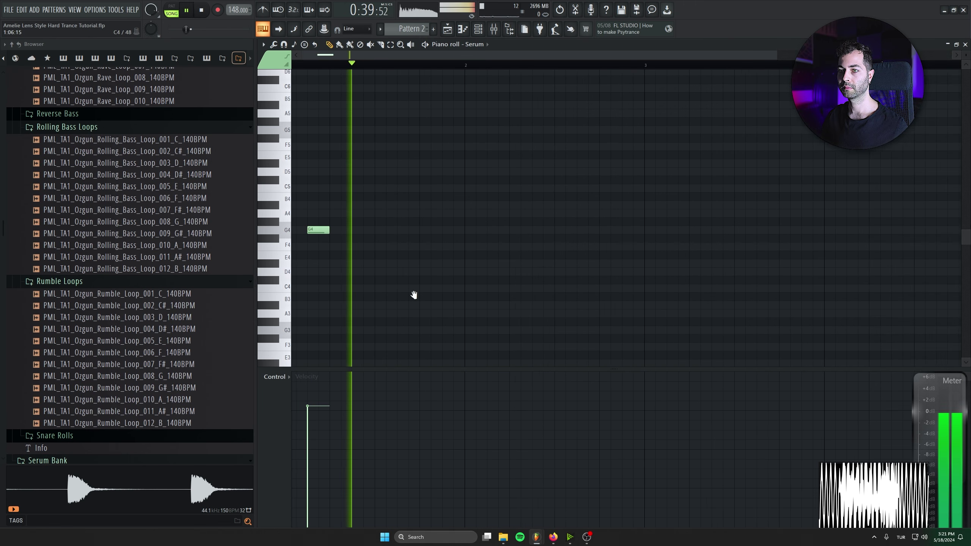
{"action": "key", "text": "space"}
{"action": "key", "text": "space"}
{"action": "key", "text": "space"}
{"action": "key", "text": "space"}
Add a two-step A#5 note at 1:05:00 directly after the G4 note and play it back
{"action": "mouse_move", "coordinate": [328, 257]}
{"action": "left_mouse_down"}
{"action": "mouse_move", "coordinate": [317, 256]}
{"action": "mouse_move", "coordinate": [330, 255]}
{"action": "left_mouse_up"}
{"action": "key", "text": "space"}
{"action": "left_click_drag", "start_coordinate": [347, 145], "coordinate": [345, 132]}
{"action": "key", "text": "space"}
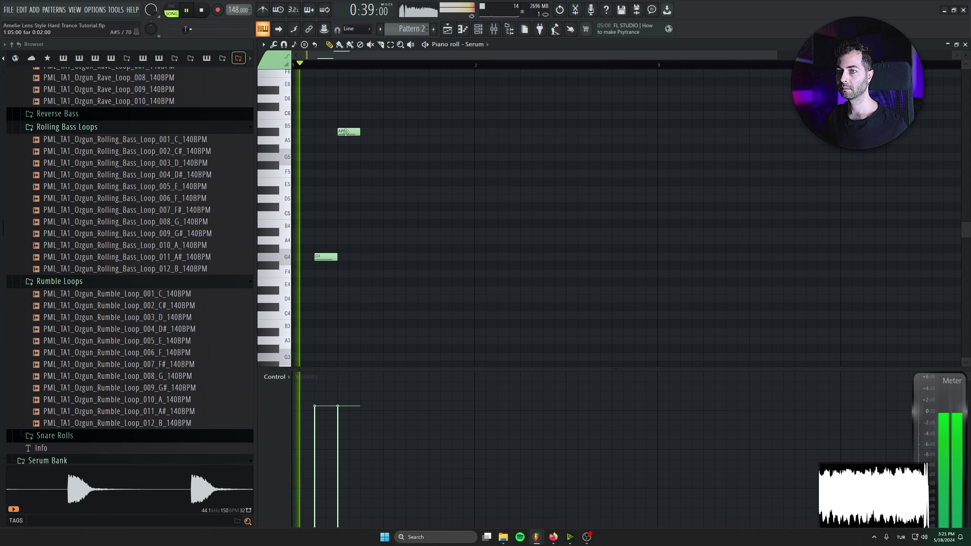
{"action": "key", "text": "space"}
{"action": "scroll", "coordinate": [344, 268], "scroll_direction": "up", "scroll_amount": 2}
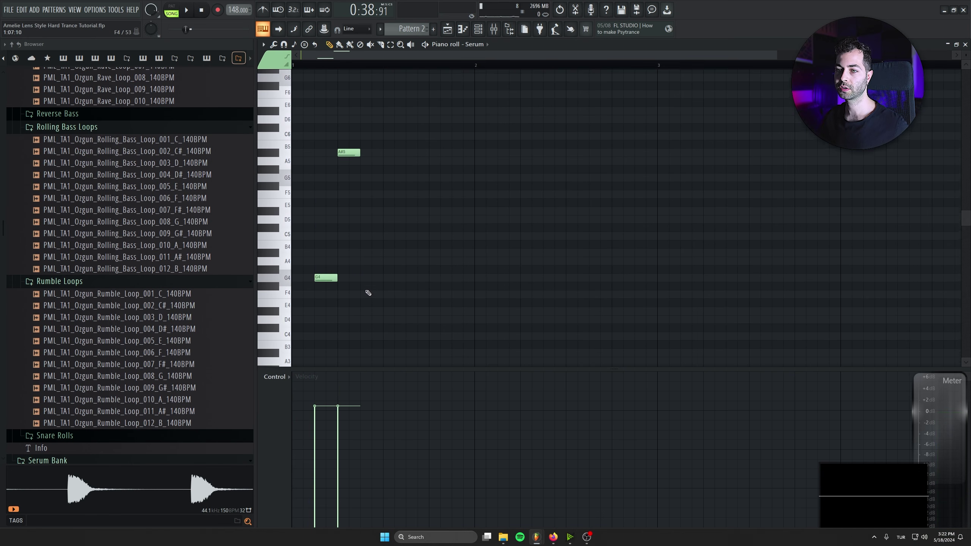
Highlight the G4 note and the A#5 note in turn to examine the low and high parts of the arp
{"action": "left_click_drag", "start_coordinate": [408, 239], "coordinate": [297, 355]}
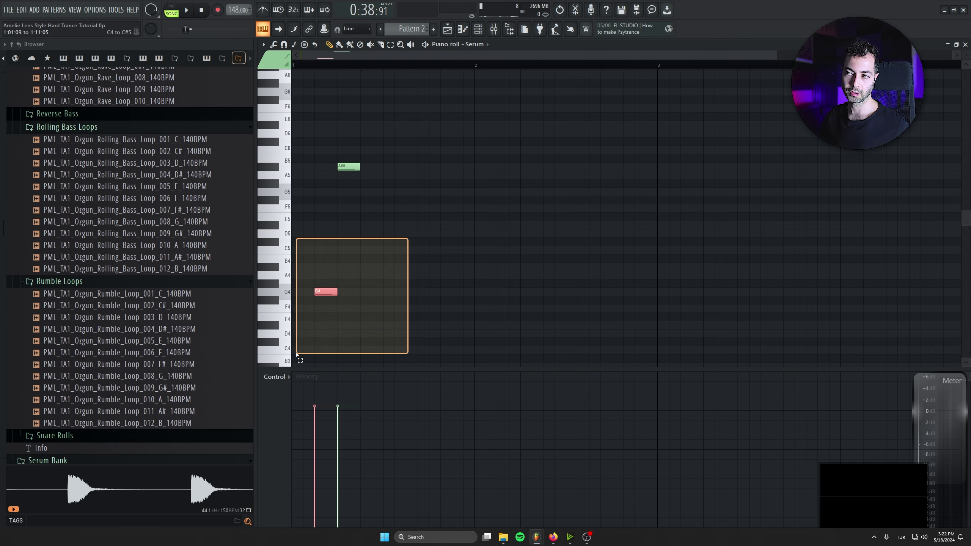
{"action": "left_click_drag", "start_coordinate": [435, 271], "coordinate": [238, 312]}
{"action": "left_click_drag", "start_coordinate": [412, 130], "coordinate": [328, 184]}
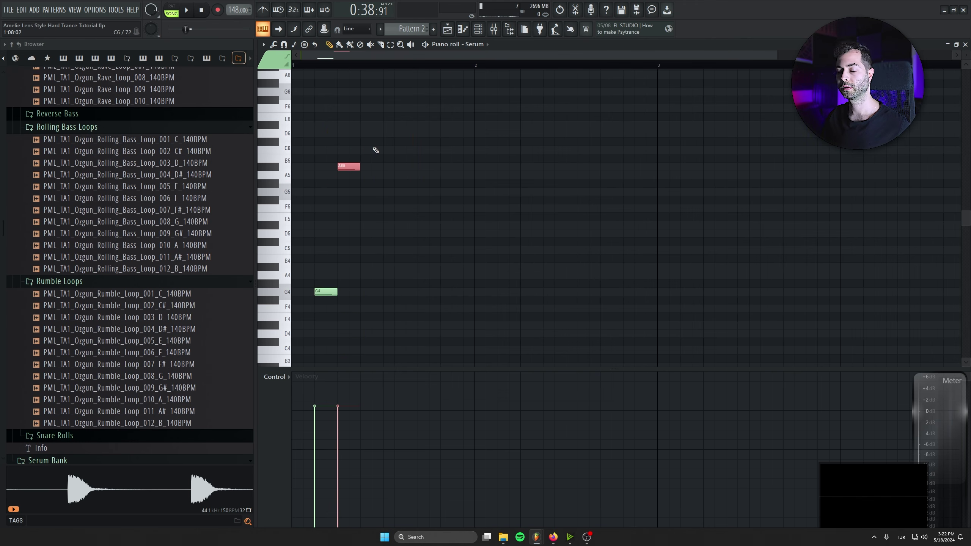
{"action": "left_click", "coordinate": [279, 172]}
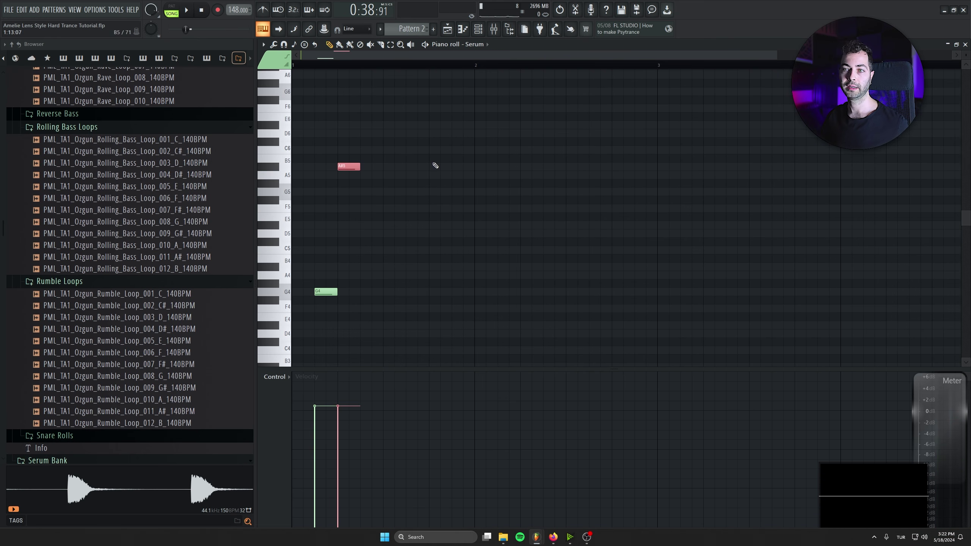
Try a G4 note on step 9 followed by an A5 note on step 11 during playback
{"action": "key", "text": "space"}
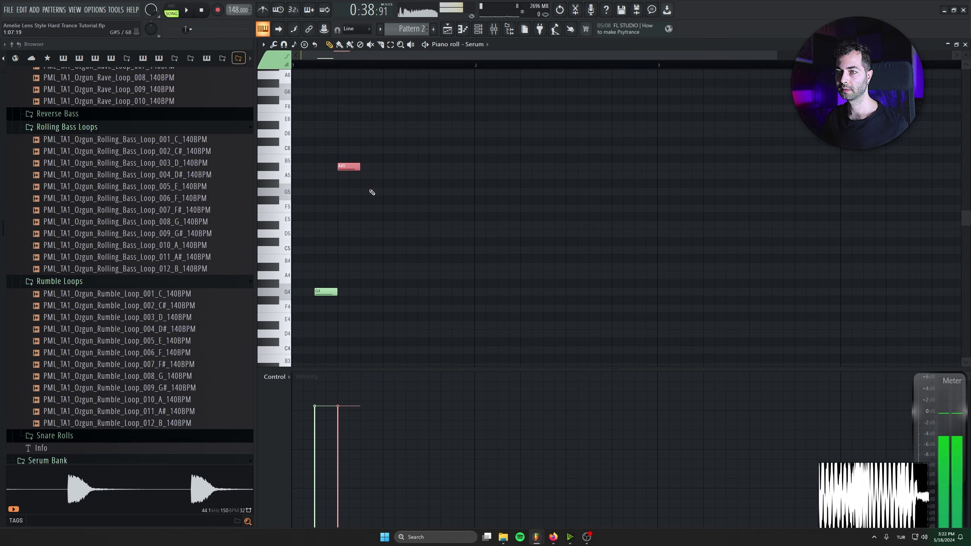
{"action": "left_click", "coordinate": [362, 293]}
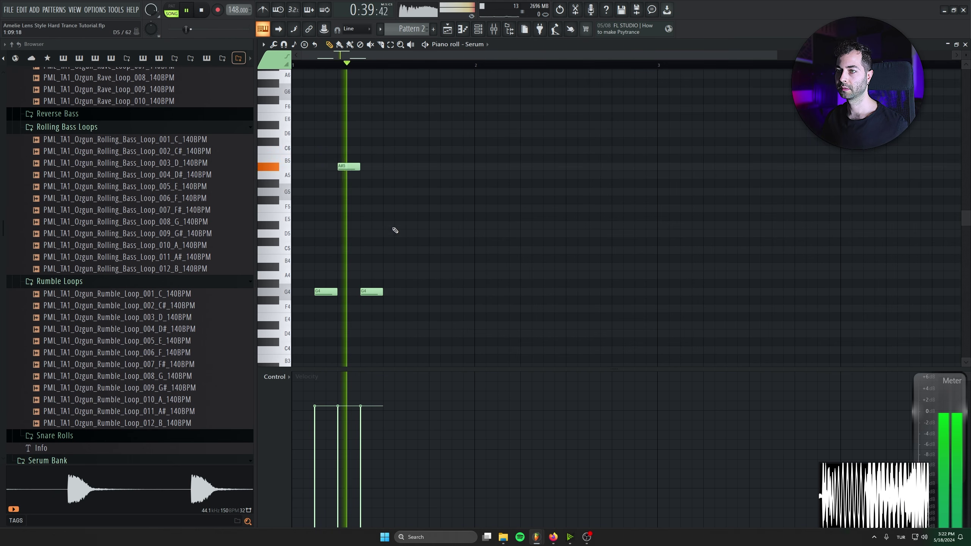
{"action": "key", "text": "space"}
{"action": "left_click", "coordinate": [385, 292]}
{"action": "key", "text": "space"}
{"action": "key", "text": "space"}
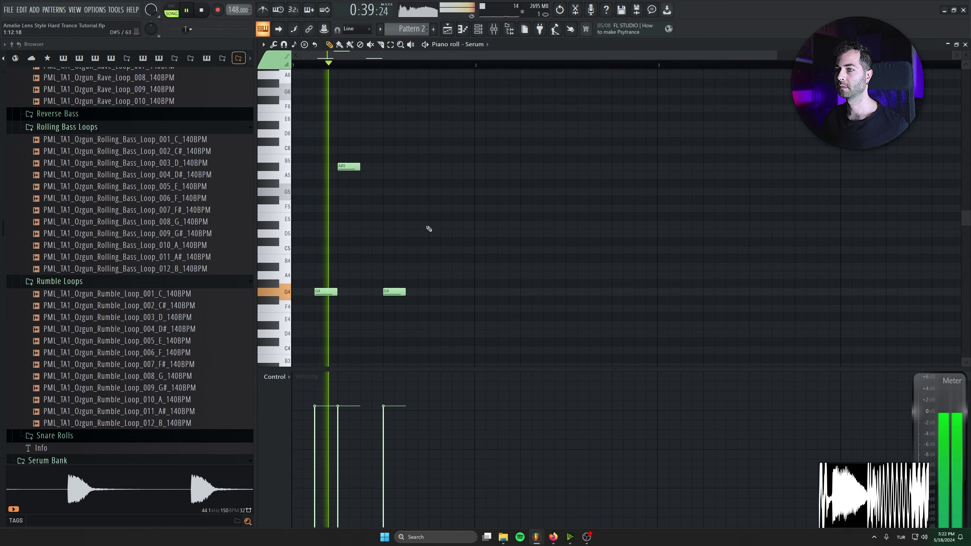
{"action": "left_click_drag", "start_coordinate": [417, 167], "coordinate": [410, 176]}
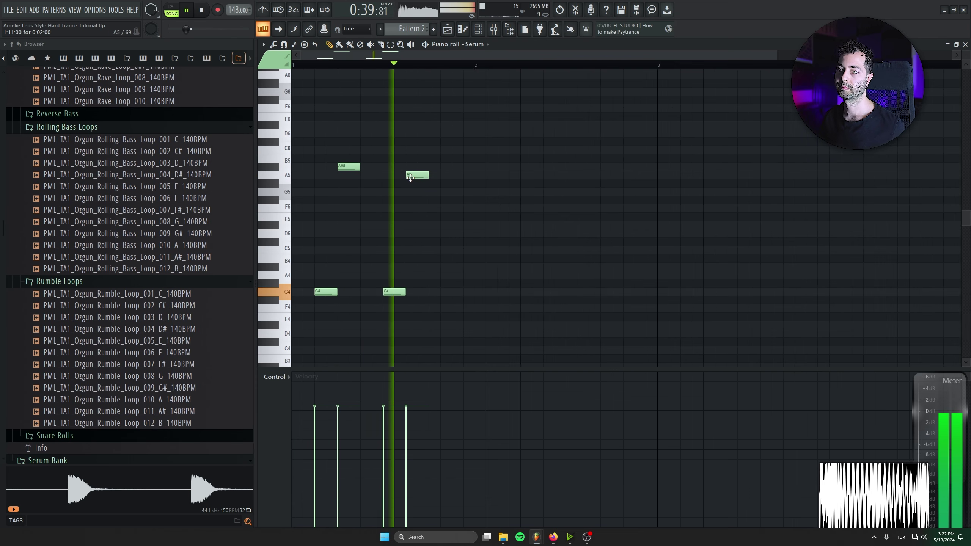
Move the second G4 note and the A5 note two steps earlier, to steps 7 and 9, and audition the rhythm
{"action": "key", "text": "space"}
{"action": "left_click_drag", "start_coordinate": [394, 293], "coordinate": [371, 291]}
{"action": "key", "text": "space"}
{"action": "key", "text": "space"}
{"action": "left_click_drag", "start_coordinate": [418, 175], "coordinate": [395, 176]}
{"action": "key", "text": "space"}
Complete the one-bar arp with G4 notes on steps 11 and 15 and an A#5 note on step 13
{"action": "left_click", "coordinate": [418, 168]}
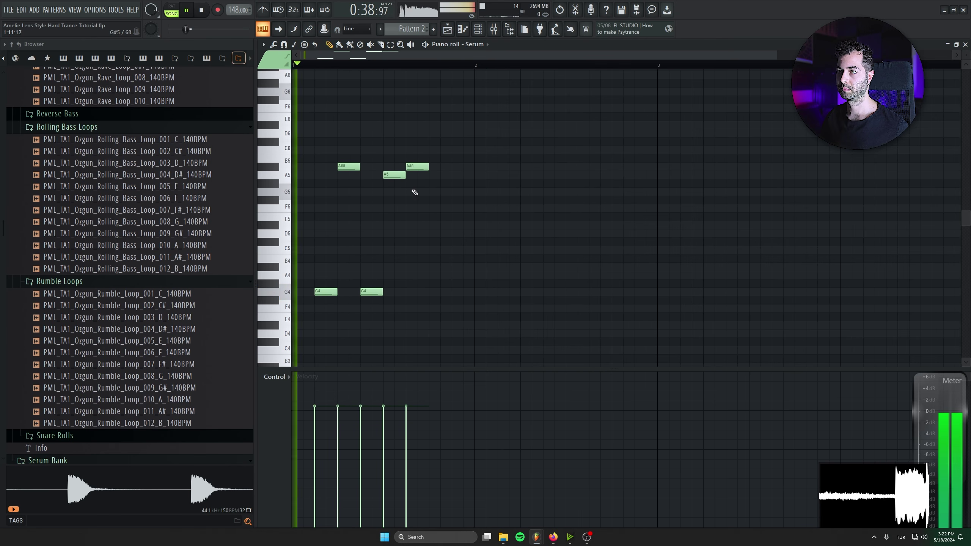
{"action": "left_click", "coordinate": [433, 291]}
{"action": "left_click_drag", "start_coordinate": [418, 167], "coordinate": [429, 167]}
{"action": "left_click_drag", "start_coordinate": [441, 292], "coordinate": [464, 292]}
{"action": "left_click_drag", "start_coordinate": [429, 168], "coordinate": [440, 167]}
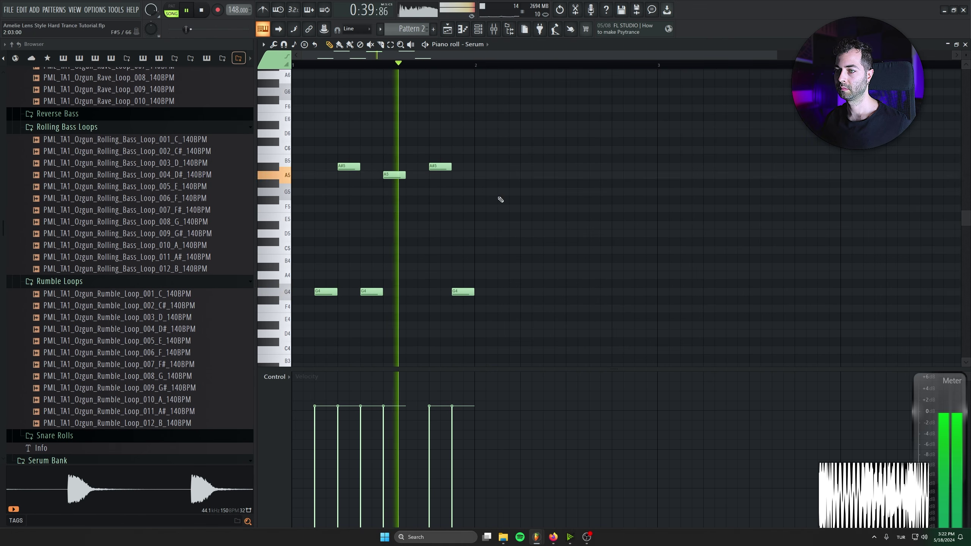
{"action": "key", "text": "ctrl+a"}
{"action": "scroll", "coordinate": [550, 210], "scroll_direction": "down", "scroll_amount": 1}
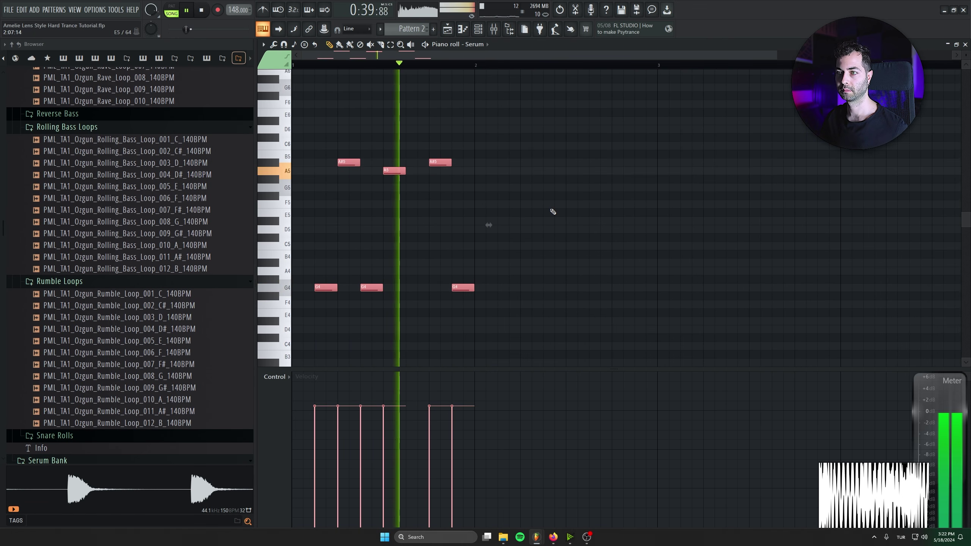
{"action": "left_click", "coordinate": [411, 288]}
Transpose all the arp notes up one octave and play the result
{"action": "key", "text": "space"}
{"action": "key", "text": "ctrl+a"}
{"action": "key", "text": "ctrl+Up"}
{"action": "scroll", "coordinate": [488, 137], "scroll_direction": "up", "scroll_amount": 2}
{"action": "key", "text": "space"}
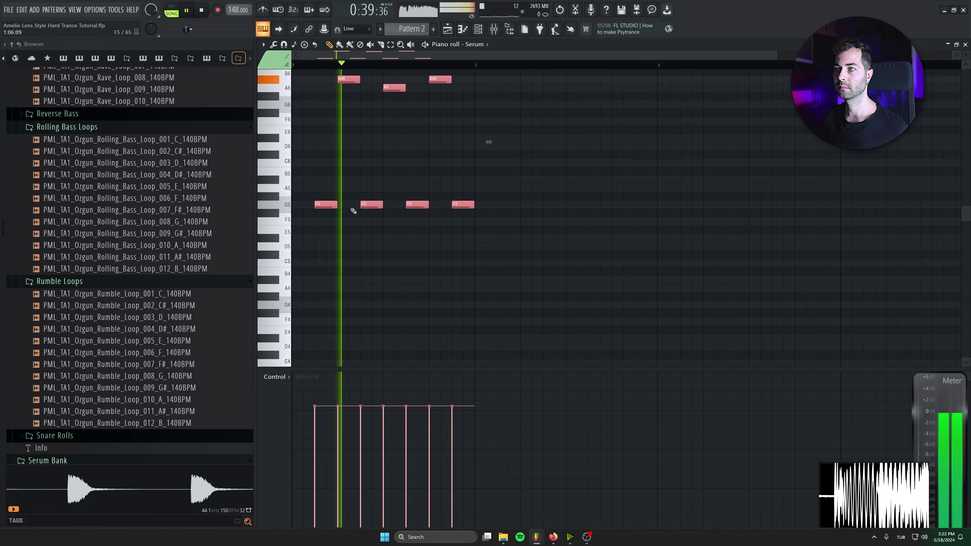
Lower the Drop Arp track's volume to about -5.0 dB and load Kickstart 2 in its last effect slot
{"action": "key", "text": "F9"}
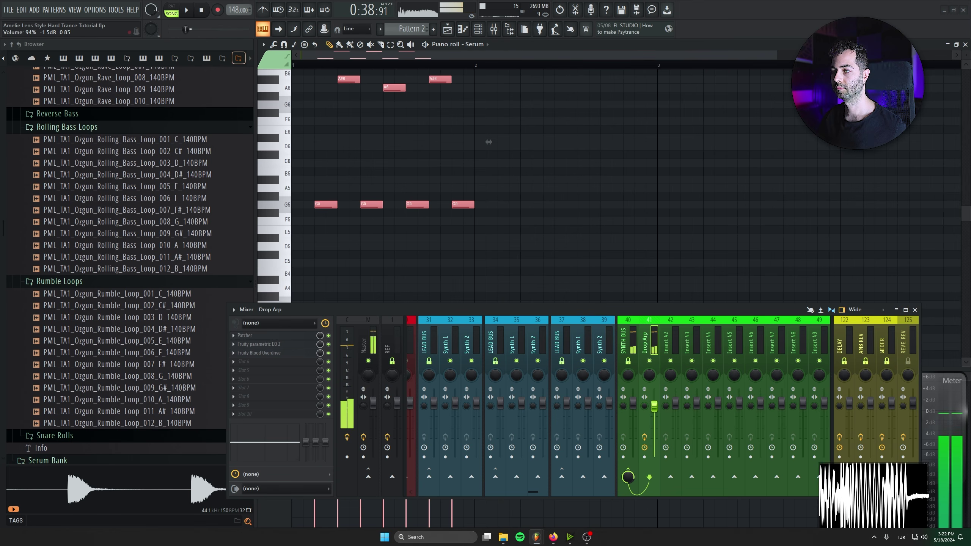
{"action": "left_click", "coordinate": [187, 9]}
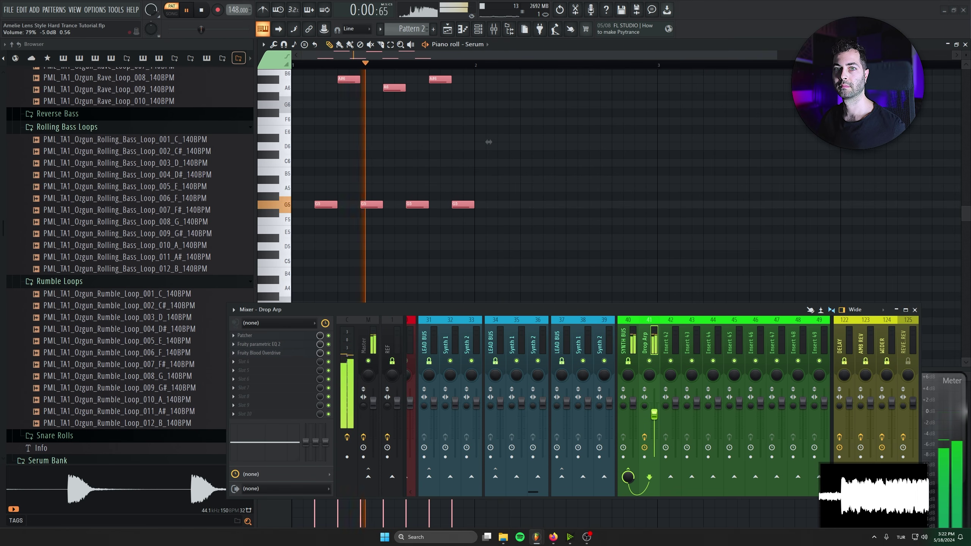
{"action": "left_click", "coordinate": [282, 414]}
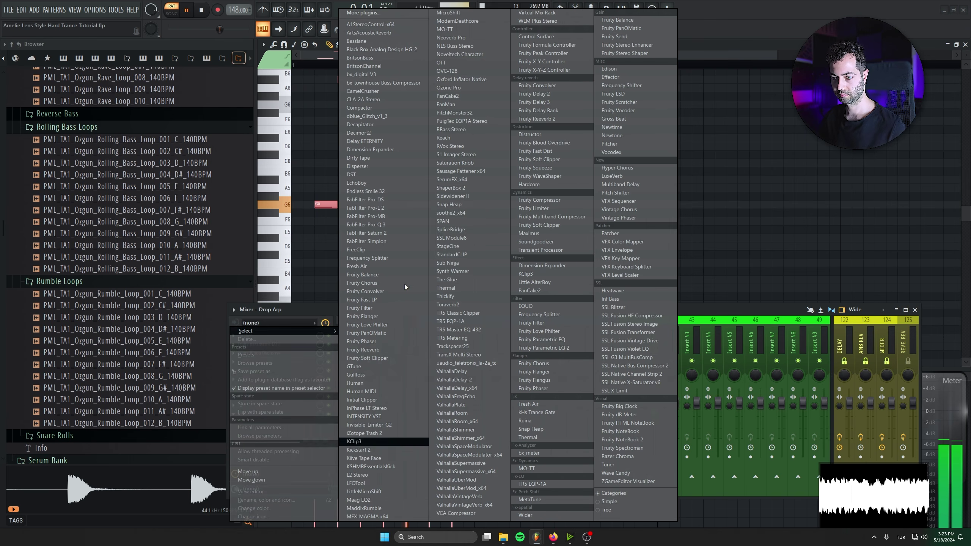
{"action": "left_click", "coordinate": [366, 450]}
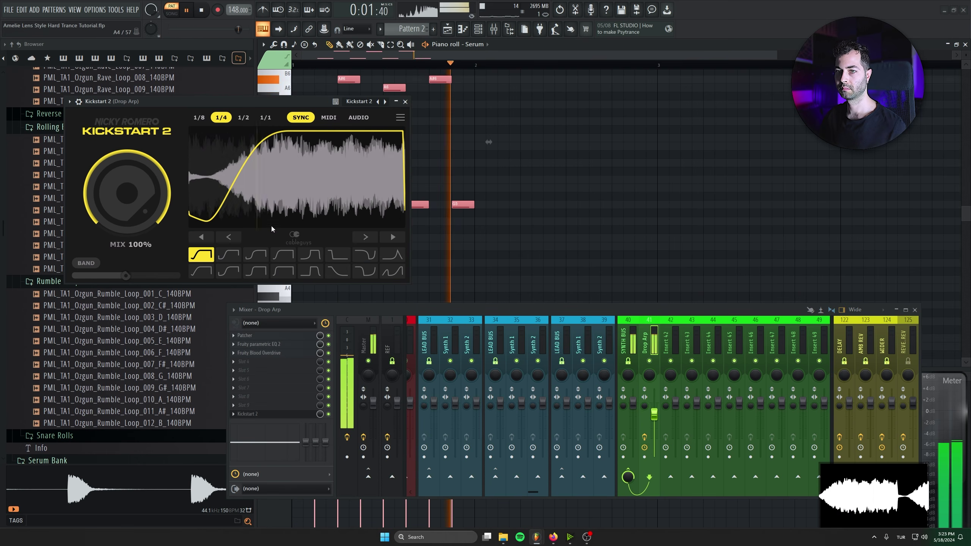
Load OTT in slot 4 of Drop Arp with Depth 13 %, In Gain 5.1 dB and Out Gain -5.2 dB
{"action": "left_click", "coordinate": [274, 367]}
{"action": "mouse_move", "coordinate": [268, 331]}
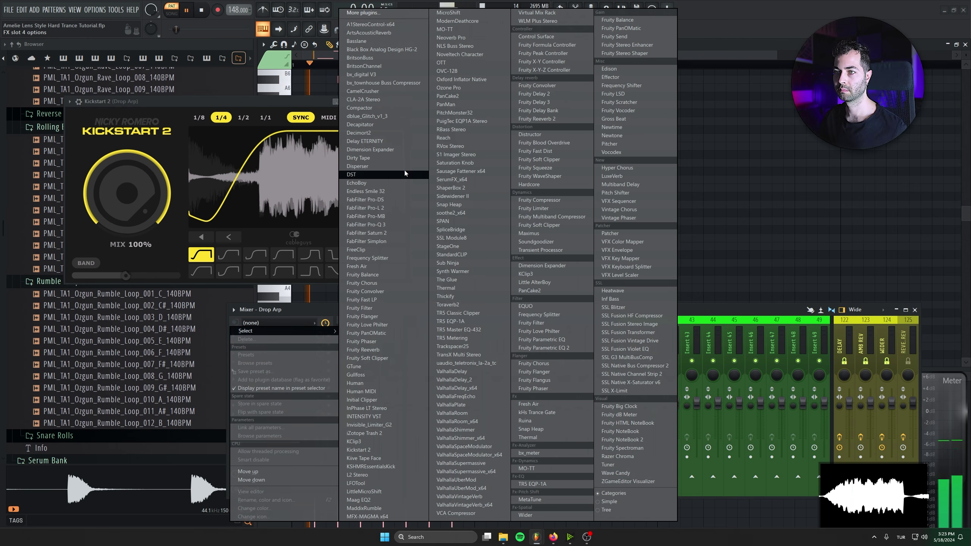
{"action": "left_click", "coordinate": [461, 62]}
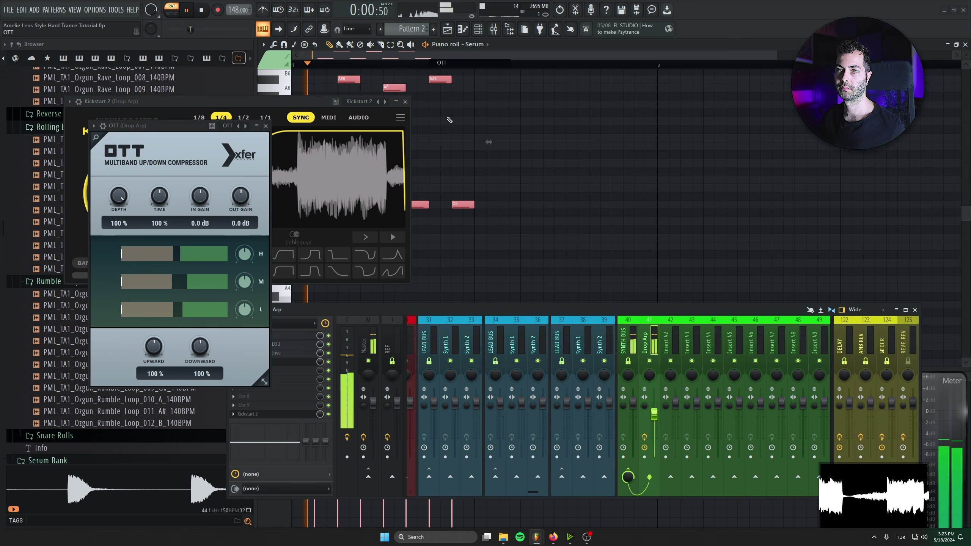
{"action": "left_click_drag", "start_coordinate": [174, 141], "coordinate": [329, 140]}
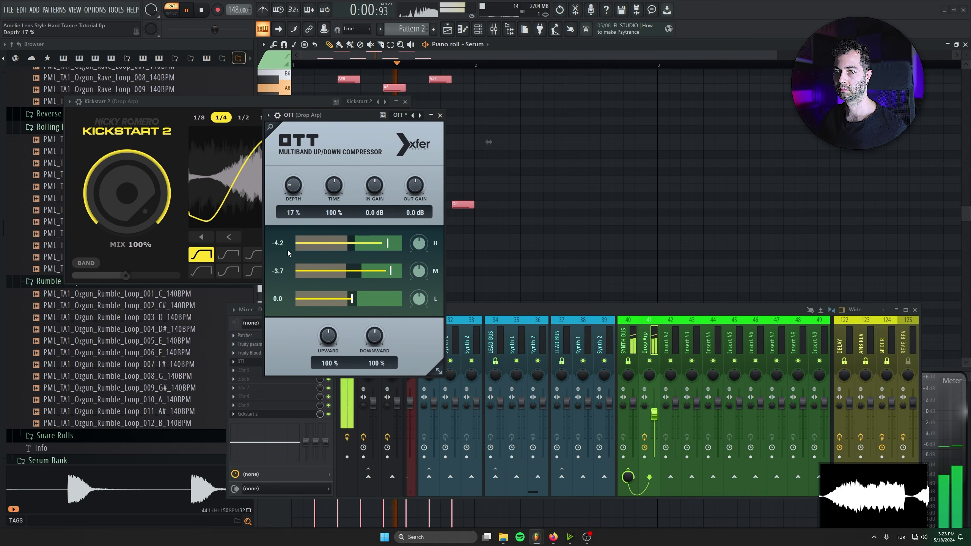
{"action": "left_click_drag", "start_coordinate": [289, 253], "coordinate": [421, 185]}
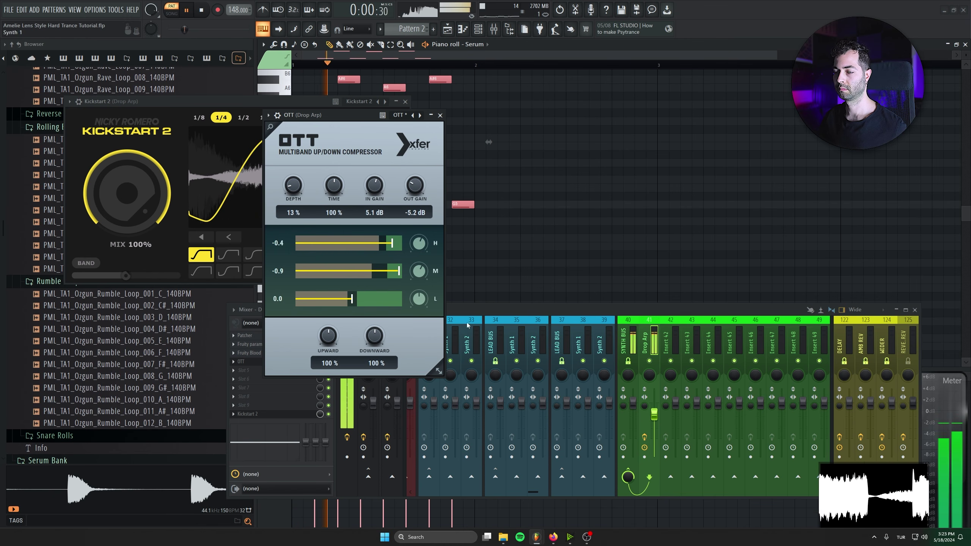
{"action": "mouse_move", "coordinate": [300, 184]}
{"action": "left_mouse_down"}
{"action": "mouse_move", "coordinate": [309, 191]}
{"action": "mouse_move", "coordinate": [300, 183]}
{"action": "left_mouse_up"}
Add a second Fruity parametric EQ 2 after OTT and shape band 1 into a steep low-end cut
{"action": "left_click", "coordinate": [279, 392]}
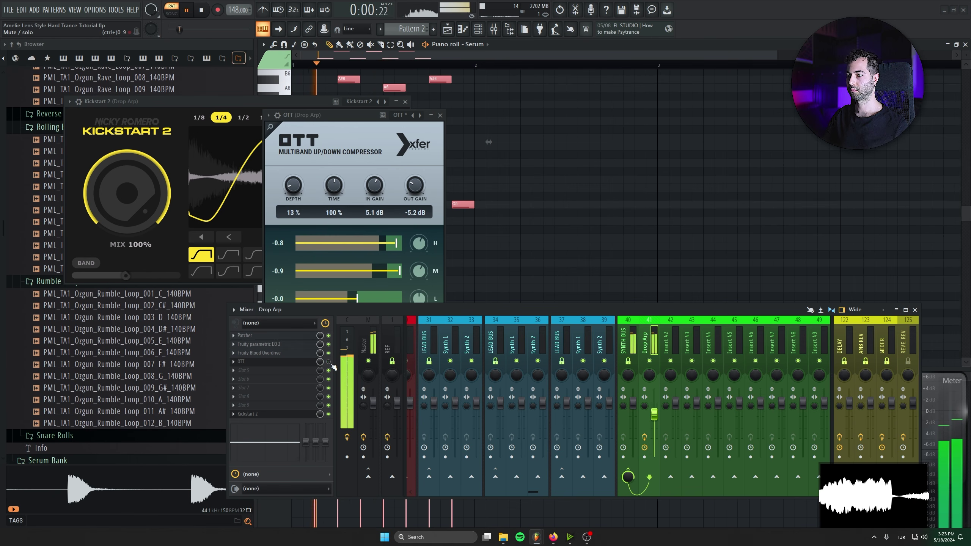
{"action": "key", "text": "space"}
{"action": "left_click", "coordinate": [282, 373]}
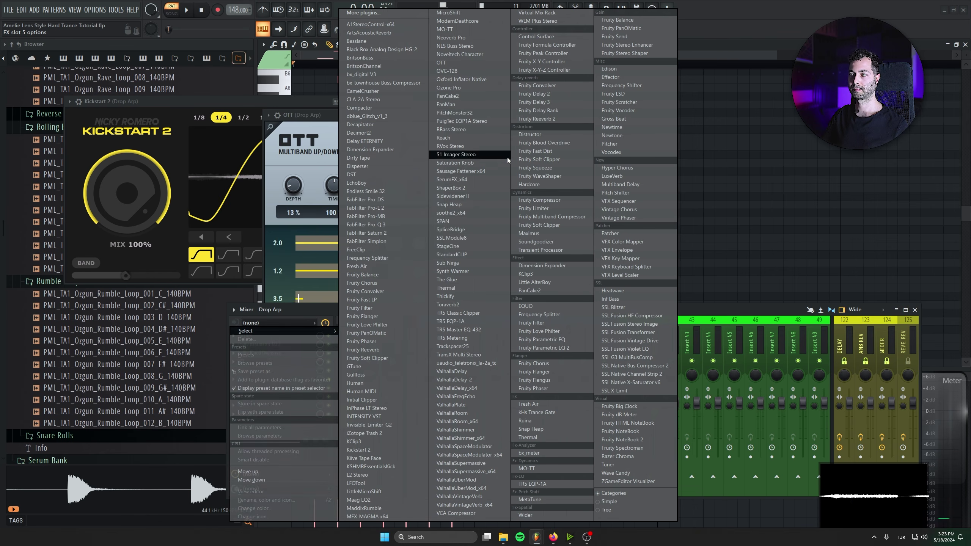
{"action": "left_click", "coordinate": [549, 347]}
{"action": "key", "text": "space"}
{"action": "left_click_drag", "start_coordinate": [48, 121], "coordinate": [73, 176]}
{"action": "scroll", "coordinate": [88, 182], "scroll_direction": "down", "scroll_amount": 3}
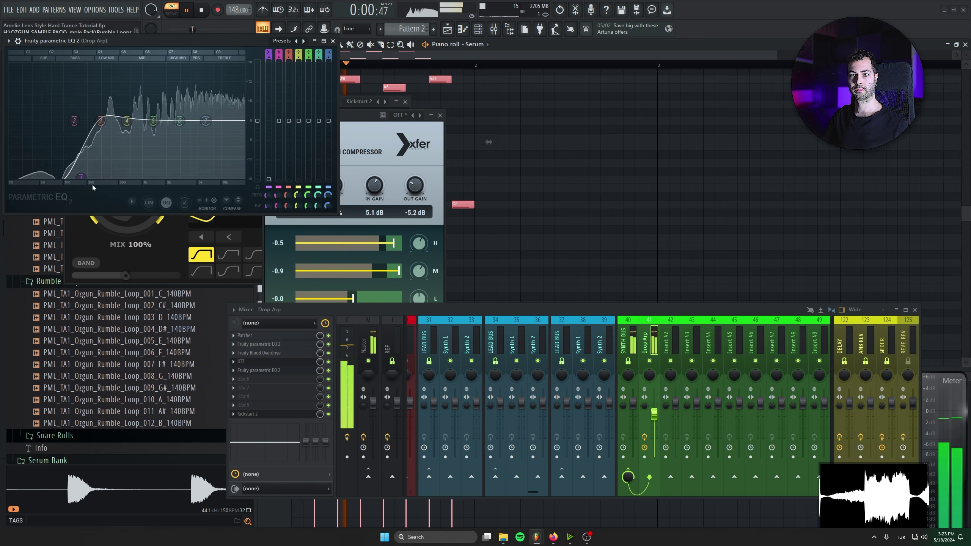
Adjust band 6 of the Drop Arp's Fruity parametric EQ 2 to a slight high-mid dip and return to the playlist
{"action": "mouse_move", "coordinate": [179, 121]}
{"action": "left_mouse_down"}
{"action": "mouse_move", "coordinate": [180, 137]}
{"action": "mouse_move", "coordinate": [187, 108]}
{"action": "left_mouse_up"}
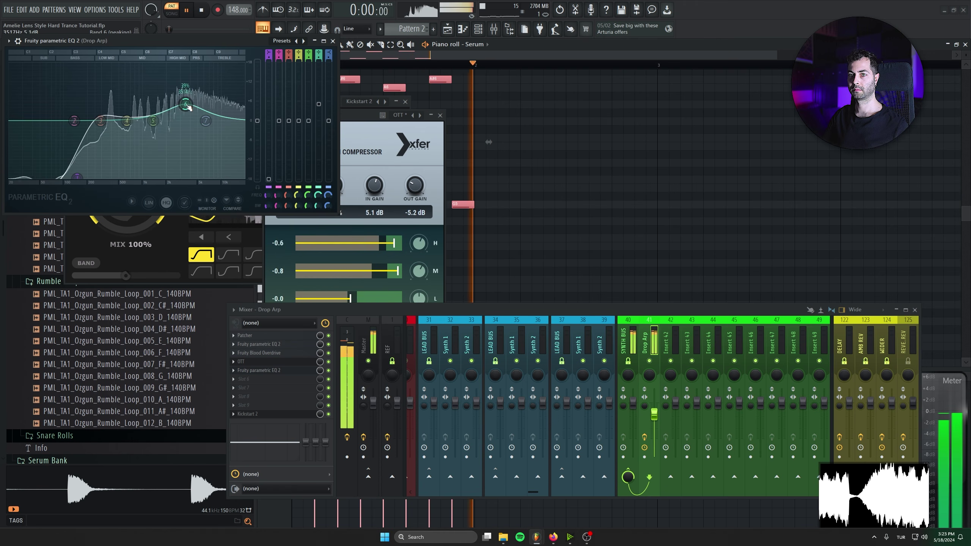
{"action": "key", "text": "space"}
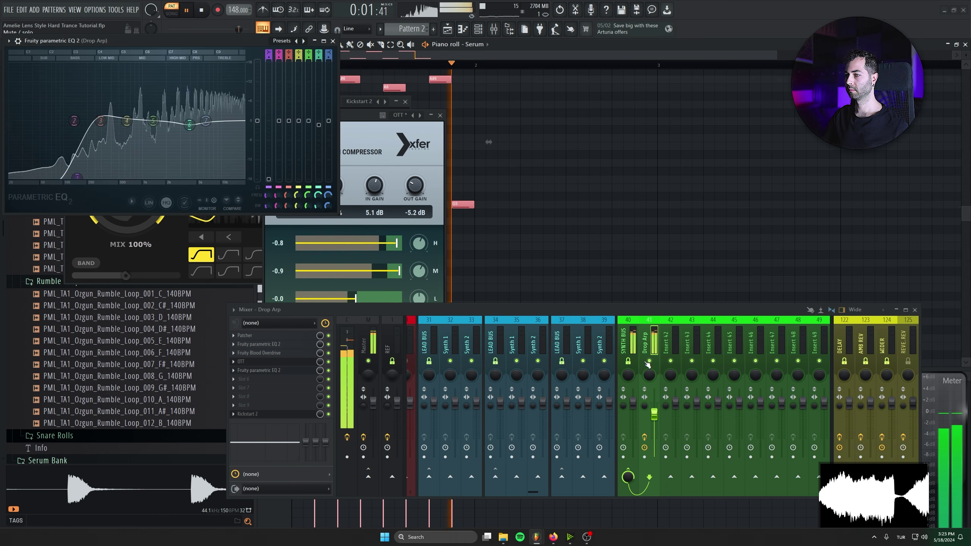
{"action": "key", "text": "F12"}
{"action": "left_click", "coordinate": [454, 35]}
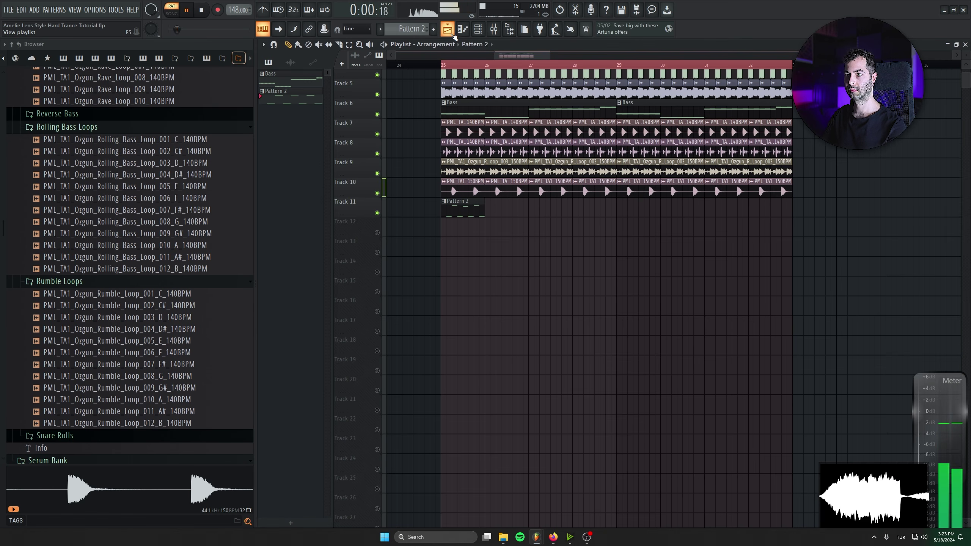
Repeat the Pattern 2 clip on track 11 so it fills the arrangement from bar 25 through bar 32
{"action": "left_click_drag", "start_coordinate": [485, 210], "coordinate": [458, 211]}
{"action": "left_click_drag", "start_coordinate": [453, 213], "coordinate": [540, 213]}
{"action": "key", "text": "space"}
{"action": "left_click_drag", "start_coordinate": [681, 225], "coordinate": [652, 212]}
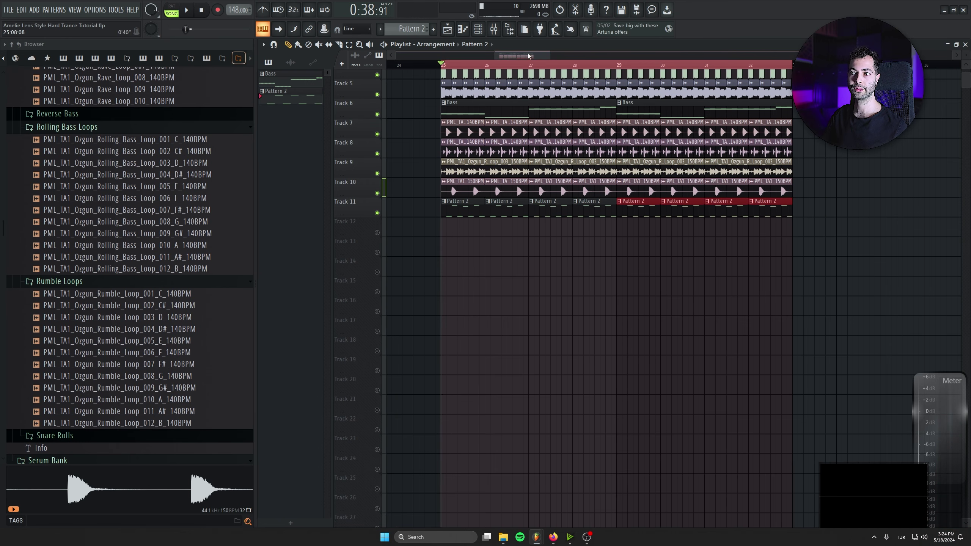
Play the arrangement from bar 25 and check the Drop Arp level in the mixer
{"action": "key", "text": "space"}
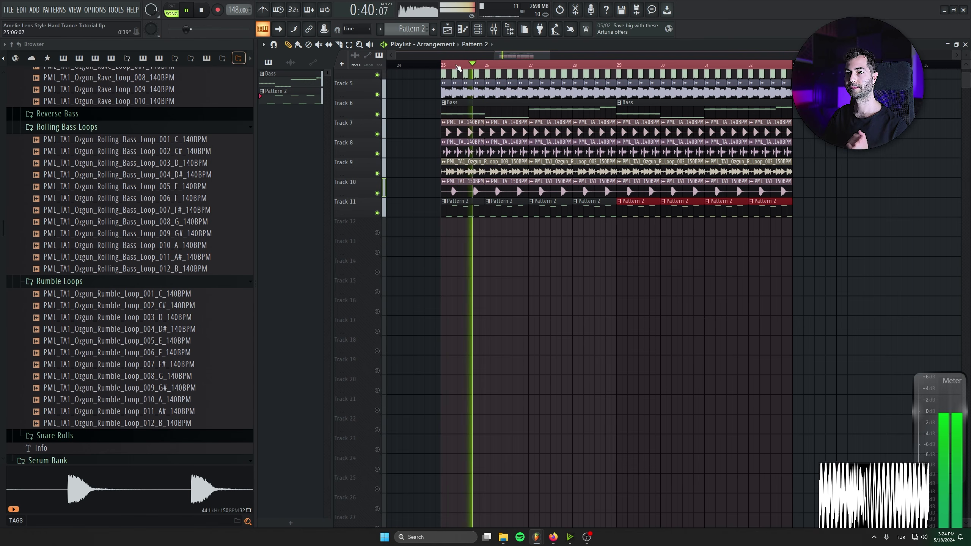
{"action": "left_click", "coordinate": [495, 30]}
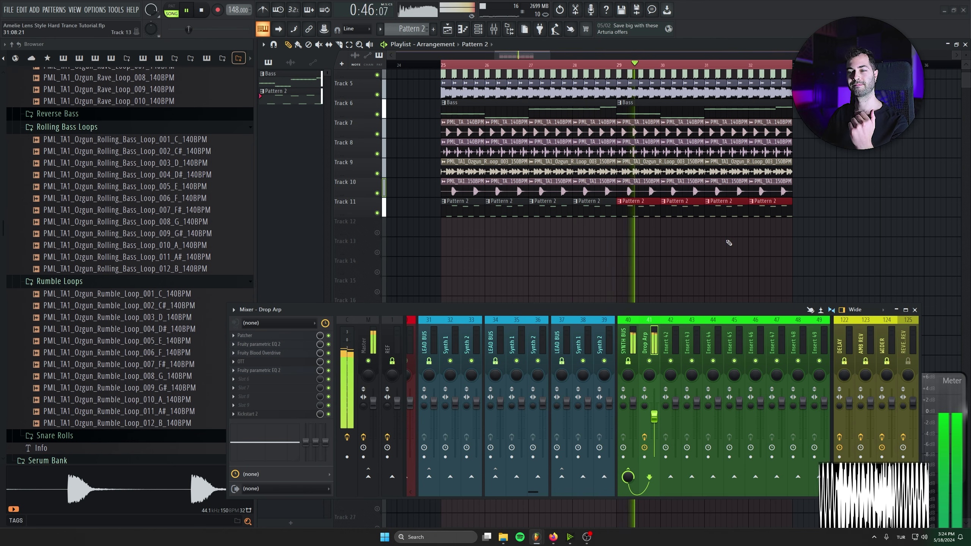
{"action": "scroll", "coordinate": [676, 317], "scroll_direction": "up", "scroll_amount": 5}
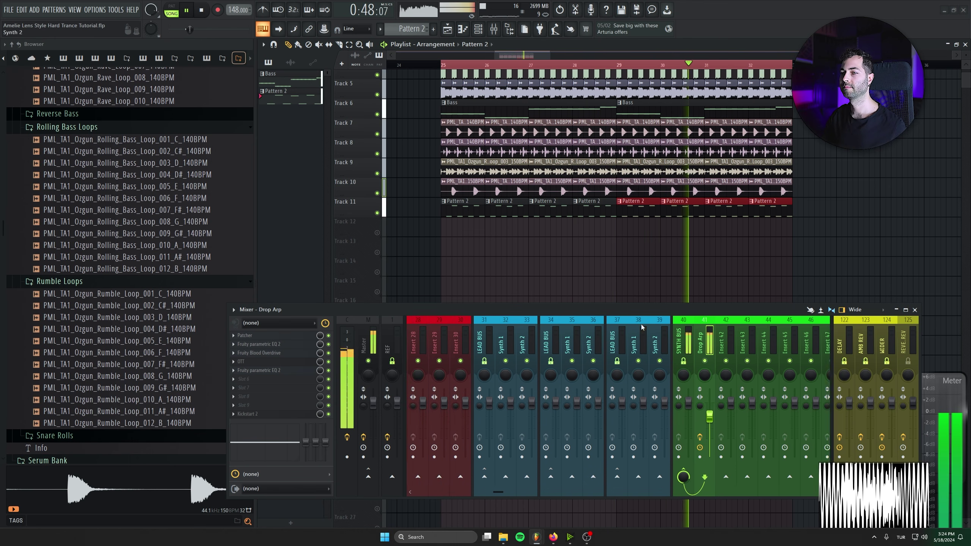
{"action": "left_click", "coordinate": [916, 310]}
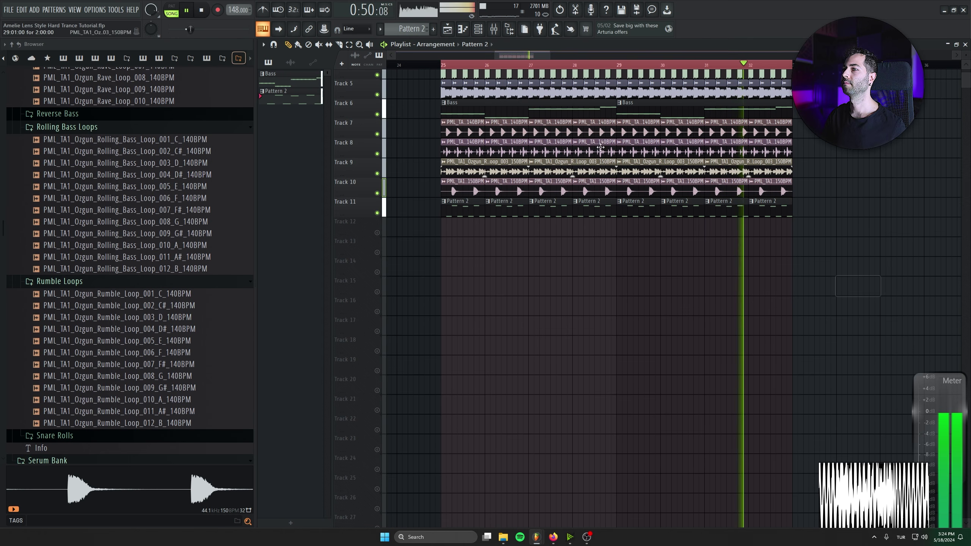
Set the FILTER macro of the Drop Arp's Serum to 21%
{"action": "left_click", "coordinate": [479, 28]}
{"action": "left_click", "coordinate": [401, 340]}
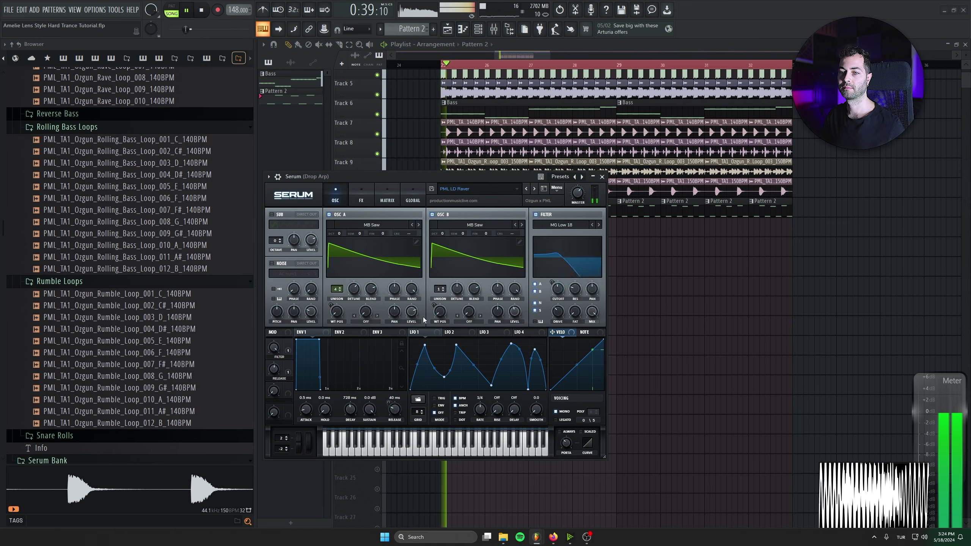
{"action": "mouse_move", "coordinate": [280, 350]}
{"action": "left_mouse_down"}
{"action": "mouse_move", "coordinate": [269, 429]}
{"action": "mouse_move", "coordinate": [283, 374]}
{"action": "mouse_move", "coordinate": [274, 348]}
{"action": "mouse_move", "coordinate": [275, 358]}
{"action": "left_mouse_up"}
{"action": "left_click_drag", "start_coordinate": [274, 357], "coordinate": [277, 371]}
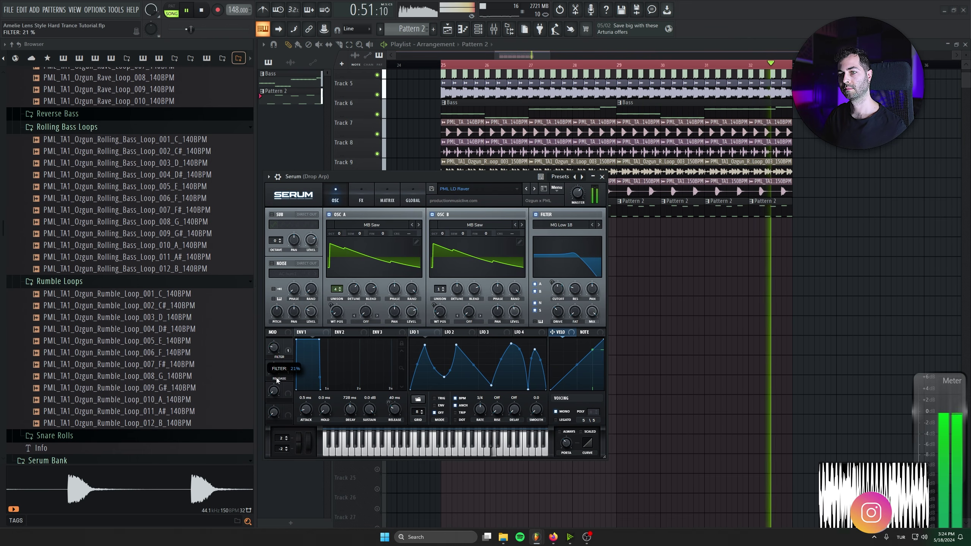
{"action": "left_click", "coordinate": [601, 177]}
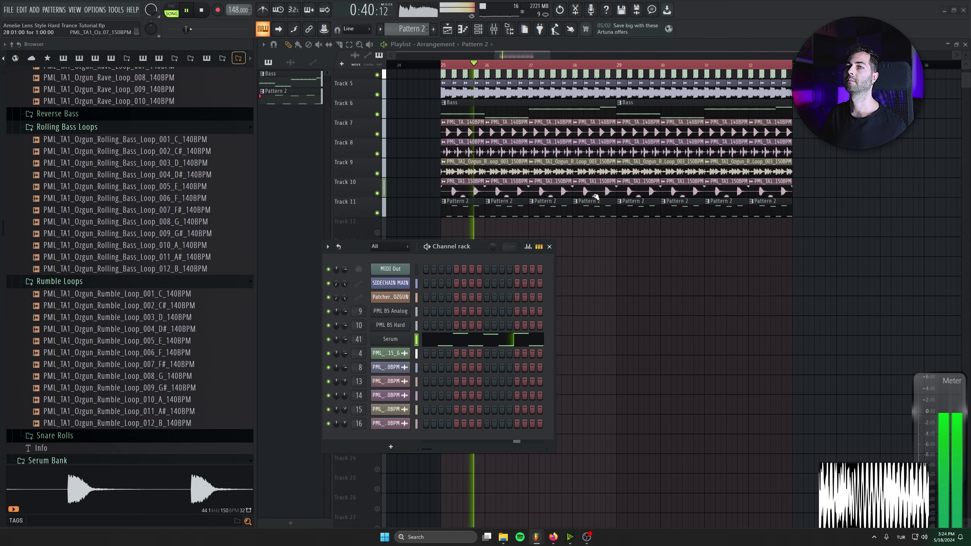
Lower the Drop Arp mixer track's volume to 68% (-7.7 dB) and stop playback
{"action": "key", "text": "F9"}
{"action": "left_click_drag", "start_coordinate": [824, 417], "coordinate": [826, 420]}
{"action": "key", "text": "space"}
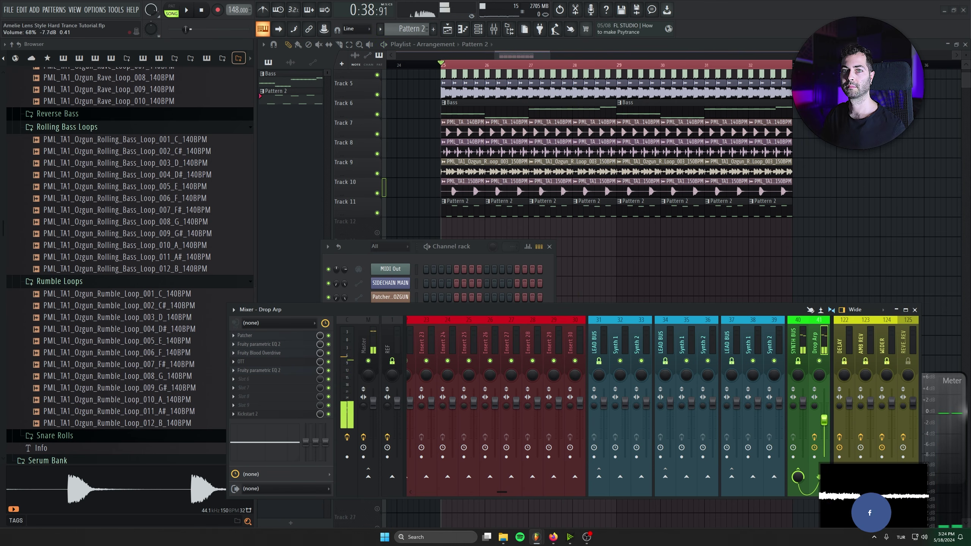
{"action": "left_click", "coordinate": [915, 311]}
Clone the Serum channel and arrange the new instrument's window alongside the channel rack
{"action": "mouse_move", "coordinate": [355, 244]}
{"action": "left_mouse_down"}
{"action": "mouse_move", "coordinate": [408, 237]}
{"action": "mouse_move", "coordinate": [410, 221]}
{"action": "mouse_move", "coordinate": [415, 258]}
{"action": "left_mouse_up"}
{"action": "left_click", "coordinate": [487, 437]}
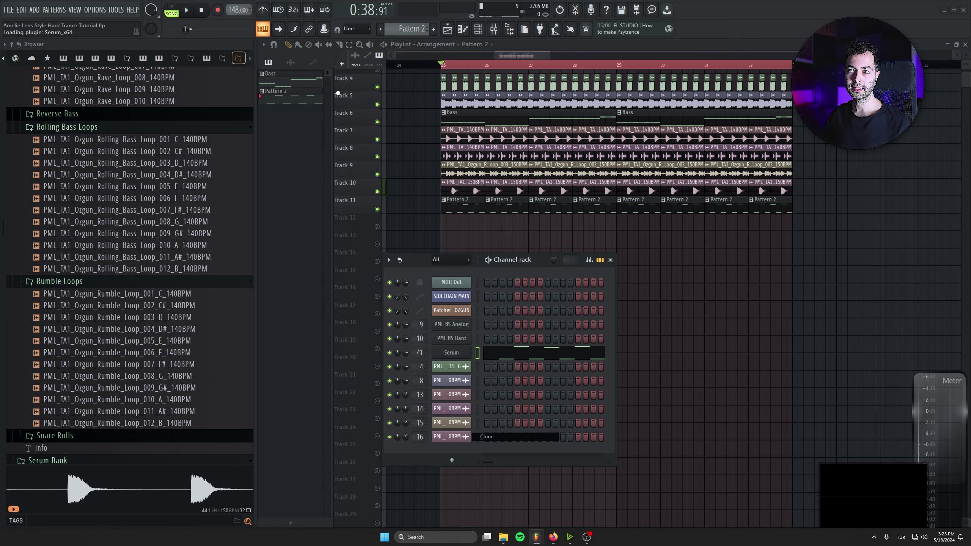
{"action": "left_click_drag", "start_coordinate": [538, 188], "coordinate": [515, 300]}
{"action": "left_click", "coordinate": [535, 219]}
{"action": "left_click_drag", "start_coordinate": [536, 219], "coordinate": [535, 214]}
{"action": "left_click_drag", "start_coordinate": [360, 304], "coordinate": [356, 281]}
Load the PML PL Unity preset from the TA folder into Serum #2 and audition it
{"action": "left_click", "coordinate": [463, 289]}
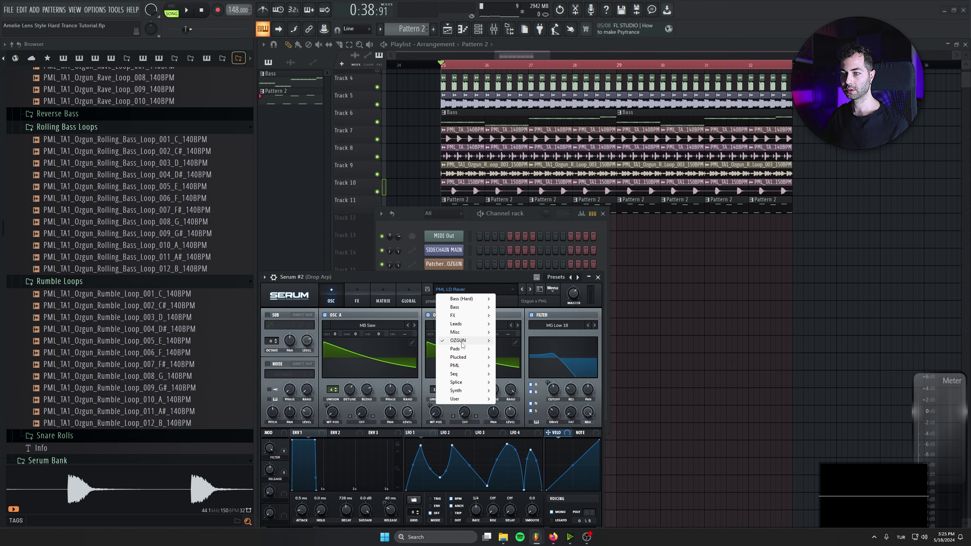
{"action": "mouse_move", "coordinate": [463, 341]}
{"action": "mouse_move", "coordinate": [518, 373]}
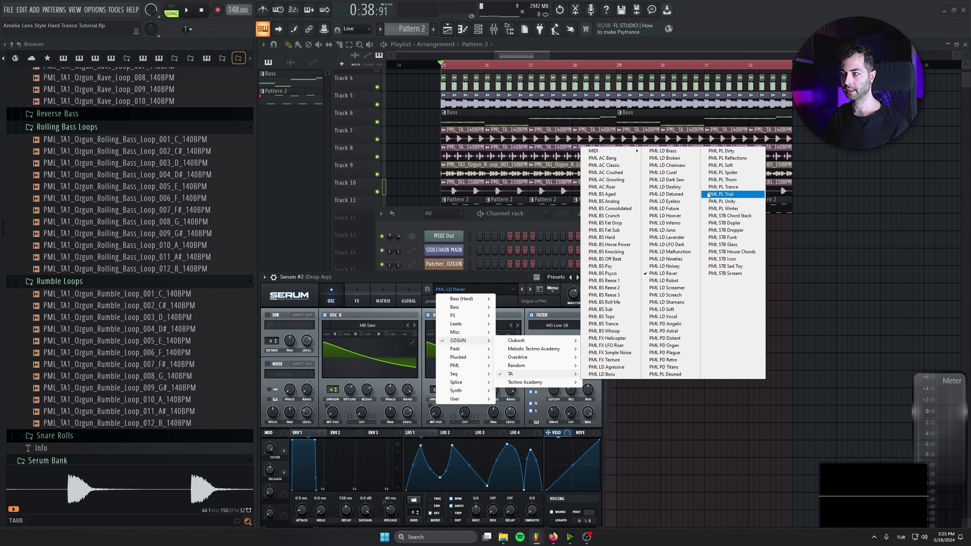
{"action": "left_click", "coordinate": [721, 208]}
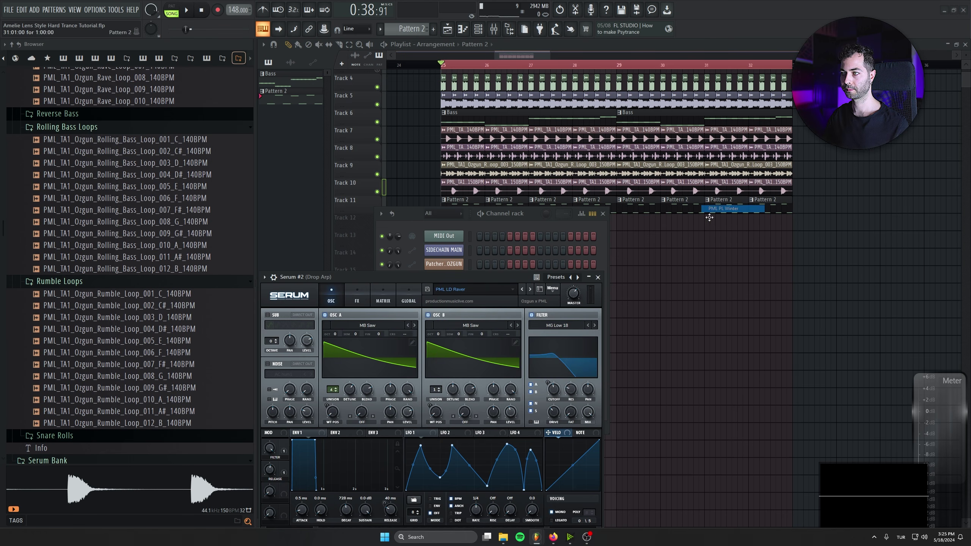
{"action": "left_click", "coordinate": [522, 290]}
{"action": "left_click_drag", "start_coordinate": [517, 278], "coordinate": [464, 251]}
{"action": "left_click_drag", "start_coordinate": [528, 219], "coordinate": [671, 196]}
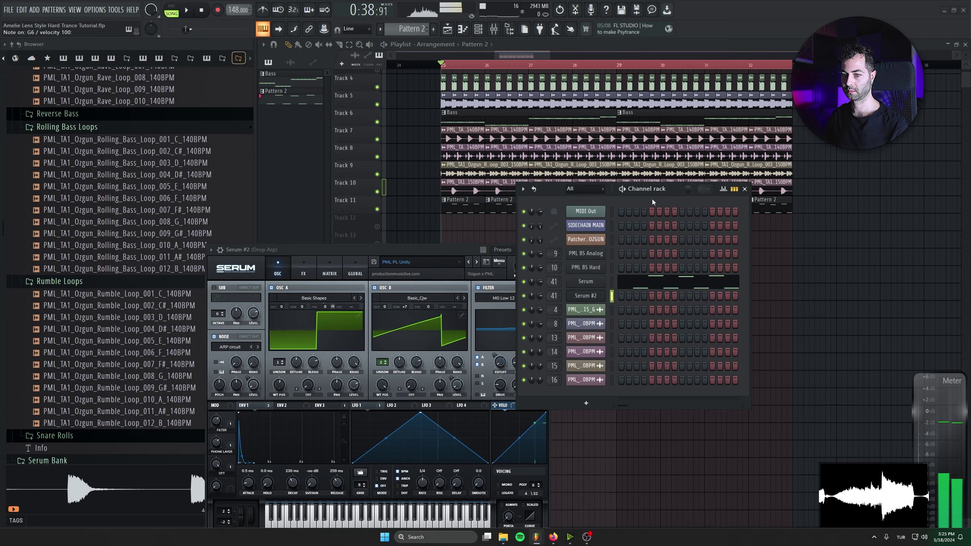
{"action": "left_click", "coordinate": [585, 296]}
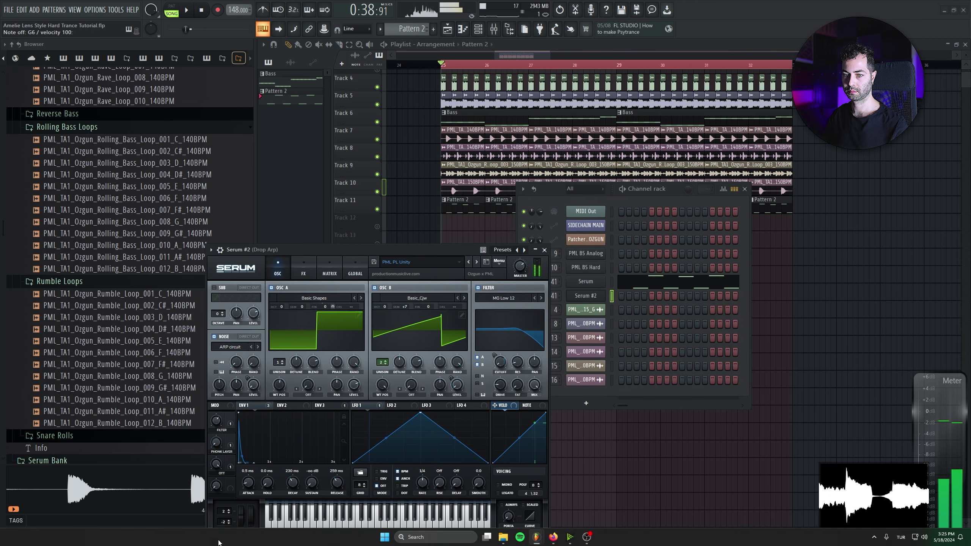
{"action": "left_click", "coordinate": [545, 251]}
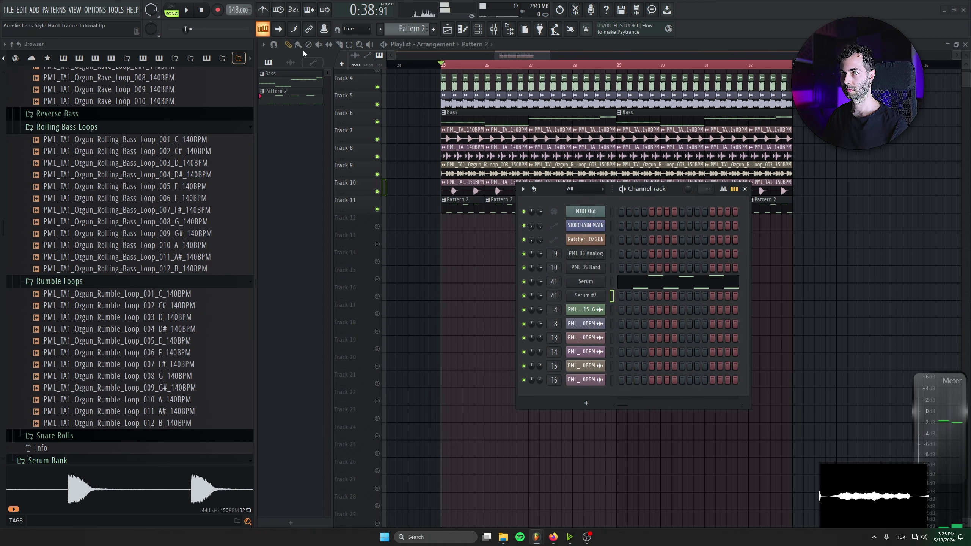
Copy the Drop Arp mixer track with its effects onto insert 42 and rename the copy Drop PL
{"action": "double_click", "coordinate": [552, 295]}
{"action": "left_click_drag", "start_coordinate": [759, 339], "coordinate": [780, 345]}
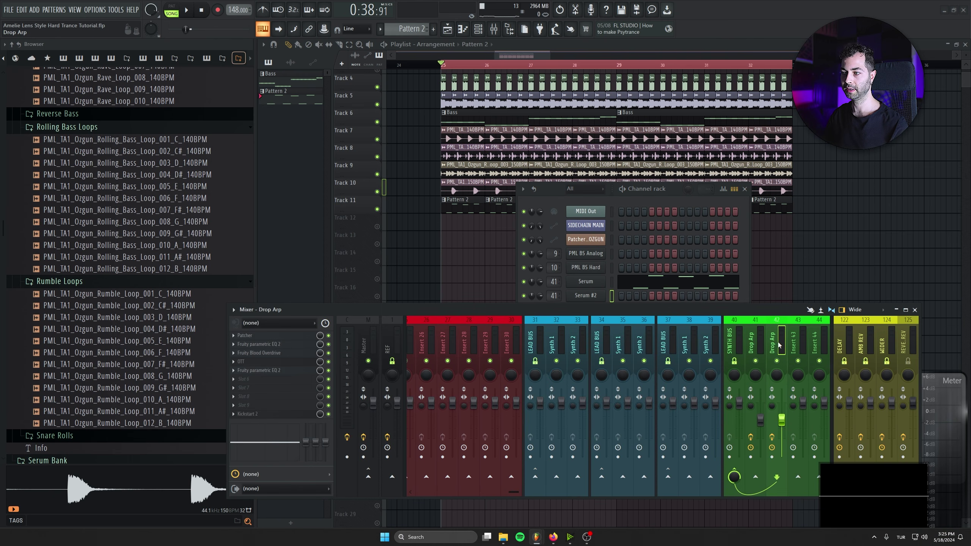
{"action": "key", "text": "F2"}
{"action": "type", "text": "Drop P"}
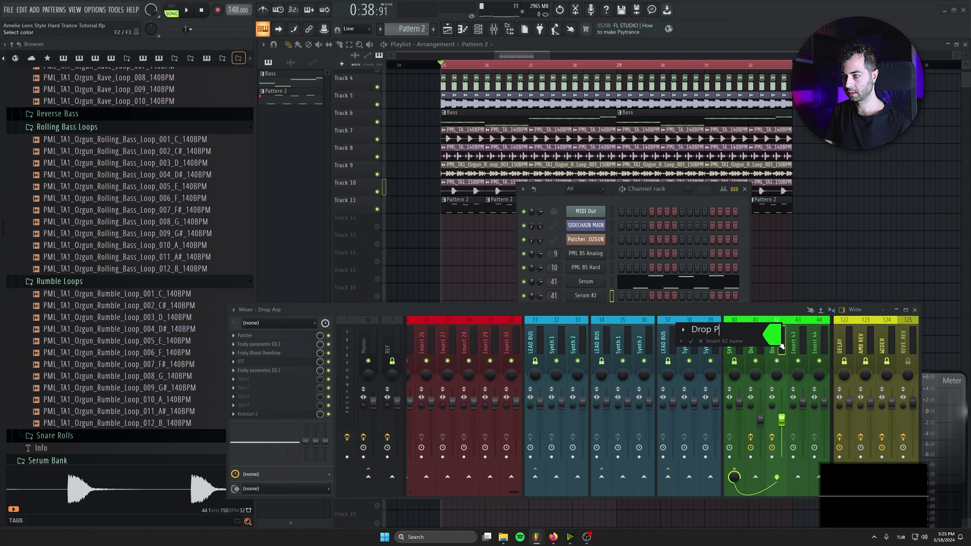
{"action": "type", "text": "L"}
{"action": "key", "text": "Return"}
Create Pattern 3 and open the piano roll for the Serum #2 channel
{"action": "left_click_drag", "start_coordinate": [562, 190], "coordinate": [431, 124]}
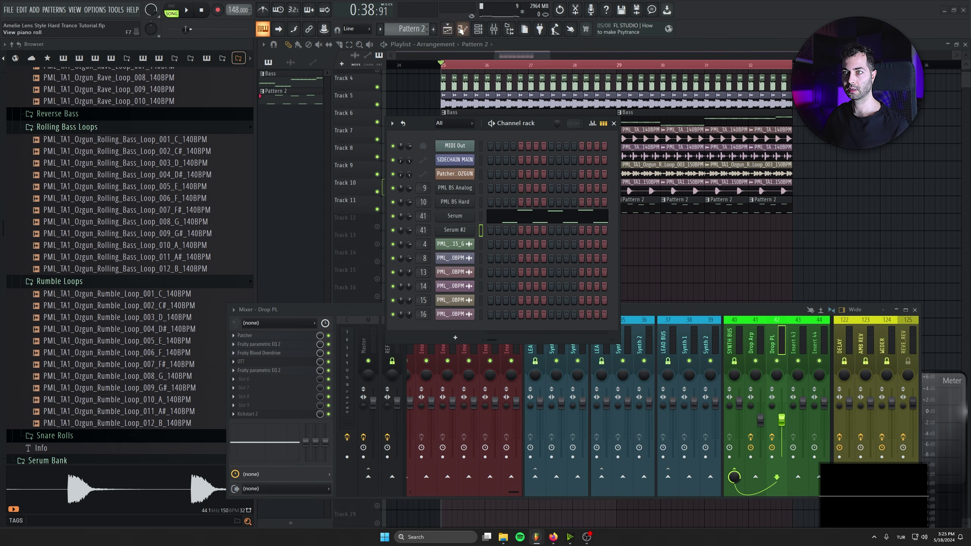
{"action": "left_click", "coordinate": [434, 31]}
{"action": "right_click", "coordinate": [483, 227]}
{"action": "left_click", "coordinate": [488, 230]}
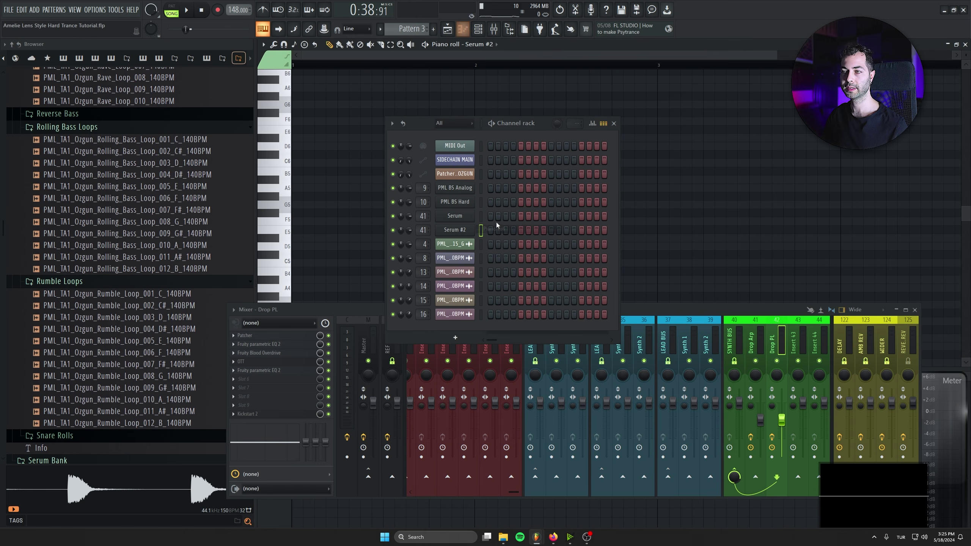
{"action": "left_click", "coordinate": [615, 123]}
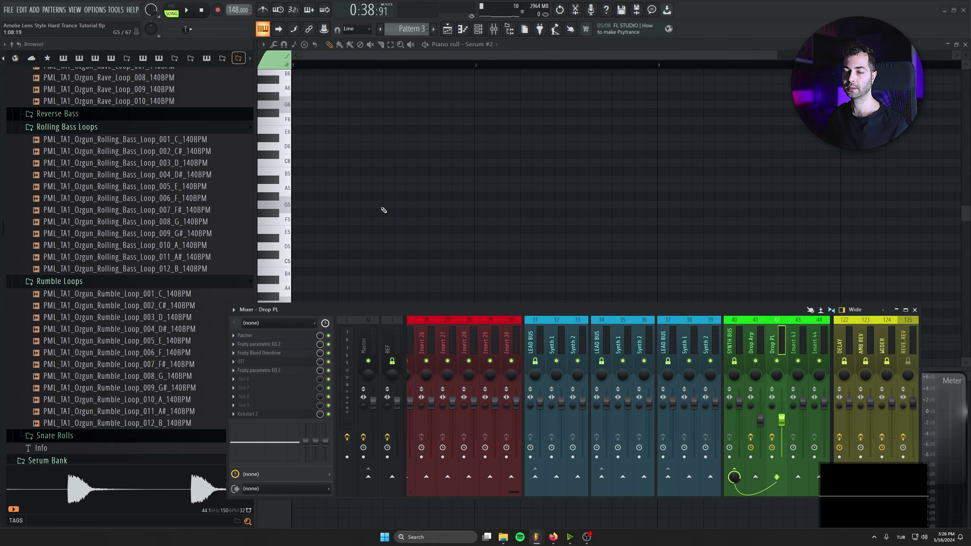
Add one short G6 note to Pattern 3, place the pattern on playlist track 12 at bar 25 and play it
{"action": "left_click", "coordinate": [314, 206]}
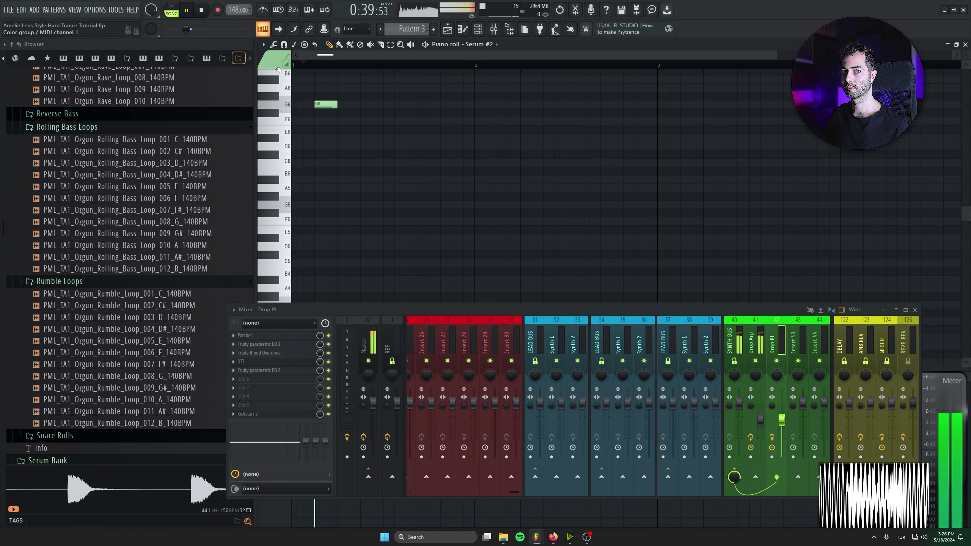
{"action": "key", "text": "F5"}
{"action": "key", "text": "space"}
{"action": "left_click_drag", "start_coordinate": [461, 225], "coordinate": [446, 222]}
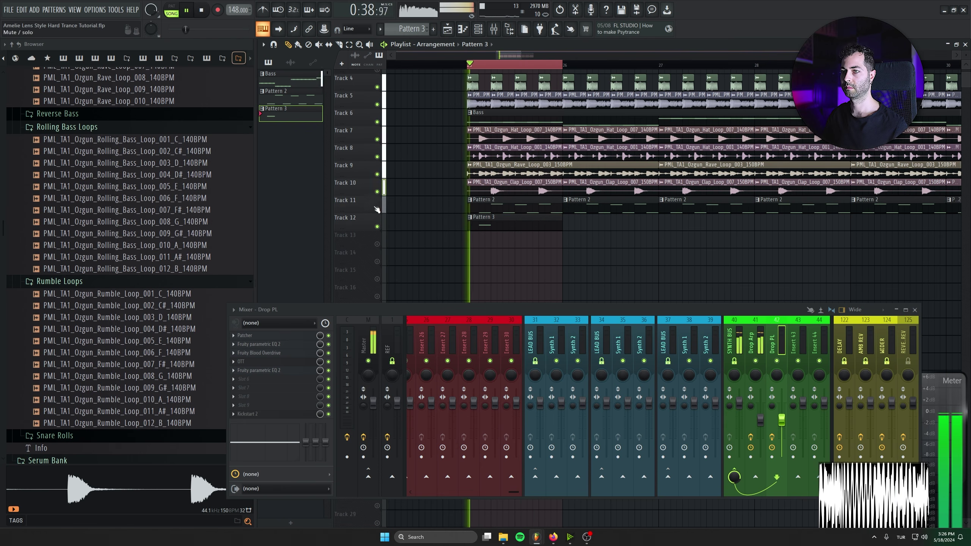
Mute playlist track 11 and move Pattern 3's G6 note to just before the middle of the first bar
{"action": "left_click", "coordinate": [378, 209]}
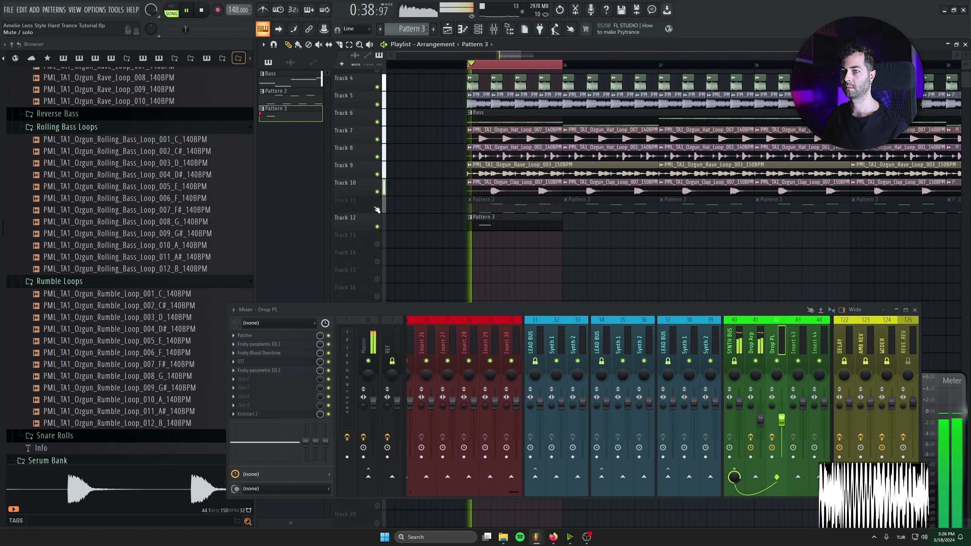
{"action": "double_click", "coordinate": [521, 218]}
{"action": "left_click_drag", "start_coordinate": [322, 104], "coordinate": [363, 97]}
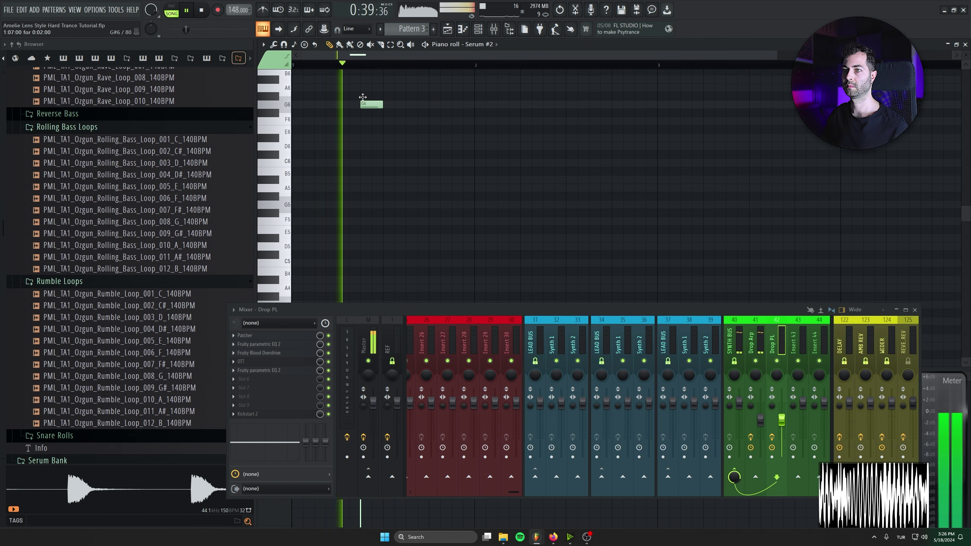
{"action": "scroll", "coordinate": [405, 220], "scroll_direction": "up", "scroll_amount": 3}
{"action": "left_click_drag", "start_coordinate": [371, 174], "coordinate": [383, 174]}
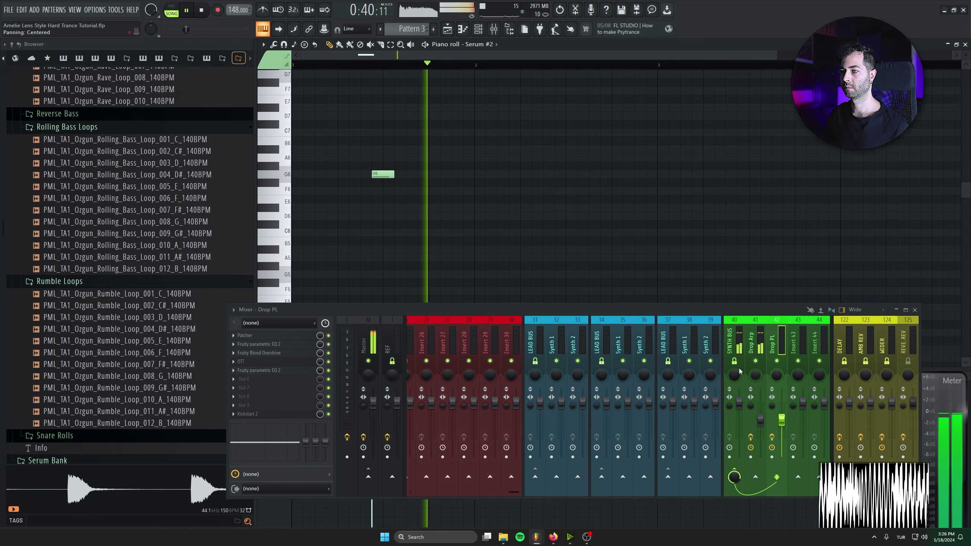
Route Serum #2 to mixer track 42 and bypass the Patcher effect on that track
{"action": "key", "text": "F6"}
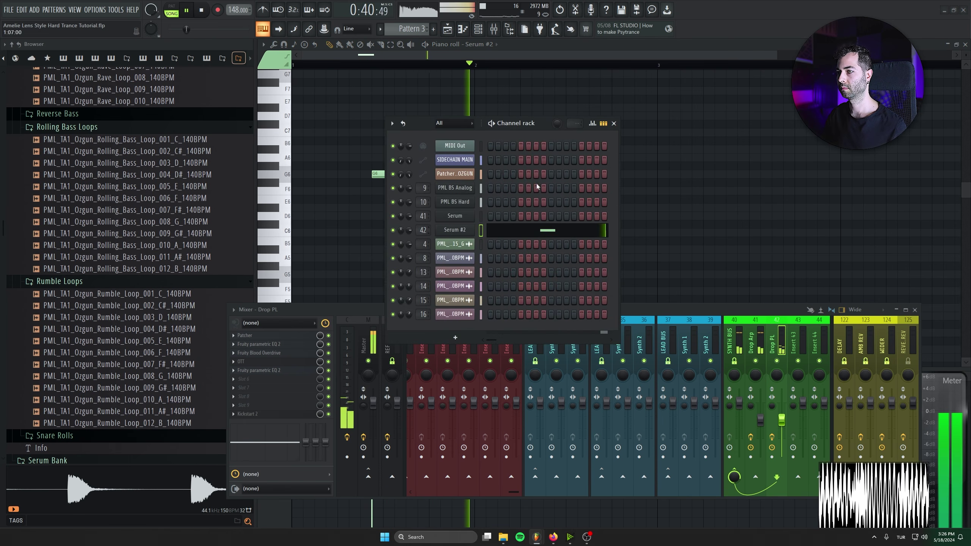
{"action": "key", "text": "F6"}
{"action": "left_click", "coordinate": [328, 335]}
Set the Drop PL mixer track's volume to 84% (-3.7 dB) and bypass its second Fruity parametric EQ 2
{"action": "left_click_drag", "start_coordinate": [781, 403], "coordinate": [781, 412]}
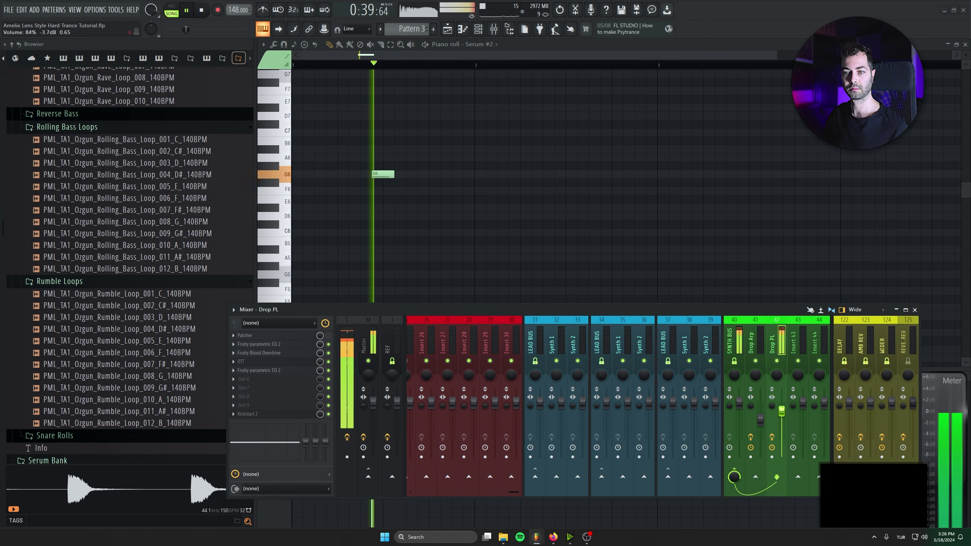
{"action": "left_click", "coordinate": [298, 344]}
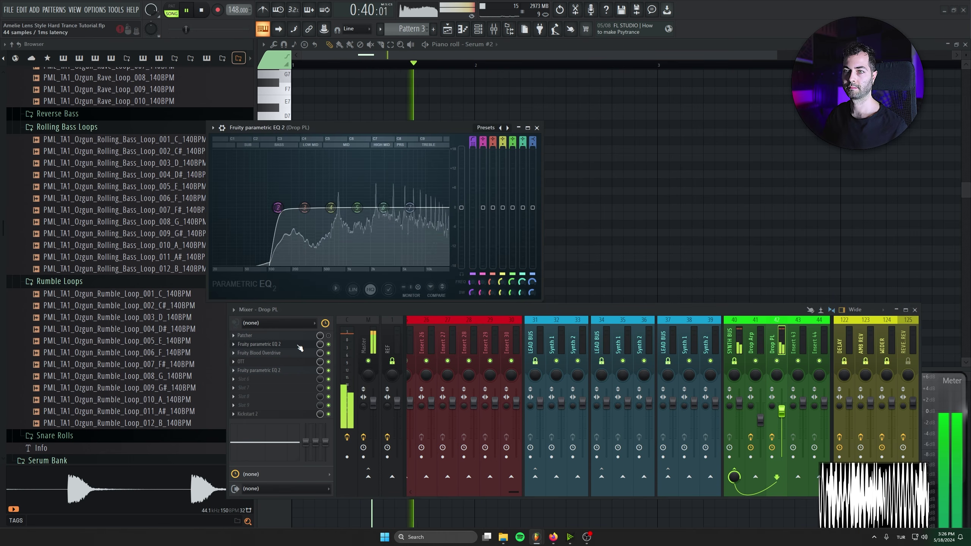
{"action": "left_click", "coordinate": [329, 370]}
Raise the Env 1 attack of Serum #2 to 76 ms
{"action": "key", "text": "F6"}
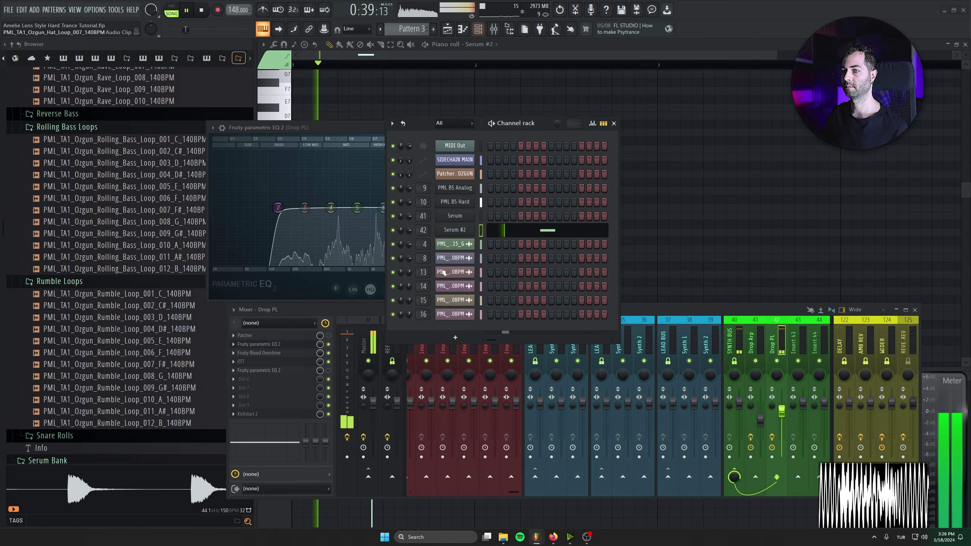
{"action": "left_click", "coordinate": [454, 230]}
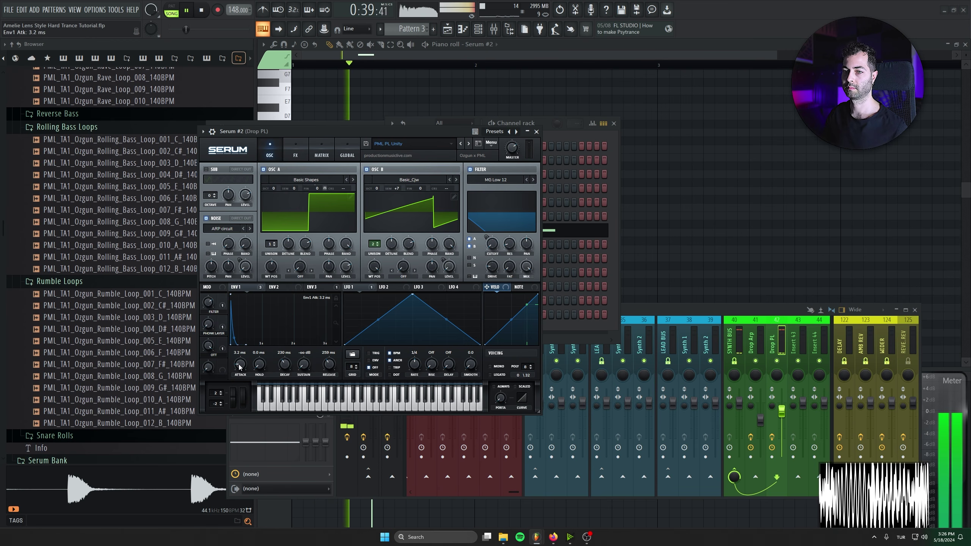
{"action": "left_click_drag", "start_coordinate": [239, 367], "coordinate": [242, 359]}
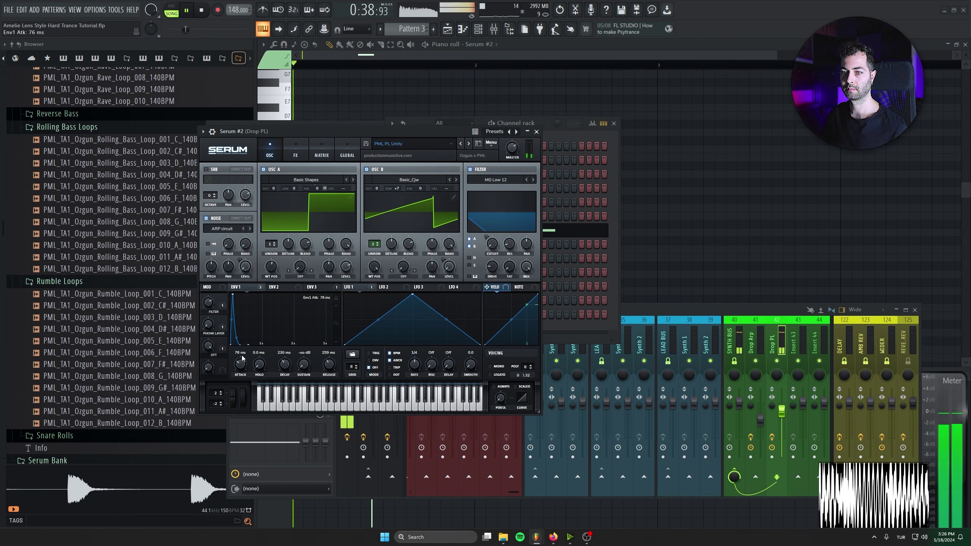
Set the Env 1 attack of Serum #2 to 0.5 ms and its reverb mix to 43%
{"action": "left_click_drag", "start_coordinate": [242, 357], "coordinate": [240, 368]}
{"action": "left_click", "coordinate": [298, 153]}
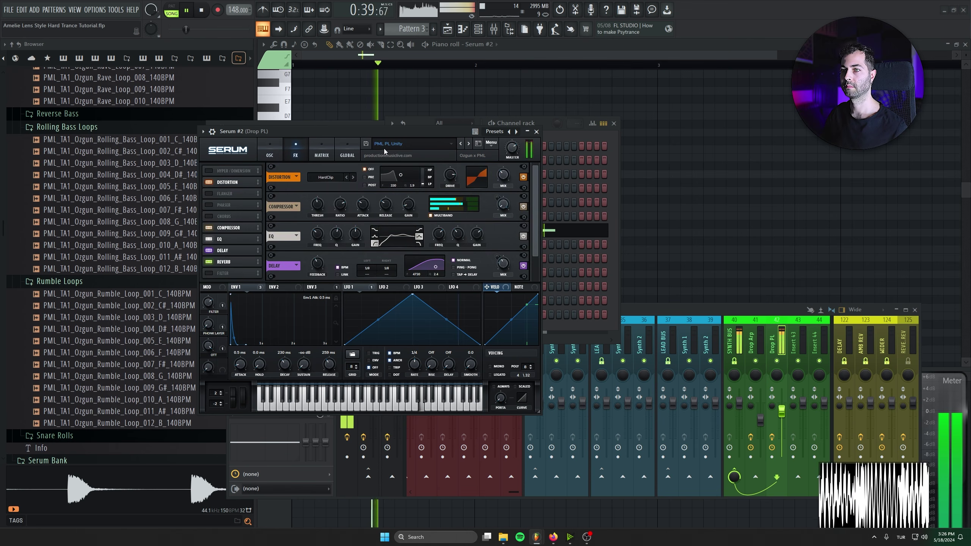
{"action": "left_click_drag", "start_coordinate": [384, 132], "coordinate": [446, 132]}
{"action": "left_click", "coordinate": [291, 261]}
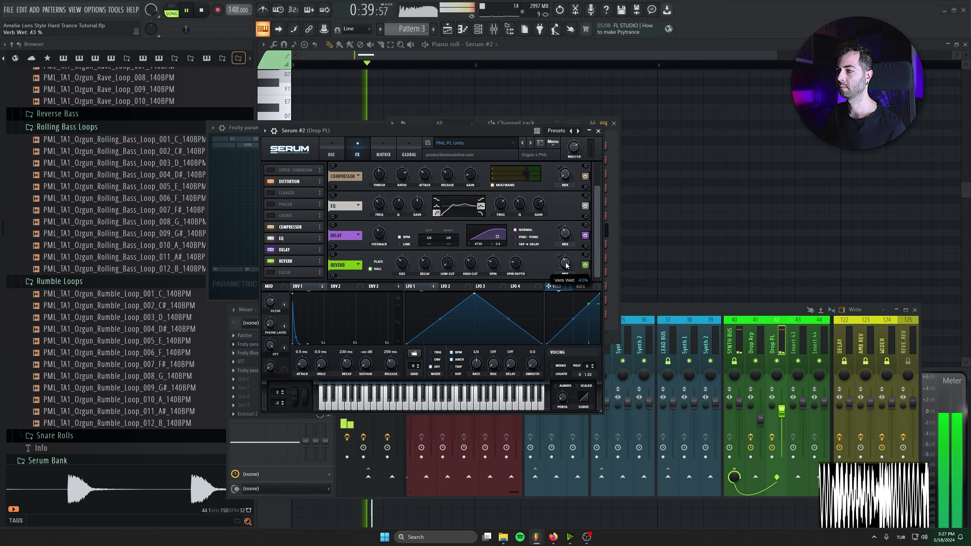
Stop playback and close the Serum #2, Channel rack, Fruity parametric EQ 2 and piano roll windows
{"action": "left_click", "coordinate": [599, 130]}
{"action": "left_click", "coordinate": [615, 123]}
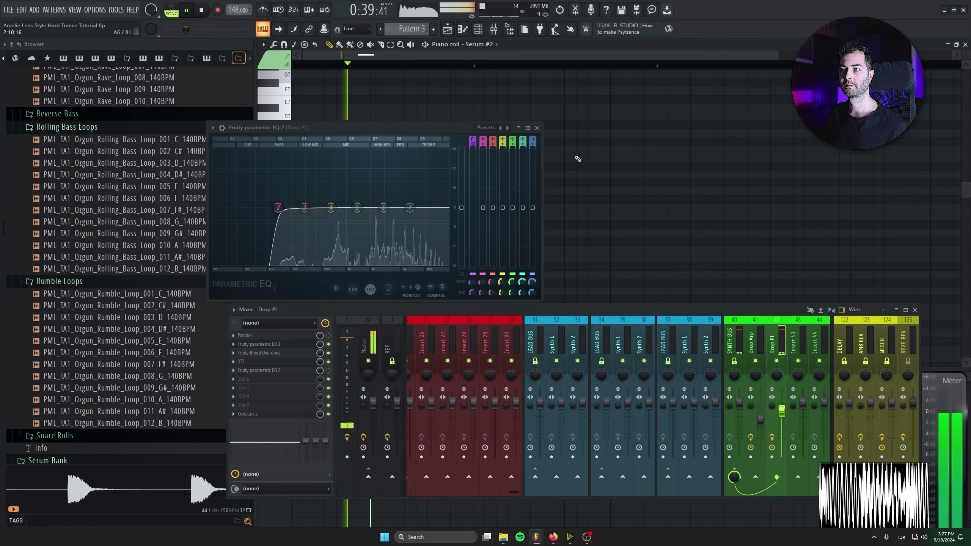
{"action": "left_click", "coordinate": [538, 128]}
{"action": "left_click", "coordinate": [202, 10]}
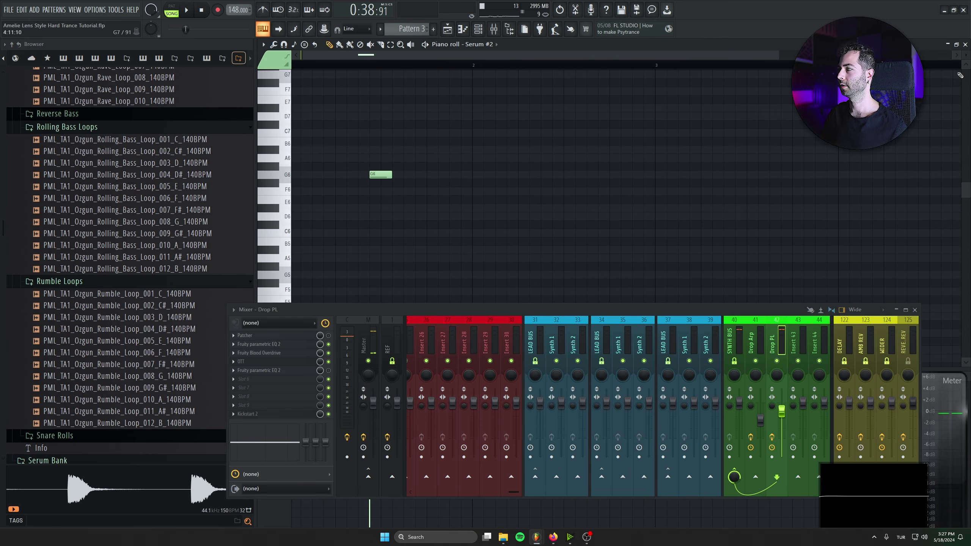
{"action": "left_click", "coordinate": [965, 45]}
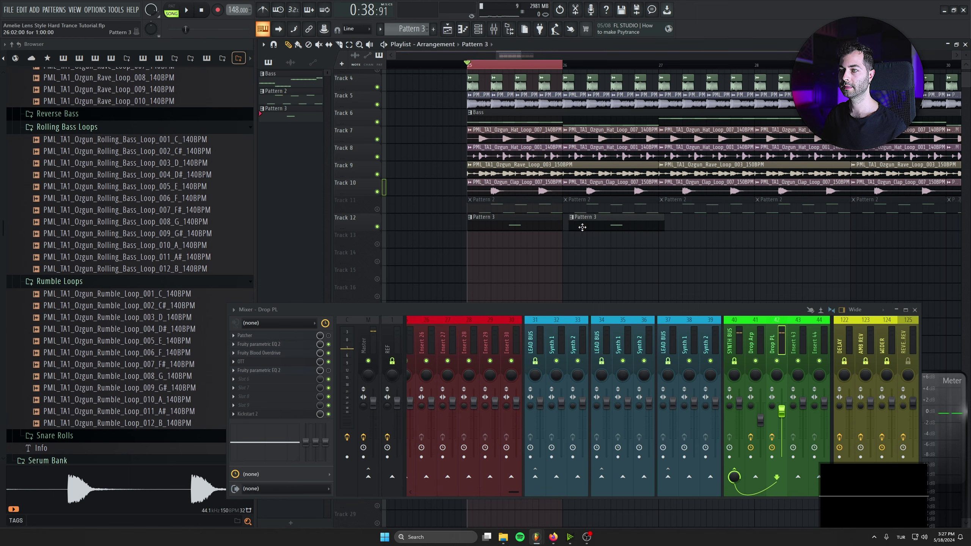
Repeat the Pattern 3 clip along Track 12 so it fills bars 25 to 32, and play the result
{"action": "scroll", "coordinate": [773, 65], "scroll_direction": "down", "scroll_amount": 3}
{"action": "left_click_drag", "start_coordinate": [849, 64], "coordinate": [432, 65]}
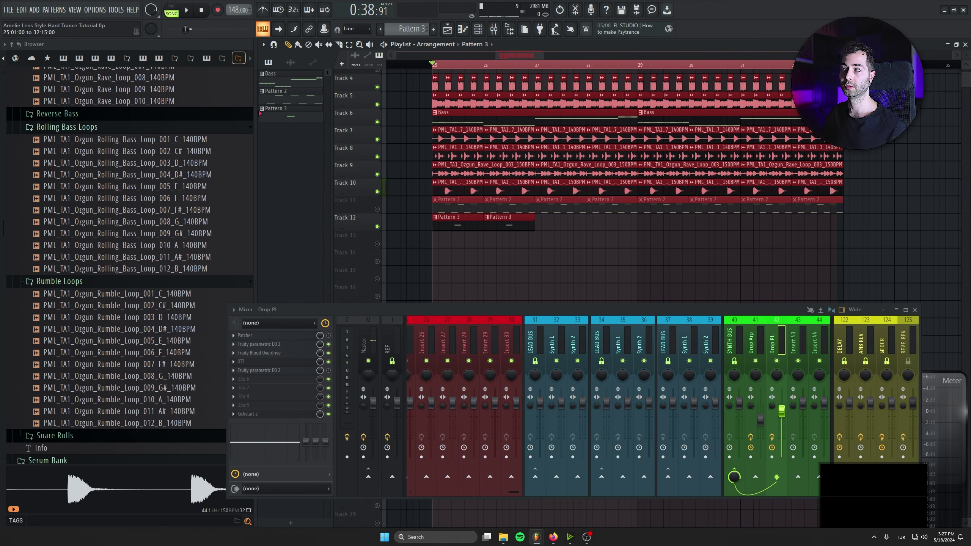
{"action": "left_click", "coordinate": [507, 225]}
{"action": "left_click_drag", "start_coordinate": [694, 232], "coordinate": [653, 226]}
{"action": "key", "text": "space"}
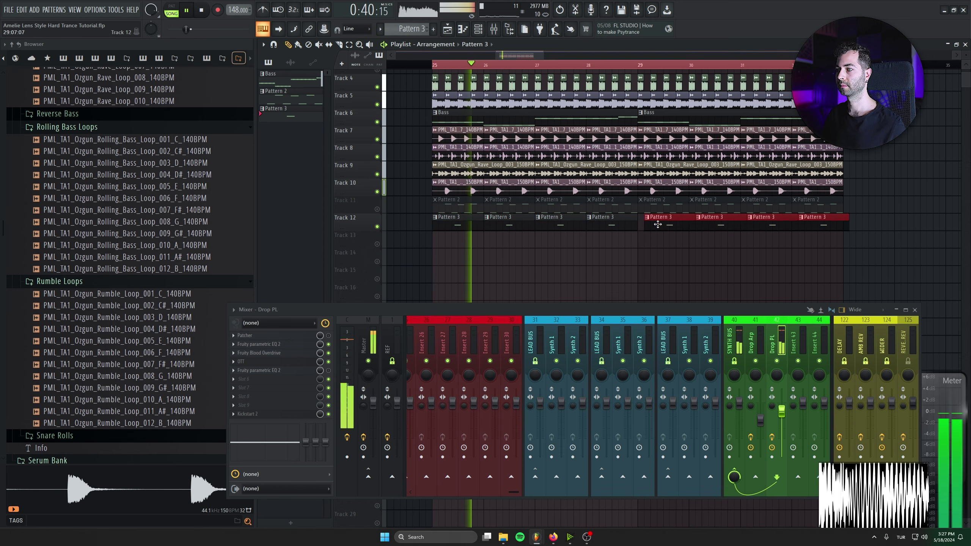
Unmute playlist track 11 and set the Drop PL mixer track's volume to 71% (-6.9 dB)
{"action": "left_click", "coordinate": [377, 210]}
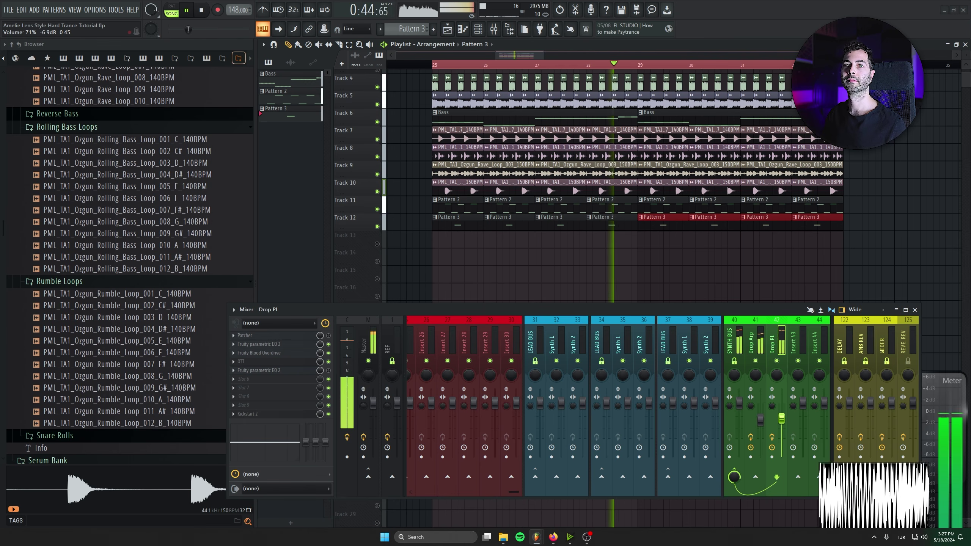
{"action": "left_click", "coordinate": [894, 245]}
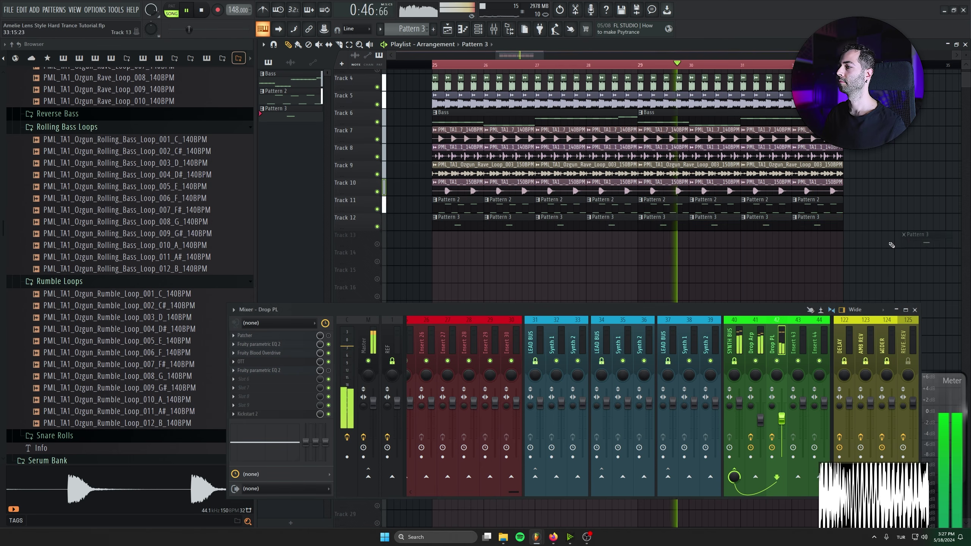
{"action": "scroll", "coordinate": [755, 269], "scroll_direction": "up", "scroll_amount": 2}
{"action": "scroll", "coordinate": [754, 269], "scroll_direction": "right", "scroll_amount": 1}
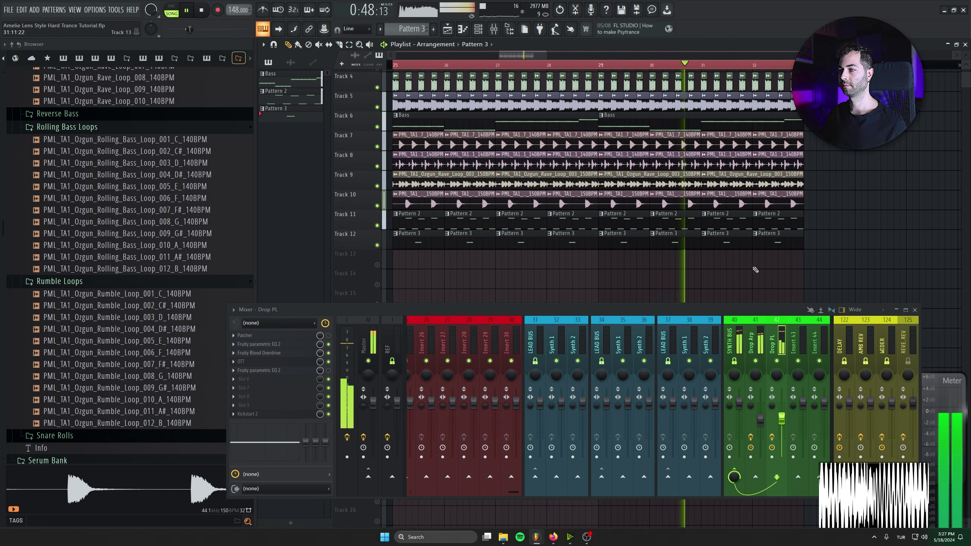
Close the mixer, save the project and stop playback of the arrangement
{"action": "left_click", "coordinate": [915, 310]}
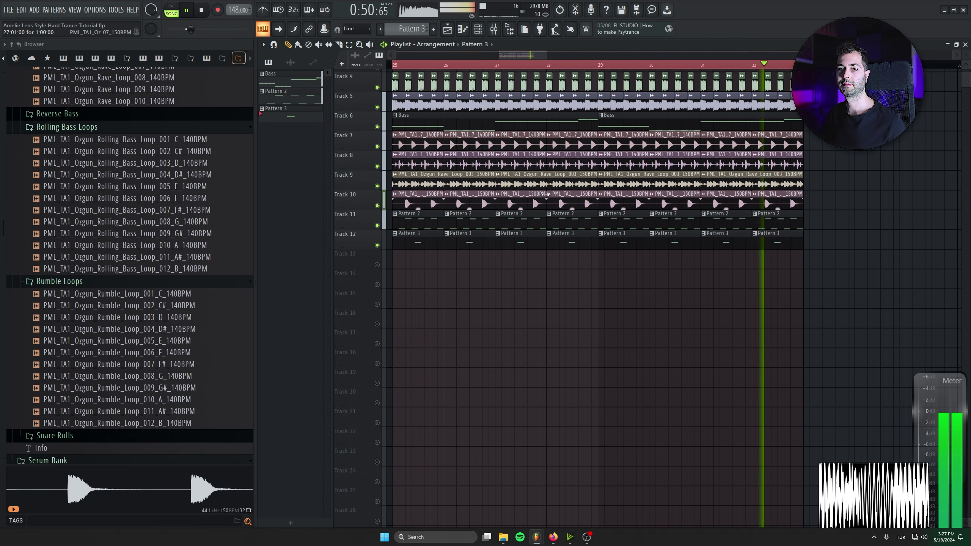
{"action": "scroll", "coordinate": [544, 199], "scroll_direction": "up", "scroll_amount": 2}
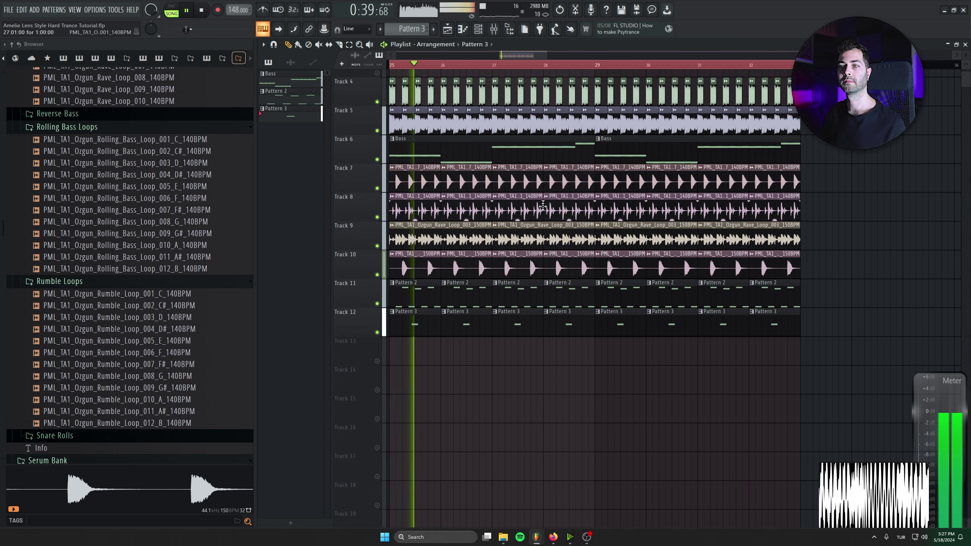
{"action": "left_click_drag", "start_coordinate": [543, 207], "coordinate": [551, 186]}
{"action": "key", "text": "ctrl+s"}
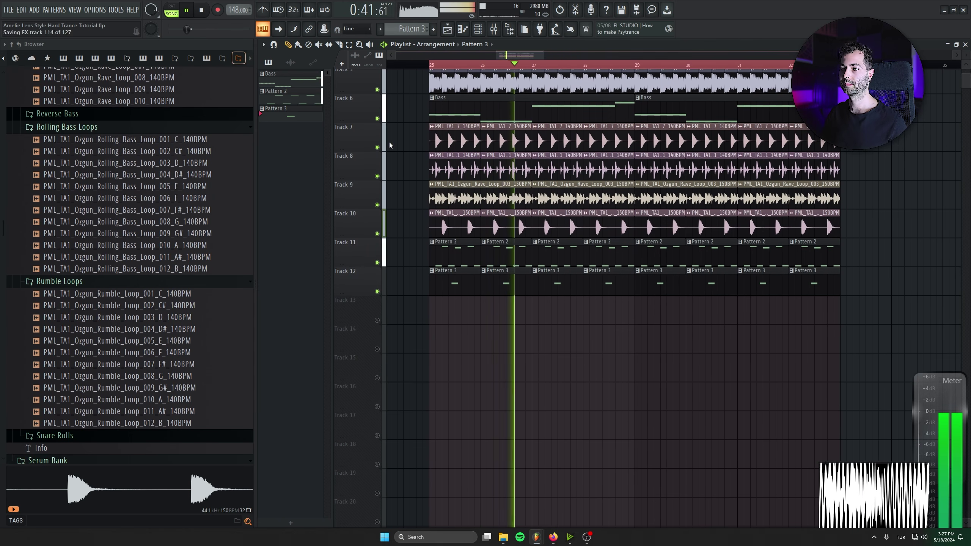
{"action": "key", "text": "space"}
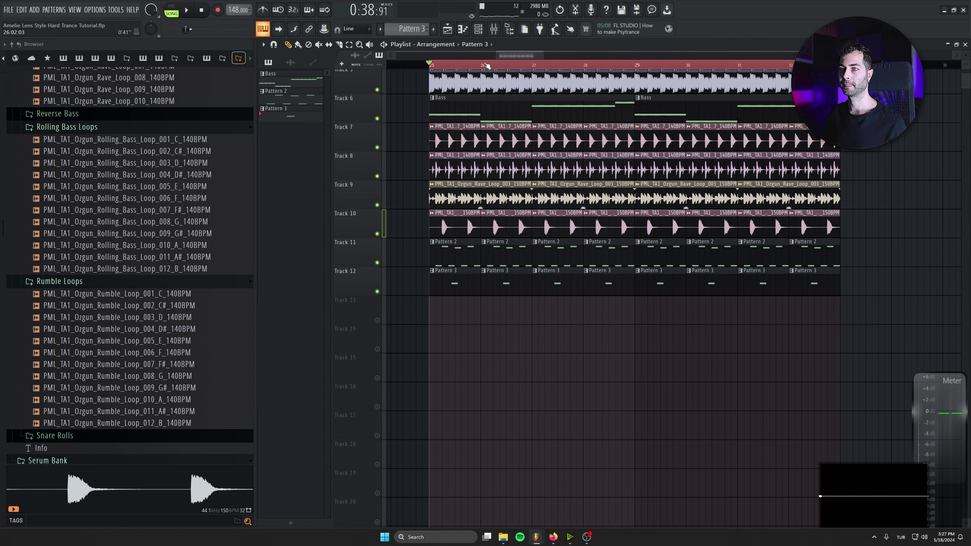
{"action": "left_click_drag", "start_coordinate": [524, 291], "coordinate": [528, 312]}
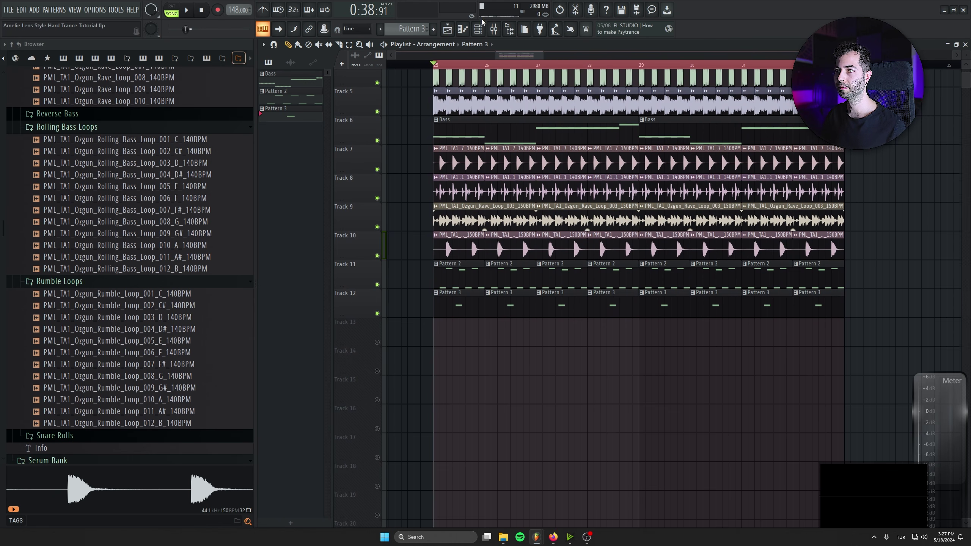
Create a new pattern named VOX and place it at bar 25 on Track 13
{"action": "left_click", "coordinate": [432, 28]}
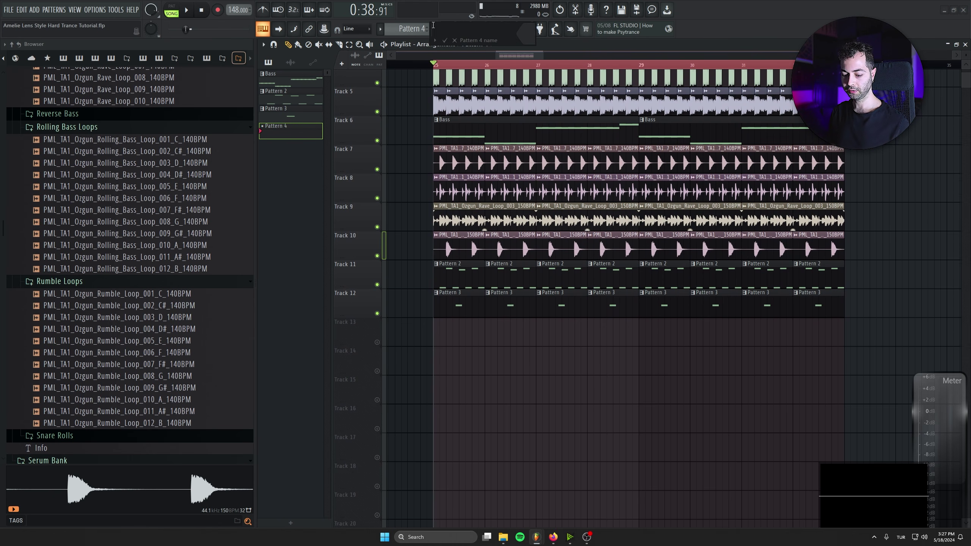
{"action": "type", "text": "VOX"}
{"action": "key", "text": "Return"}
{"action": "scroll", "coordinate": [451, 306], "scroll_direction": "down", "scroll_amount": 1}
{"action": "left_click", "coordinate": [437, 301]}
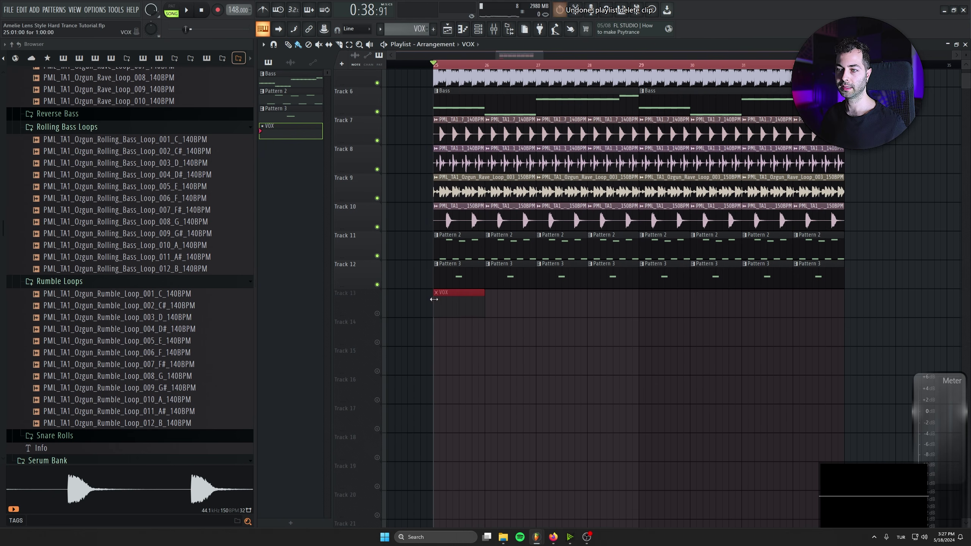
Solo Track 13 and copy all notes of the Bass pattern
{"action": "right_click", "coordinate": [378, 314]}
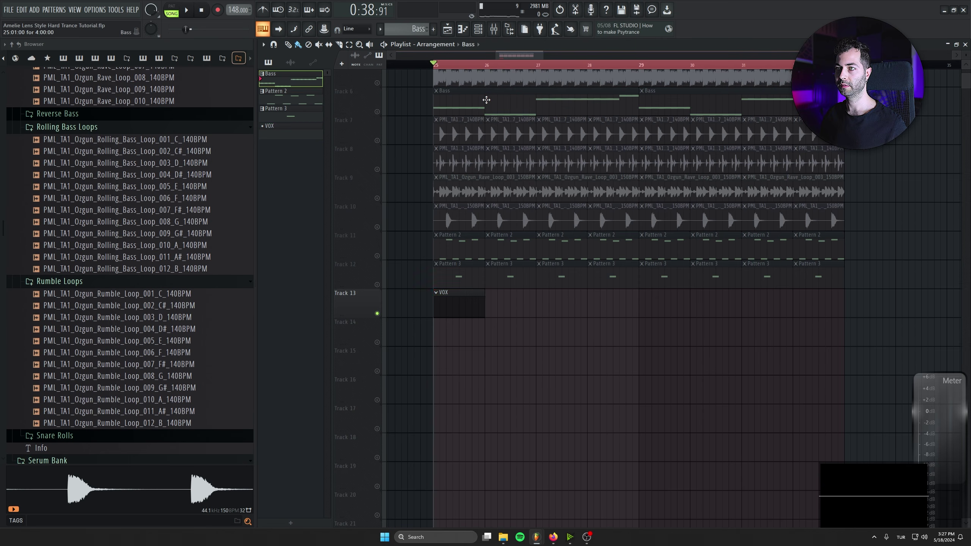
{"action": "double_click", "coordinate": [486, 99]}
{"action": "scroll", "coordinate": [506, 267], "scroll_direction": "down", "scroll_amount": 3}
{"action": "key", "text": "ctrl+a"}
{"action": "key", "text": "Escape"}
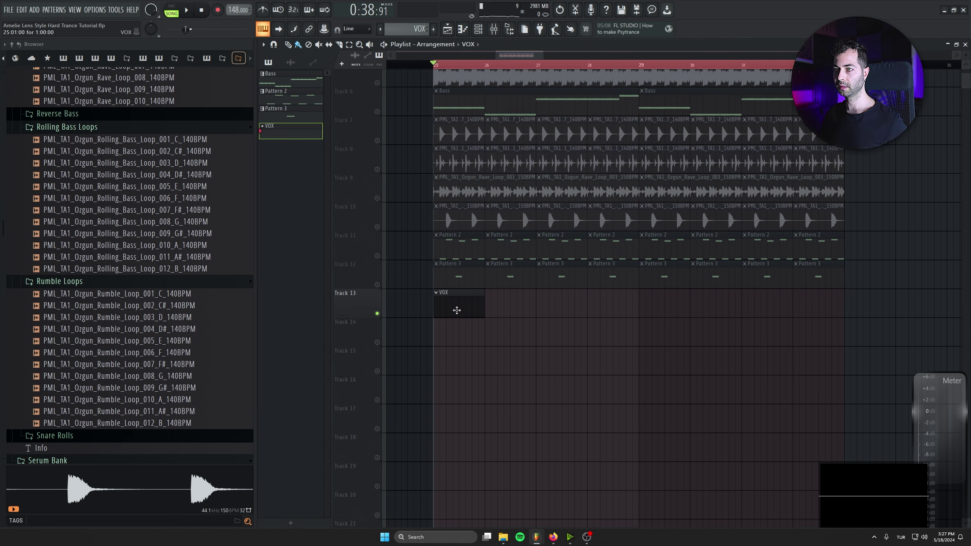
Clone the Serum #2 channel and paste the copied bass notes into the clone's piano roll in the VOX pattern
{"action": "key", "text": "F6"}
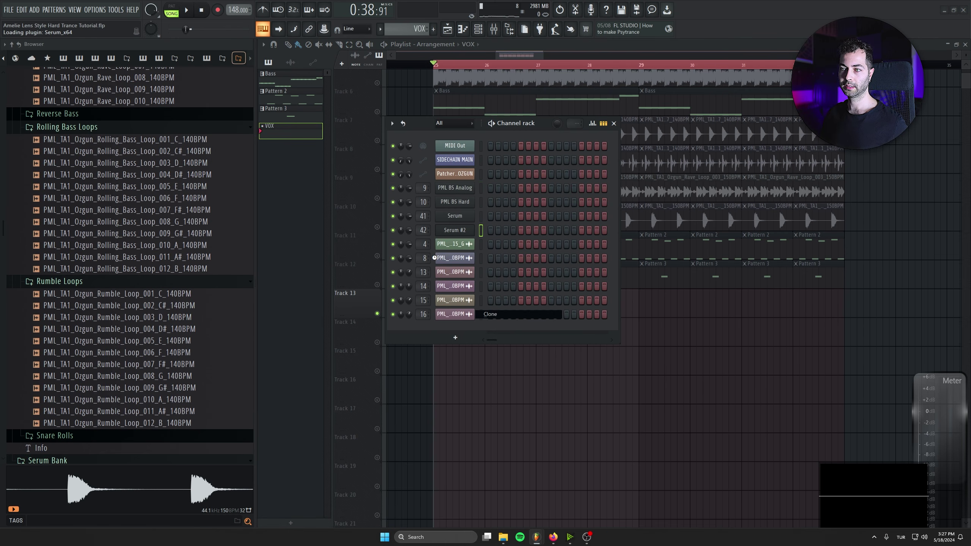
{"action": "left_click_drag", "start_coordinate": [492, 141], "coordinate": [508, 357]}
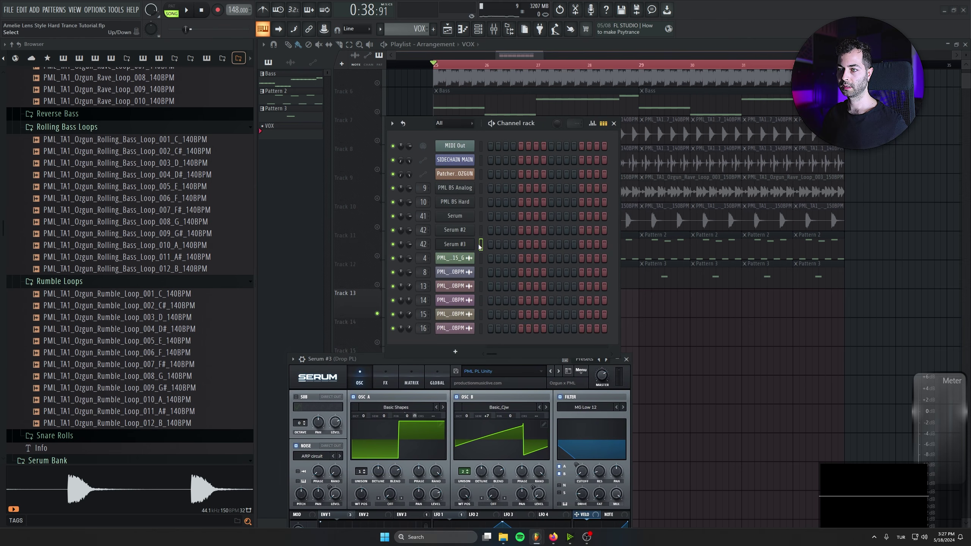
{"action": "right_click", "coordinate": [473, 239]}
{"action": "left_click", "coordinate": [490, 246]}
{"action": "key", "text": "ctrl+v"}
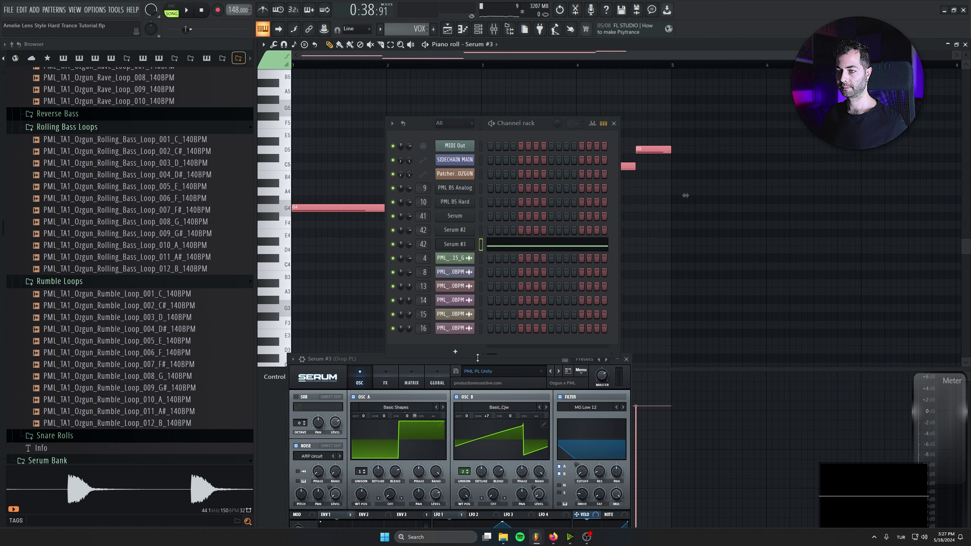
Load the PML LD Vocal preset from the OZGUN > TA bank into Serum #3
{"action": "left_click_drag", "start_coordinate": [369, 358], "coordinate": [364, 222]}
{"action": "left_click", "coordinate": [480, 234]}
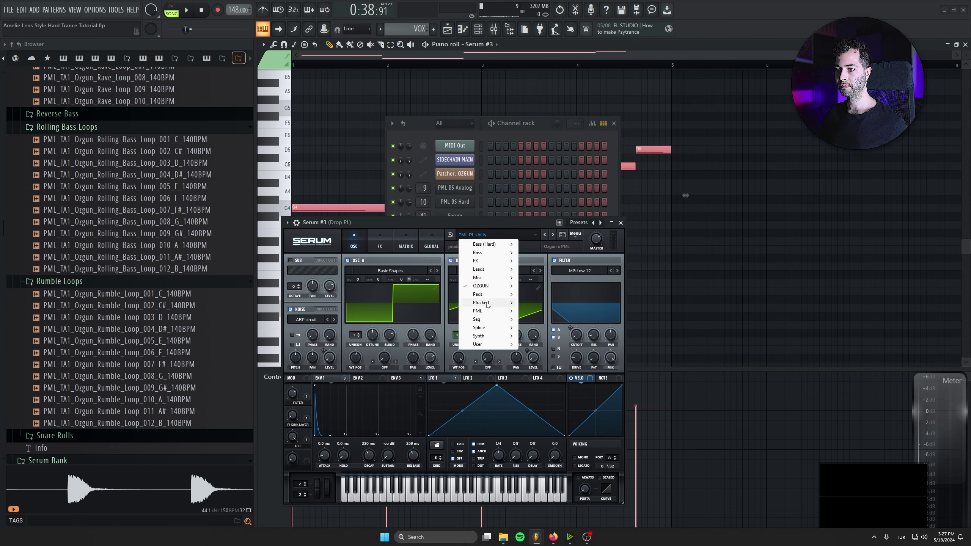
{"action": "mouse_move", "coordinate": [493, 286]}
{"action": "mouse_move", "coordinate": [564, 321]}
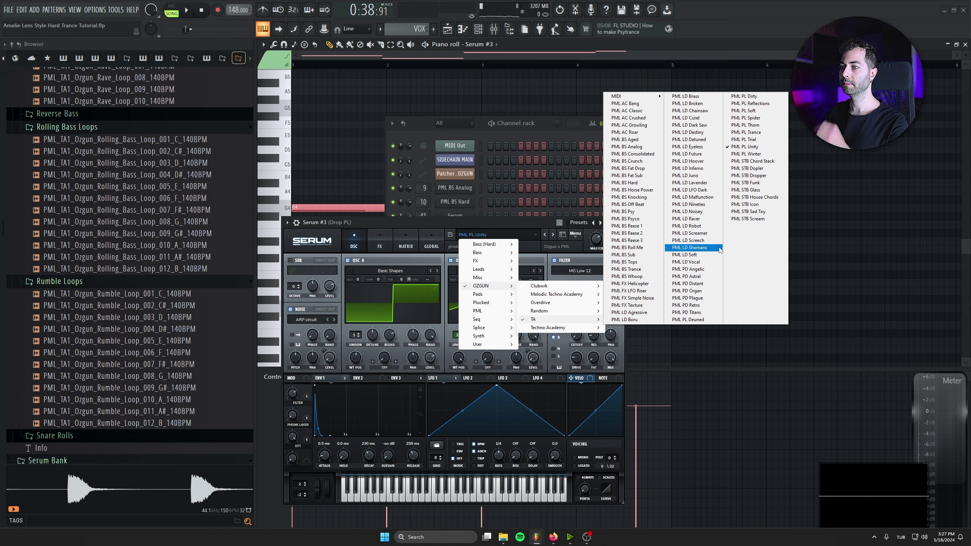
{"action": "left_click", "coordinate": [715, 265]}
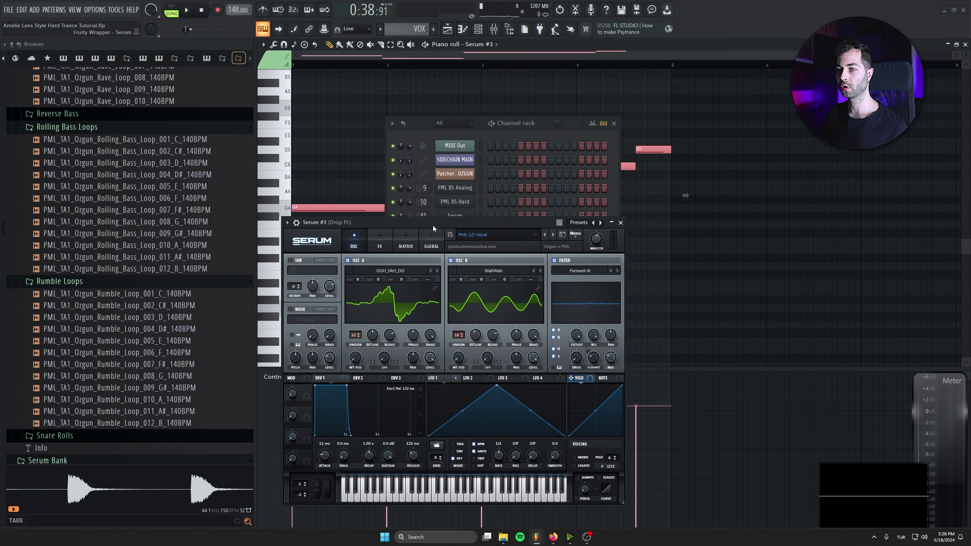
{"action": "left_click_drag", "start_coordinate": [432, 225], "coordinate": [435, 267]}
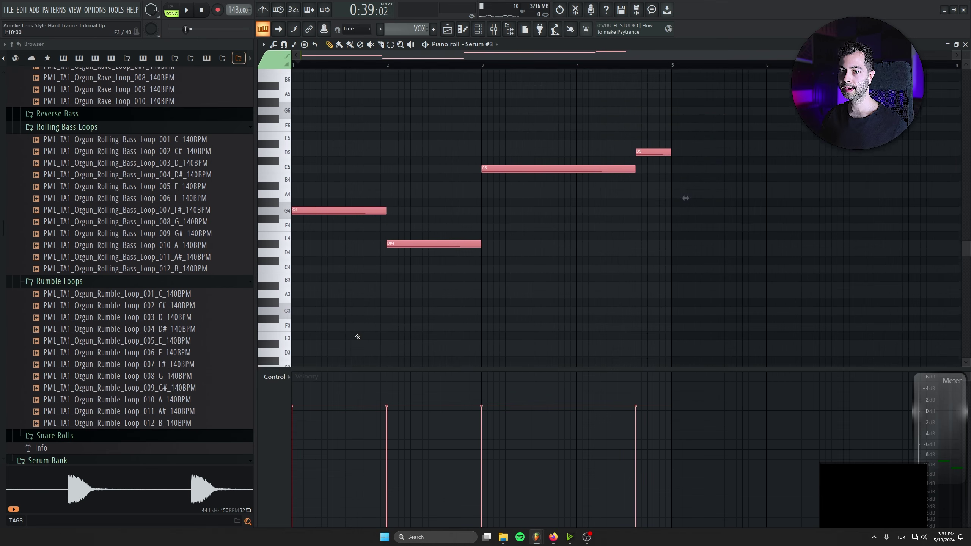
Duplicate all four Serum #3 notes two octaves higher
{"action": "scroll", "coordinate": [354, 336], "scroll_direction": "up", "scroll_amount": 4}
{"action": "left_click_drag", "start_coordinate": [679, 289], "coordinate": [685, 142]}
{"action": "left_click_drag", "start_coordinate": [307, 146], "coordinate": [308, 78]}
{"action": "left_click_drag", "start_coordinate": [357, 184], "coordinate": [385, 208]}
{"action": "scroll", "coordinate": [311, 220], "scroll_direction": "down", "scroll_amount": 3}
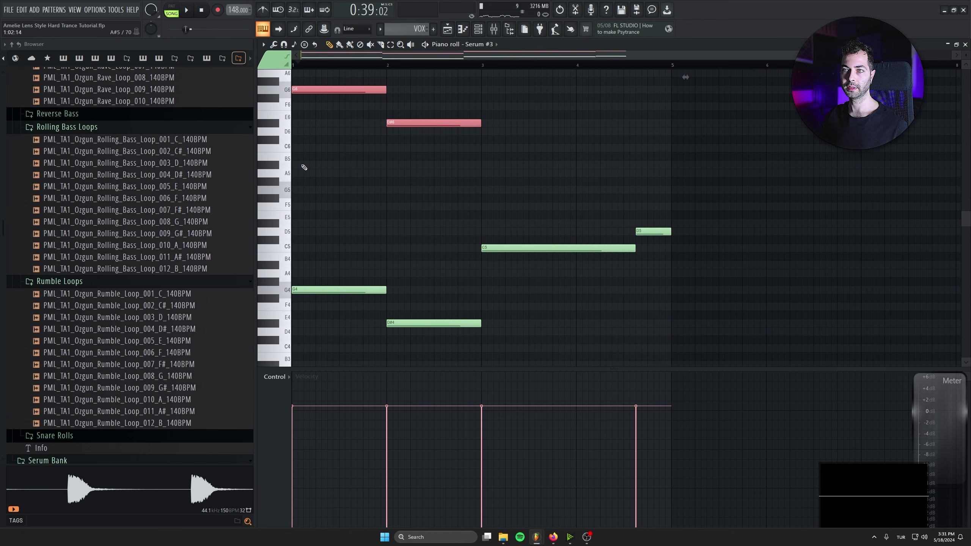
Add a one-bar A#5 note in bar 1 and a one-bar A5 note in bar 2, and play the chords
{"action": "left_click_drag", "start_coordinate": [304, 168], "coordinate": [447, 168]}
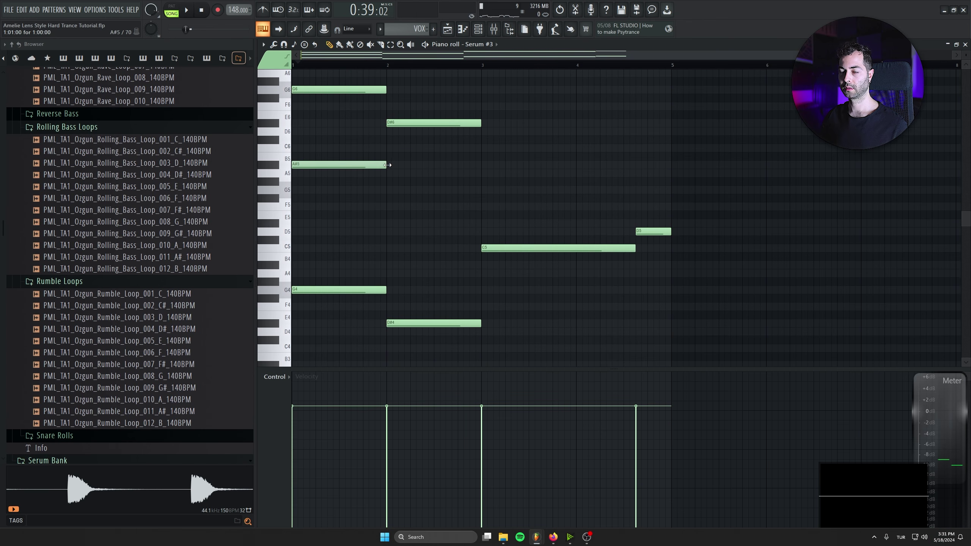
{"action": "scroll", "coordinate": [398, 310], "scroll_direction": "down", "scroll_amount": 4}
{"action": "scroll", "coordinate": [409, 233], "scroll_direction": "up", "scroll_amount": 6}
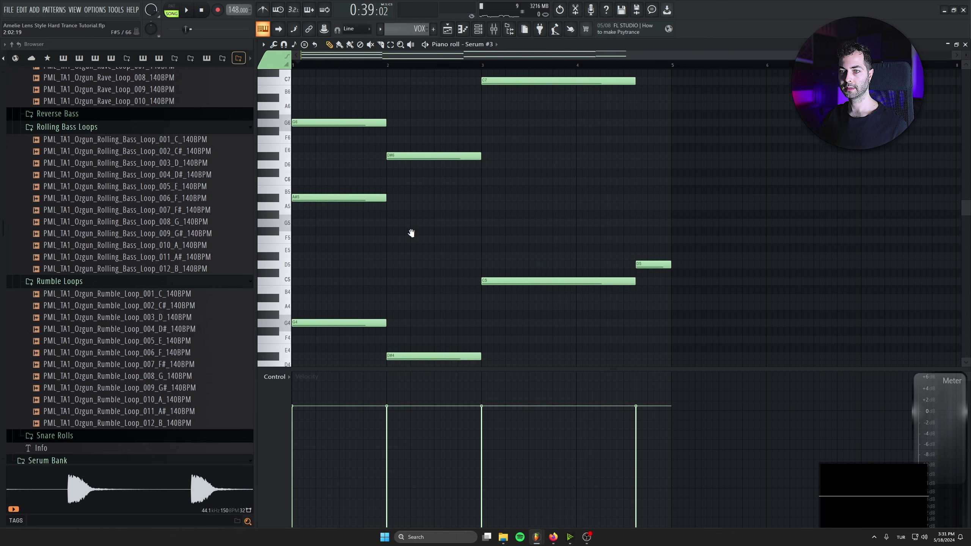
{"action": "left_click", "coordinate": [389, 207]}
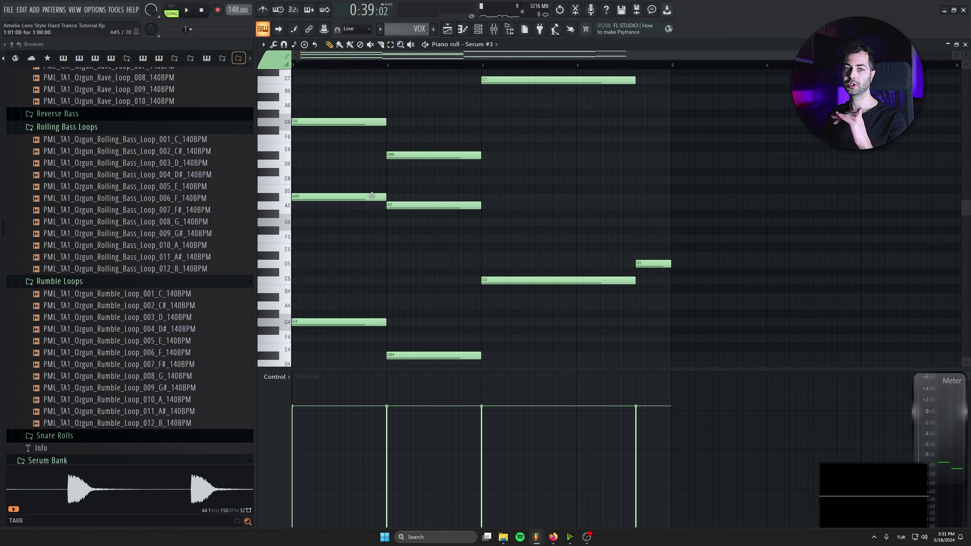
{"action": "key", "text": "space"}
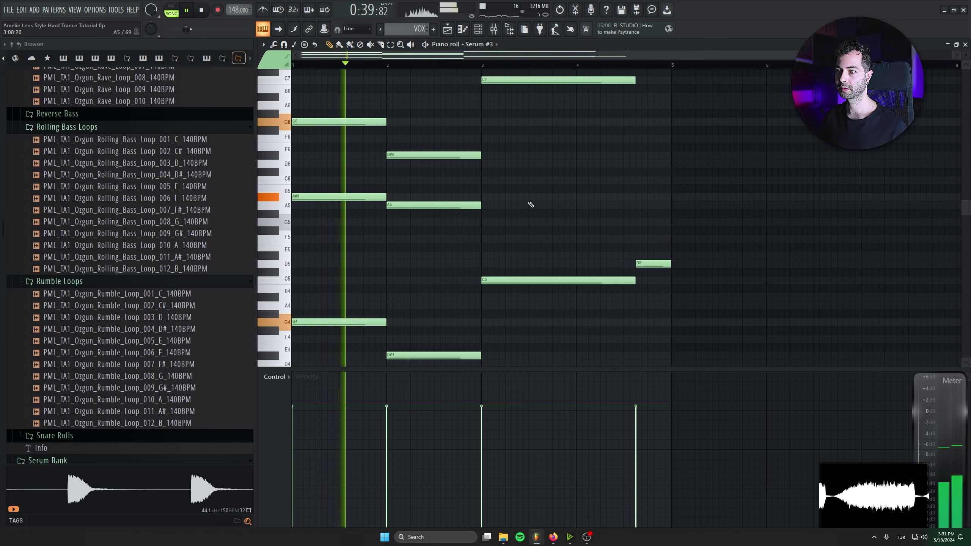
{"action": "scroll", "coordinate": [547, 209], "scroll_direction": "up", "scroll_amount": 3}
{"action": "scroll", "coordinate": [550, 212], "scroll_direction": "down", "scroll_amount": 2}
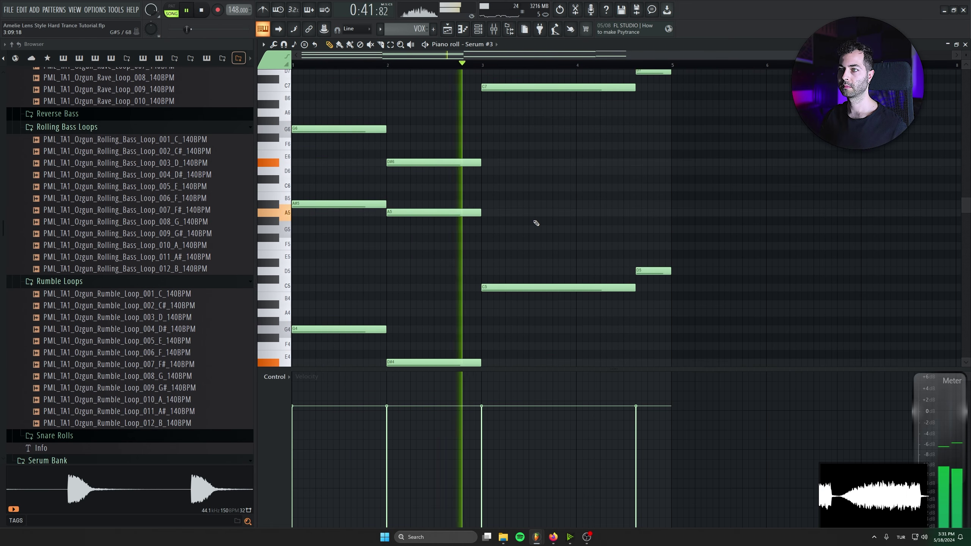
{"action": "key", "text": "space"}
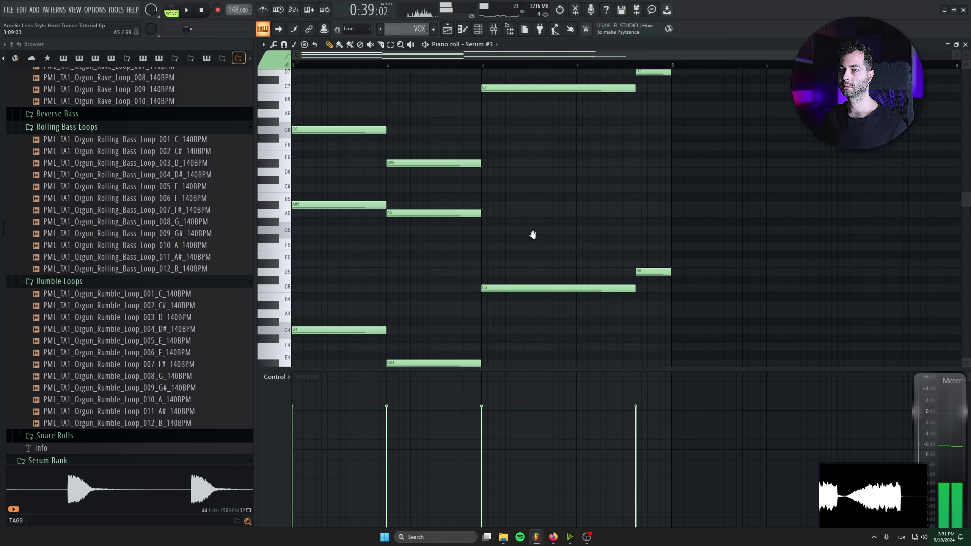
Move the C7 note in bar 3 down an octave to C6 and play the chords
{"action": "scroll", "coordinate": [529, 223], "scroll_direction": "up", "scroll_amount": 3}
{"action": "key", "text": "ctrl+Down"}
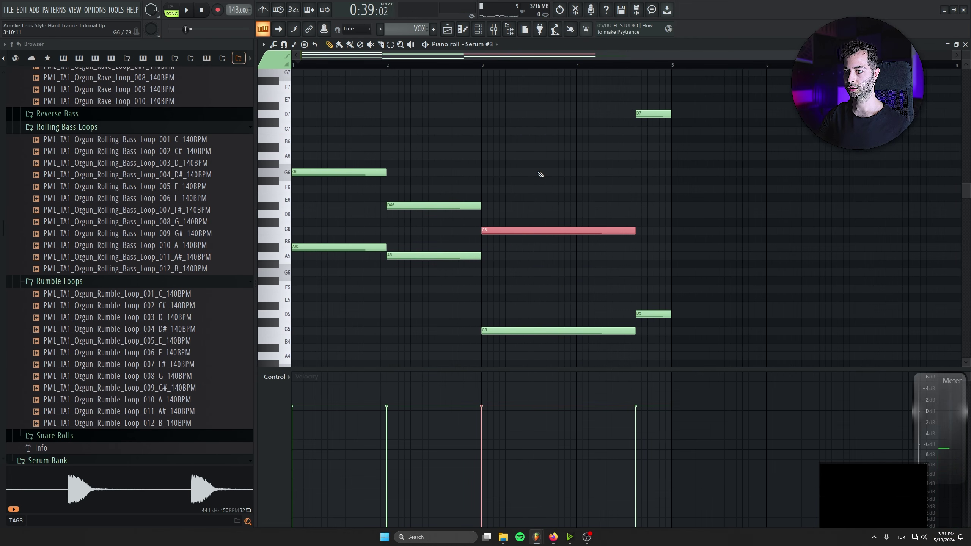
{"action": "key", "text": "space"}
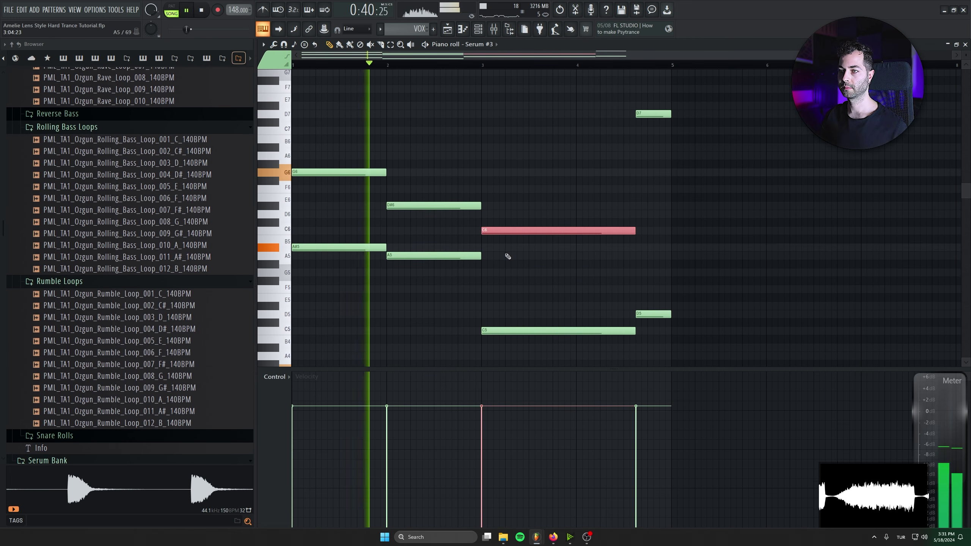
Lower the C6 note in bar 3 to A#5, play the chords, and deselect the note
{"action": "key", "text": "shift+Down"}
{"action": "key", "text": "shift+Down"}
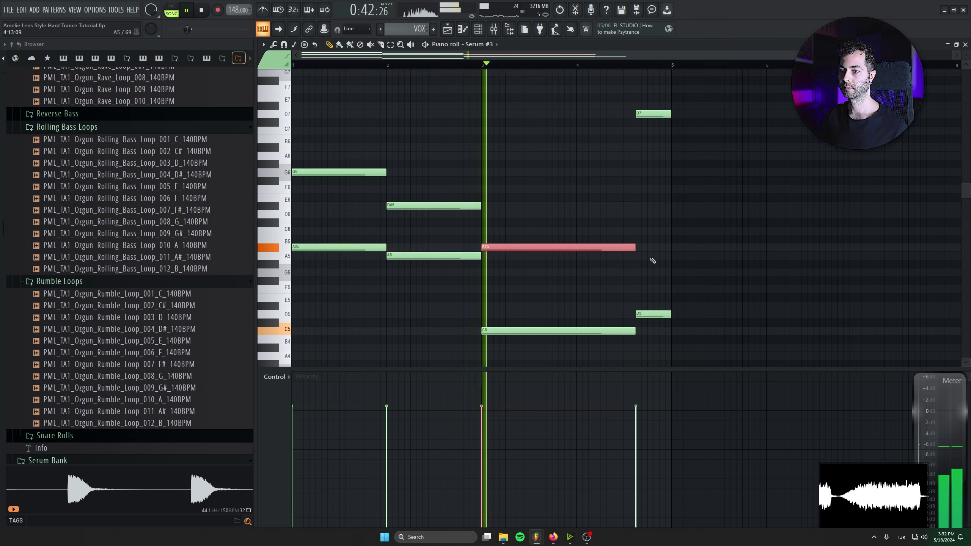
{"action": "key", "text": "space"}
{"action": "key", "text": "space"}
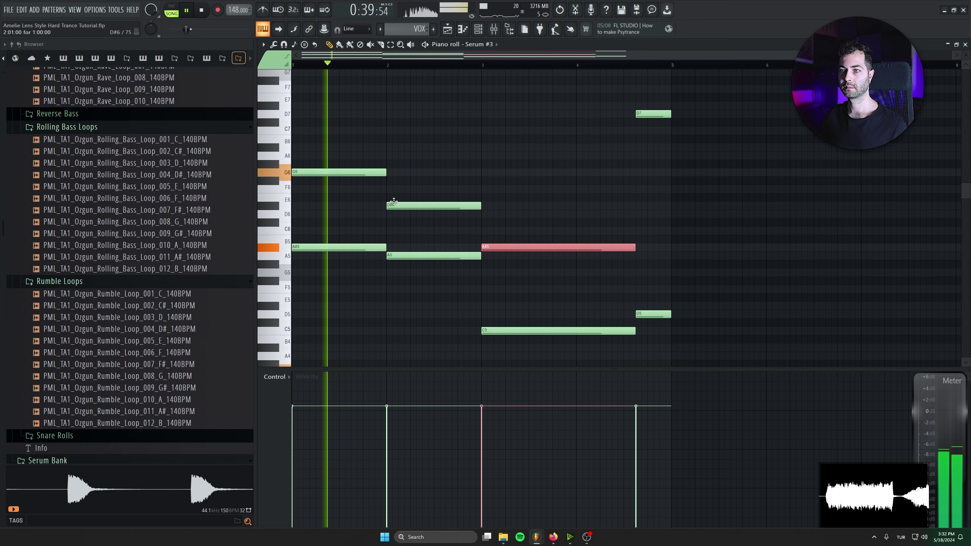
{"action": "key", "text": "ctrl+d"}
{"action": "scroll", "coordinate": [427, 145], "scroll_direction": "down", "scroll_amount": 3}
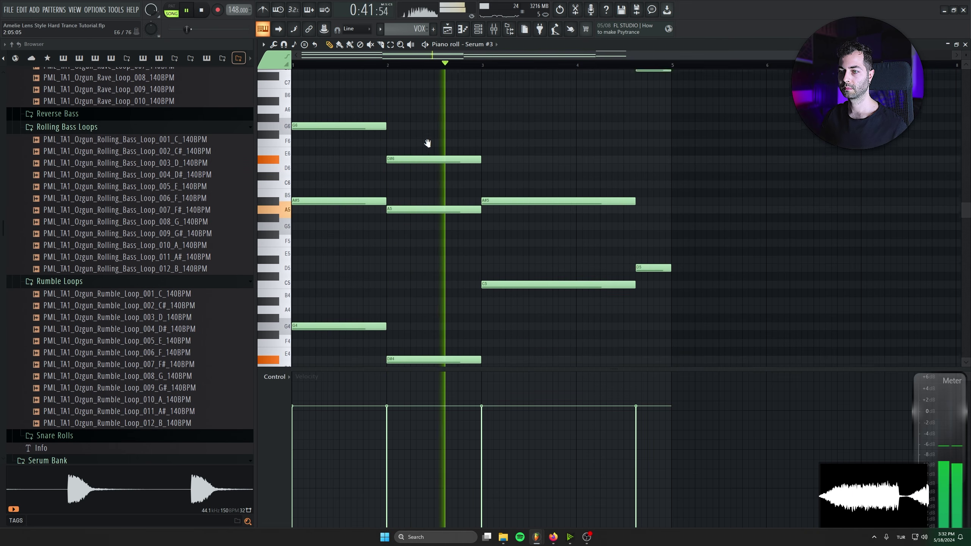
Raise the D#6 note in bar 2 to A#6 and play the chords
{"action": "key", "text": "space"}
{"action": "left_click_drag", "start_coordinate": [434, 164], "coordinate": [425, 111]}
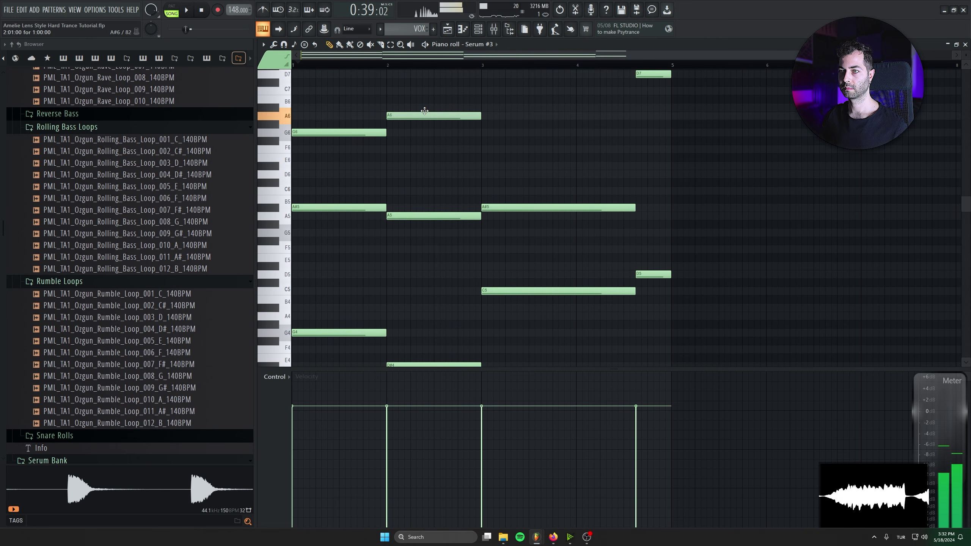
{"action": "key", "text": "space"}
{"action": "scroll", "coordinate": [432, 194], "scroll_direction": "up", "scroll_amount": 4}
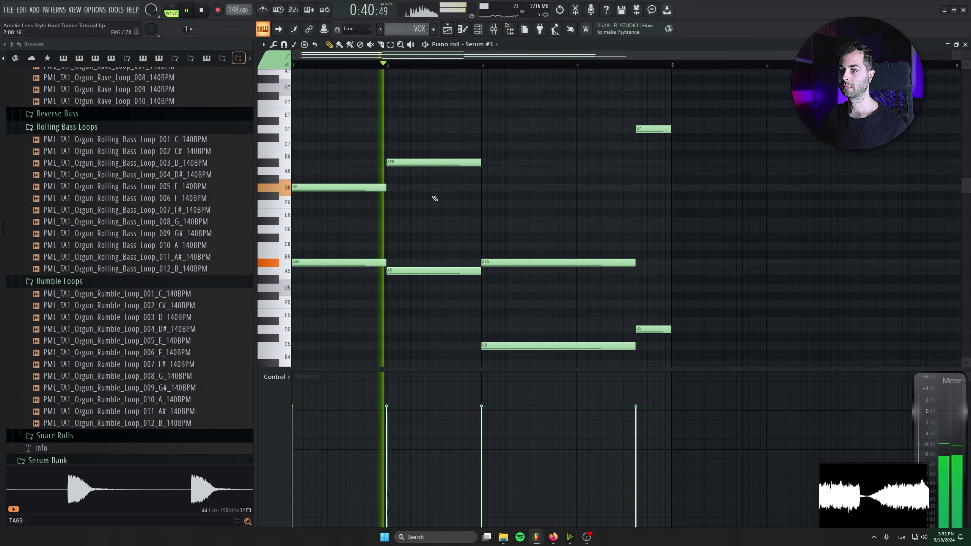
{"action": "key", "text": "space"}
{"action": "scroll", "coordinate": [459, 168], "scroll_direction": "down", "scroll_amount": 3}
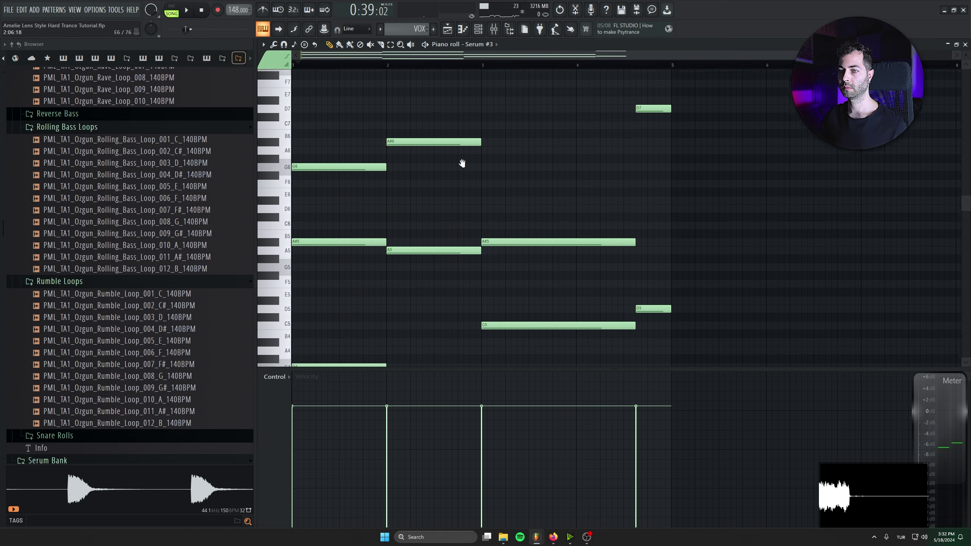
{"action": "scroll", "coordinate": [460, 192], "scroll_direction": "up", "scroll_amount": 1}
{"action": "left_click_drag", "start_coordinate": [422, 110], "coordinate": [453, 308]}
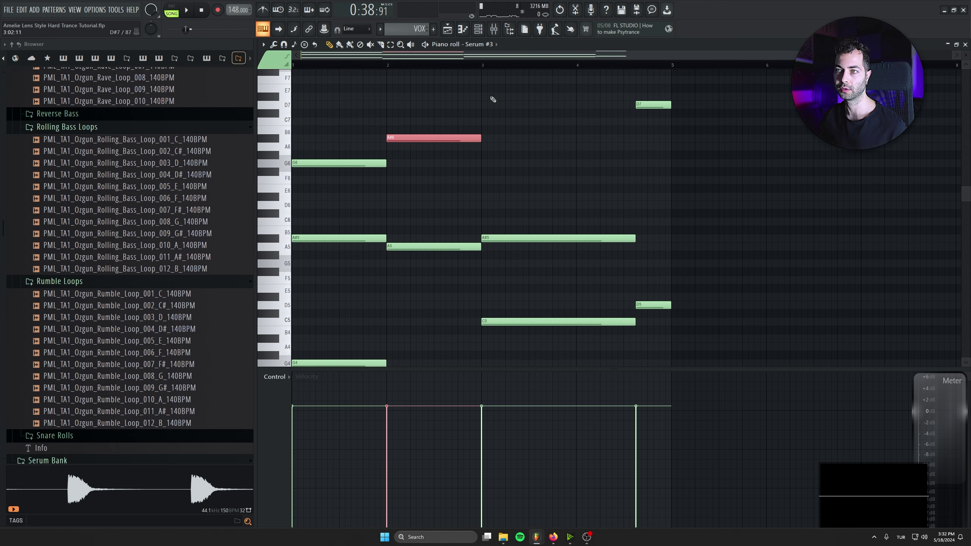
{"action": "key", "text": "space"}
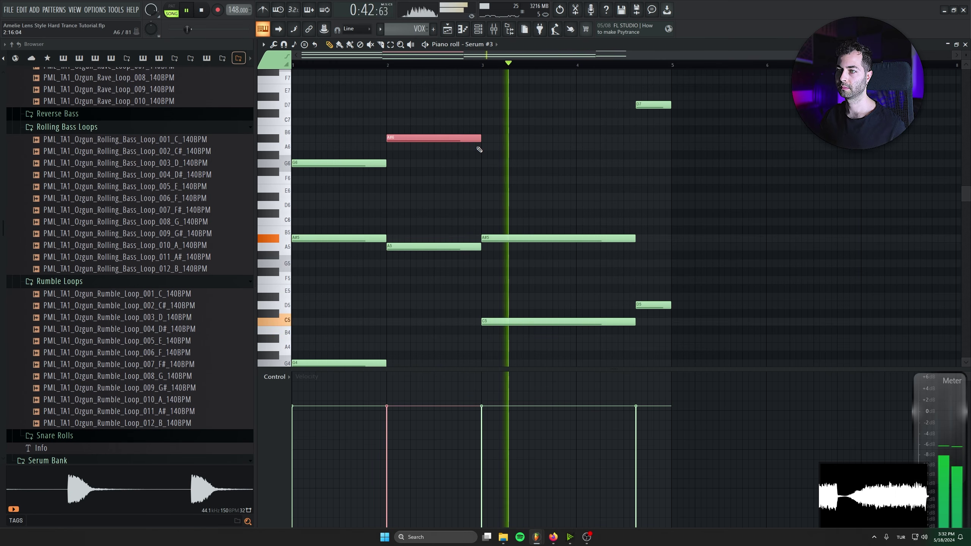
Add a G6 note at bar 3, extend it to match the C5 note's length, and play the chords
{"action": "scroll", "coordinate": [544, 170], "scroll_direction": "down", "scroll_amount": 1}
{"action": "left_click", "coordinate": [483, 136]}
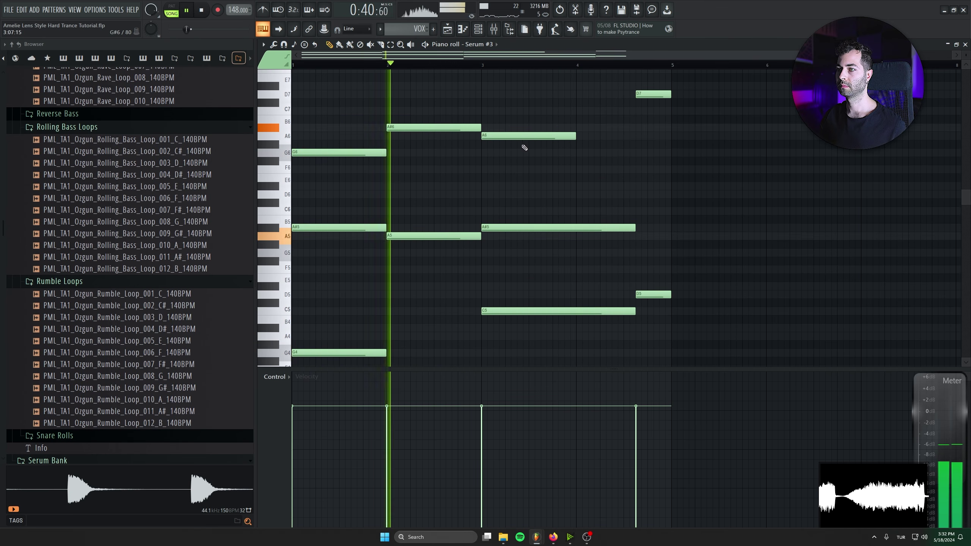
{"action": "left_click_drag", "start_coordinate": [549, 137], "coordinate": [636, 153]}
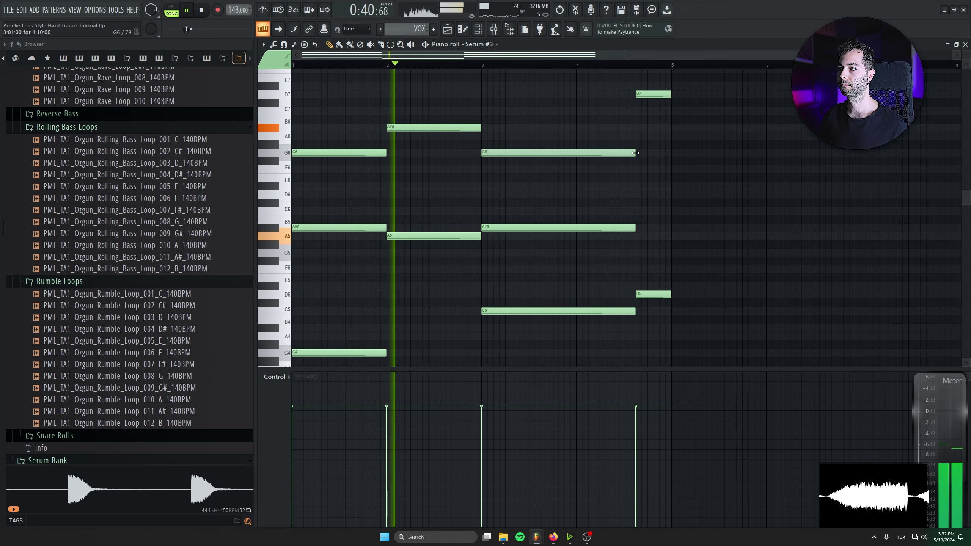
{"action": "key", "text": "space"}
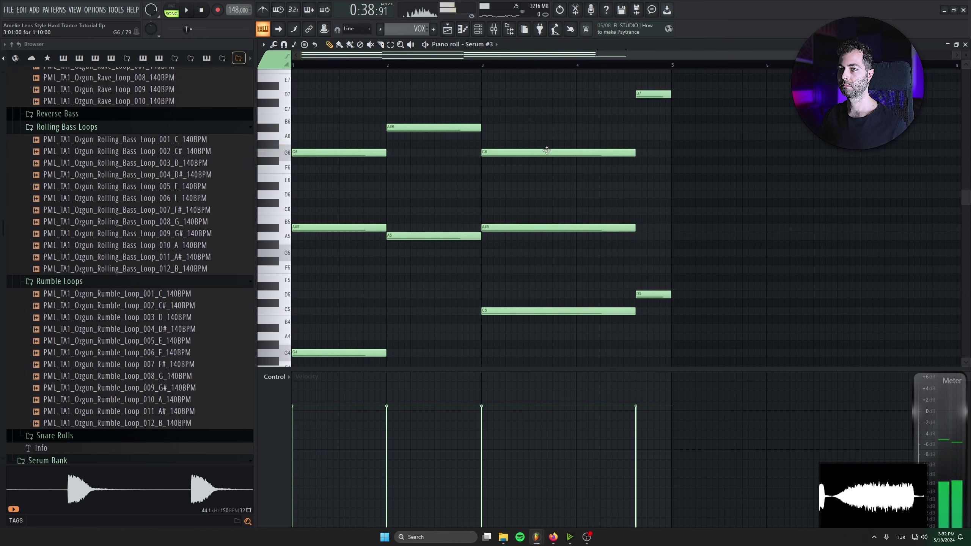
Lower the long G6 note in bar 3 to D#6, playing the chords to compare pitches
{"action": "left_click_drag", "start_coordinate": [547, 151], "coordinate": [549, 169]}
{"action": "key", "text": "space"}
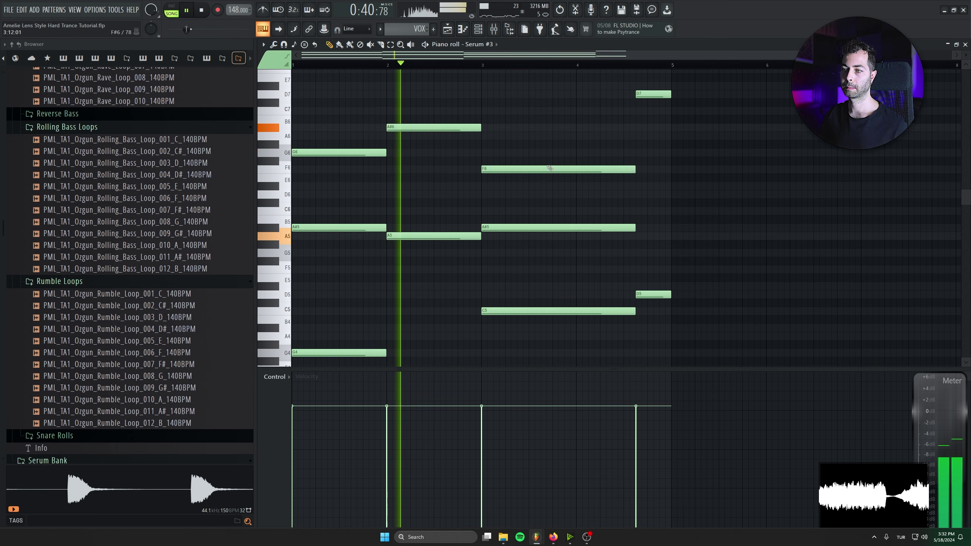
{"action": "key", "text": "space"}
{"action": "key", "text": "space"}
{"action": "left_click_drag", "start_coordinate": [548, 167], "coordinate": [497, 185]}
{"action": "right_click", "coordinate": [499, 170]}
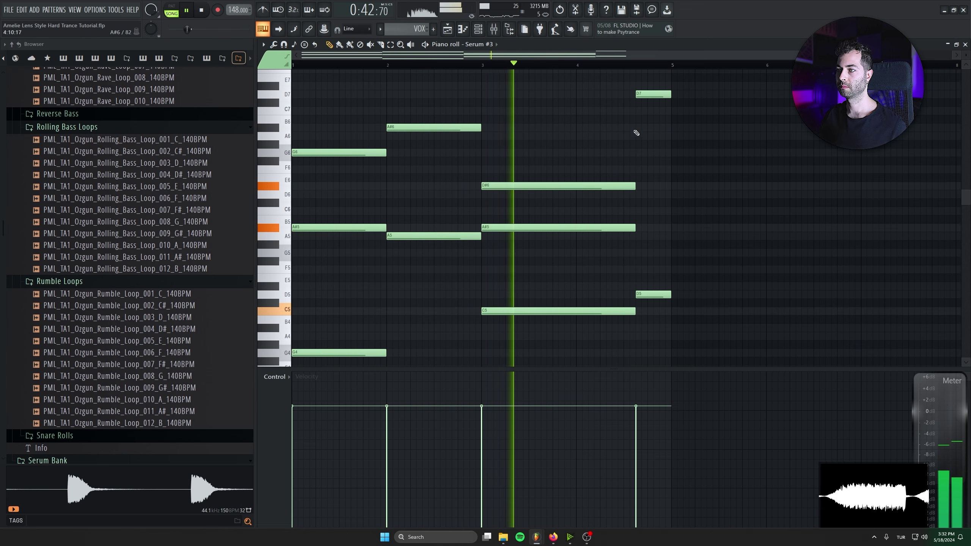
{"action": "left_click", "coordinate": [653, 128]}
{"action": "key", "text": "ctrl+z"}
{"action": "key", "text": "space"}
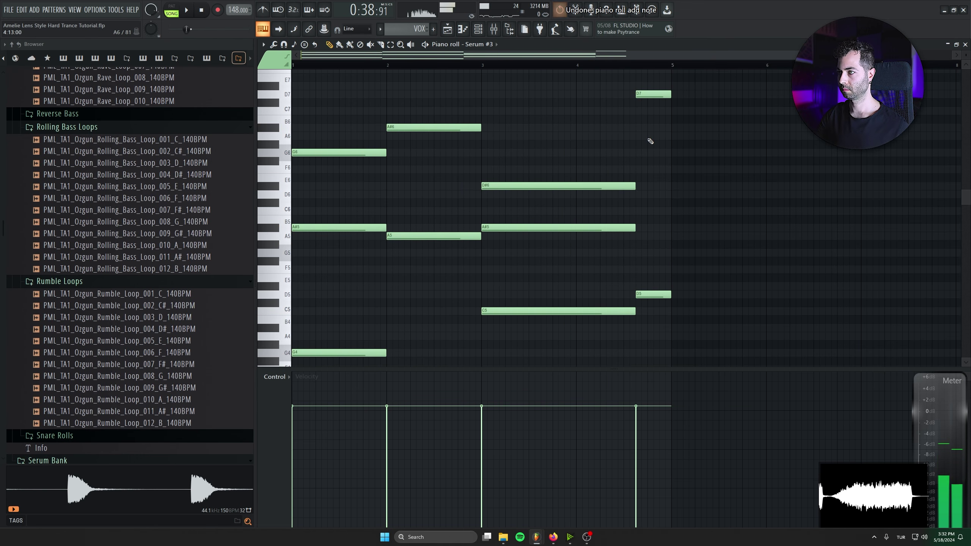
Replace the short D7 note at the end of bar 4 with an A5 note of the same length during playback
{"action": "left_click", "coordinate": [669, 94], "text": "ctrl"}
{"action": "key", "text": "space"}
{"action": "key", "text": "ctrl+Down"}
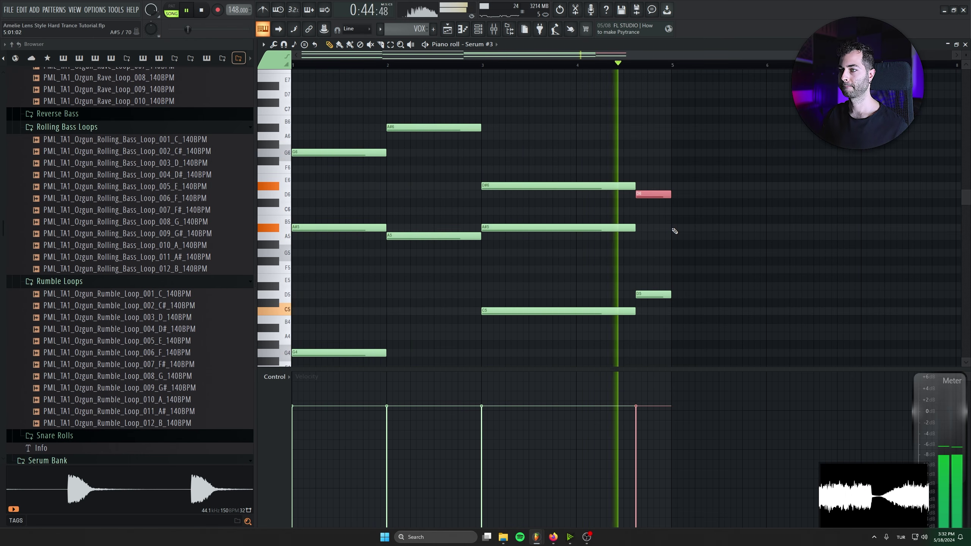
{"action": "left_click_drag", "start_coordinate": [655, 195], "coordinate": [654, 236]}
{"action": "right_click", "coordinate": [655, 236]}
{"action": "left_click", "coordinate": [644, 237]}
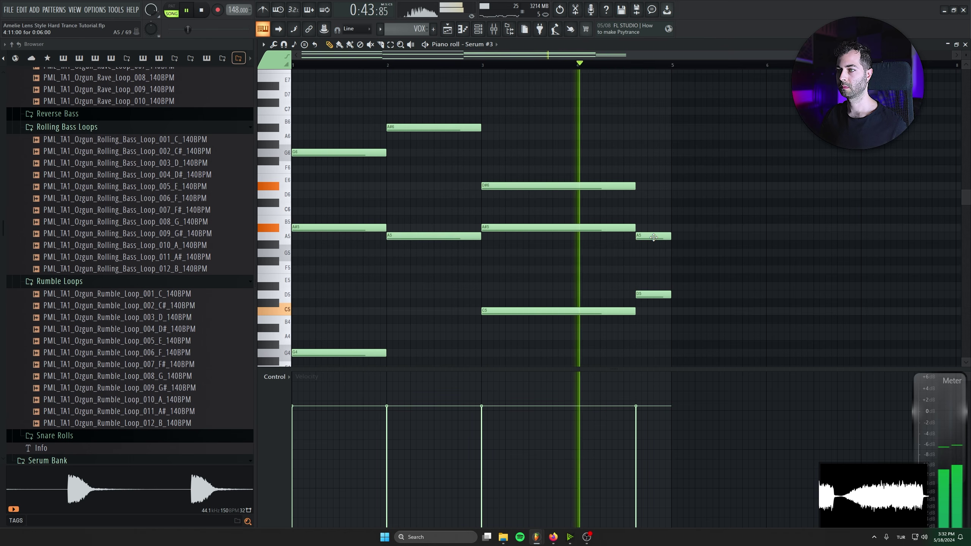
Add an F6 note above the short A5 note at the end of bar 4 and play the chords
{"action": "mouse_move", "coordinate": [638, 179]}
{"action": "left_mouse_down"}
{"action": "mouse_move", "coordinate": [636, 149]}
{"action": "mouse_move", "coordinate": [636, 165]}
{"action": "left_mouse_up"}
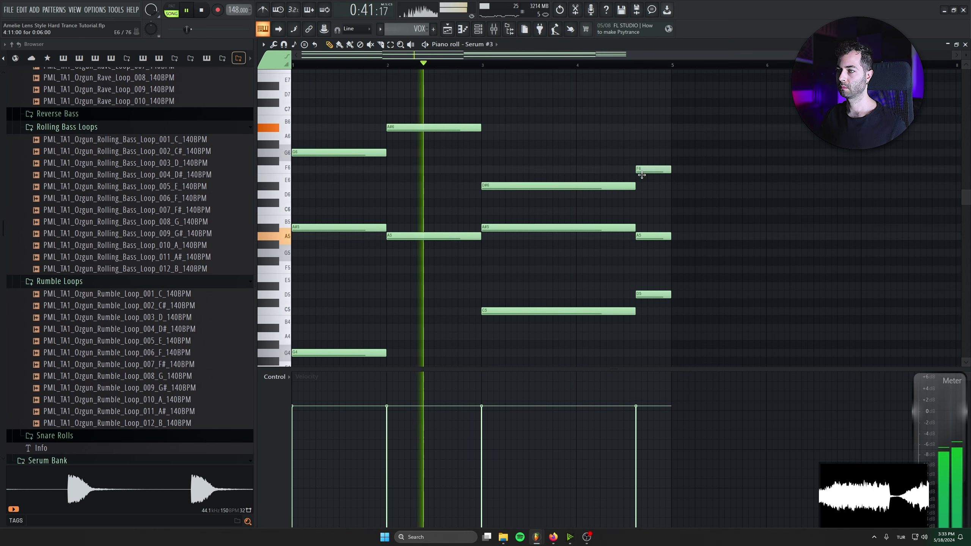
{"action": "scroll", "coordinate": [807, 191], "scroll_direction": "down", "scroll_amount": 4}
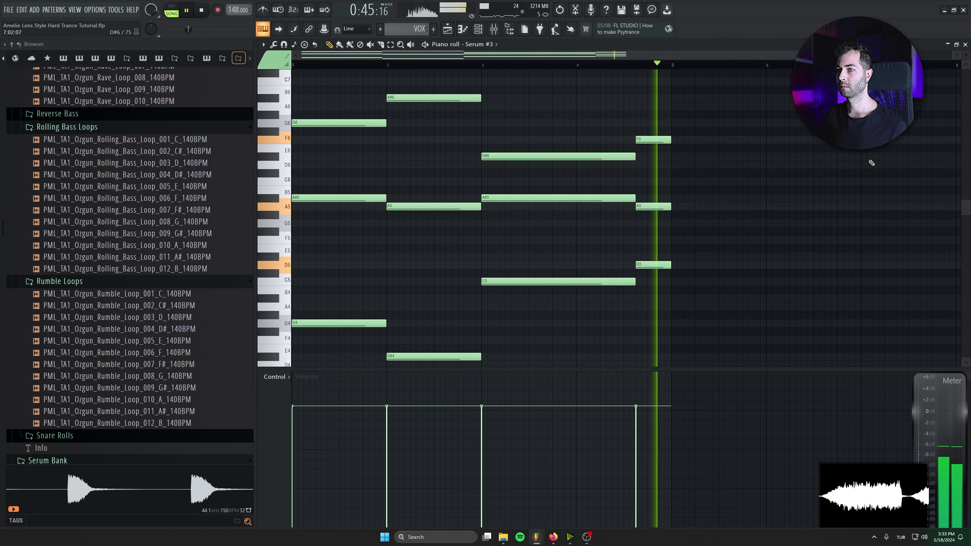
{"action": "key", "text": "space"}
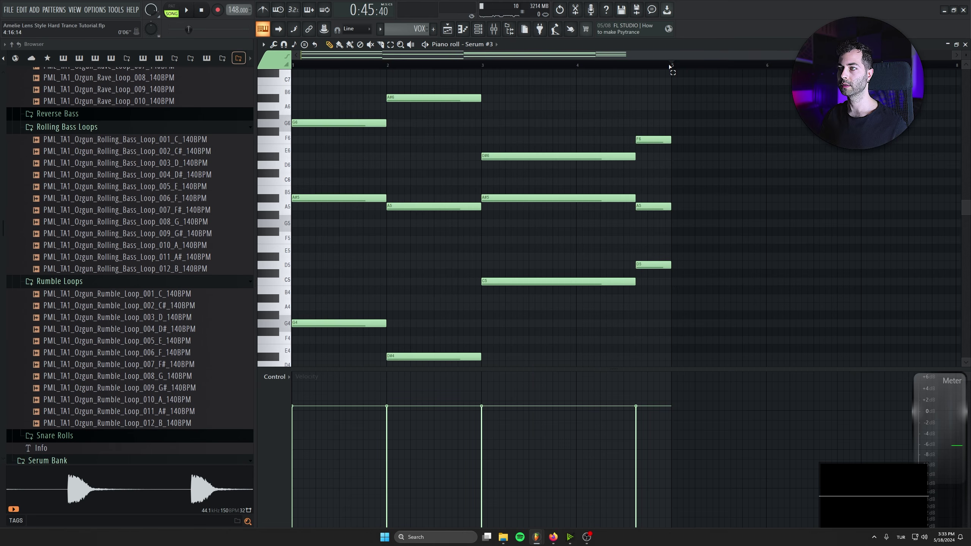
Select bars 1 to 4 as the time range, loop the chord pattern, and enlarge the note grid area
{"action": "left_click_drag", "start_coordinate": [670, 66], "coordinate": [293, 67]}
{"action": "key", "text": "space"}
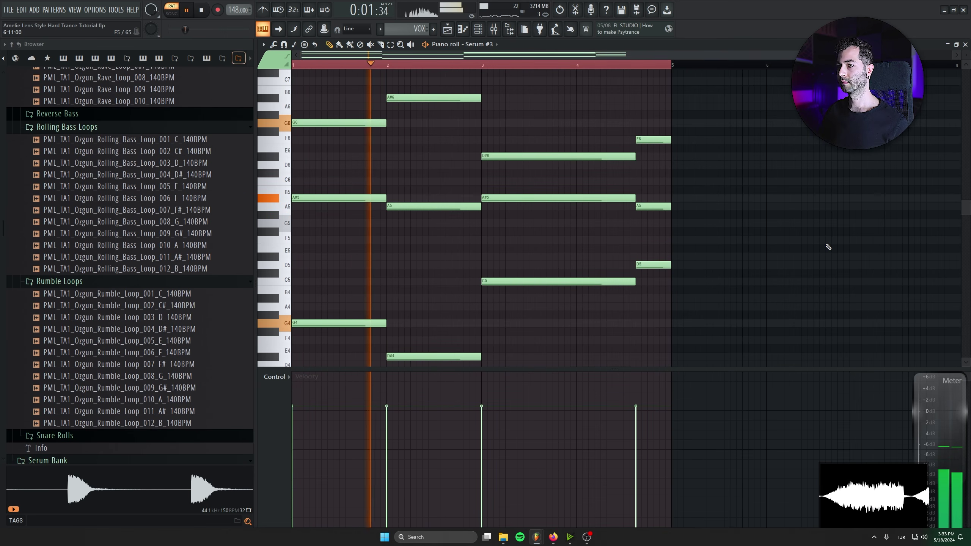
{"action": "left_click_drag", "start_coordinate": [643, 369], "coordinate": [645, 411]}
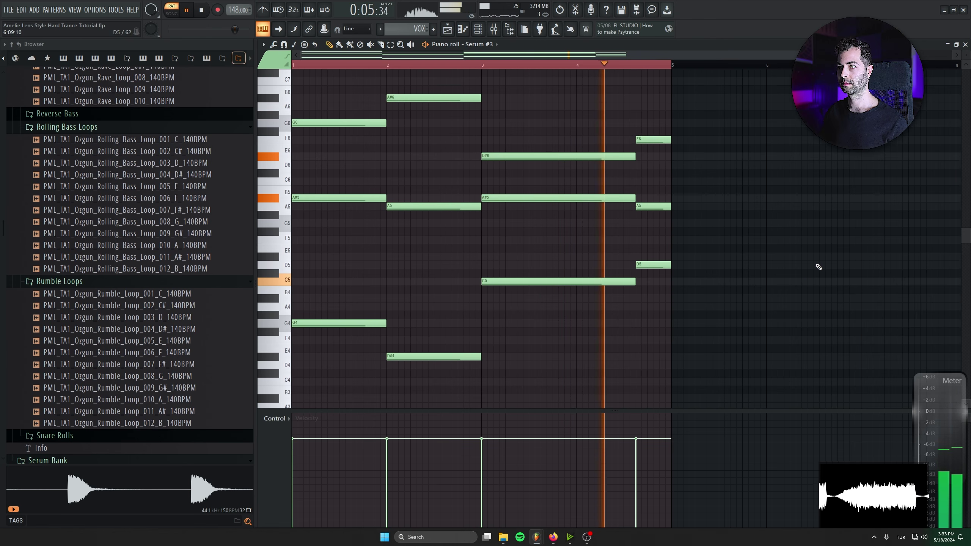
{"action": "scroll", "coordinate": [818, 269], "scroll_direction": "up", "scroll_amount": 1}
{"action": "left_click", "coordinate": [740, 132]}
{"action": "right_click", "coordinate": [740, 132]}
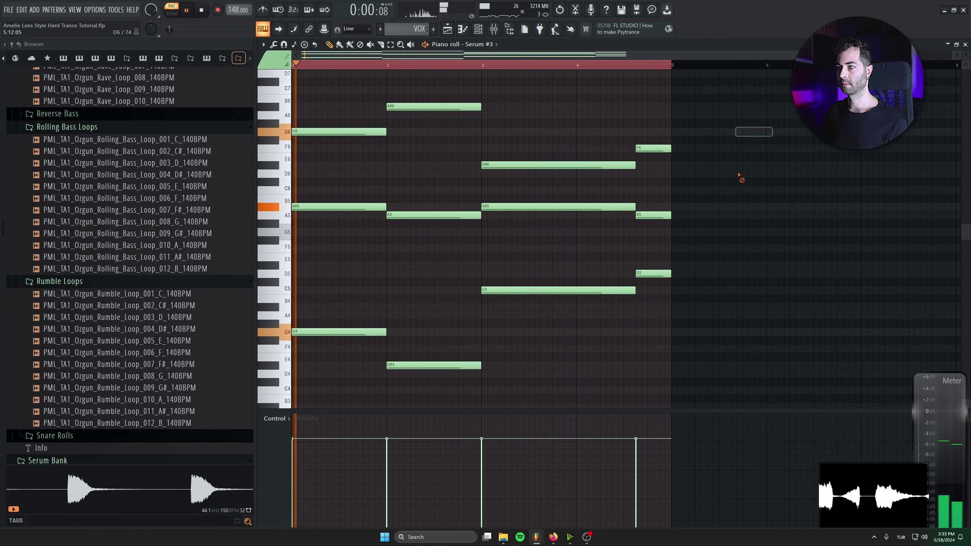
Try G6 for the top note at the end of bar 4 during playback, and return it to F6
{"action": "left_click_drag", "start_coordinate": [665, 149], "coordinate": [665, 130]}
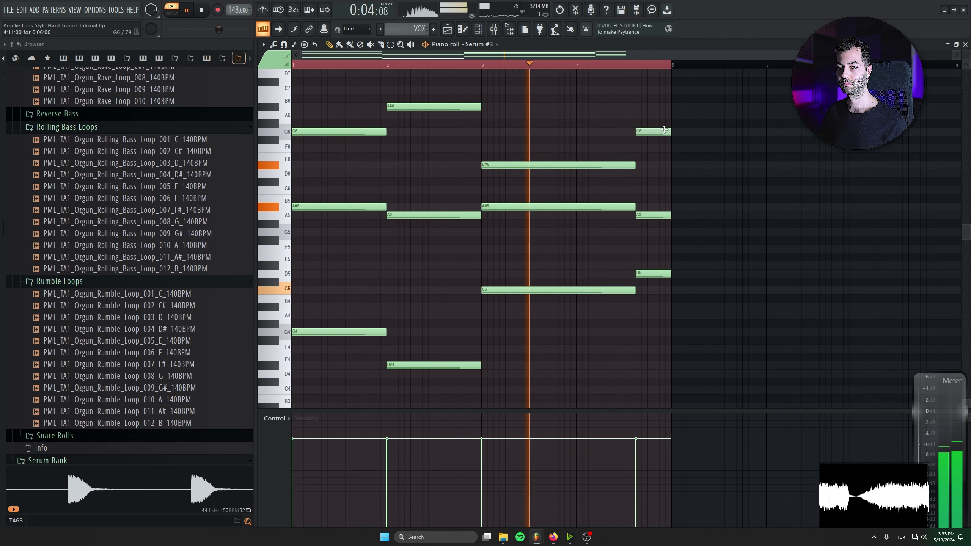
{"action": "left_click_drag", "start_coordinate": [665, 131], "coordinate": [664, 149]}
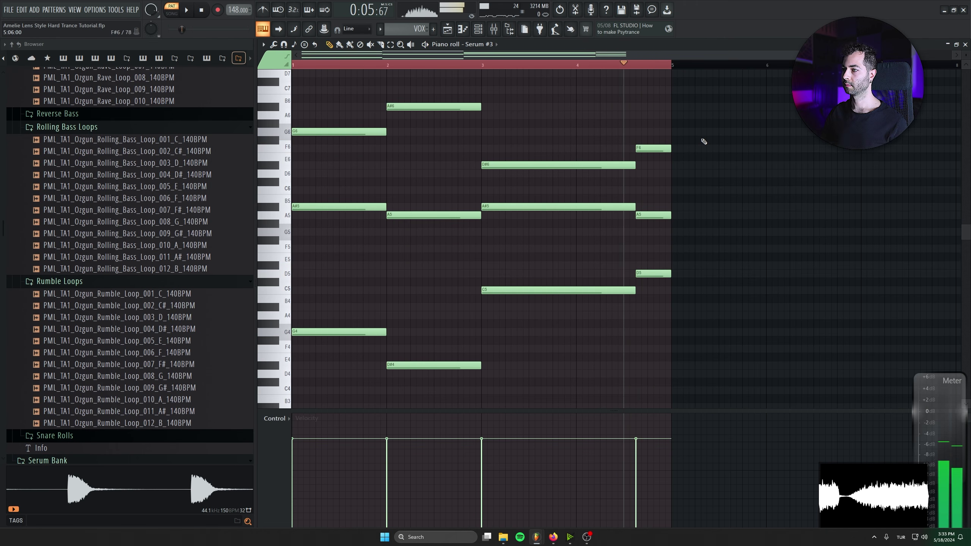
{"action": "key", "text": "space"}
Route Serum #3 to mixer insert 43 and name that track Vox LD
{"action": "key", "text": "F6"}
{"action": "left_click", "coordinate": [460, 244]}
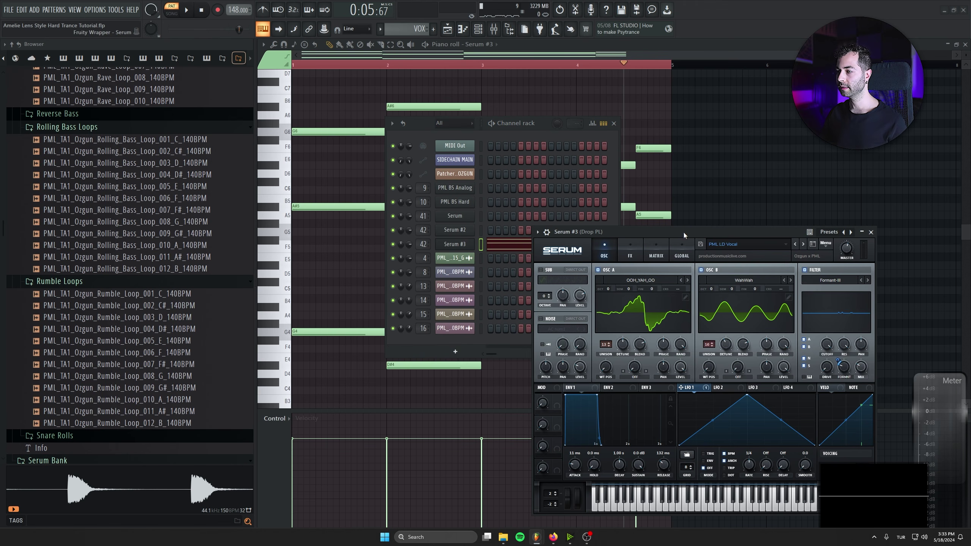
{"action": "left_click_drag", "start_coordinate": [684, 232], "coordinate": [467, 188]}
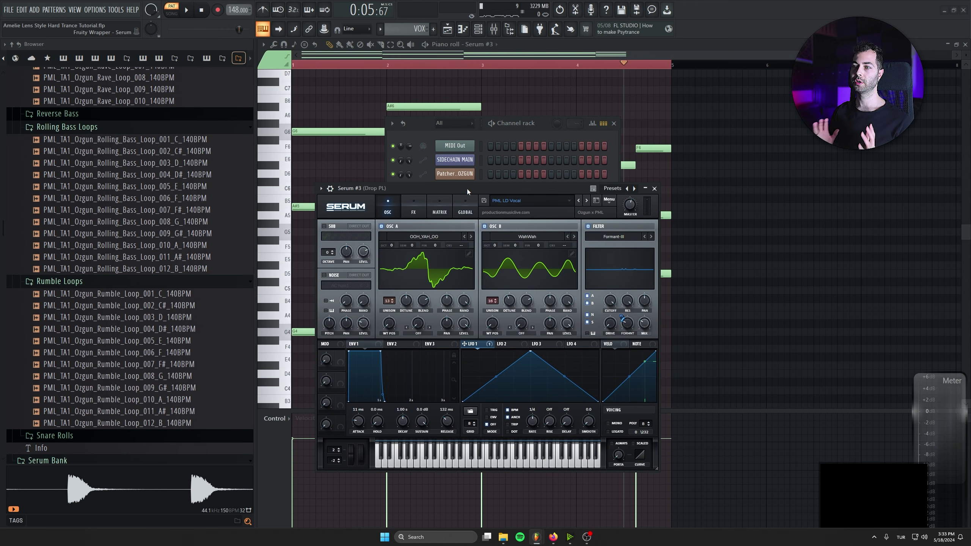
{"action": "key", "text": "F9"}
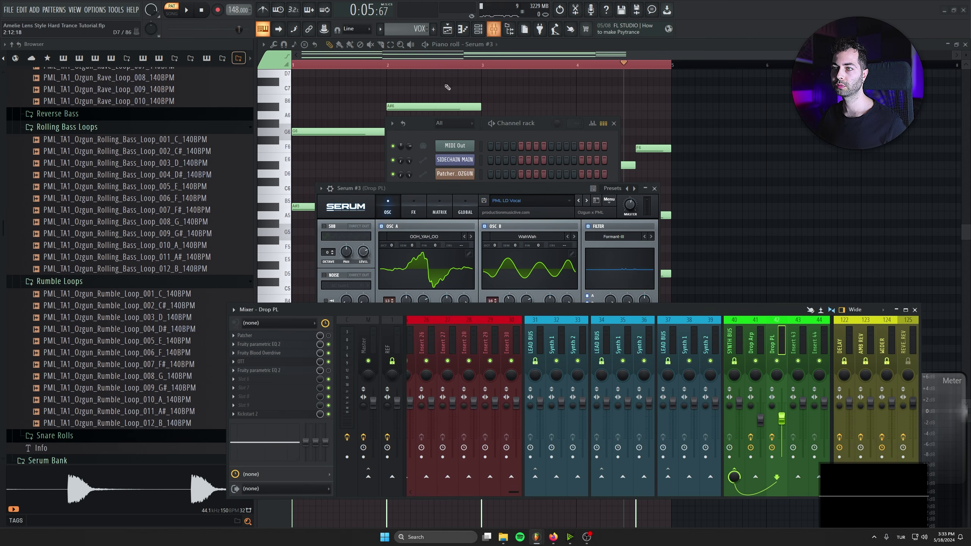
{"action": "left_click", "coordinate": [334, 194]}
{"action": "double_click", "coordinate": [795, 342]}
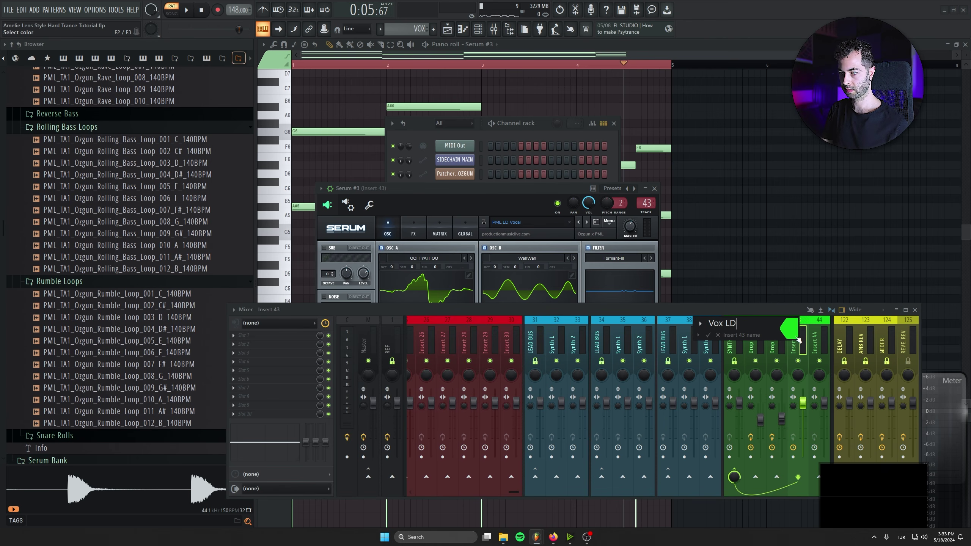
Load Gross Beat on the Vox LD track, audition the Trance Gt 2 volume gate, and switch to Trance Gt 1
{"action": "left_click_drag", "start_coordinate": [213, 68], "coordinate": [305, 94]}
{"action": "left_click", "coordinate": [170, 248]}
{"action": "key", "text": "space"}
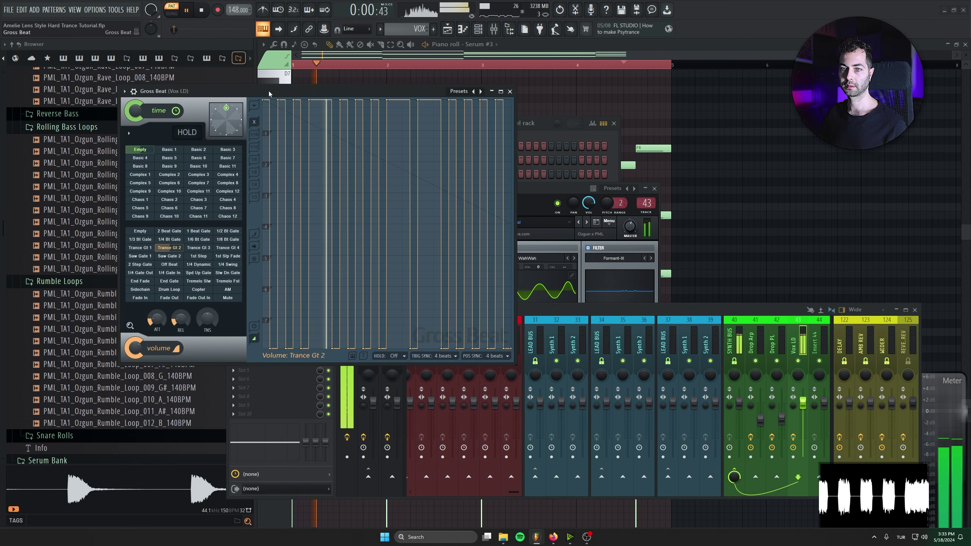
{"action": "left_click", "coordinate": [140, 247]}
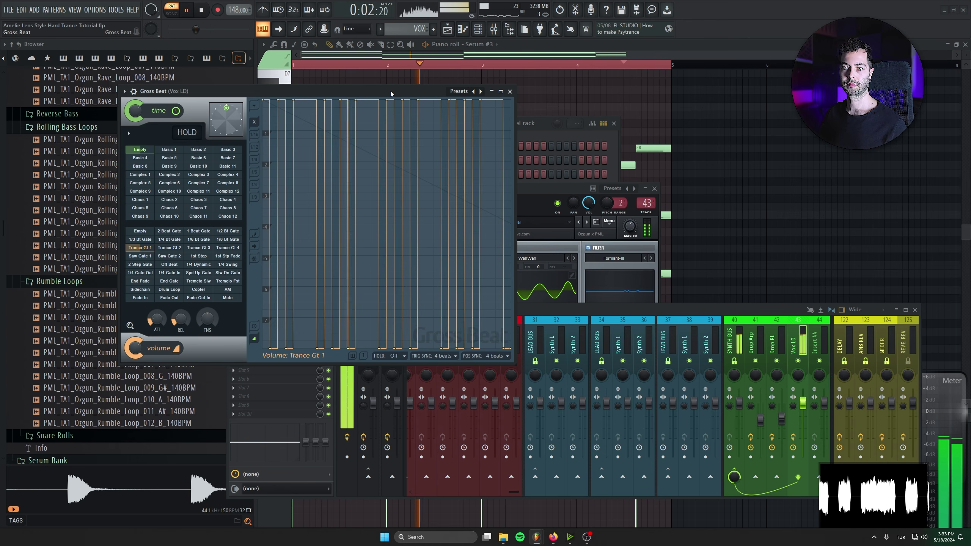
{"action": "left_click", "coordinate": [510, 91]}
{"action": "scroll", "coordinate": [270, 362], "scroll_direction": "down", "scroll_amount": 1}
{"action": "left_click_drag", "start_coordinate": [353, 310], "coordinate": [284, 316]}
{"action": "key", "text": "space"}
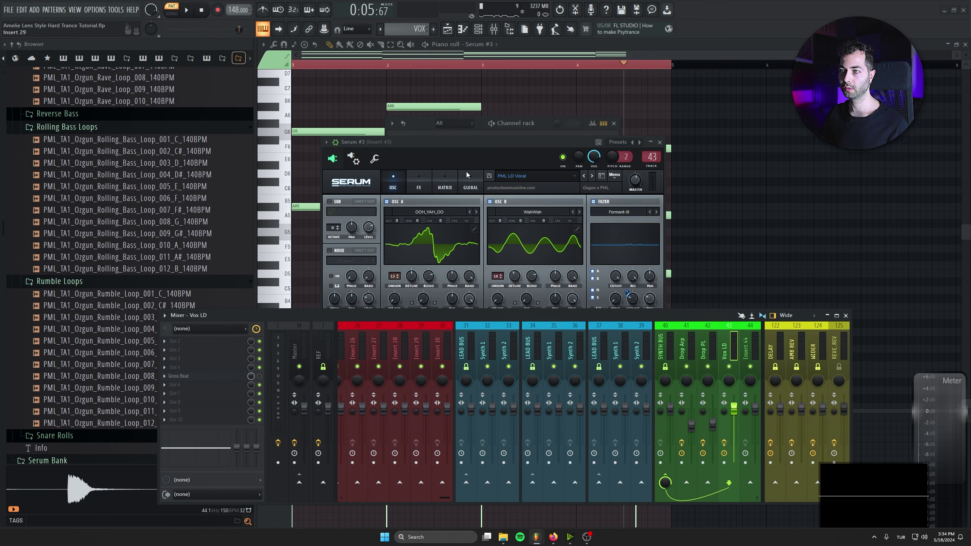
Shape Serum #3's LFO 3 as a rhythmic gate modulating the OSC A and OSC B levels, and play the chords
{"action": "left_click", "coordinate": [470, 155]}
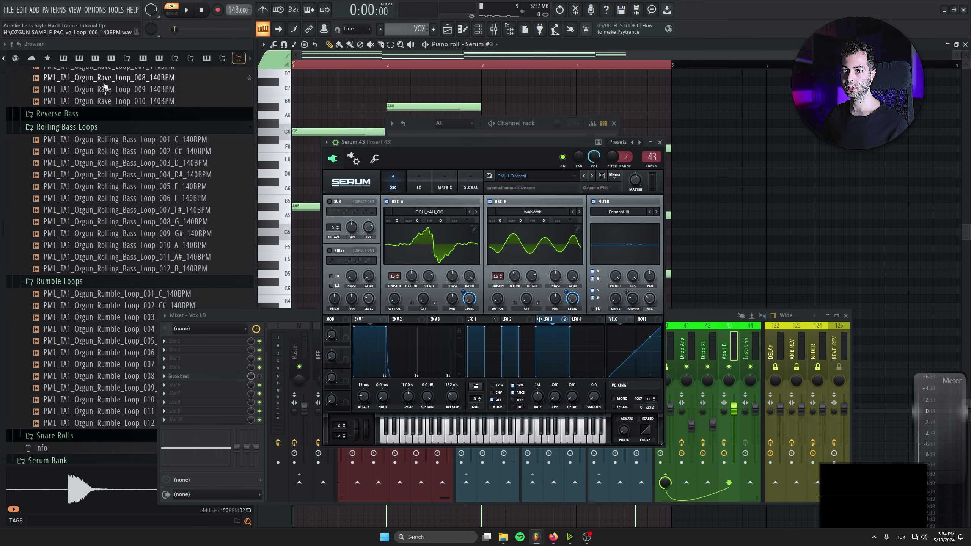
{"action": "key", "text": "space"}
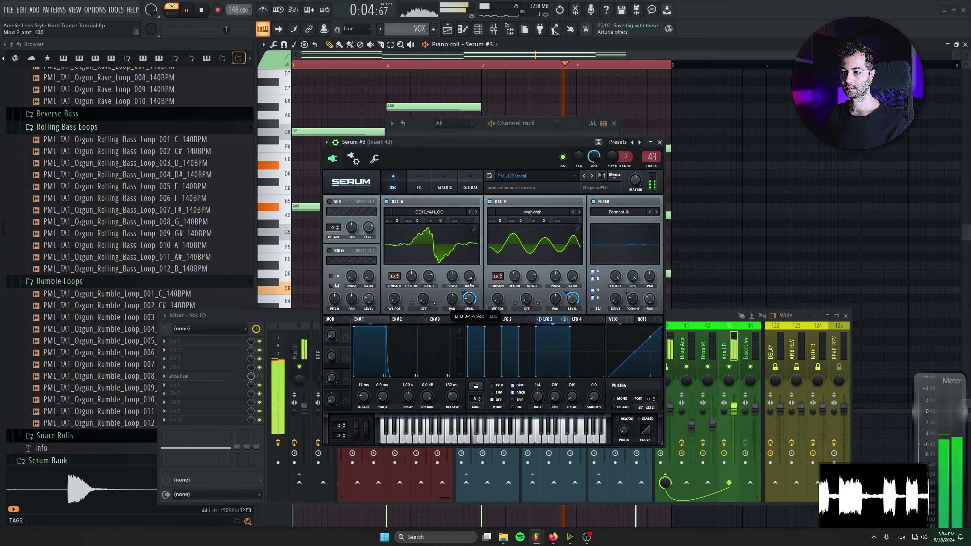
{"action": "left_click_drag", "start_coordinate": [470, 300], "coordinate": [474, 291]}
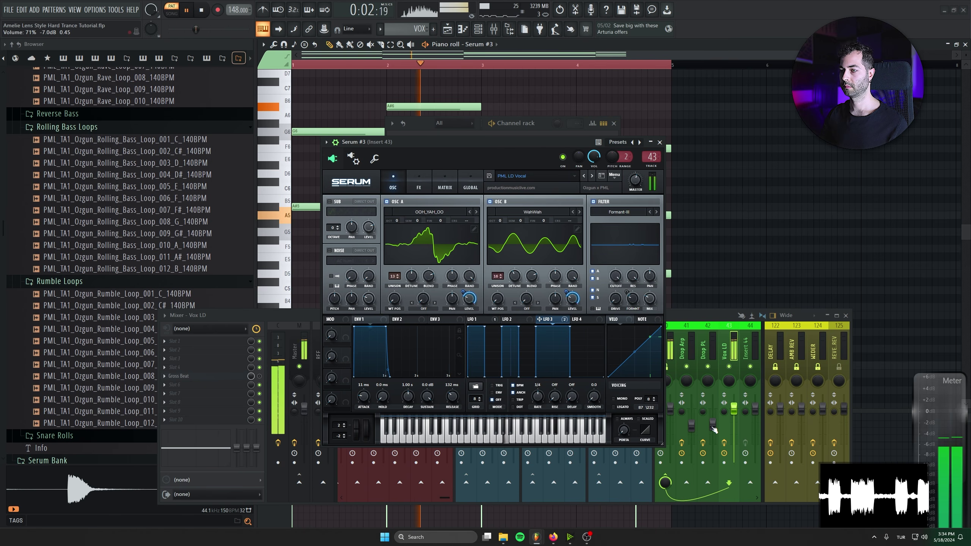
{"action": "key", "text": "space"}
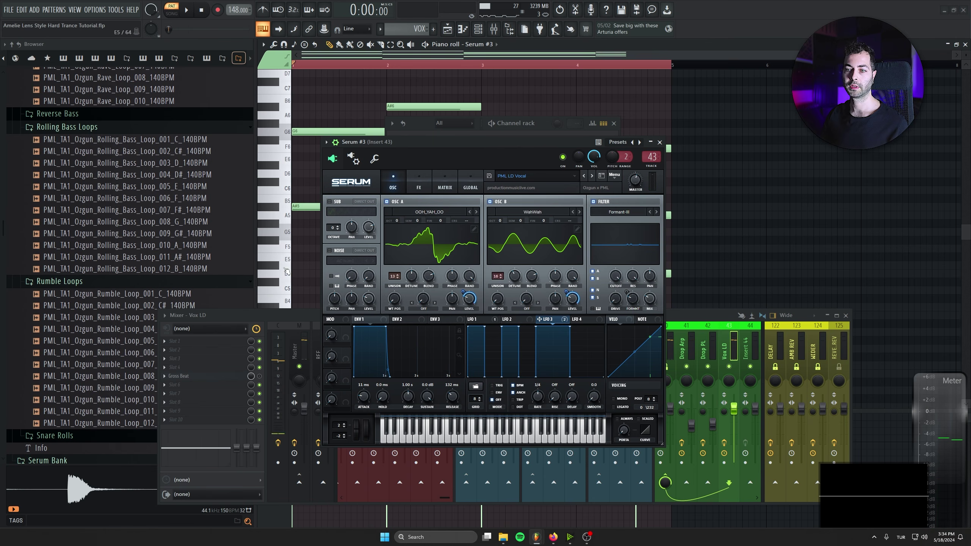
Delete Gross Beat from the Vox LD mixer track and put away Serum #3's window
{"action": "left_click", "coordinate": [164, 377]}
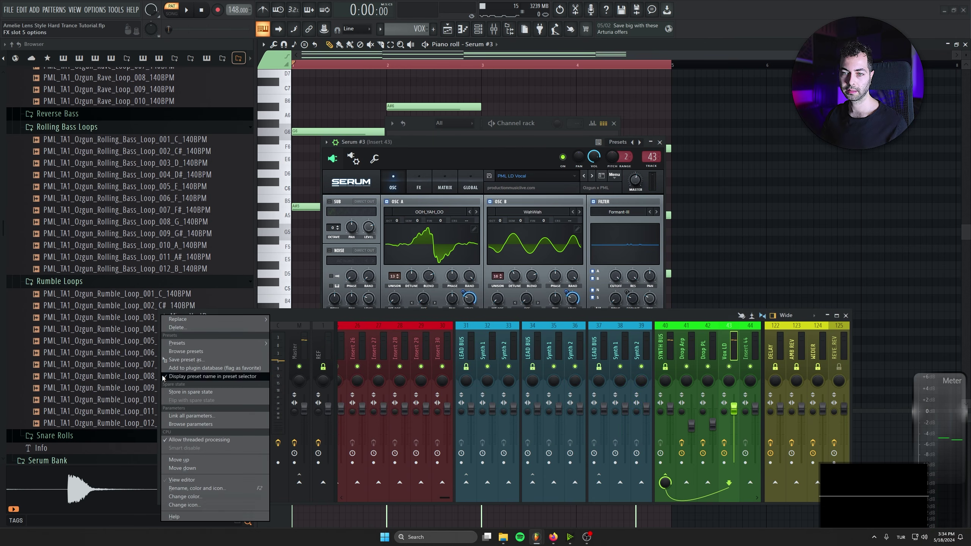
{"action": "left_click", "coordinate": [180, 328]}
{"action": "left_click", "coordinate": [487, 155]}
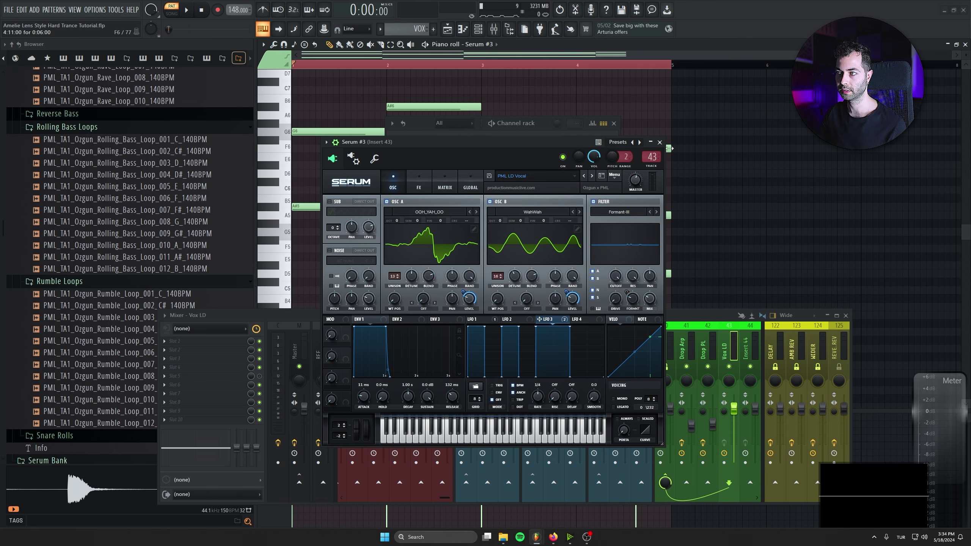
{"action": "left_click", "coordinate": [650, 142]}
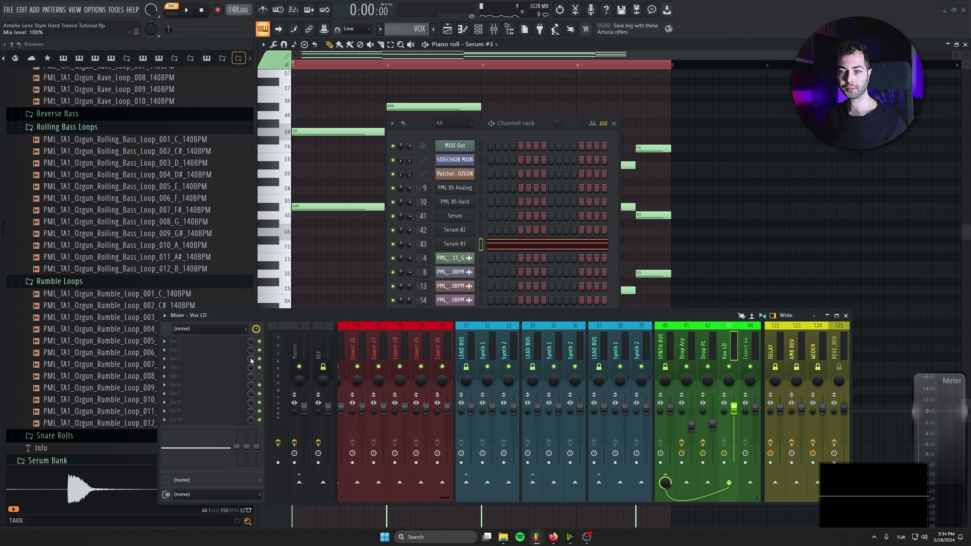
Load Fruity Parametric EQ 2 in Vox LD's first effect slot and roll off the low end during playback
{"action": "left_click", "coordinate": [225, 341]}
{"action": "left_click", "coordinate": [735, 330]}
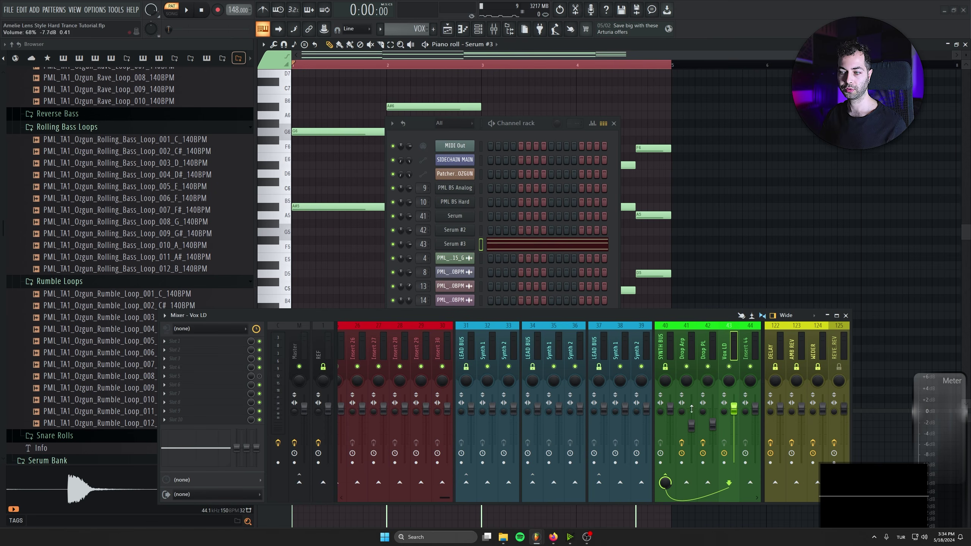
{"action": "left_click", "coordinate": [229, 342]}
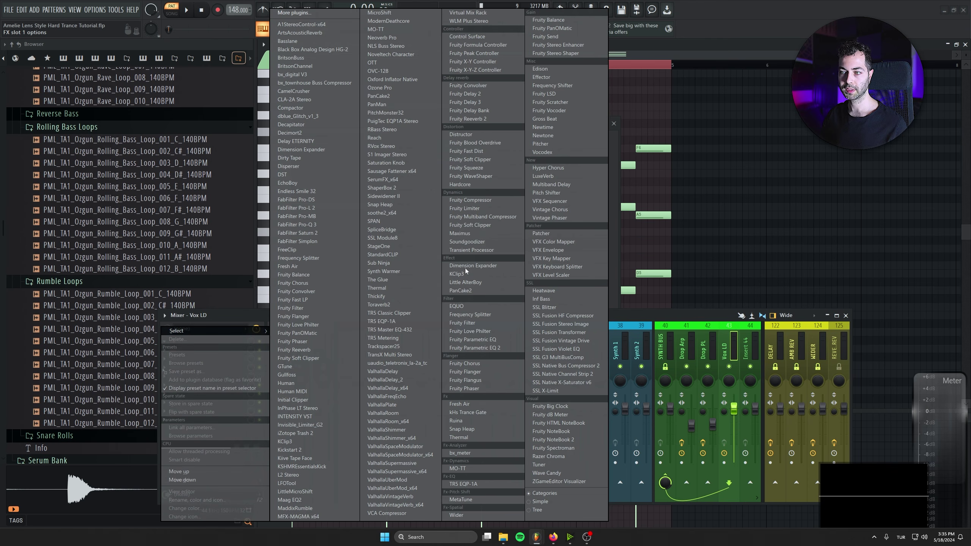
{"action": "left_click", "coordinate": [487, 347]}
{"action": "key", "text": "space"}
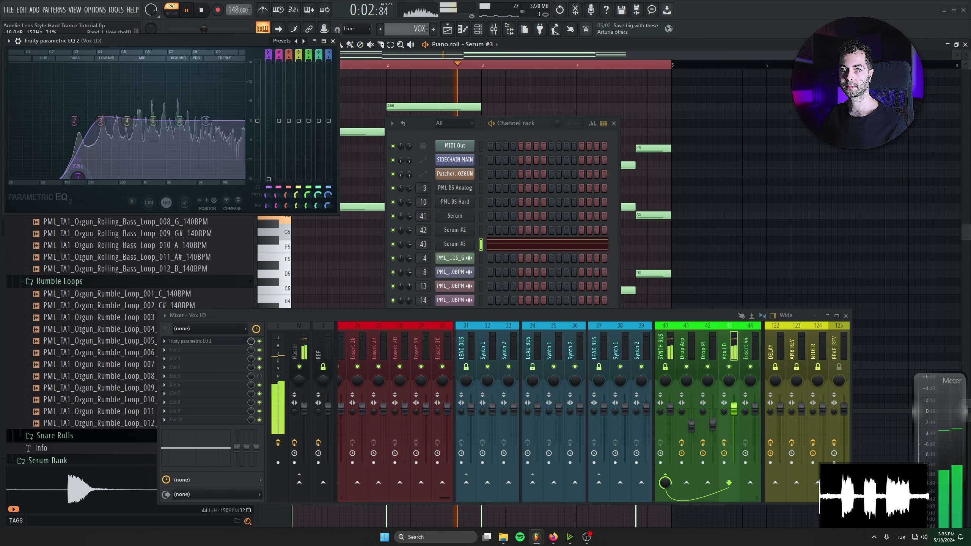
Load Fruity Reeverb 2 in Vox LD's second effect slot and move its window clear of the EQ
{"action": "left_click", "coordinate": [224, 350]}
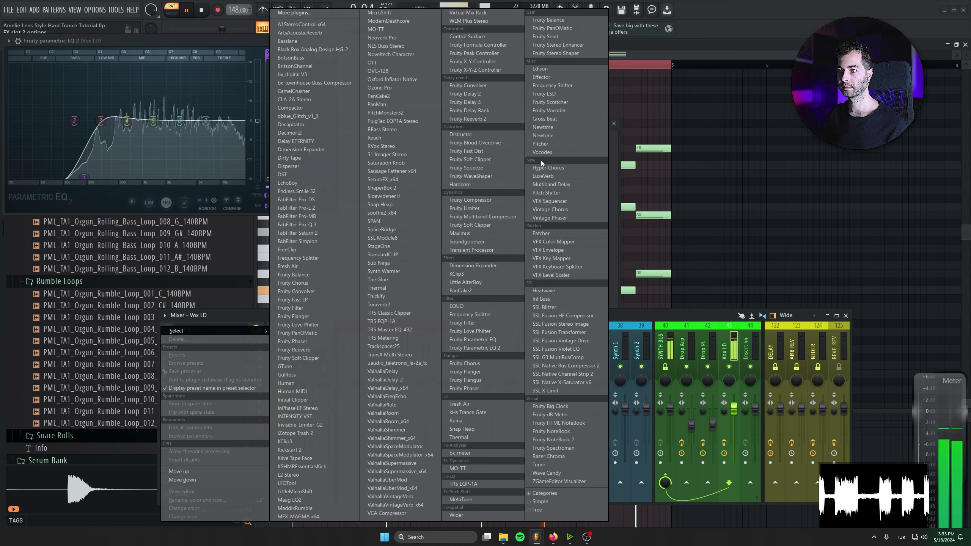
{"action": "left_click", "coordinate": [486, 119]}
{"action": "left_click_drag", "start_coordinate": [190, 61], "coordinate": [349, 187]}
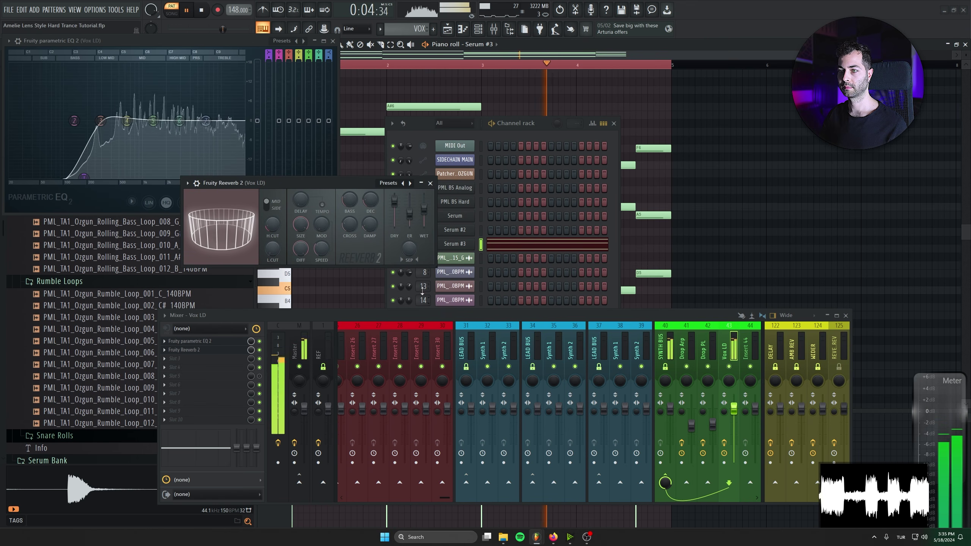
Try Fruity Blood Overdrive in Vox LD's third effect slot and remove it
{"action": "left_click", "coordinate": [211, 359]}
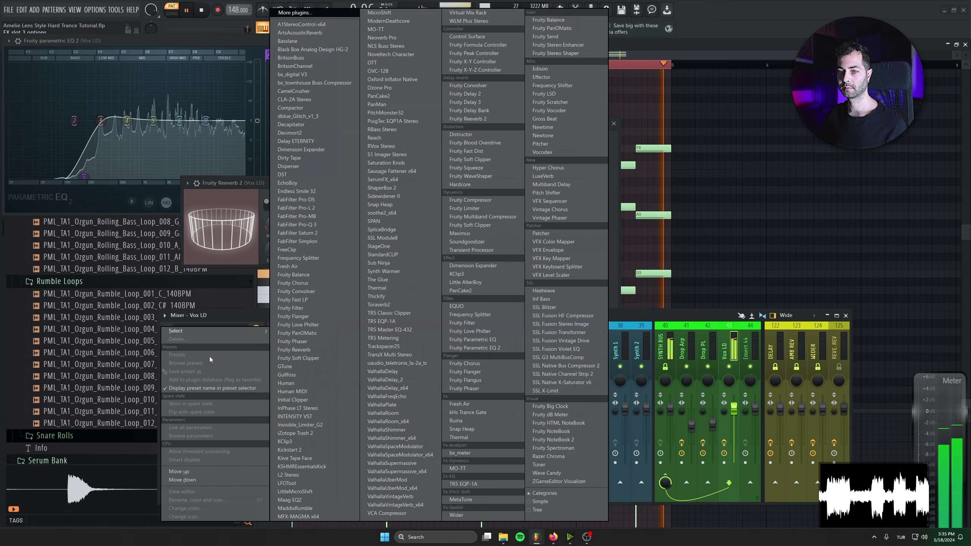
{"action": "mouse_move", "coordinate": [268, 331]}
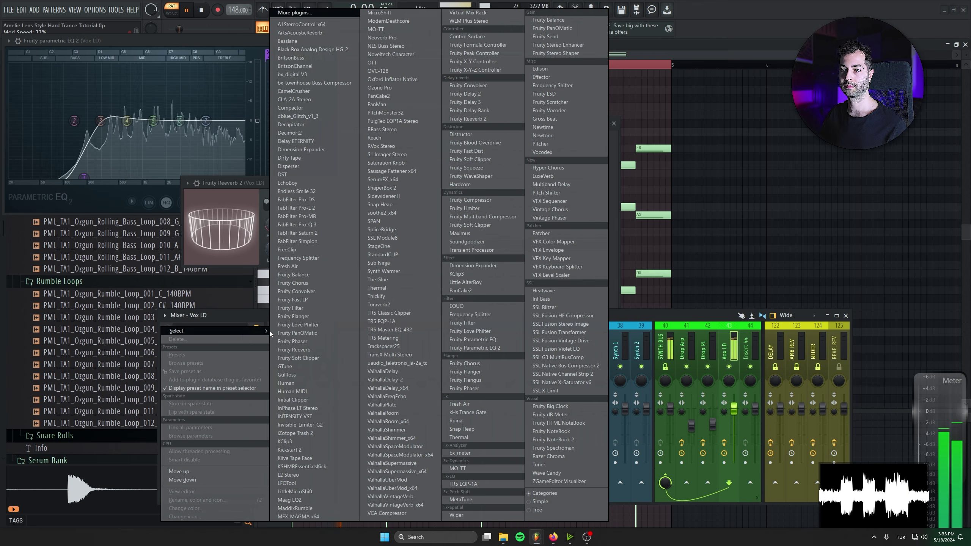
{"action": "left_click", "coordinate": [478, 142]}
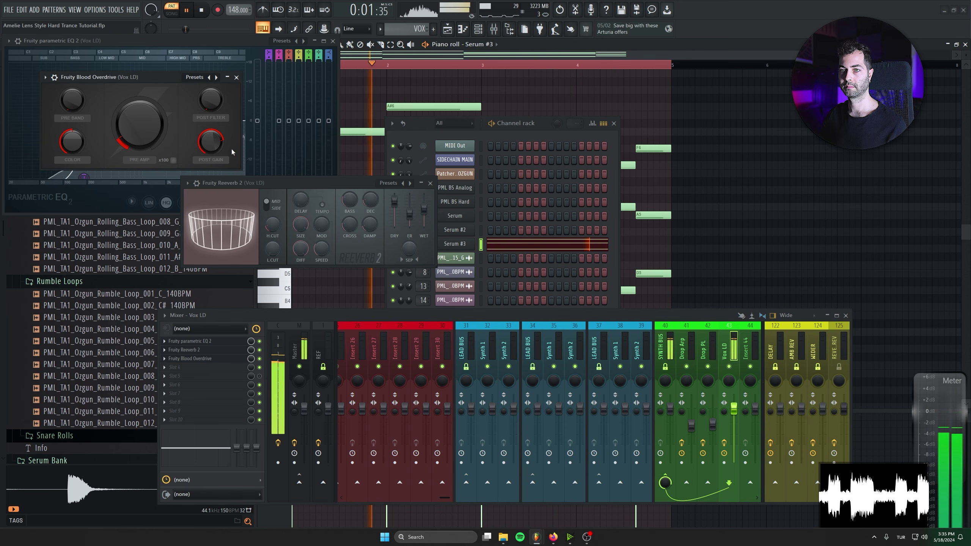
{"action": "left_click", "coordinate": [165, 362]}
{"action": "left_click", "coordinate": [263, 323]}
Load Kickstart 2 on the Vox LD track and check its ducking mix during playback
{"action": "left_click", "coordinate": [220, 358]}
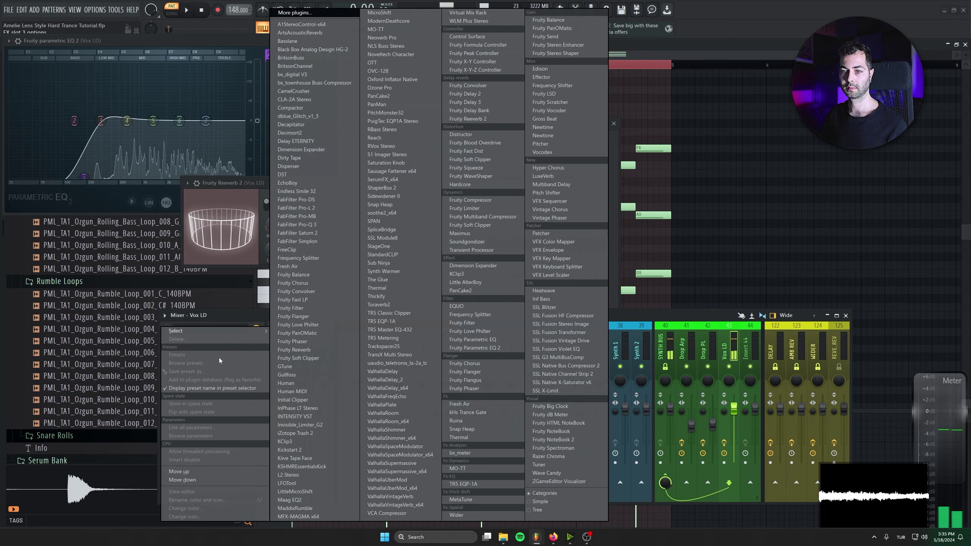
{"action": "mouse_move", "coordinate": [176, 331]}
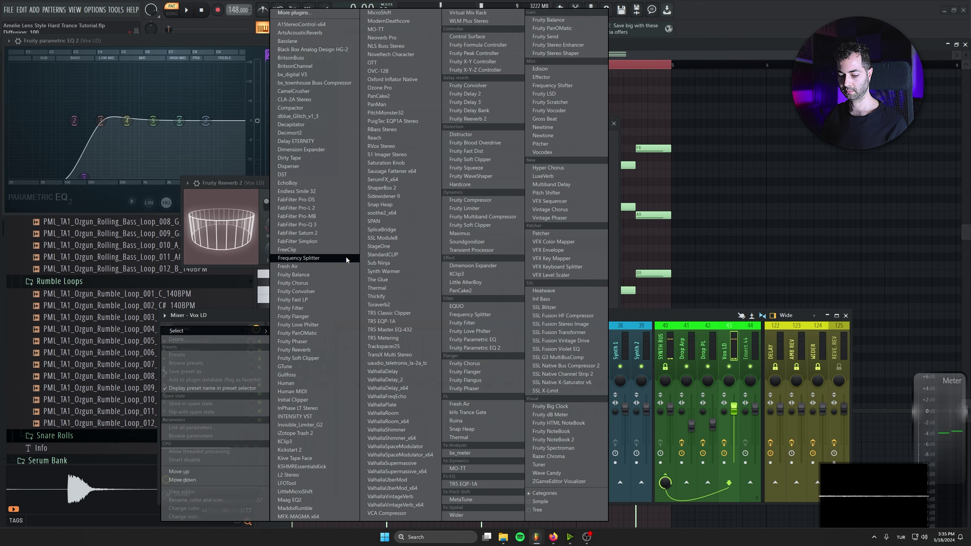
{"action": "left_click", "coordinate": [290, 450]}
{"action": "key", "text": "space"}
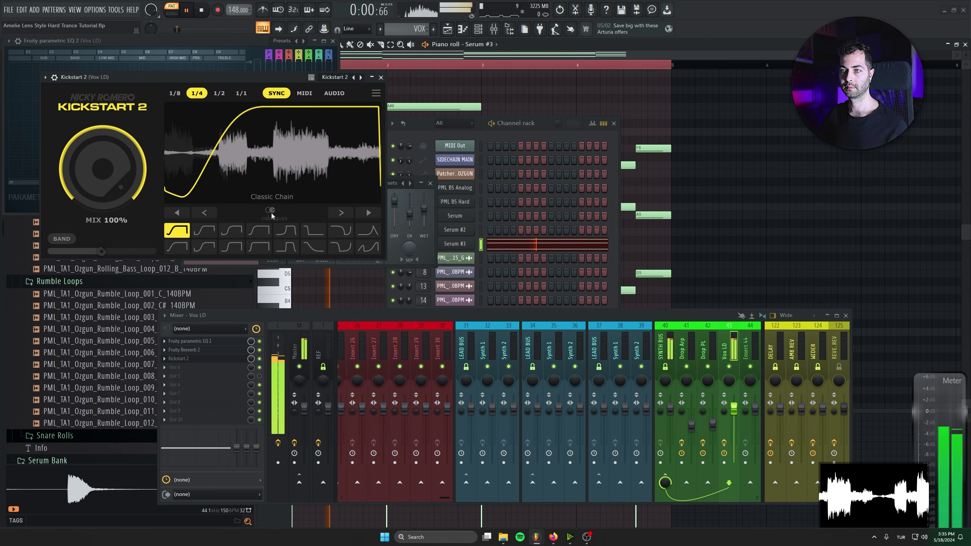
{"action": "left_click_drag", "start_coordinate": [118, 170], "coordinate": [119, 175]}
{"action": "left_click", "coordinate": [381, 77]}
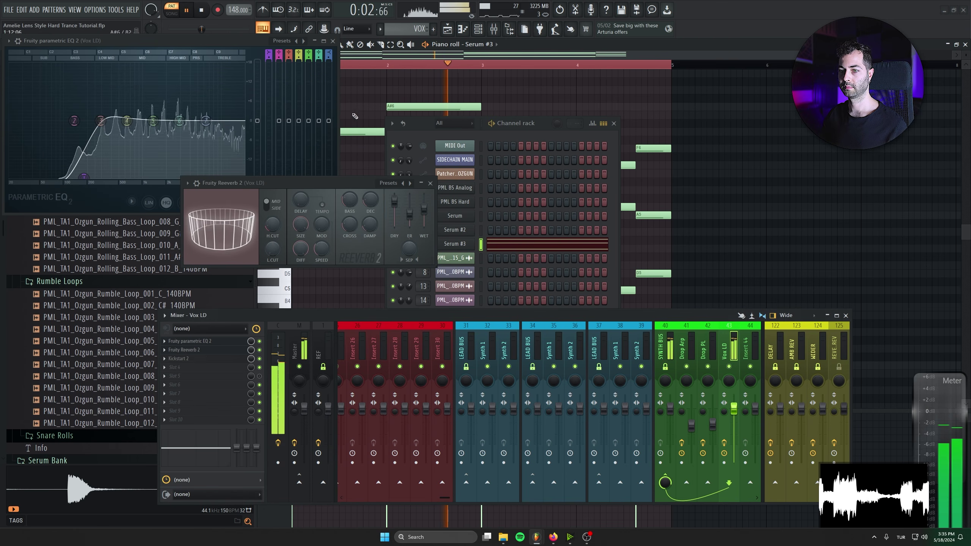
Copy the OTT compressor from the Drop PL track to the Vox LD track and close the effect windows
{"action": "left_click", "coordinate": [198, 362]}
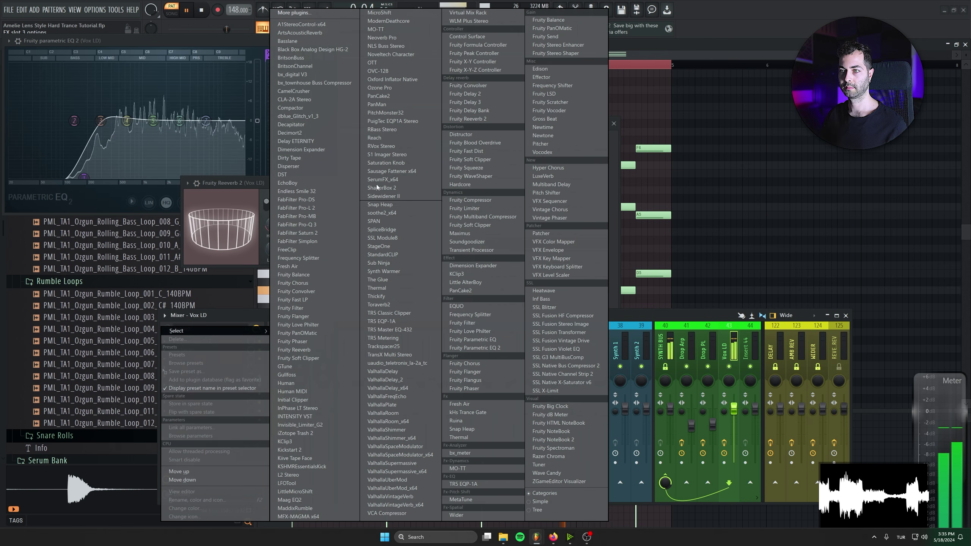
{"action": "left_click", "coordinate": [710, 344]}
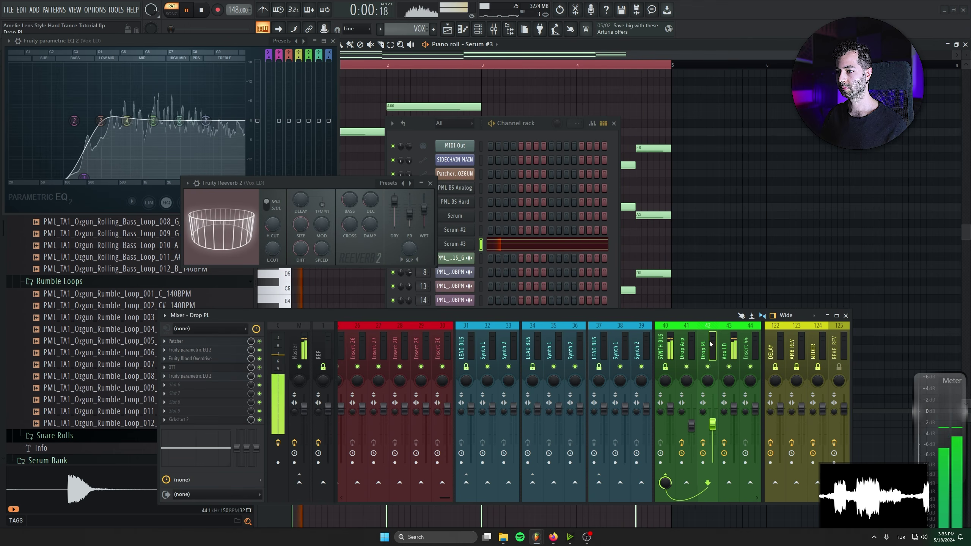
{"action": "right_click", "coordinate": [206, 371]}
{"action": "left_click_drag", "start_coordinate": [193, 369], "coordinate": [734, 337]}
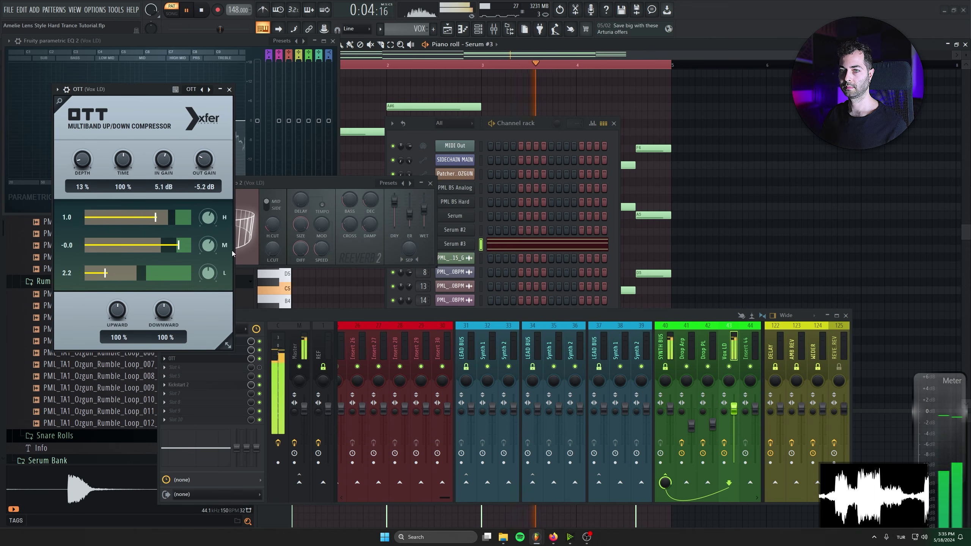
{"action": "left_click", "coordinate": [230, 90]}
{"action": "left_click", "coordinate": [333, 41]}
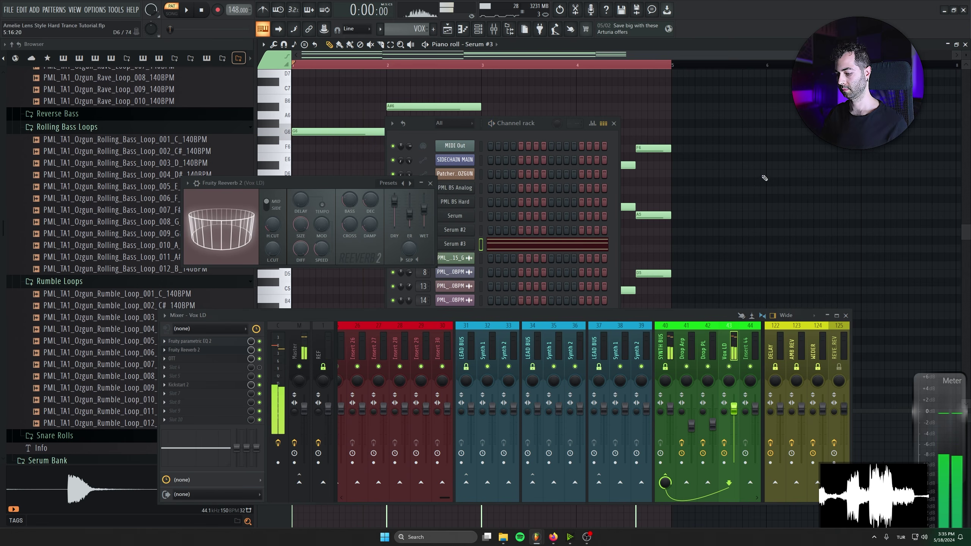
Return to the playlist, unsolo the tracks and play the full arrangement from bar 25
{"action": "key", "text": "F12"}
{"action": "key", "text": "F7"}
{"action": "left_click", "coordinate": [449, 33]}
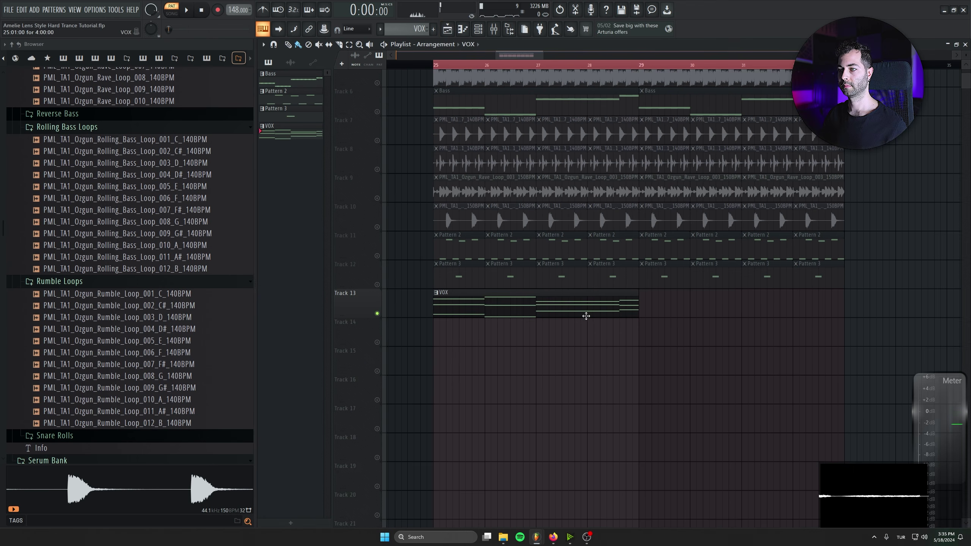
{"action": "left_click", "coordinate": [435, 67]}
{"action": "scroll", "coordinate": [518, 412], "scroll_direction": "up", "scroll_amount": 4}
{"action": "key", "text": "space"}
{"action": "right_click", "coordinate": [377, 180]}
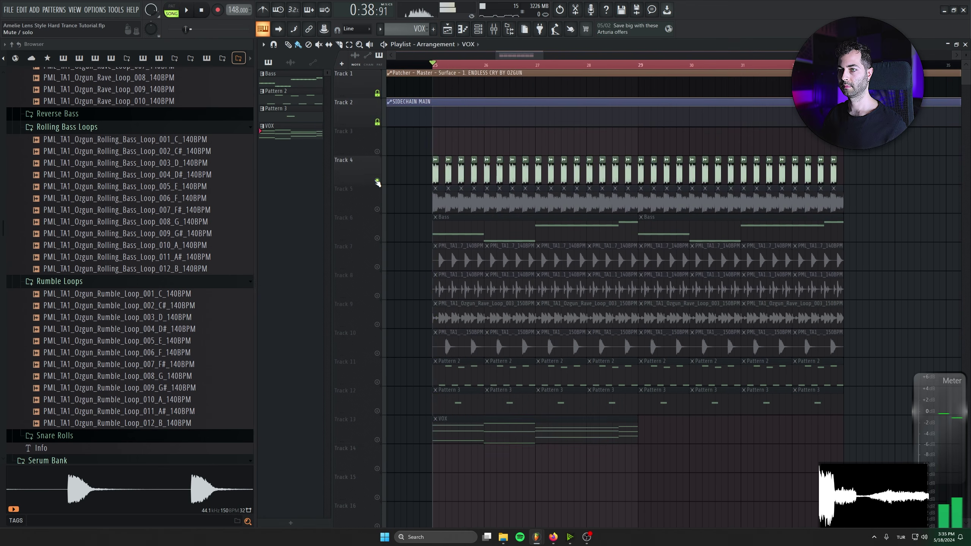
{"action": "right_click", "coordinate": [378, 180]}
Place a second VOX clip at bar 29 on Track 13 and mute Tracks 11 and 12
{"action": "left_click", "coordinate": [676, 436]}
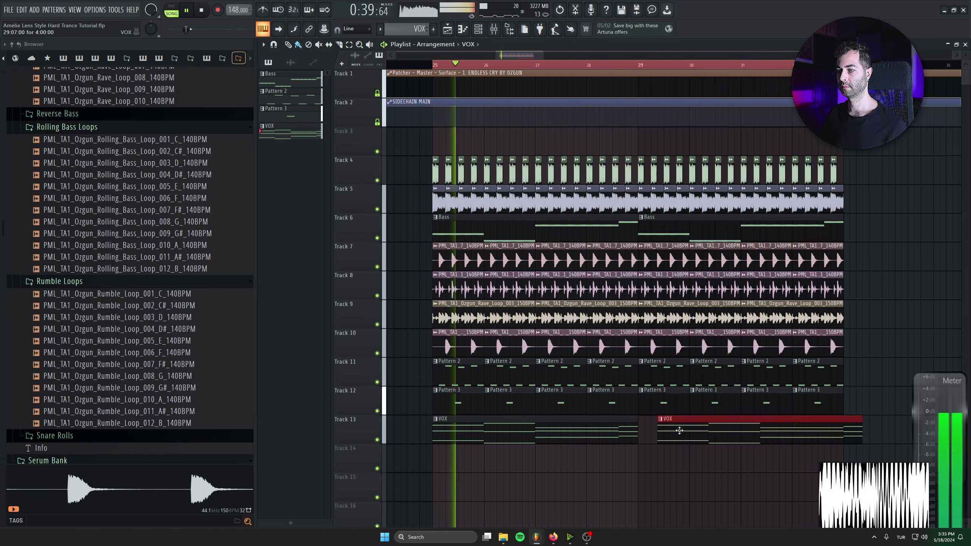
{"action": "left_click", "coordinate": [377, 382]}
{"action": "left_click", "coordinate": [377, 410]}
{"action": "scroll", "coordinate": [494, 366], "scroll_direction": "down", "scroll_amount": 2}
{"action": "left_click", "coordinate": [670, 430]}
{"action": "right_click", "coordinate": [670, 430]}
Listen to the looped drop with the VOX layer, checking the Vox LD track in the mixer
{"action": "key", "text": "F9"}
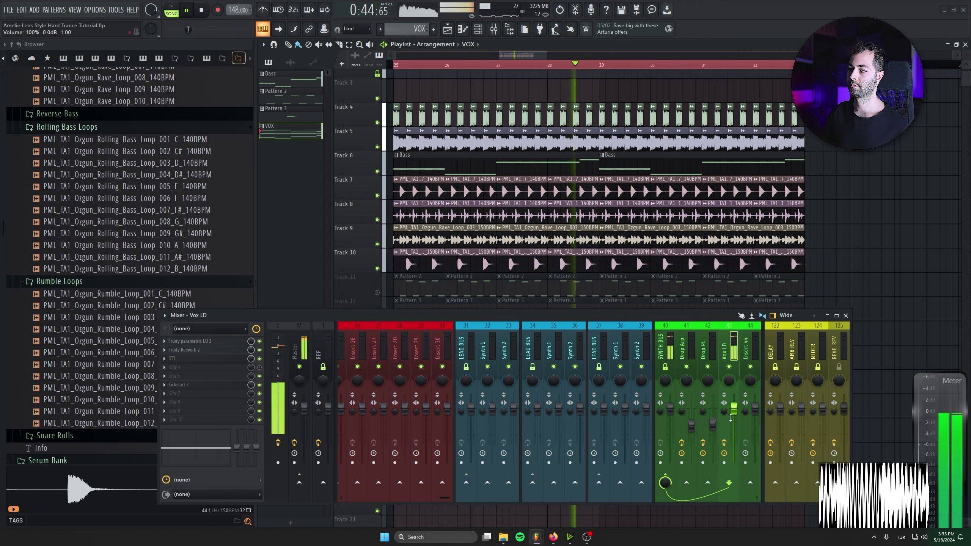
{"action": "scroll", "coordinate": [512, 233], "scroll_direction": "up", "scroll_amount": 1}
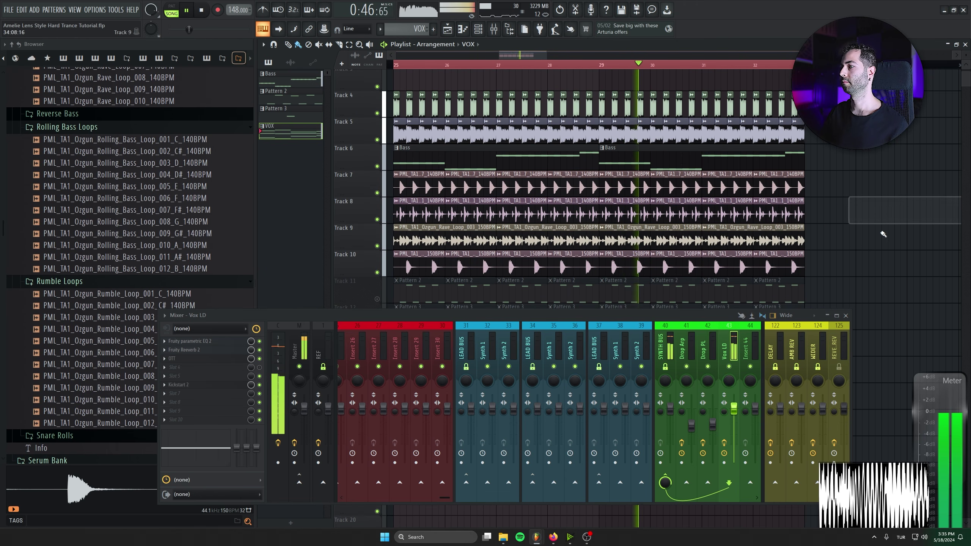
{"action": "left_click_drag", "start_coordinate": [506, 186], "coordinate": [573, 192]}
{"action": "scroll", "coordinate": [573, 192], "scroll_direction": "down", "scroll_amount": 4}
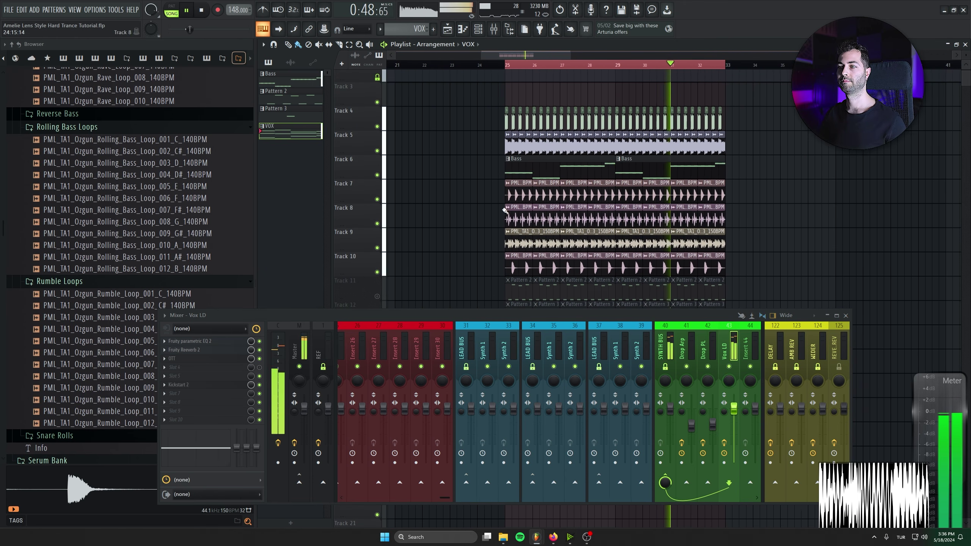
{"action": "left_click", "coordinate": [846, 316]}
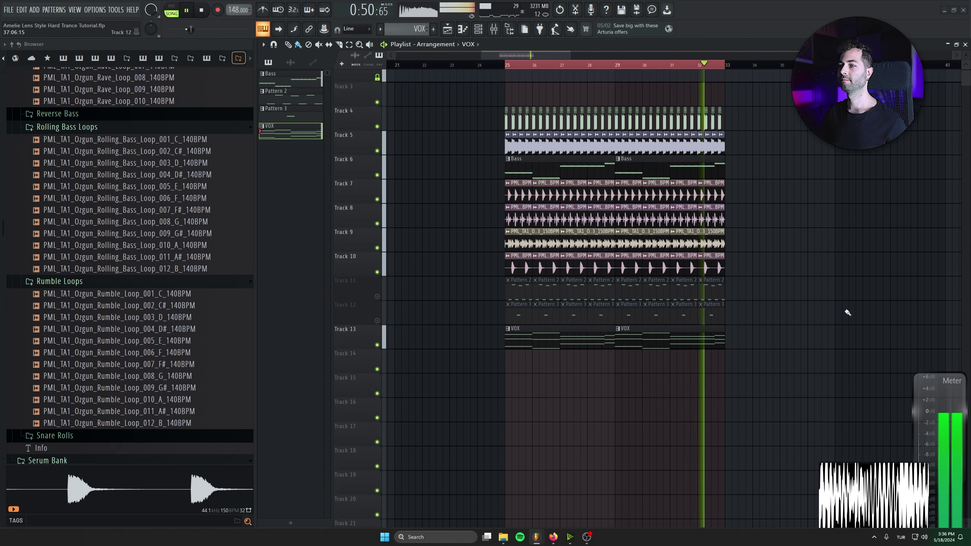
{"action": "scroll", "coordinate": [847, 313], "scroll_direction": "down", "scroll_amount": 1}
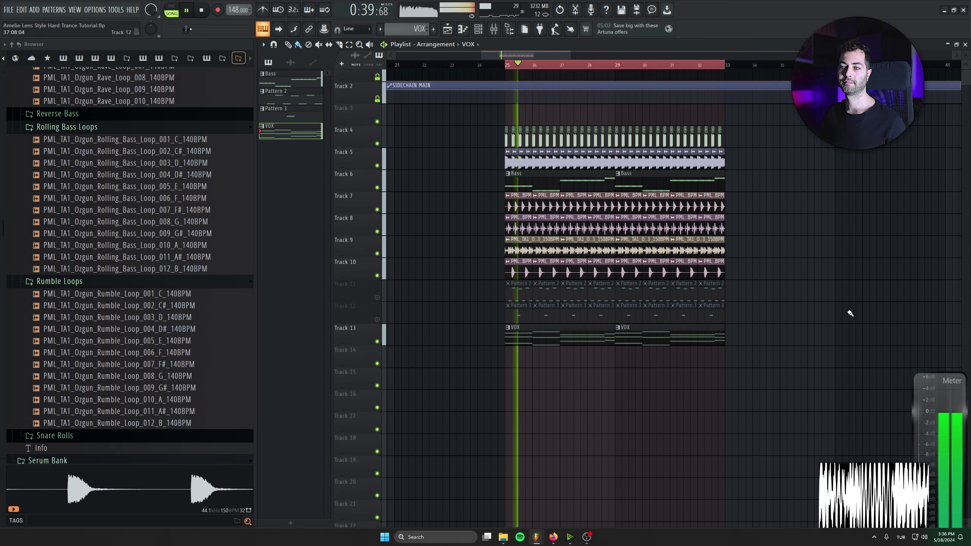
{"action": "scroll", "coordinate": [461, 228], "scroll_direction": "left", "scroll_amount": 4}
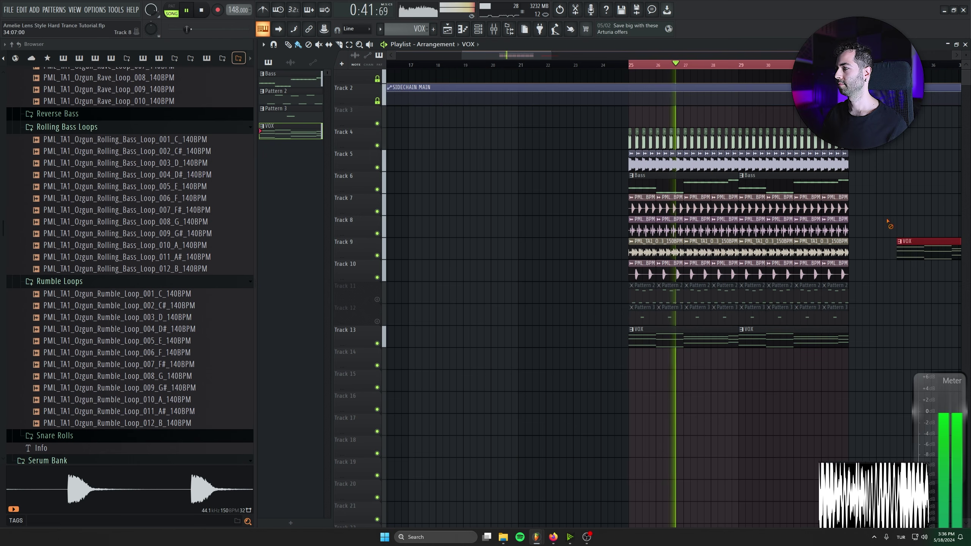
Save the project and stop playback
{"action": "key", "text": "ctrl+s"}
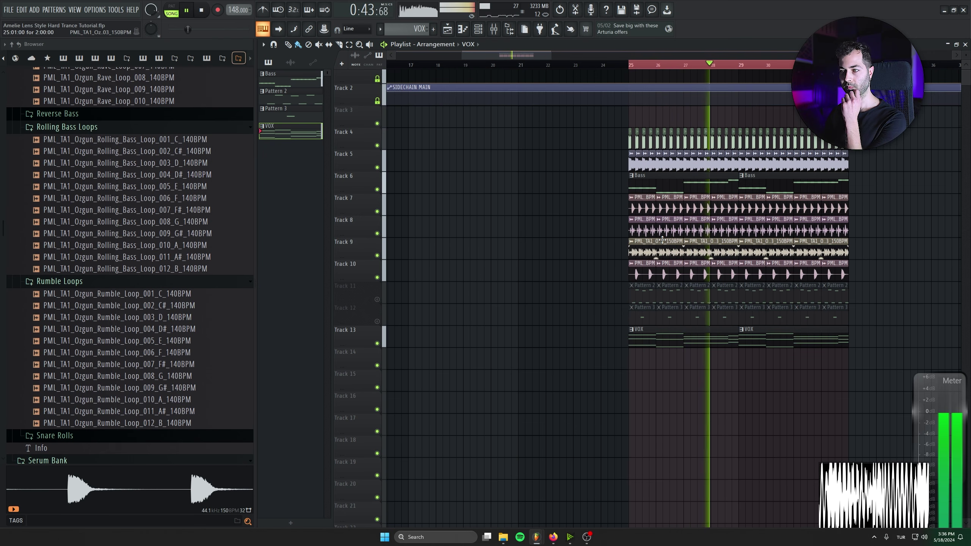
{"action": "scroll", "coordinate": [600, 306], "scroll_direction": "down", "scroll_amount": 1}
{"action": "left_click_drag", "start_coordinate": [551, 323], "coordinate": [397, 311]}
{"action": "left_click", "coordinate": [201, 10]}
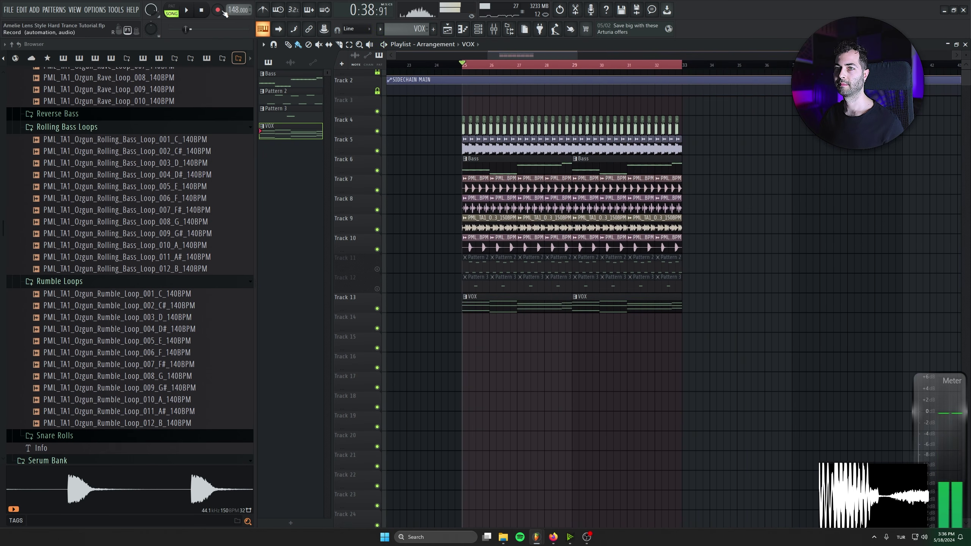
Create a new empty pattern and solo Track 14 in the playlist
{"action": "key", "text": "F4"}
{"action": "right_click", "coordinate": [376, 330]}
{"action": "left_click", "coordinate": [373, 328]}
{"action": "right_click", "coordinate": [372, 327]}
{"action": "left_click", "coordinate": [375, 327]}
Insert a new Serum instrument channel above Serum #3
{"action": "right_click", "coordinate": [466, 249]}
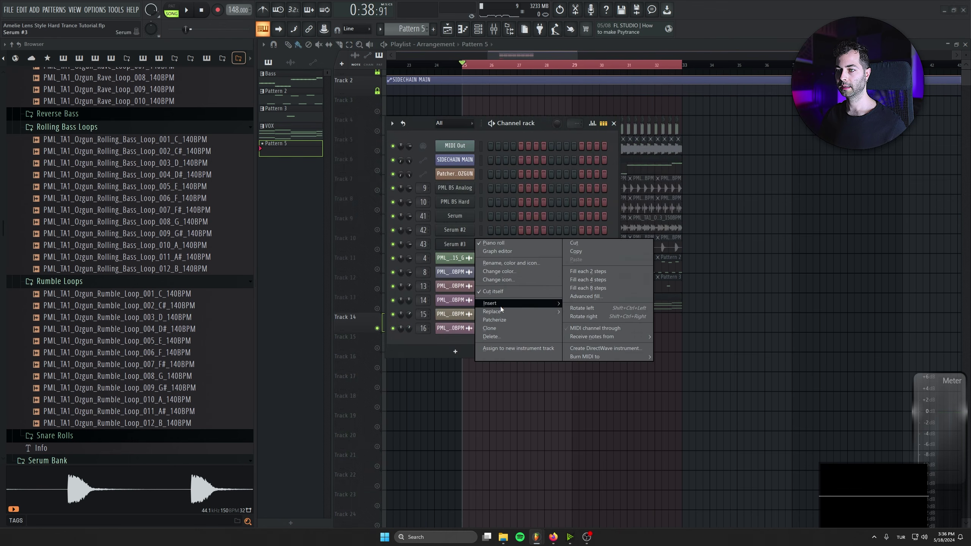
{"action": "mouse_move", "coordinate": [501, 305]}
{"action": "left_click", "coordinate": [598, 168]}
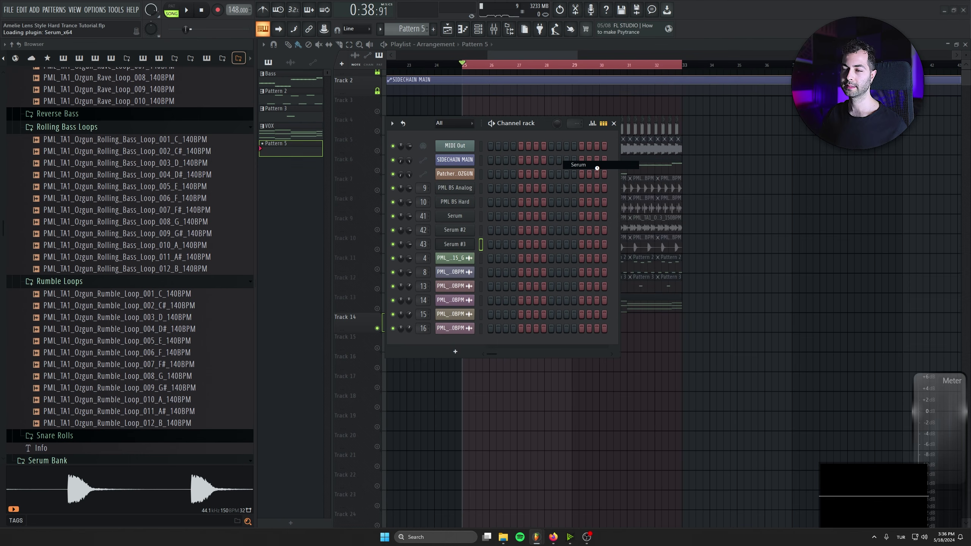
Audition the pad presets in the OZGUN TA bank for Serum #4 and load PML PD Plague
{"action": "left_click", "coordinate": [268, 101]}
{"action": "mouse_move", "coordinate": [268, 153]}
{"action": "mouse_move", "coordinate": [327, 186]}
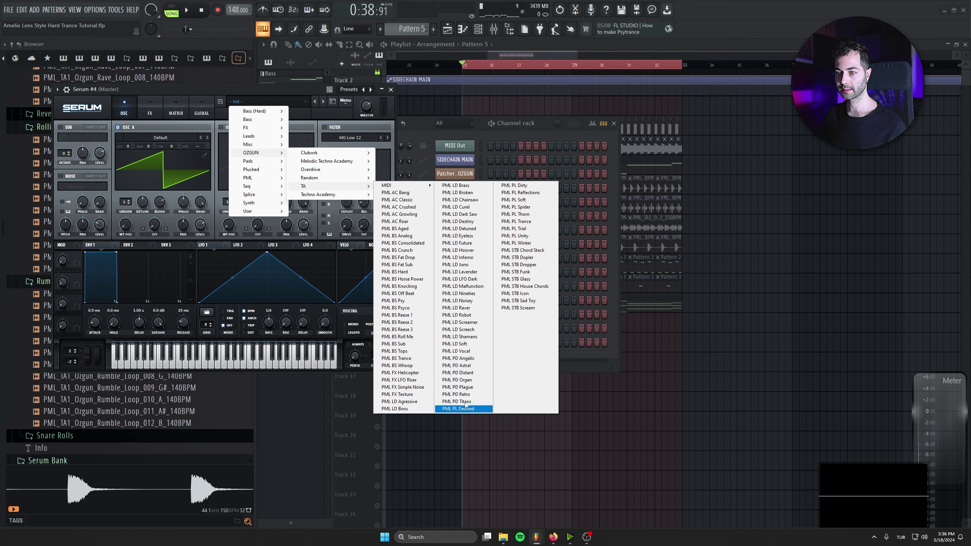
{"action": "left_click", "coordinate": [462, 365]}
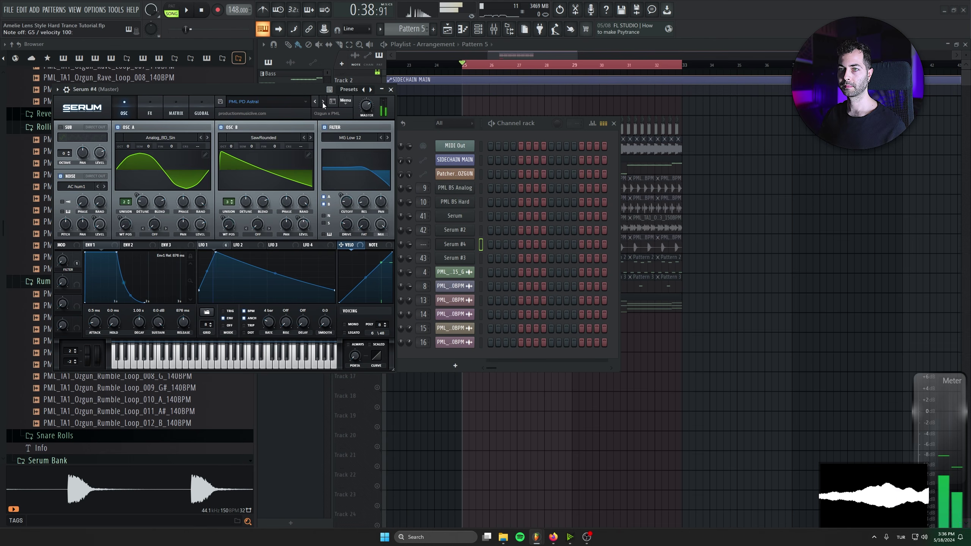
{"action": "left_click", "coordinate": [323, 103]}
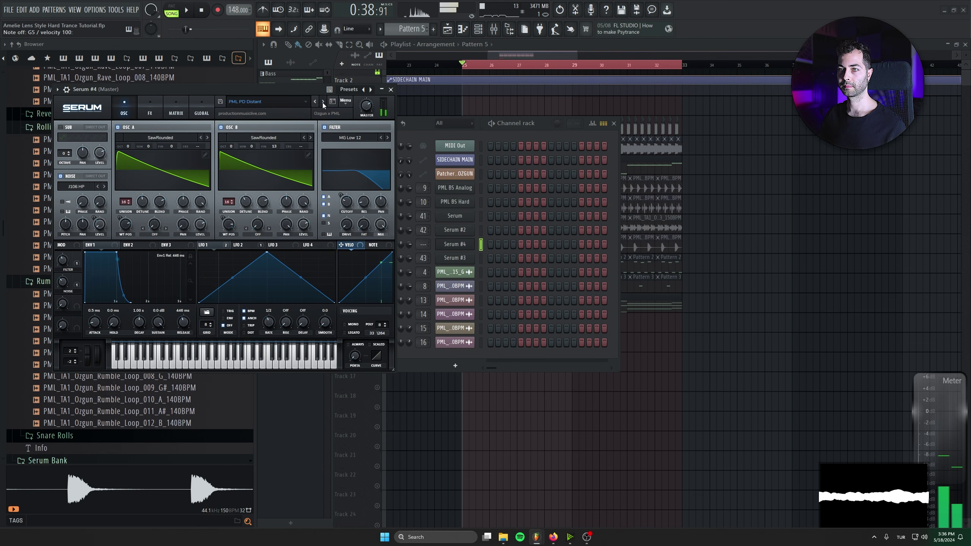
{"action": "left_click", "coordinate": [322, 103]}
{"action": "left_click", "coordinate": [323, 102]}
{"action": "left_click", "coordinate": [322, 102]}
{"action": "left_click", "coordinate": [317, 102]}
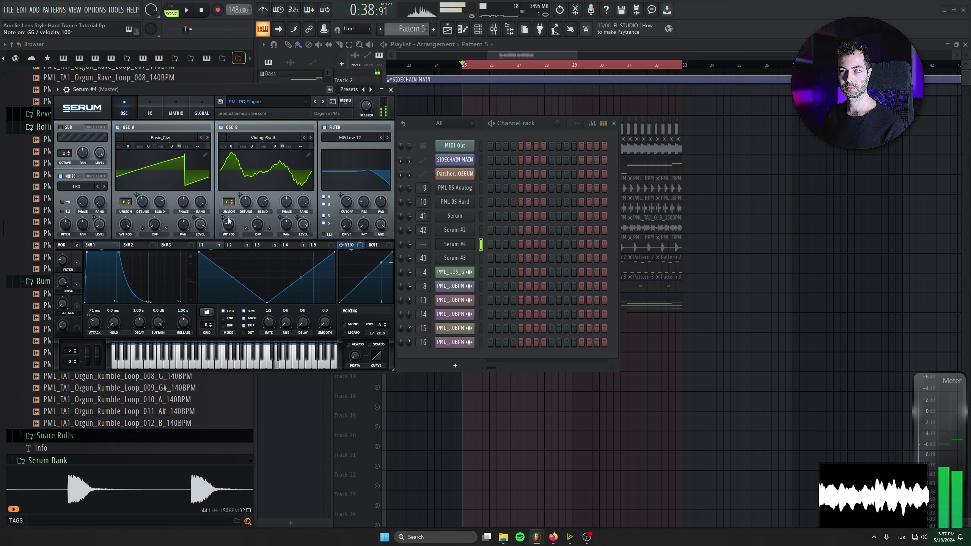
Draw a G5 note in Serum #4's piano roll and place Pattern 5 clips on Track 14 from bar 25
{"action": "left_click_drag", "start_coordinate": [237, 94], "coordinate": [290, 142]}
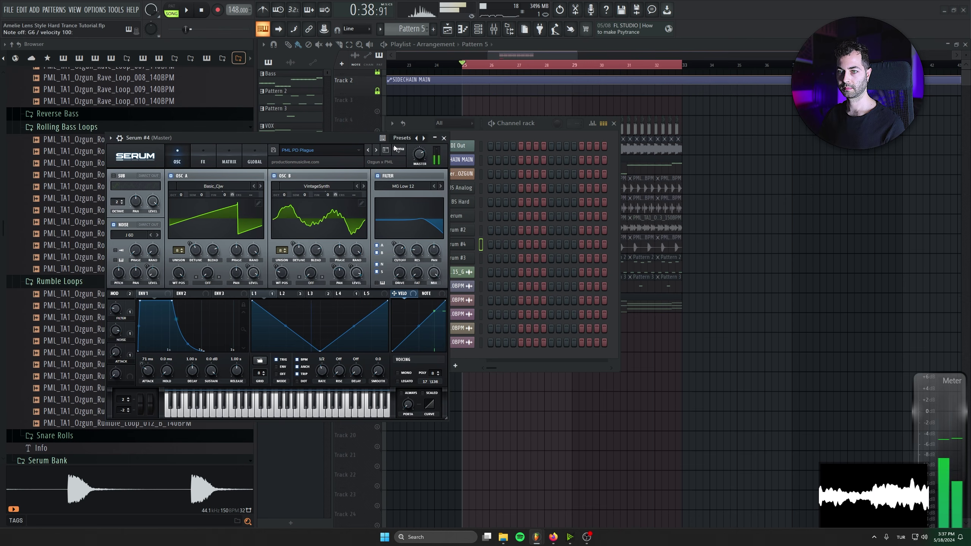
{"action": "left_click", "coordinate": [444, 138]}
{"action": "key", "text": "F7"}
{"action": "left_click", "coordinate": [294, 232]}
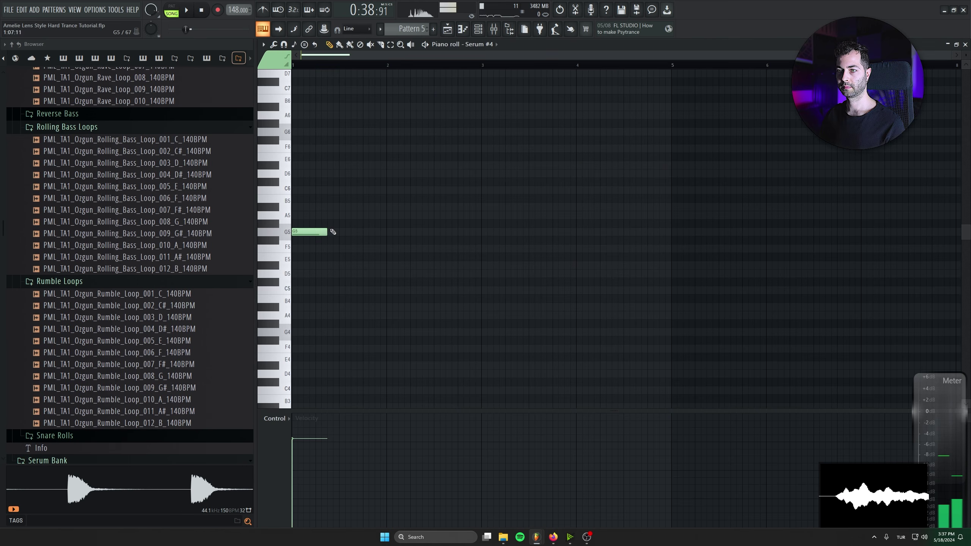
{"action": "key", "text": "F5"}
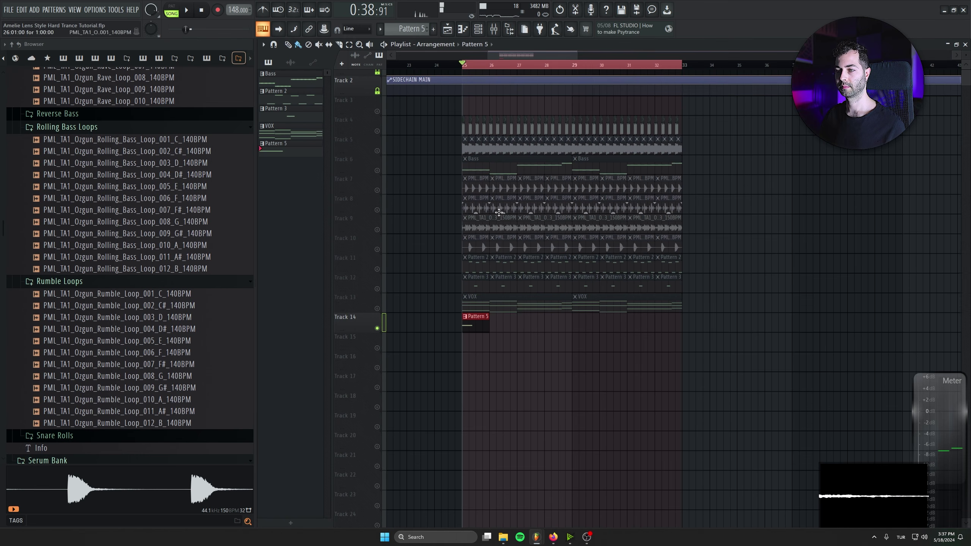
{"action": "key", "text": "space"}
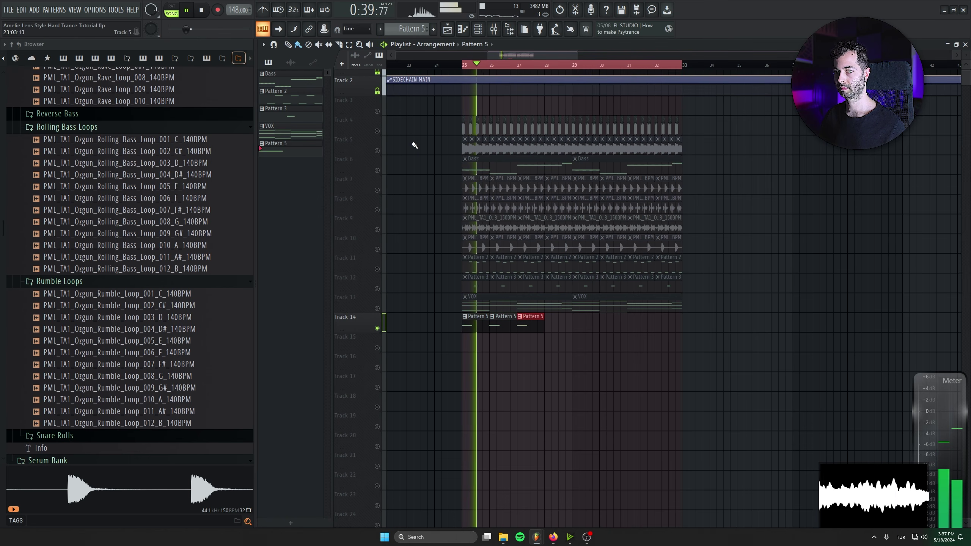
Raise the Serum #4 note to G6 at the pattern start, shorten it to about two steps, and audition it
{"action": "key", "text": "F7"}
{"action": "key", "text": "space"}
{"action": "left_click", "coordinate": [323, 132]}
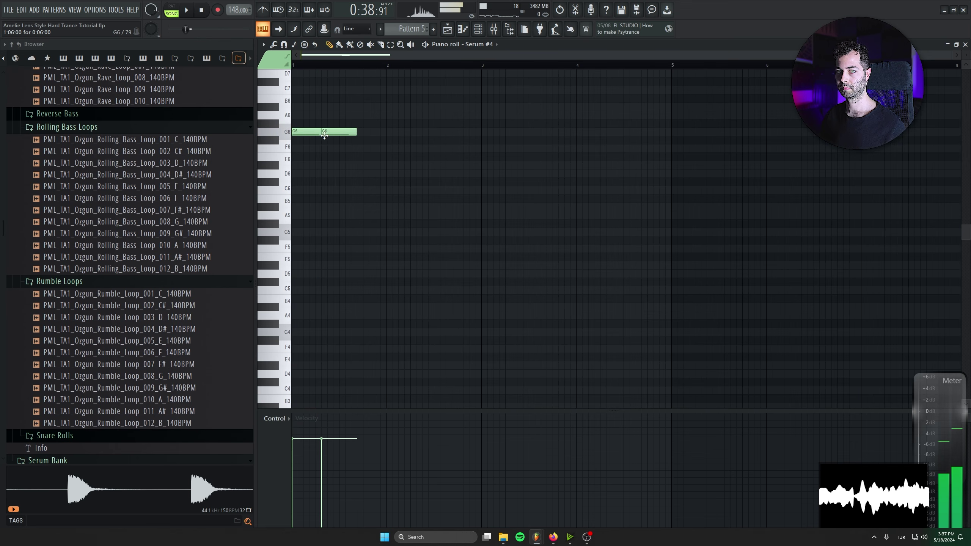
{"action": "left_click_drag", "start_coordinate": [308, 134], "coordinate": [303, 136]}
{"action": "key", "text": "space"}
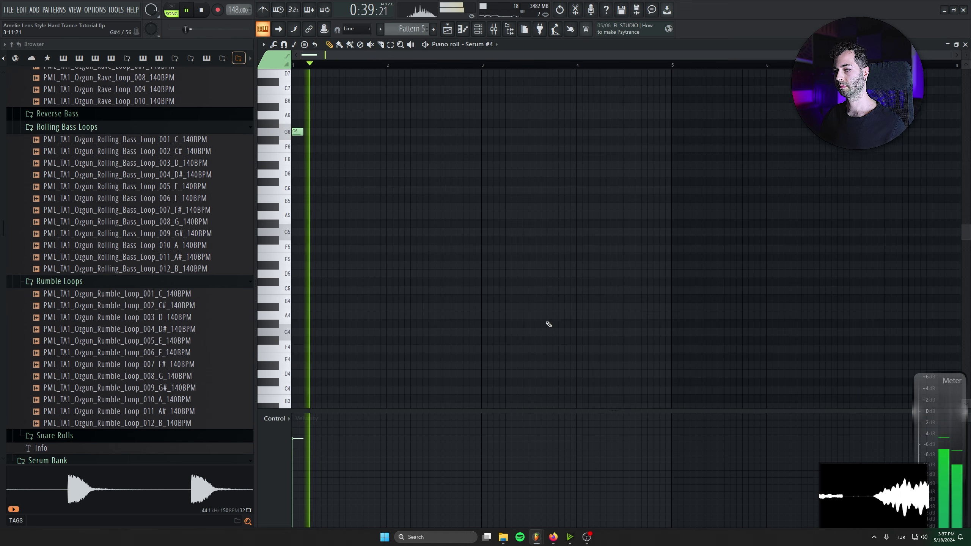
{"action": "key", "text": "F7"}
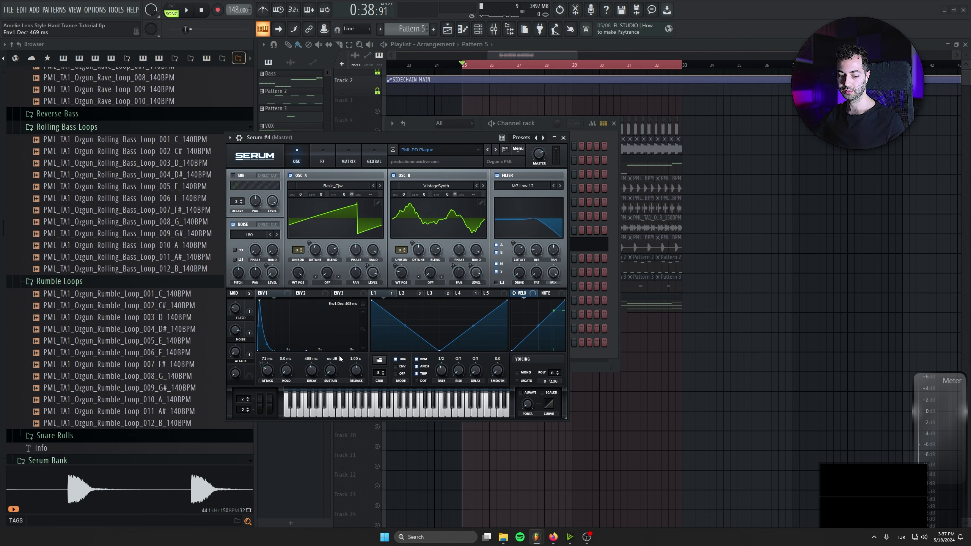
Shape Serum #4's Envelope 1 with minimum sustain, about 446 ms decay and 343 ms release
{"action": "key", "text": "b"}
{"action": "left_click_drag", "start_coordinate": [314, 370], "coordinate": [324, 373]}
{"action": "key", "text": "space"}
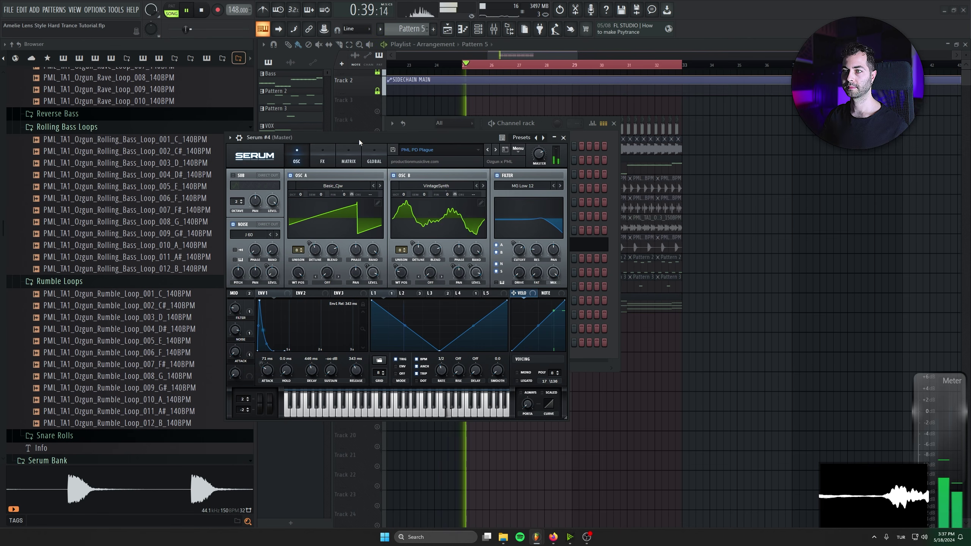
{"action": "left_click", "coordinate": [564, 137]}
{"action": "left_click", "coordinate": [614, 123]}
Trim the Pattern 5 clips to half a bar and repeat them along Track 14 across the whole looped section
{"action": "scroll", "coordinate": [571, 335], "scroll_direction": "down", "scroll_amount": 1}
{"action": "key", "text": "space"}
{"action": "left_click_drag", "start_coordinate": [571, 325], "coordinate": [388, 306]}
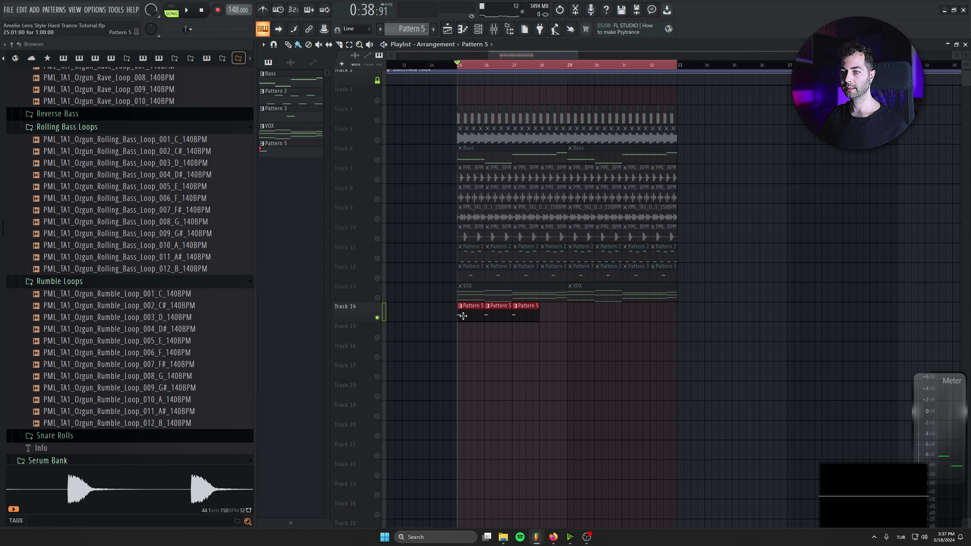
{"action": "key", "text": "space"}
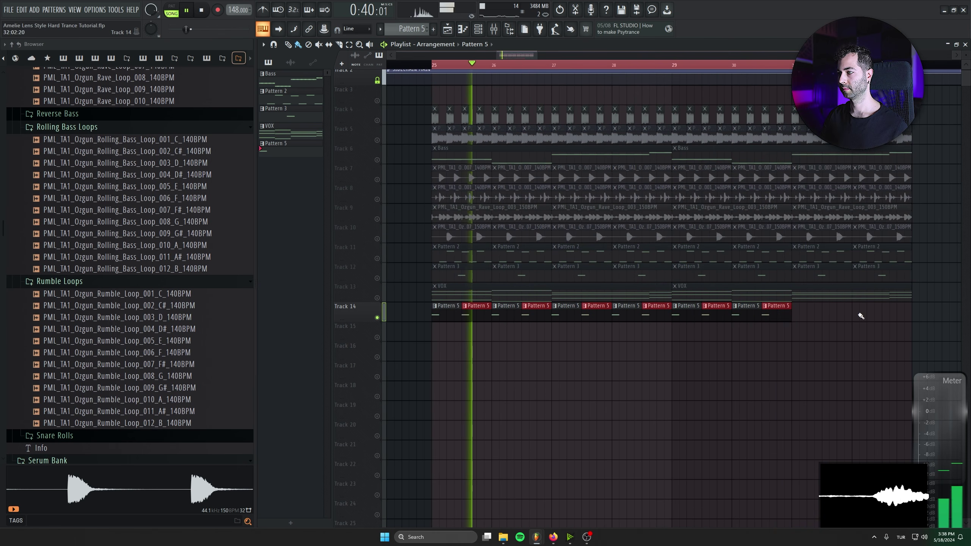
{"action": "left_click_drag", "start_coordinate": [846, 315], "coordinate": [707, 320]}
{"action": "key", "text": "ctrl+b"}
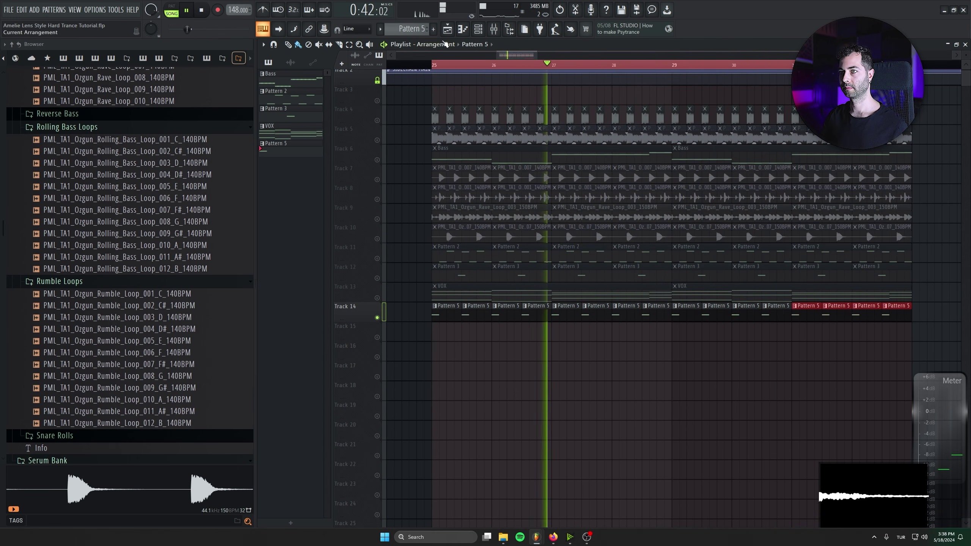
Route Serum #4 to mixer insert 44 and rename that insert String Pad
{"action": "left_click", "coordinate": [496, 29]}
{"action": "left_click", "coordinate": [479, 30]}
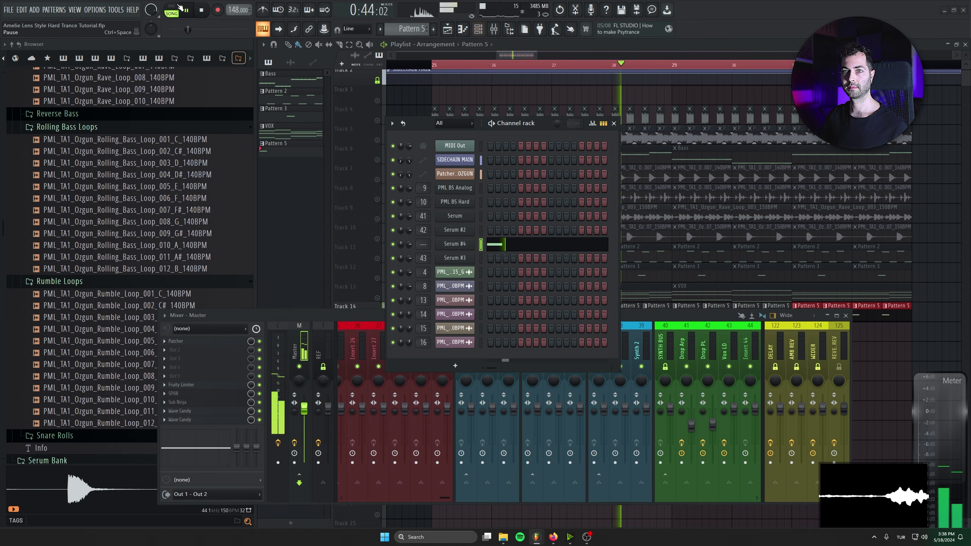
{"action": "mouse_move", "coordinate": [423, 243]}
{"action": "left_mouse_down"}
{"action": "mouse_move", "coordinate": [424, 206]}
{"action": "mouse_move", "coordinate": [424, 230]}
{"action": "left_mouse_up"}
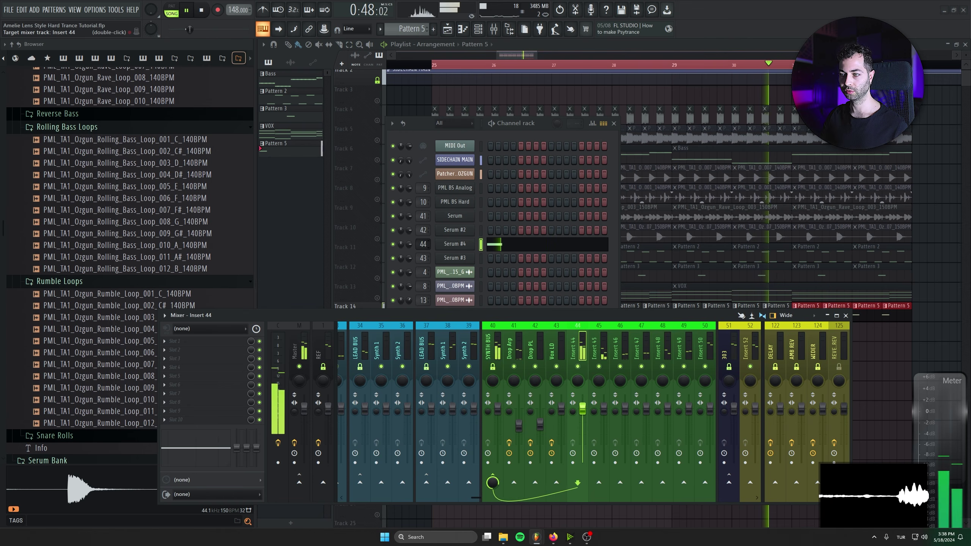
{"action": "double_click", "coordinate": [583, 345]}
{"action": "type", "text": "String Pad"}
{"action": "key", "text": "Return"}
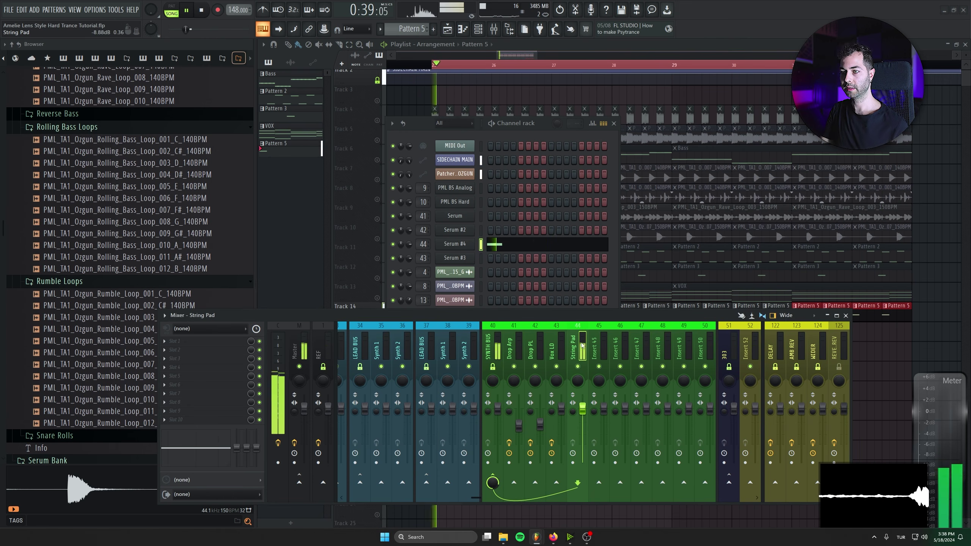
Add Fruity Parametric EQ 2 with a low cut and Fruity Blood Overdrive with raised pre-amp and adjusted post gain to String Pad
{"action": "left_click", "coordinate": [226, 341]}
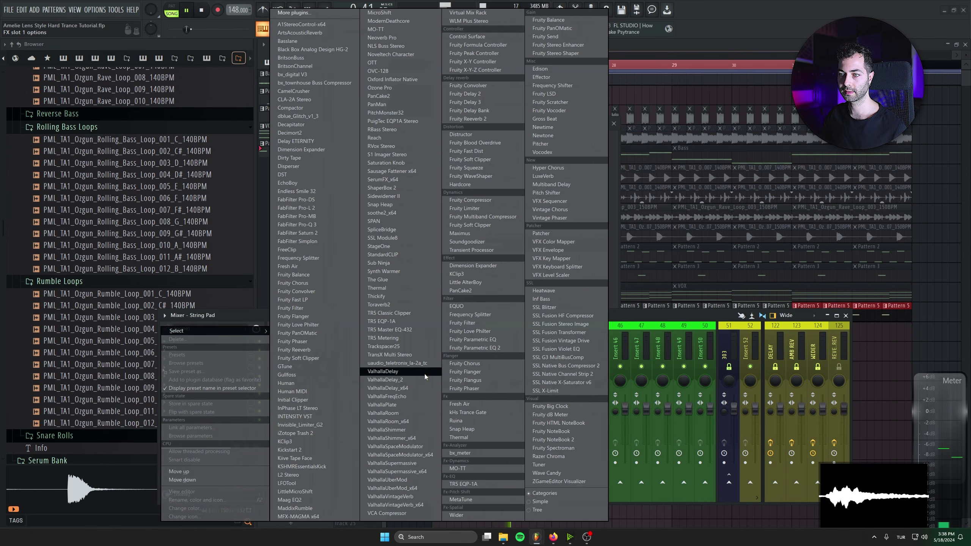
{"action": "left_click", "coordinate": [475, 348]}
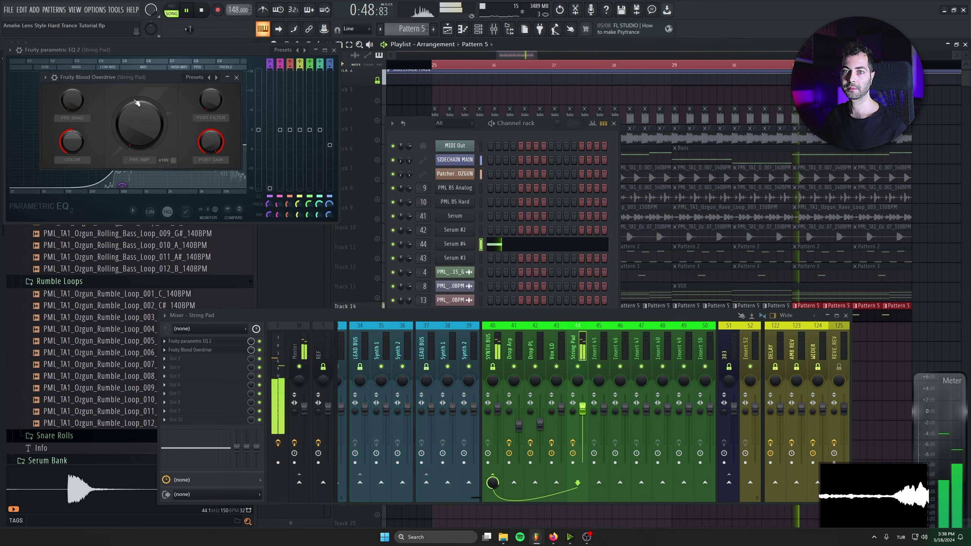
{"action": "left_click_drag", "start_coordinate": [136, 138], "coordinate": [136, 130]}
{"action": "left_click_drag", "start_coordinate": [210, 142], "coordinate": [210, 157]}
Add Kickstart 2 in effect slot 10 of the String Pad insert and set its mix to 91%
{"action": "left_click", "coordinate": [214, 421]}
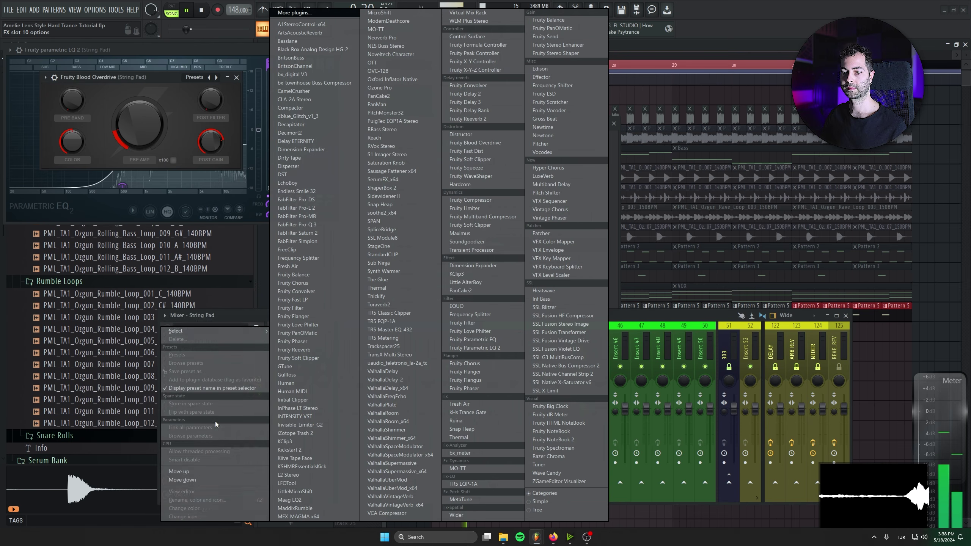
{"action": "left_click", "coordinate": [291, 450]}
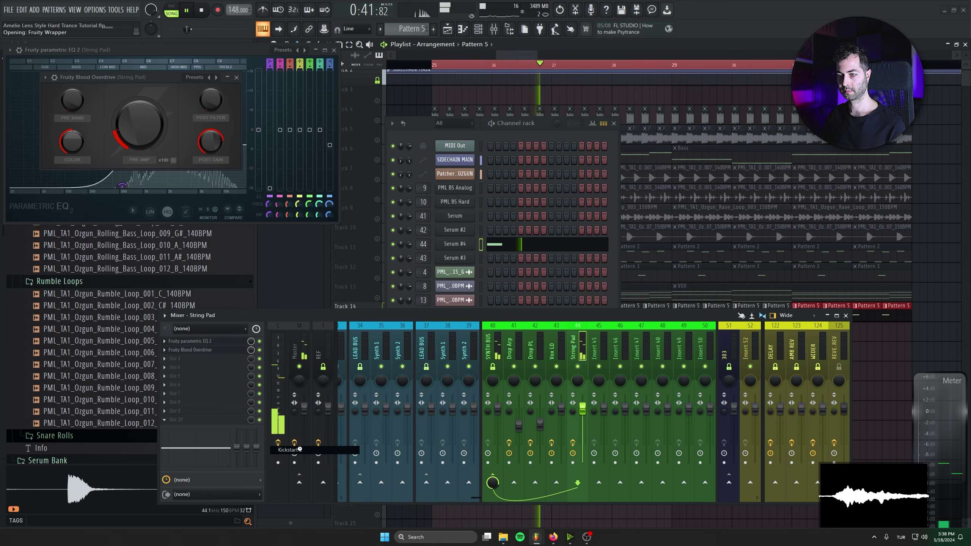
{"action": "scroll", "coordinate": [113, 159], "scroll_direction": "down", "scroll_amount": 3}
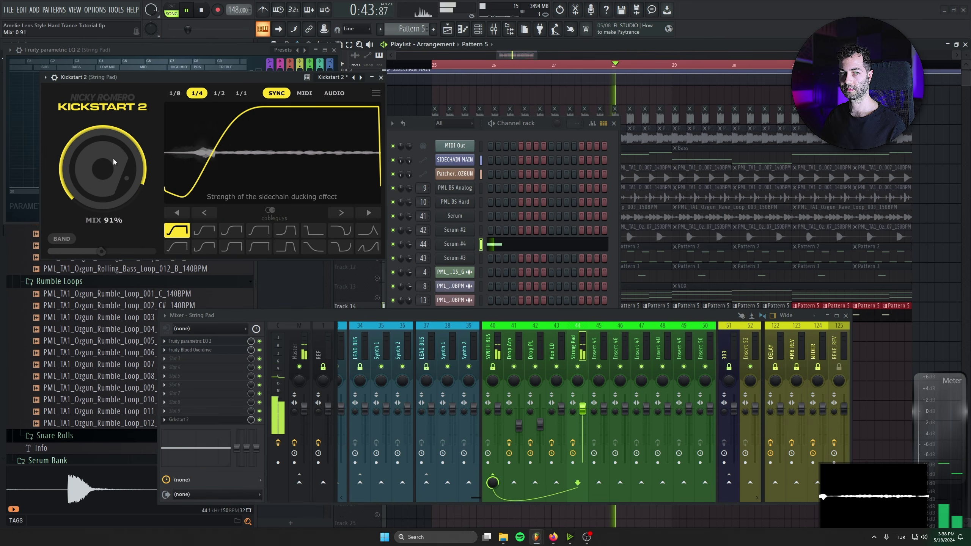
{"action": "key", "text": "F12"}
Unmute all the drop's playlist tracks and lower the String Pad fader slightly in the full mix
{"action": "left_click", "coordinate": [447, 30]}
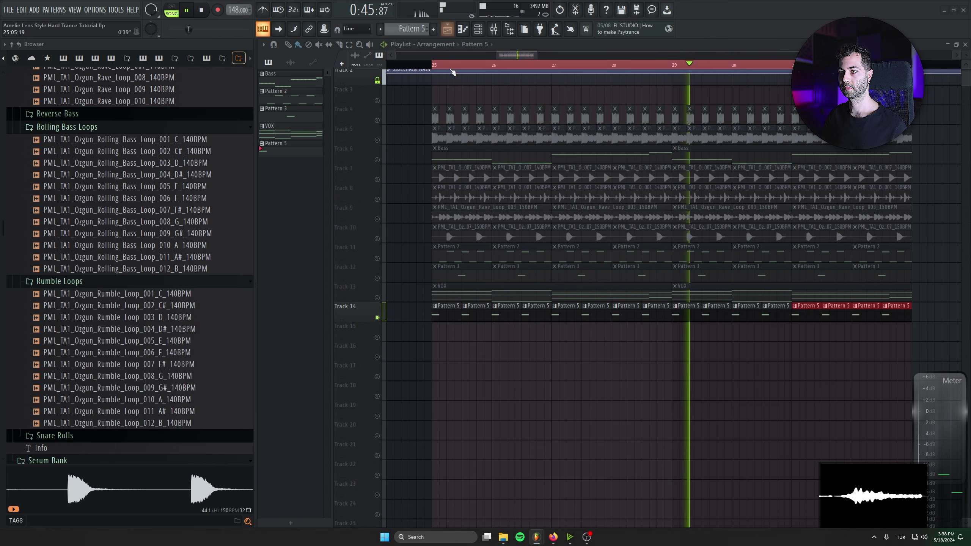
{"action": "left_click_drag", "start_coordinate": [378, 120], "coordinate": [377, 140]}
{"action": "key", "text": "F9"}
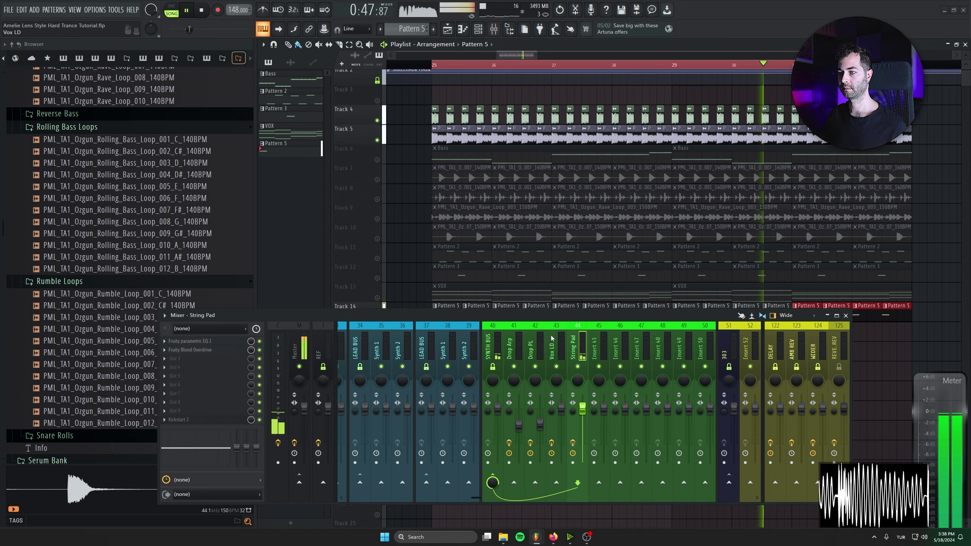
{"action": "right_click", "coordinate": [377, 121]}
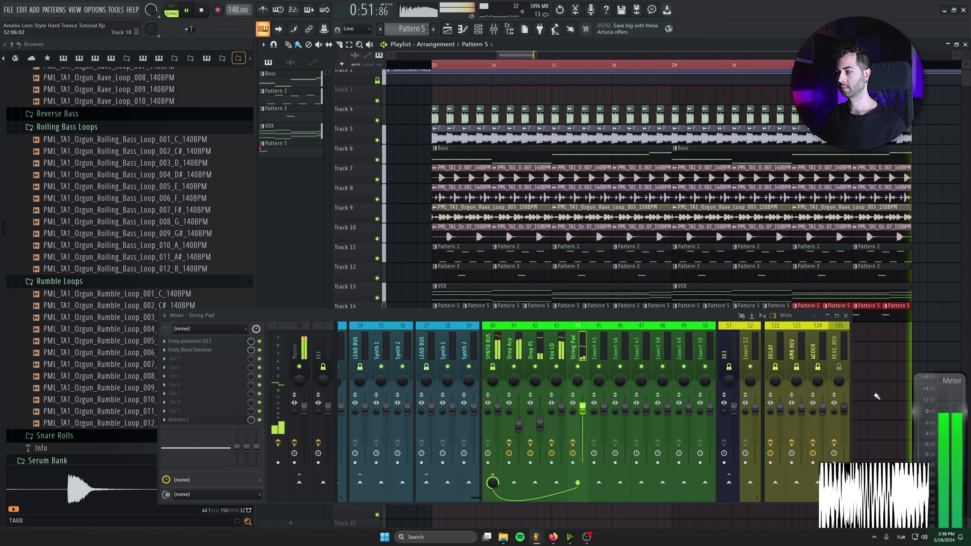
{"action": "left_click_drag", "start_coordinate": [586, 413], "coordinate": [587, 418]}
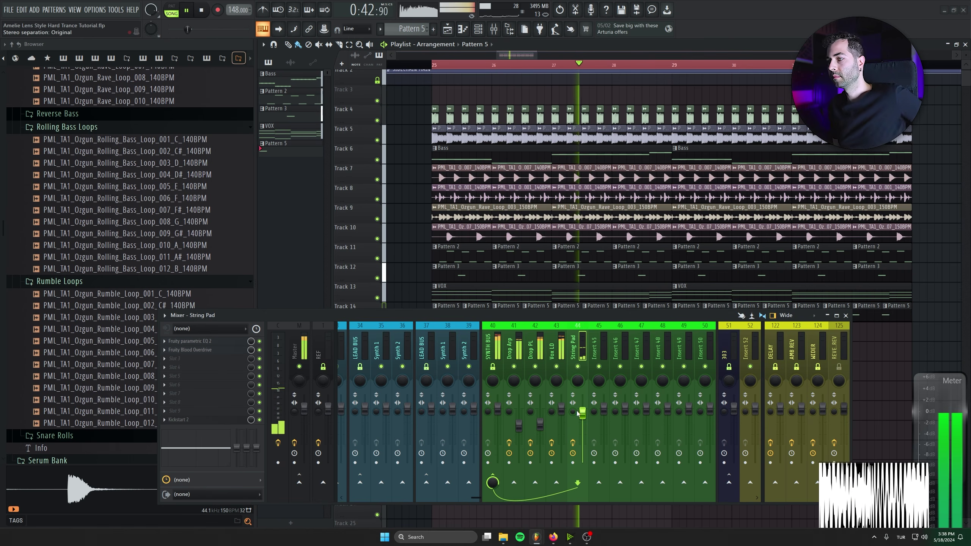
Open Pattern 3's notes, solo the Drop PL mixer insert and raise its fader slightly
{"action": "double_click", "coordinate": [500, 278]}
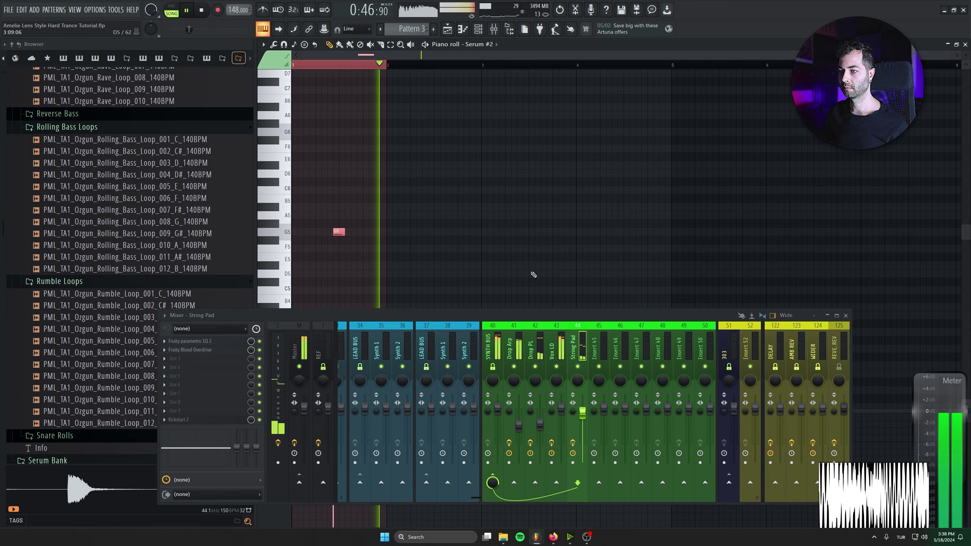
{"action": "right_click", "coordinate": [535, 367]}
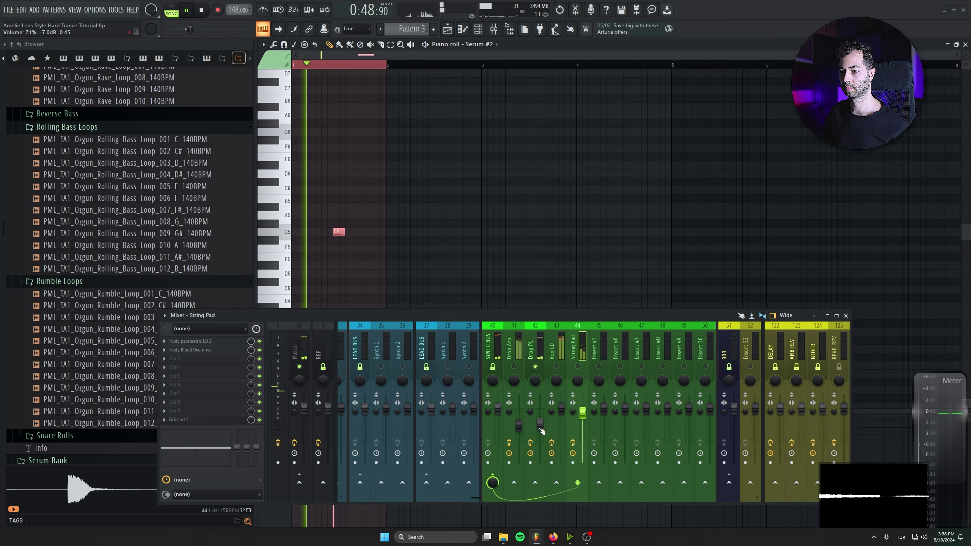
{"action": "left_click", "coordinate": [541, 430]}
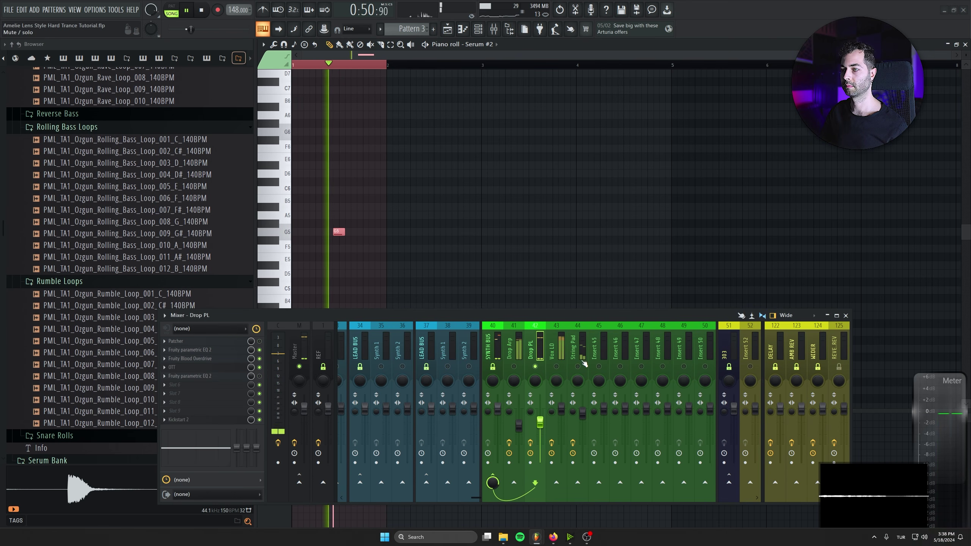
{"action": "key", "text": "Escape"}
{"action": "key", "text": "Escape"}
Duplicate all the drop clips from bars 25–32 into bars 33–40 and extend the time selection to bar 41
{"action": "left_click", "coordinate": [447, 29]}
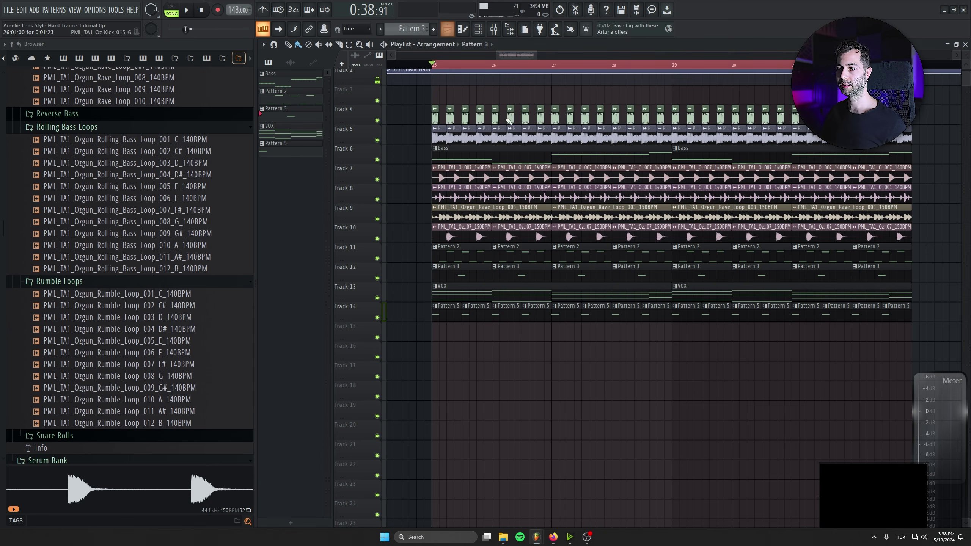
{"action": "left_click", "coordinate": [510, 30]}
{"action": "scroll", "coordinate": [503, 315], "scroll_direction": "down", "scroll_amount": 7}
{"action": "key", "text": "ctrl+a"}
{"action": "mouse_move", "coordinate": [463, 157]}
{"action": "left_mouse_down", "text": "shift"}
{"action": "mouse_move", "coordinate": [764, 153]}
{"action": "mouse_move", "coordinate": [610, 161]}
{"action": "left_mouse_up", "text": "shift"}
{"action": "left_click", "coordinate": [721, 389]}
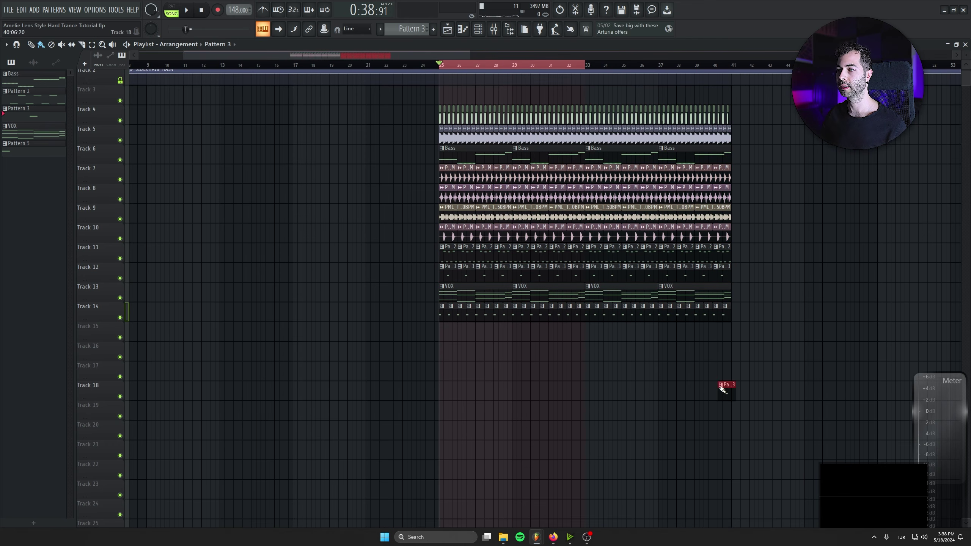
{"action": "left_click_drag", "start_coordinate": [730, 64], "coordinate": [733, 65]}
{"action": "scroll", "coordinate": [618, 421], "scroll_direction": "up", "scroll_amount": 1}
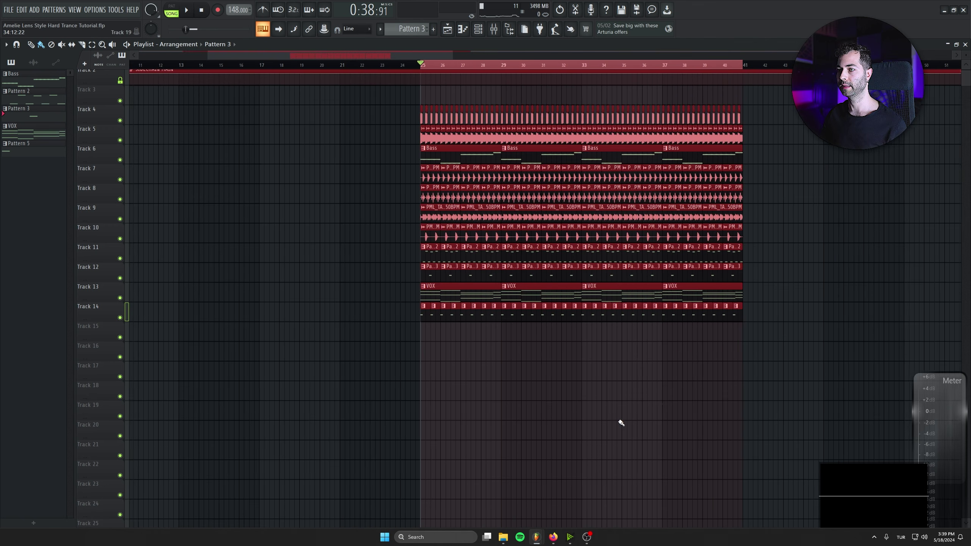
Duplicate the 16-bar drop clips so the drop continues to bar 57, and copy a VOX clip to bar 21 as a lead-in
{"action": "scroll", "coordinate": [618, 421], "scroll_direction": "up", "scroll_amount": 2}
{"action": "left_click", "coordinate": [652, 405]}
{"action": "scroll", "coordinate": [663, 325], "scroll_direction": "up", "scroll_amount": 2}
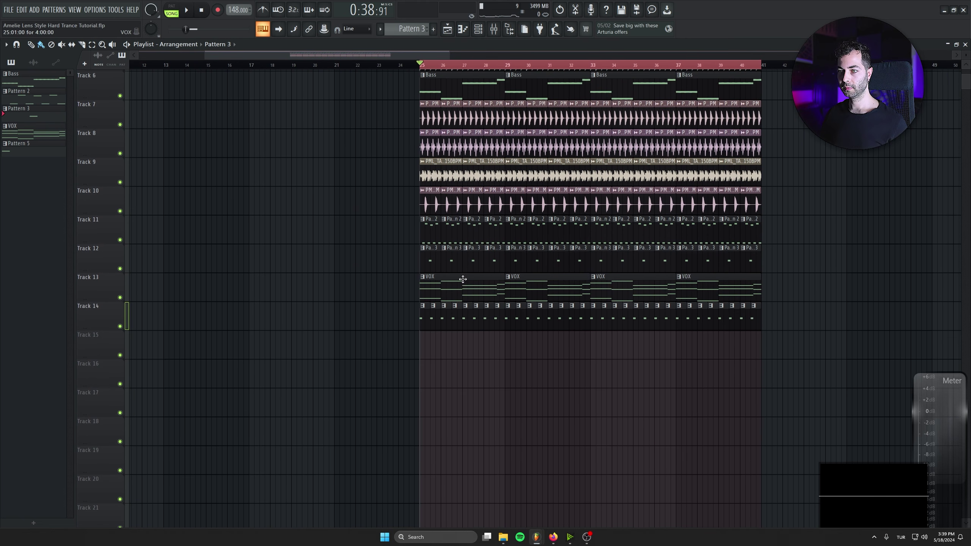
{"action": "left_click_drag", "start_coordinate": [812, 398], "coordinate": [424, 89]}
{"action": "key", "text": "ctrl+b"}
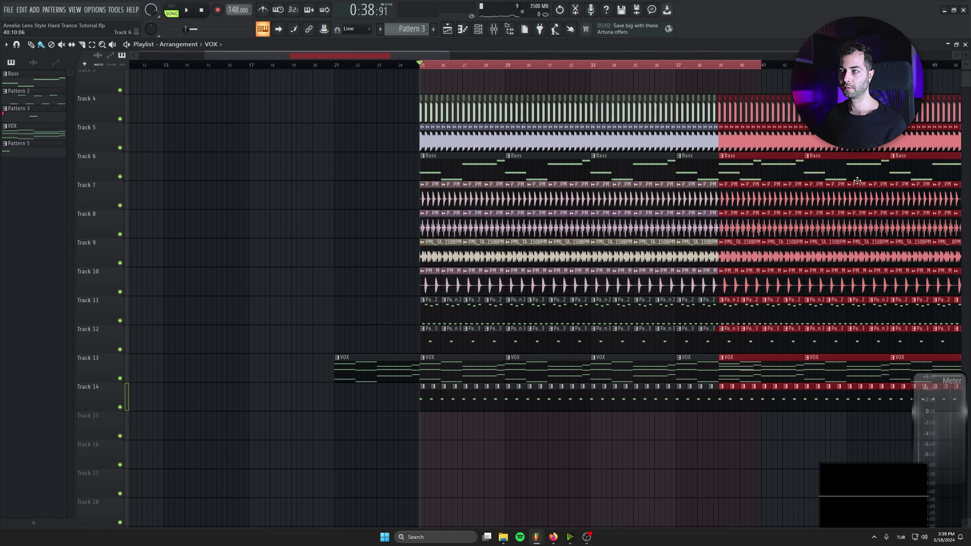
{"action": "left_click", "coordinate": [335, 66]}
{"action": "scroll", "coordinate": [425, 369], "scroll_direction": "up", "scroll_amount": 1}
{"action": "left_click_drag", "start_coordinate": [434, 362], "coordinate": [359, 426]}
{"action": "scroll", "coordinate": [379, 417], "scroll_direction": "down", "scroll_amount": 3}
{"action": "scroll", "coordinate": [409, 398], "scroll_direction": "down", "scroll_amount": 1}
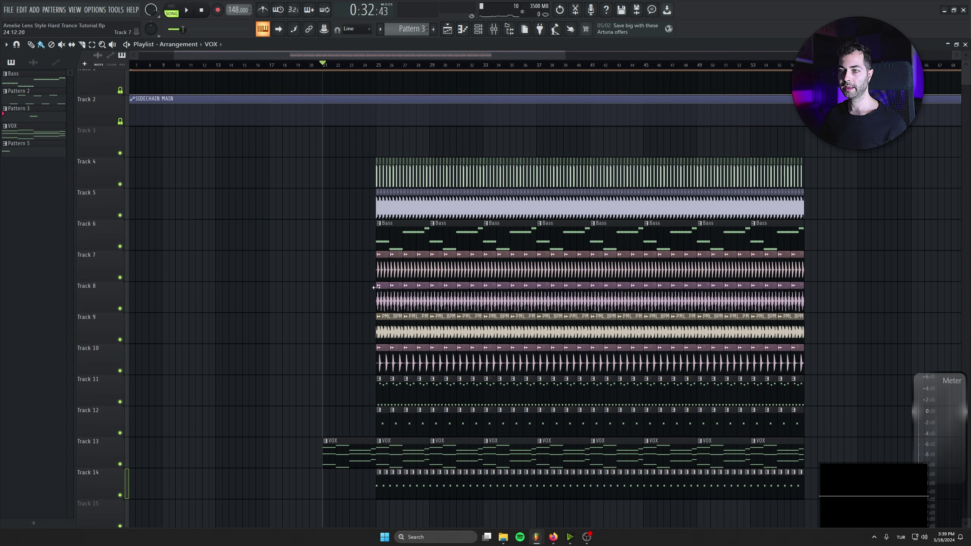
Mute all the clips on Tracks 7 to 12 and Track 14 across the whole drop
{"action": "scroll", "coordinate": [371, 272], "scroll_direction": "down", "scroll_amount": 3}
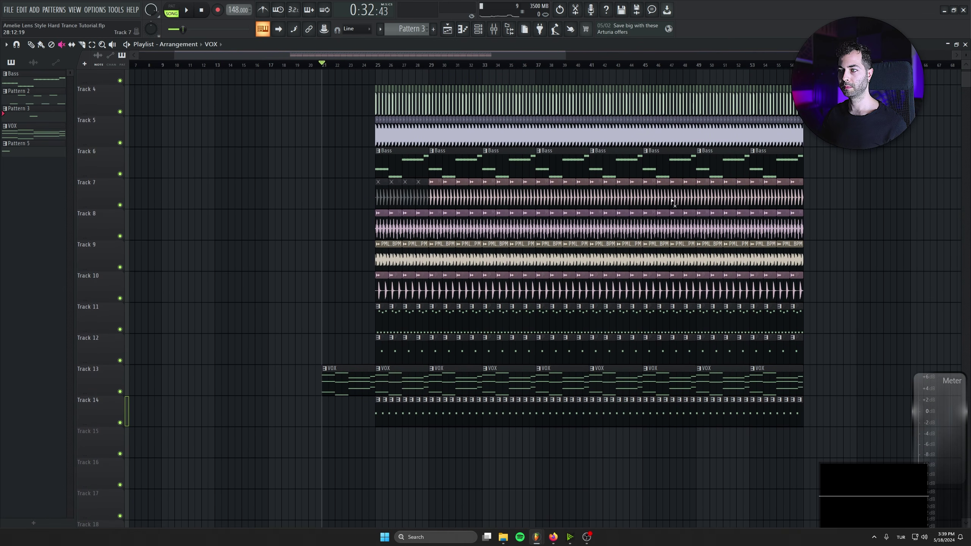
{"action": "left_click", "coordinate": [636, 197]}
{"action": "mouse_move", "coordinate": [452, 224]}
{"action": "left_mouse_down"}
{"action": "mouse_move", "coordinate": [792, 234]}
{"action": "mouse_move", "coordinate": [786, 249]}
{"action": "mouse_move", "coordinate": [298, 266]}
{"action": "mouse_move", "coordinate": [521, 298]}
{"action": "mouse_move", "coordinate": [853, 297]}
{"action": "mouse_move", "coordinate": [458, 319]}
{"action": "left_mouse_up"}
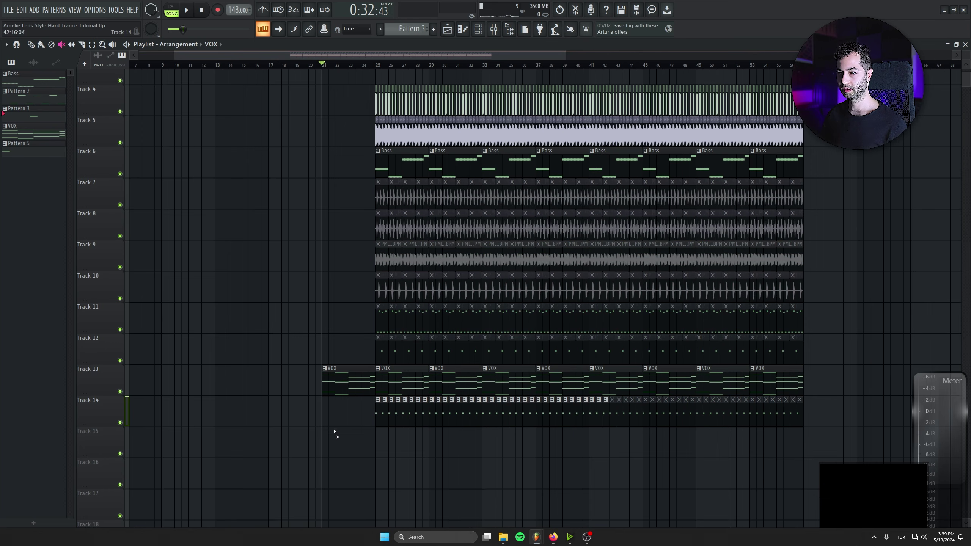
{"action": "key", "text": "space"}
{"action": "scroll", "coordinate": [365, 406], "scroll_direction": "up", "scroll_amount": 2}
{"action": "key", "text": "space"}
Unsolo the Drop PL mixer insert and play the VOX lead-in from bar 21
{"action": "left_click", "coordinate": [493, 29]}
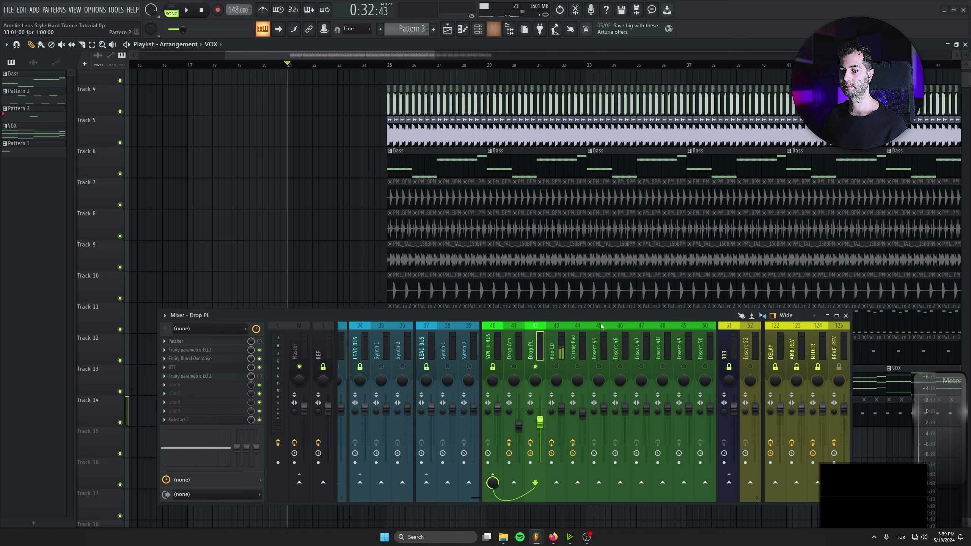
{"action": "key", "text": "space"}
{"action": "left_click", "coordinate": [845, 315]}
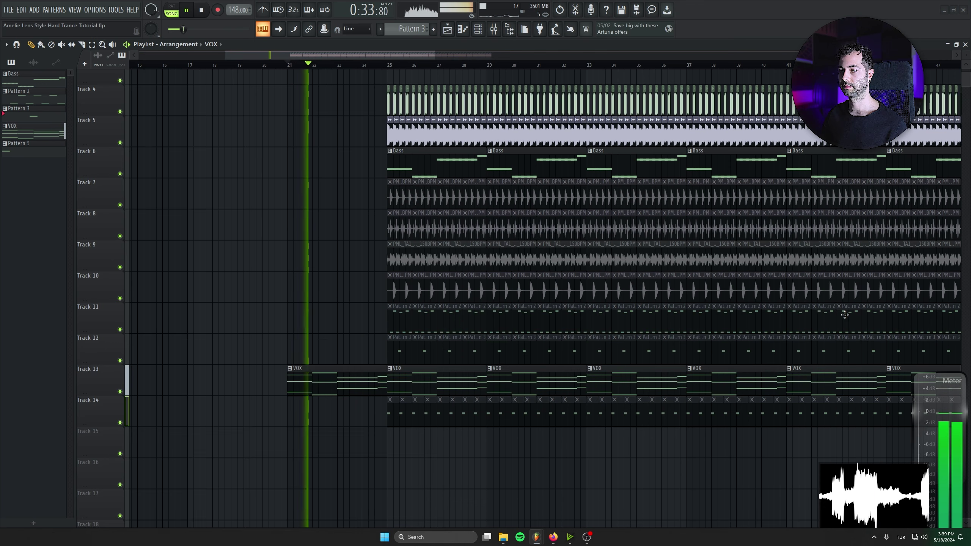
{"action": "key", "text": "space"}
{"action": "left_click_drag", "start_coordinate": [383, 469], "coordinate": [427, 404]}
{"action": "scroll", "coordinate": [428, 403], "scroll_direction": "down", "scroll_amount": 1}
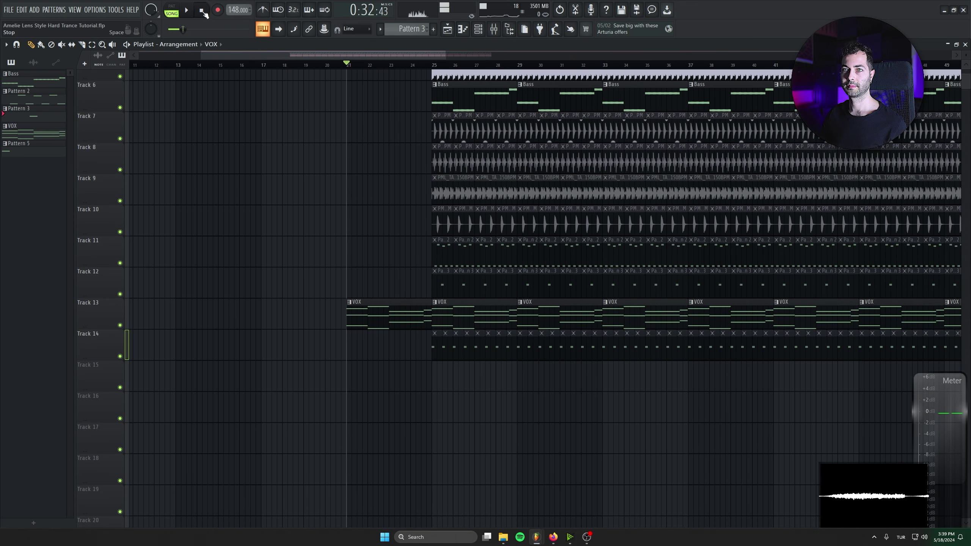
{"action": "left_click", "coordinate": [203, 11]}
Shorten the VOX clip at bar 21 so that it ends halfway through bar 24
{"action": "scroll", "coordinate": [414, 64], "scroll_direction": "up", "scroll_amount": 3}
{"action": "left_click", "coordinate": [406, 64]}
{"action": "scroll", "coordinate": [411, 64], "scroll_direction": "up", "scroll_amount": 2}
{"action": "left_click_drag", "start_coordinate": [460, 243], "coordinate": [505, 192]}
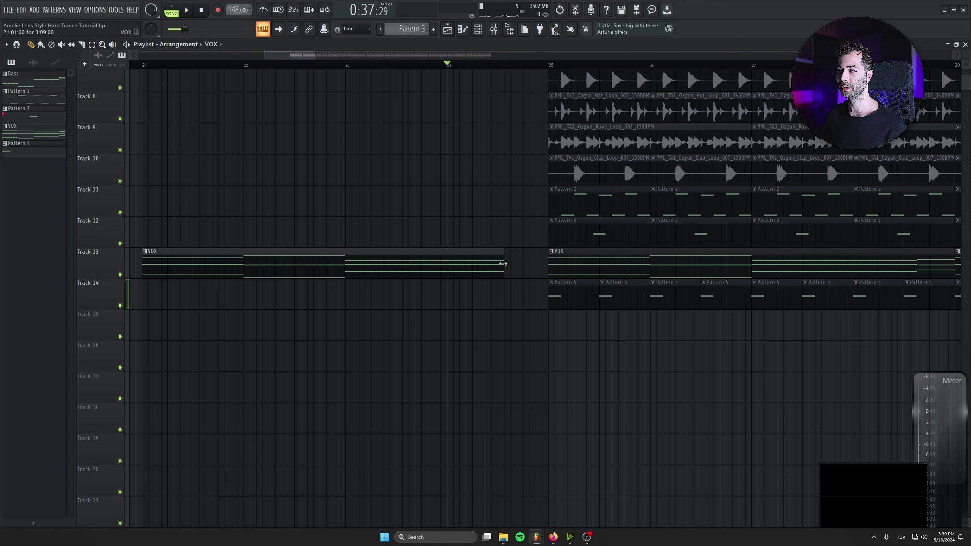
Audition the snares in the 909 Clap & Snare folder and place PML_TA1_Ozgun_Snare_005_G on Track 16 in bar 24
{"action": "left_click", "coordinate": [509, 29]}
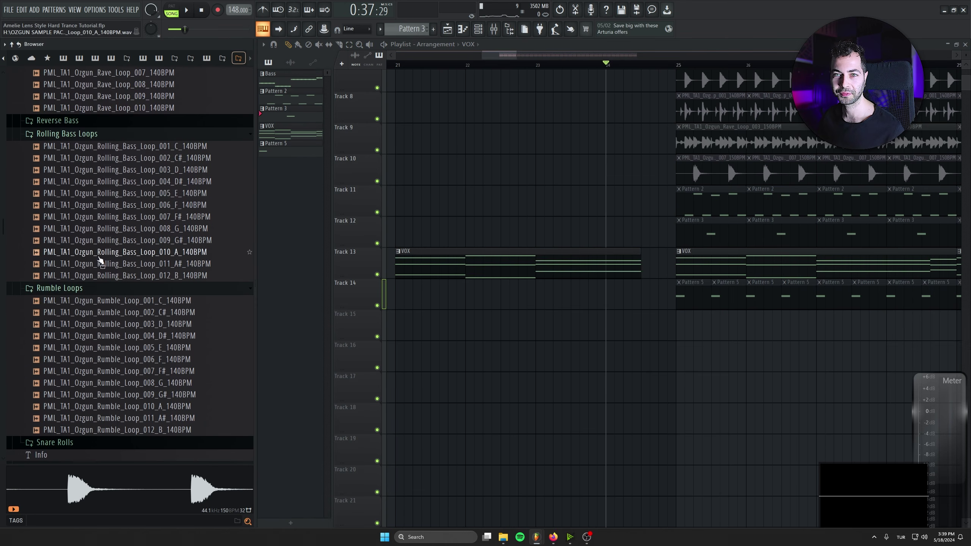
{"action": "scroll", "coordinate": [98, 259], "scroll_direction": "up", "scroll_amount": 15}
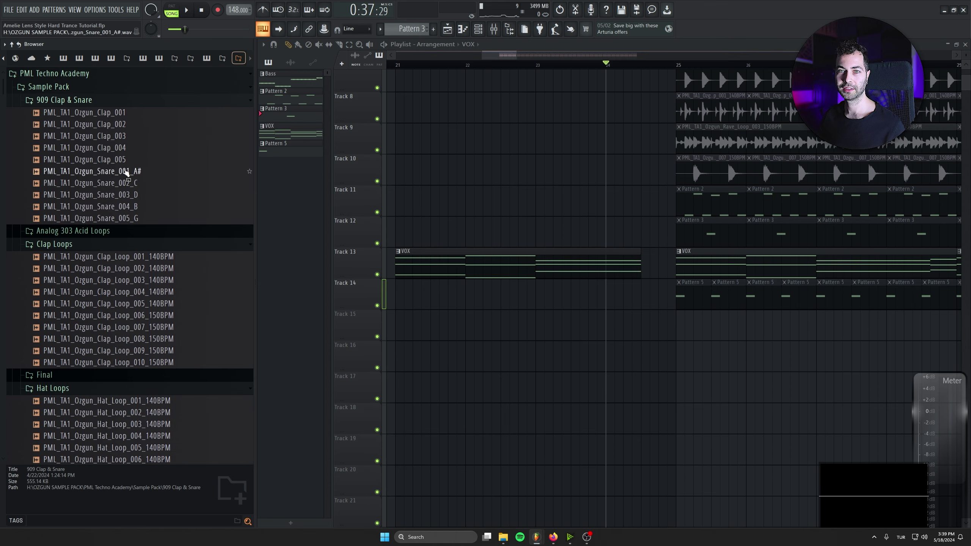
{"action": "left_click", "coordinate": [132, 185]}
{"action": "left_click", "coordinate": [134, 195]}
{"action": "left_click", "coordinate": [136, 207]}
{"action": "left_click_drag", "start_coordinate": [138, 218], "coordinate": [734, 363]}
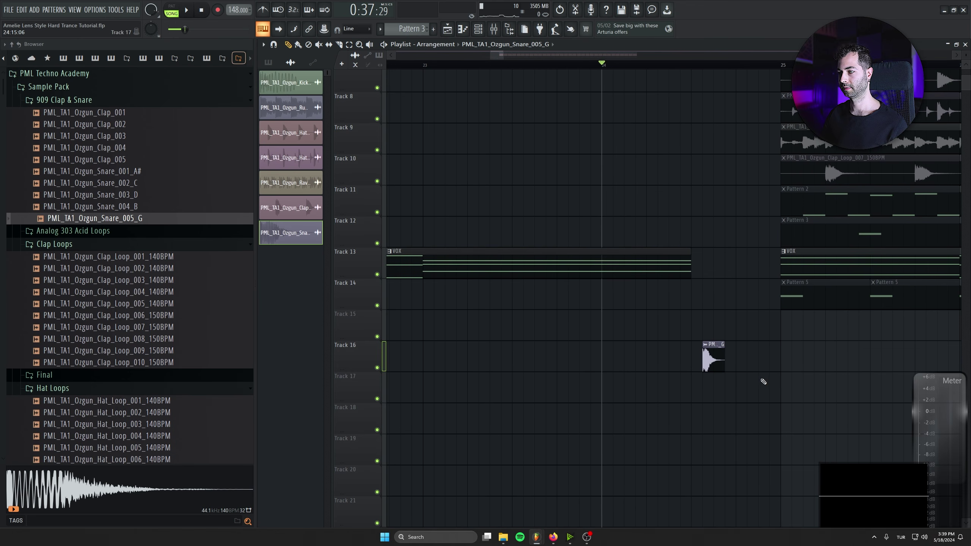
Align the one-step snare clip with the end of the VOX lead-in and repeat it eight times up to bar 25
{"action": "scroll", "coordinate": [764, 381], "scroll_direction": "up", "scroll_amount": 4}
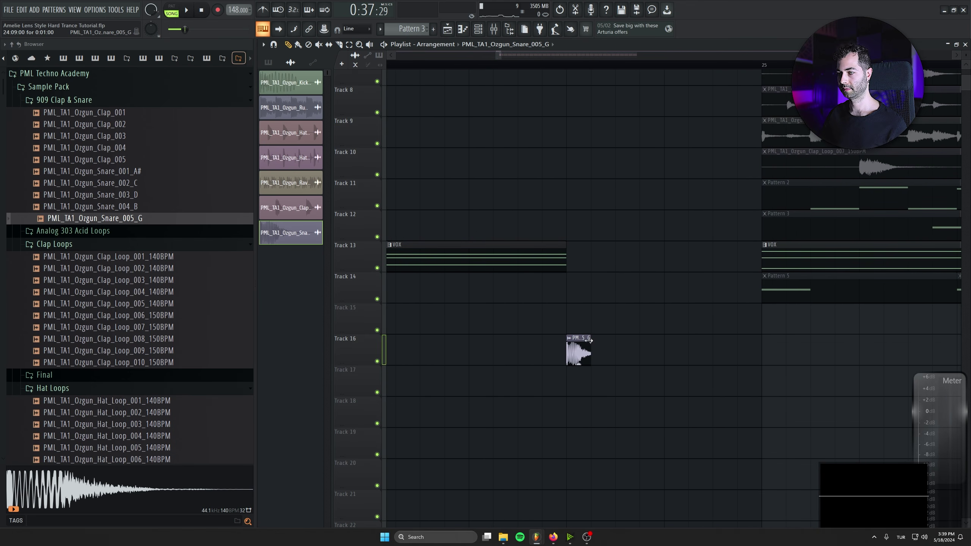
{"action": "left_click_drag", "start_coordinate": [700, 344], "coordinate": [575, 365]}
{"action": "left_click_drag", "start_coordinate": [575, 345], "coordinate": [697, 345]}
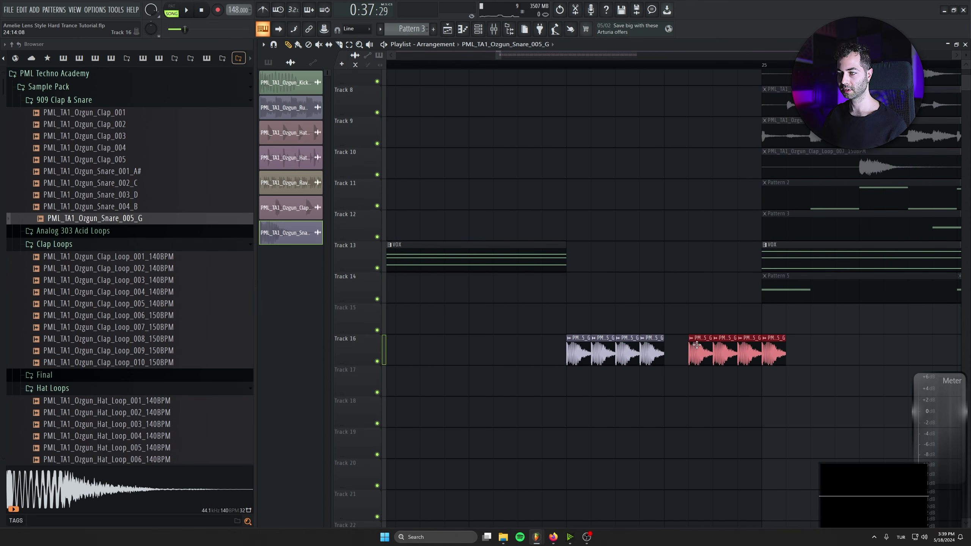
{"action": "scroll", "coordinate": [585, 374], "scroll_direction": "down", "scroll_amount": 6}
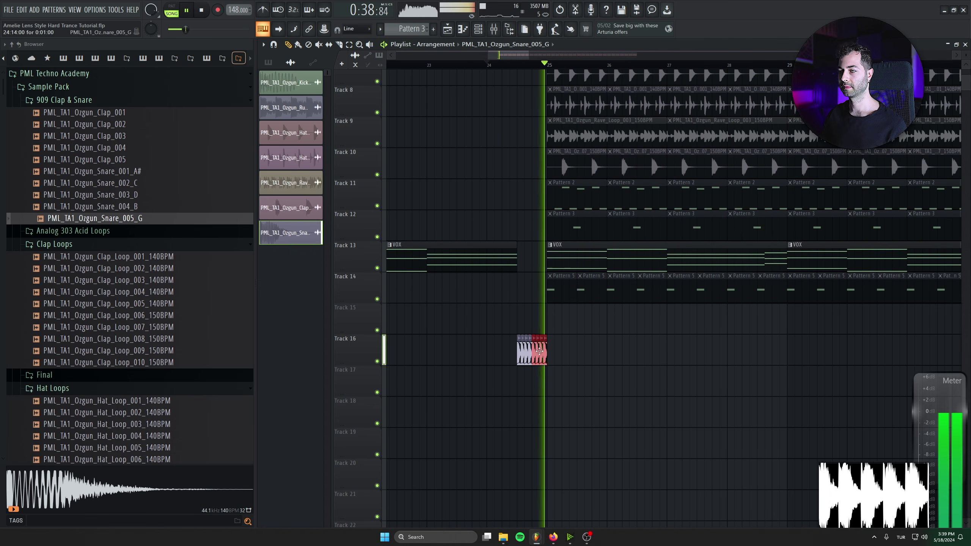
Lower the snare sample's channel volume to about 47% while playing the fill
{"action": "left_click", "coordinate": [546, 341]}
{"action": "left_click", "coordinate": [549, 338]}
{"action": "double_click", "coordinate": [545, 340]}
{"action": "key", "text": "space"}
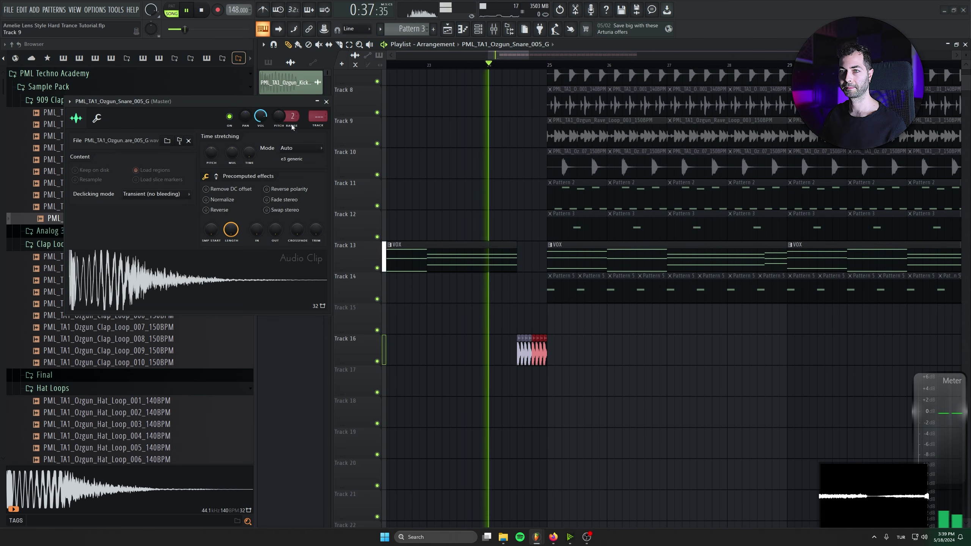
{"action": "left_click_drag", "start_coordinate": [261, 116], "coordinate": [260, 127]}
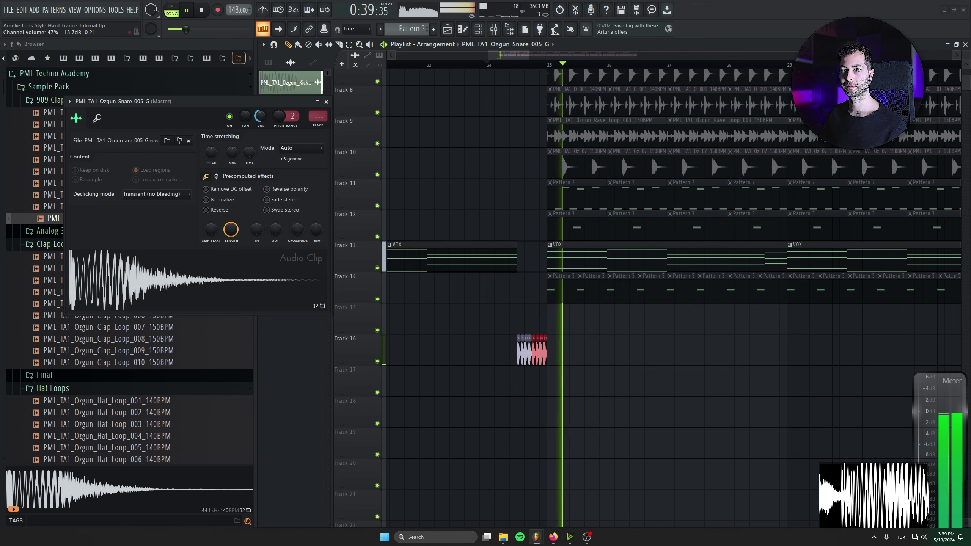
{"action": "left_click", "coordinate": [327, 101]}
Play the snare fill into the reduced kick and bass section, and save the project
{"action": "mouse_move", "coordinate": [512, 196]}
{"action": "left_mouse_down"}
{"action": "mouse_move", "coordinate": [494, 264]}
{"action": "mouse_move", "coordinate": [502, 302]}
{"action": "mouse_move", "coordinate": [520, 234]}
{"action": "left_mouse_up"}
{"action": "scroll", "coordinate": [511, 201], "scroll_direction": "down", "scroll_amount": 1}
{"action": "left_click", "coordinate": [740, 367]}
{"action": "right_click", "coordinate": [740, 367]}
{"action": "scroll", "coordinate": [575, 354], "scroll_direction": "up", "scroll_amount": 3}
{"action": "scroll", "coordinate": [575, 350], "scroll_direction": "down", "scroll_amount": 3}
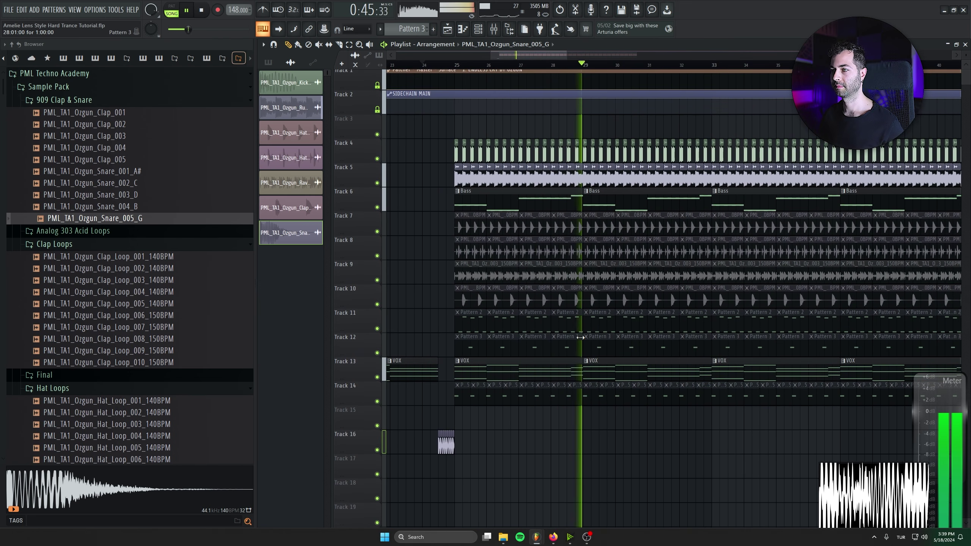
{"action": "key", "text": "space"}
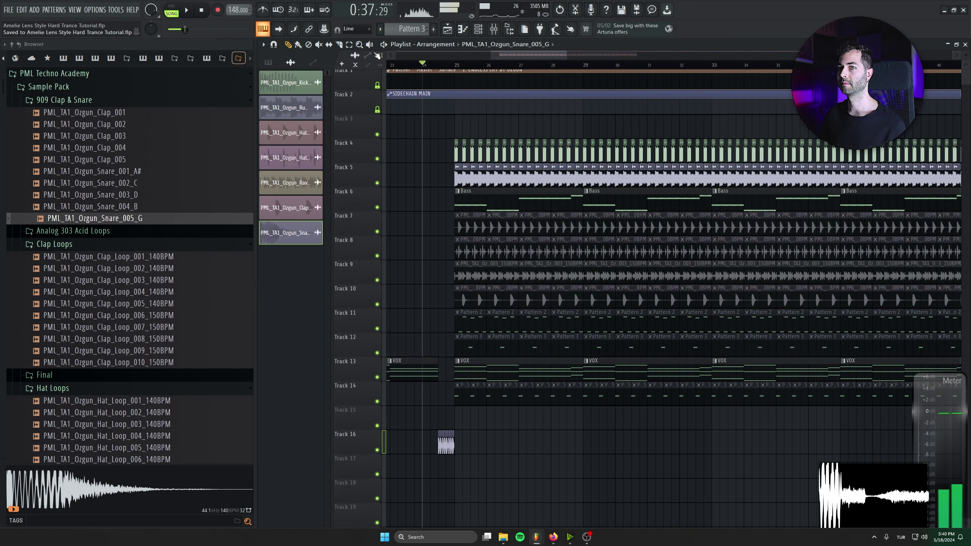
Delete the muted clips on Tracks 7 to 12 and Track 14 in bars 25–28 and play from bar 25
{"action": "scroll", "coordinate": [474, 238], "scroll_direction": "up", "scroll_amount": 2}
{"action": "mouse_move", "coordinate": [474, 238]}
{"action": "left_mouse_down"}
{"action": "mouse_move", "coordinate": [497, 202]}
{"action": "mouse_move", "coordinate": [412, 199]}
{"action": "left_mouse_up"}
{"action": "mouse_move", "coordinate": [451, 225]}
{"action": "left_mouse_down"}
{"action": "mouse_move", "coordinate": [641, 219]}
{"action": "mouse_move", "coordinate": [638, 251]}
{"action": "mouse_move", "coordinate": [444, 245]}
{"action": "mouse_move", "coordinate": [534, 281]}
{"action": "mouse_move", "coordinate": [642, 284]}
{"action": "mouse_move", "coordinate": [478, 324]}
{"action": "mouse_move", "coordinate": [438, 226]}
{"action": "mouse_move", "coordinate": [623, 232]}
{"action": "mouse_move", "coordinate": [479, 259]}
{"action": "left_mouse_up"}
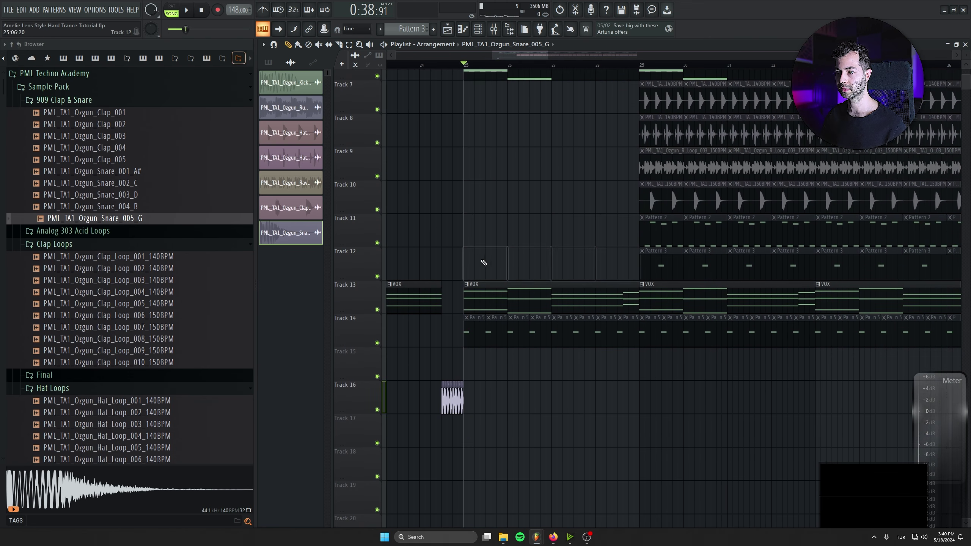
{"action": "mouse_move", "coordinate": [495, 341]}
{"action": "left_mouse_down"}
{"action": "mouse_move", "coordinate": [620, 337]}
{"action": "mouse_move", "coordinate": [572, 392]}
{"action": "left_mouse_up"}
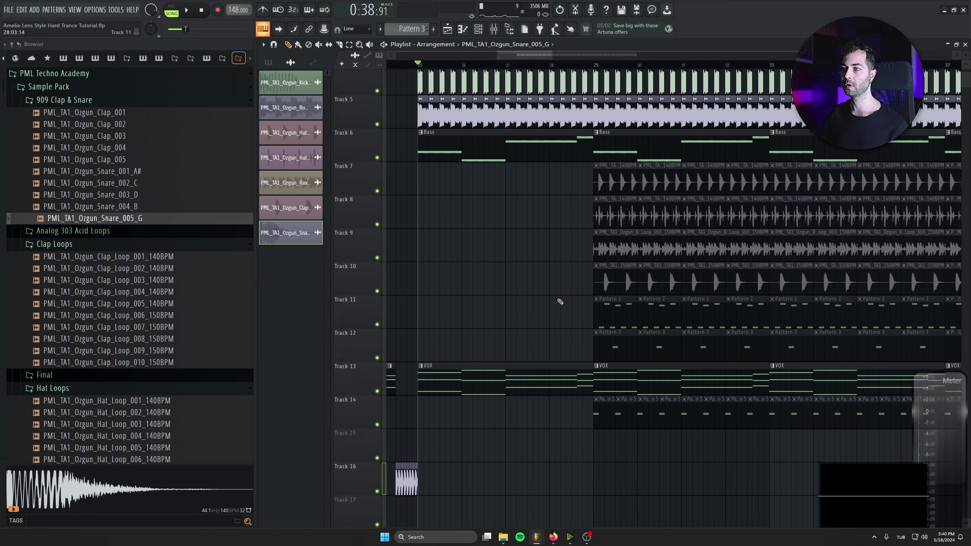
{"action": "scroll", "coordinate": [559, 303], "scroll_direction": "down", "scroll_amount": 1}
{"action": "key", "text": "space"}
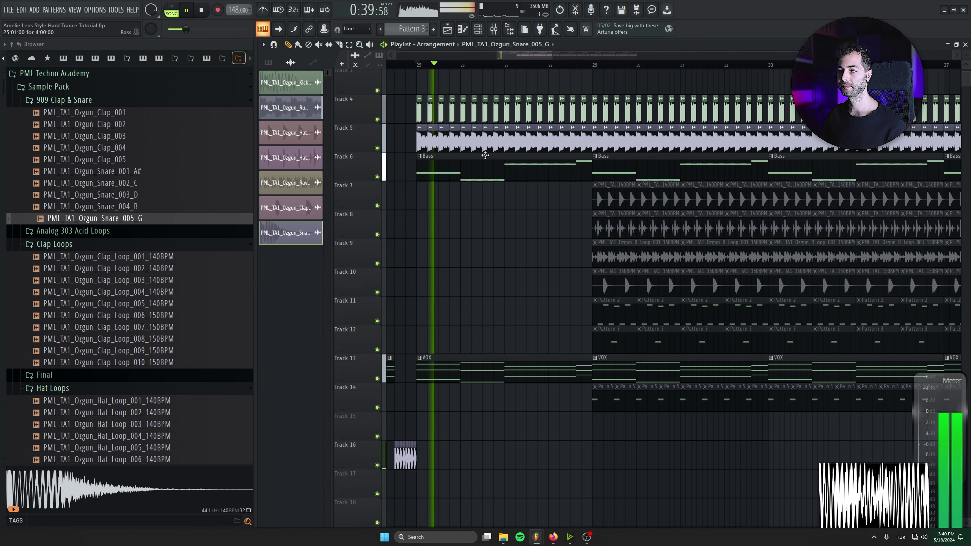
Unmute the hat, rave and clap loop clips on Tracks 8, 9 and 10 in bars 29–32
{"action": "scroll", "coordinate": [645, 253], "scroll_direction": "up", "scroll_amount": 1}
{"action": "left_click_drag", "start_coordinate": [803, 228], "coordinate": [752, 241]}
{"action": "key", "text": "d"}
{"action": "key", "text": "t"}
{"action": "mouse_move", "coordinate": [498, 232]}
{"action": "left_mouse_down"}
{"action": "mouse_move", "coordinate": [694, 241]}
{"action": "mouse_move", "coordinate": [699, 267]}
{"action": "mouse_move", "coordinate": [537, 262]}
{"action": "mouse_move", "coordinate": [585, 275]}
{"action": "left_mouse_up"}
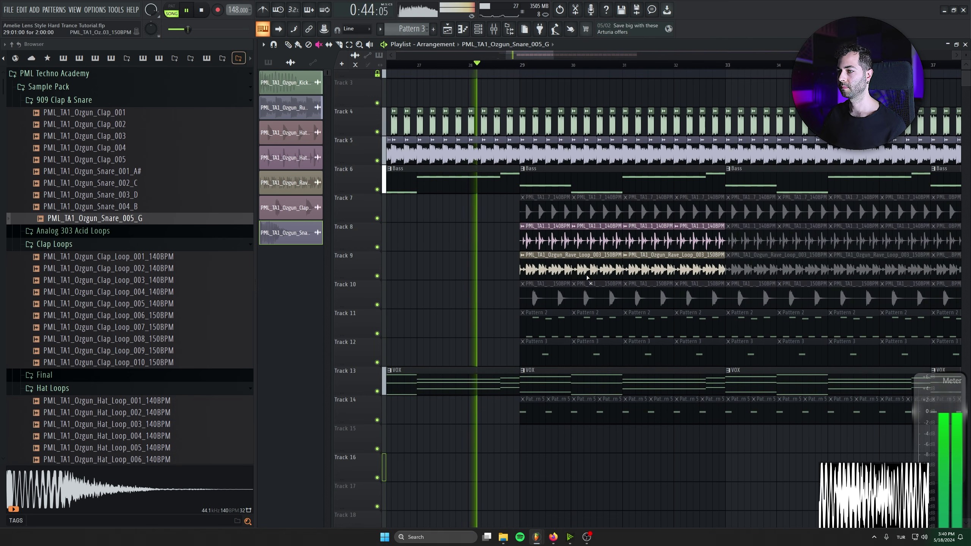
{"action": "left_click", "coordinate": [521, 306]}
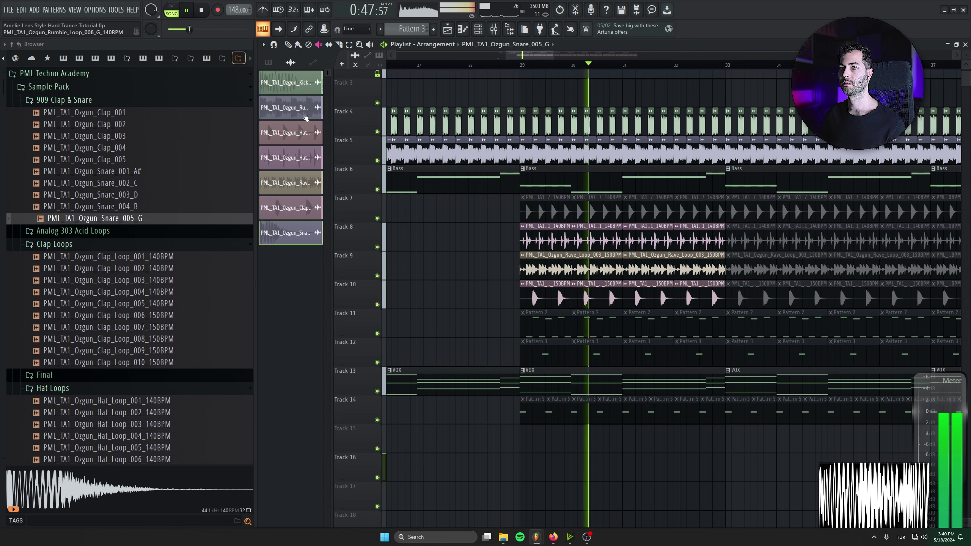
Unmute the loop clips on Tracks 7 to 10 in bars 33–36 and delete the muted Track 7 clips in bars 29–32
{"action": "scroll", "coordinate": [497, 248], "scroll_direction": "right", "scroll_amount": 4}
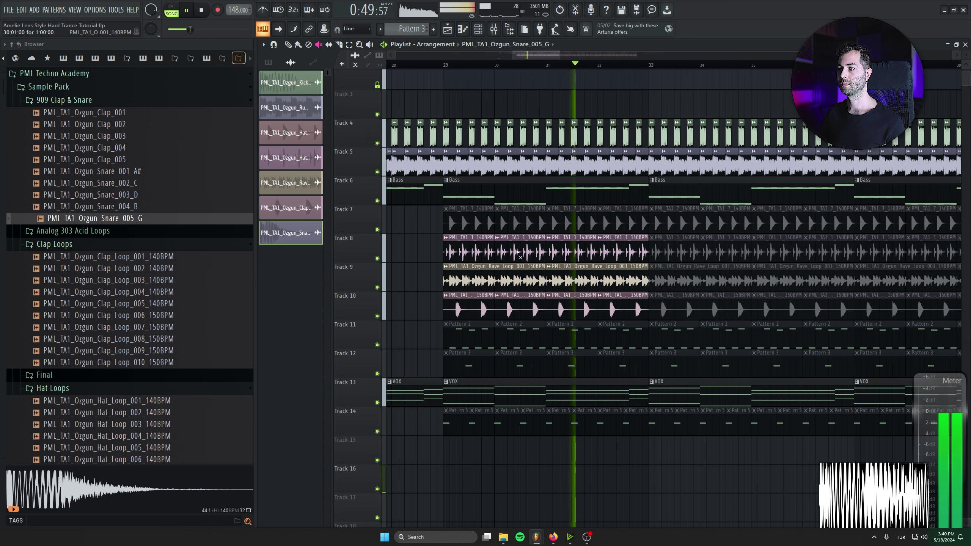
{"action": "left_click", "coordinate": [545, 219]}
{"action": "mouse_move", "coordinate": [541, 214]}
{"action": "left_mouse_down"}
{"action": "mouse_move", "coordinate": [706, 243]}
{"action": "mouse_move", "coordinate": [533, 301]}
{"action": "left_mouse_up"}
{"action": "left_click", "coordinate": [274, 44]}
{"action": "left_click", "coordinate": [289, 44]}
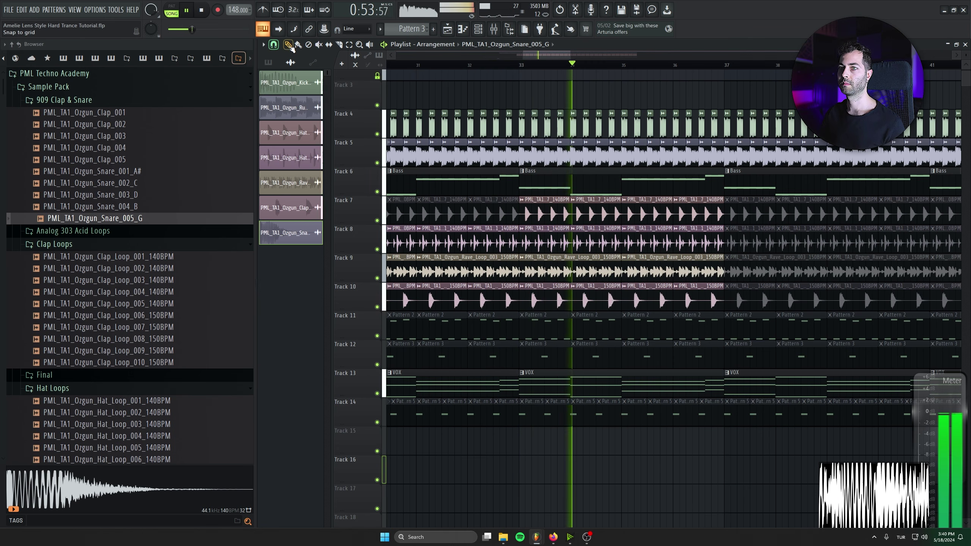
{"action": "scroll", "coordinate": [544, 231], "scroll_direction": "left", "scroll_amount": 4}
{"action": "right_click", "coordinate": [693, 225]}
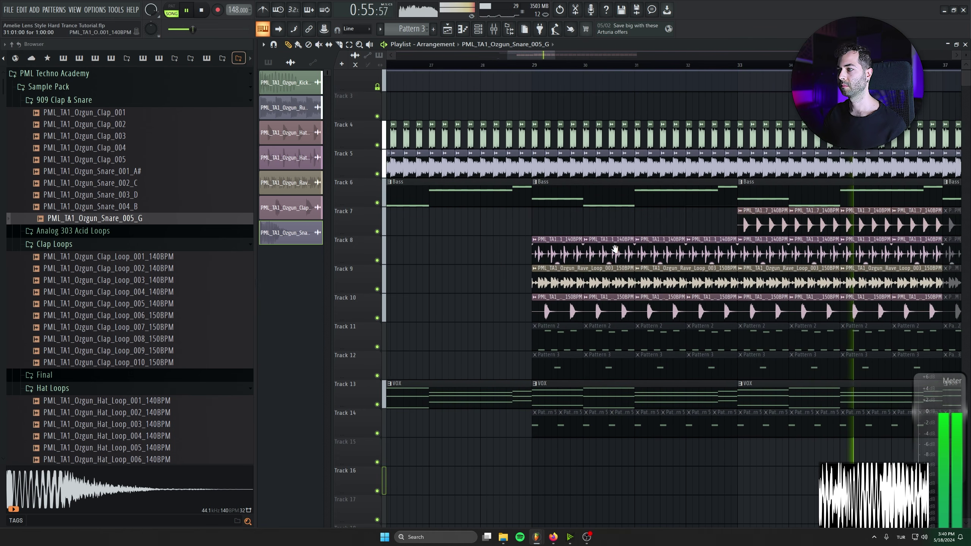
{"action": "scroll", "coordinate": [521, 260], "scroll_direction": "down", "scroll_amount": 3}
{"action": "scroll", "coordinate": [520, 260], "scroll_direction": "down", "scroll_amount": 1}
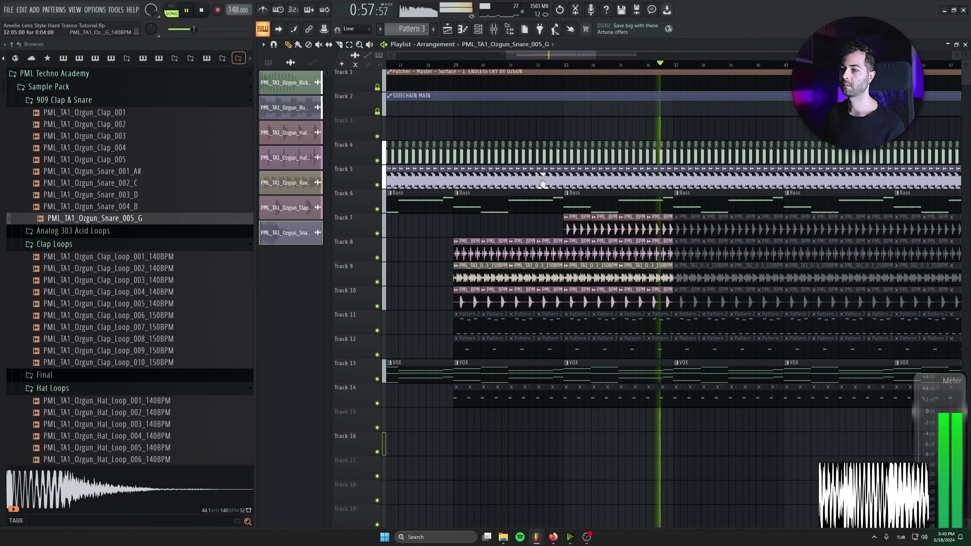
Delete the muted Pattern 2 clips on Track 11 in bars 29–32 and unmute those in bars 33–36
{"action": "key", "text": "space"}
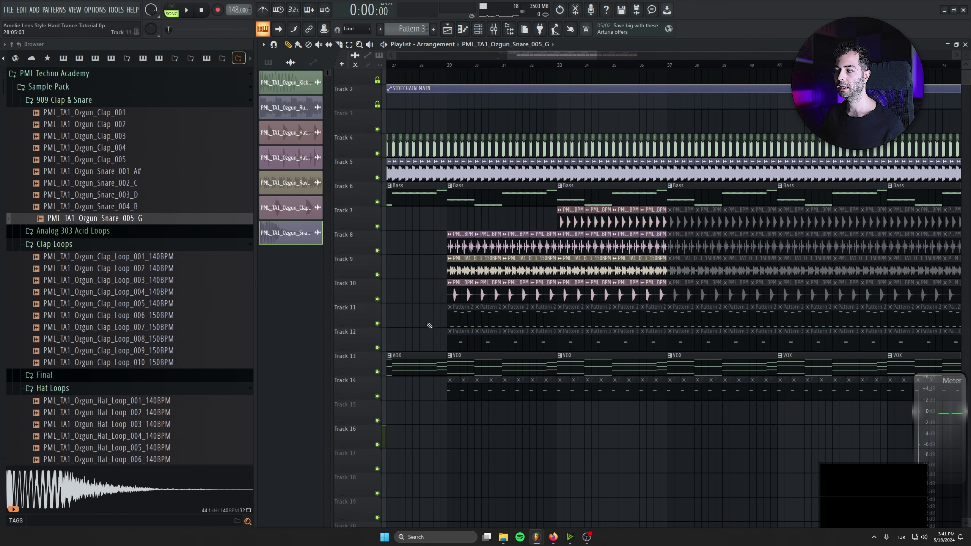
{"action": "left_click", "coordinate": [556, 74]}
{"action": "scroll", "coordinate": [592, 153], "scroll_direction": "left", "scroll_amount": 4}
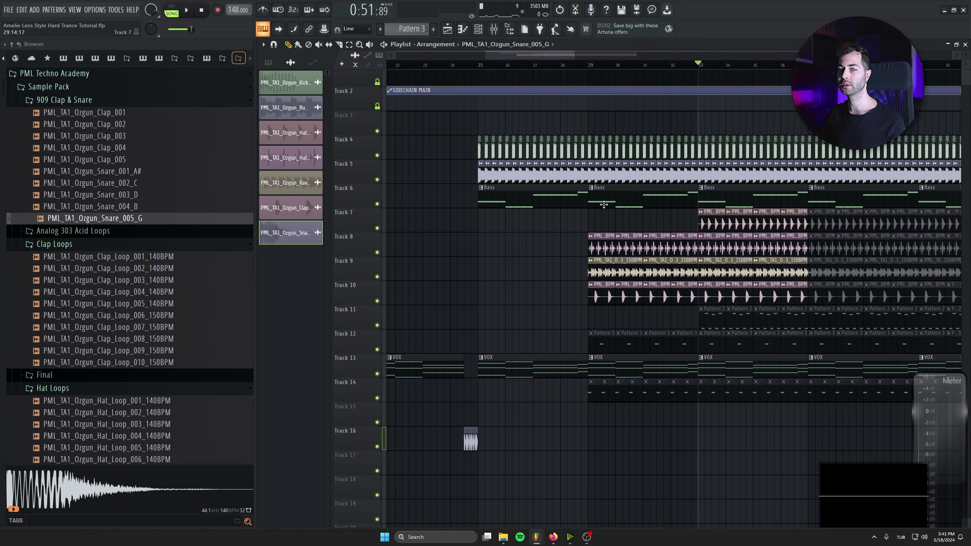
{"action": "scroll", "coordinate": [535, 261], "scroll_direction": "right", "scroll_amount": 4}
{"action": "scroll", "coordinate": [536, 260], "scroll_direction": "down", "scroll_amount": 2}
{"action": "left_click_drag", "start_coordinate": [497, 261], "coordinate": [579, 263]}
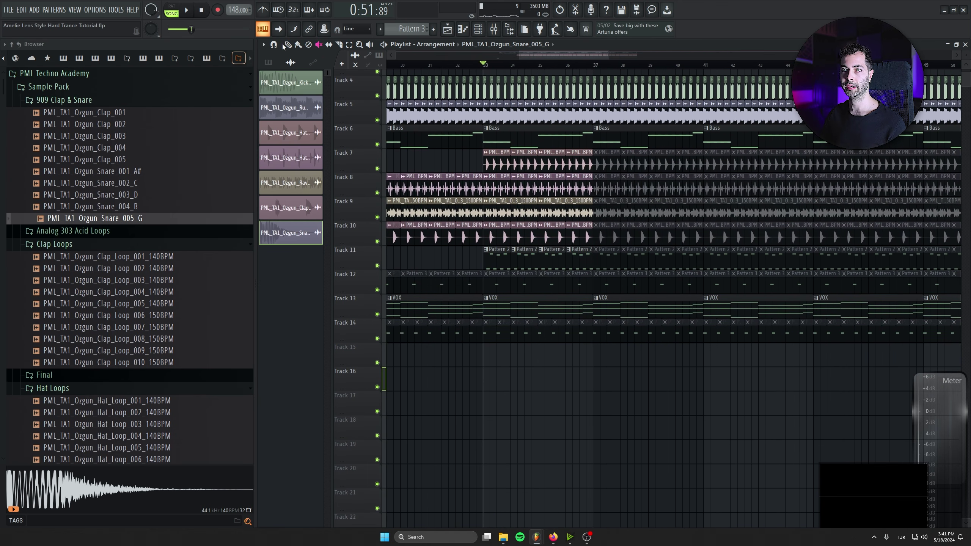
Play from bar 33 and unmute the clips on Tracks 7 to 11 in bars 37–40
{"action": "key", "text": "space"}
{"action": "left_click", "coordinate": [320, 45]}
{"action": "scroll", "coordinate": [597, 165], "scroll_direction": "right", "scroll_amount": 3}
{"action": "mouse_move", "coordinate": [529, 165]}
{"action": "left_mouse_down"}
{"action": "mouse_move", "coordinate": [600, 166]}
{"action": "mouse_move", "coordinate": [598, 184]}
{"action": "mouse_move", "coordinate": [531, 177]}
{"action": "mouse_move", "coordinate": [539, 217]}
{"action": "mouse_move", "coordinate": [617, 219]}
{"action": "mouse_move", "coordinate": [537, 237]}
{"action": "mouse_move", "coordinate": [524, 264]}
{"action": "left_mouse_up"}
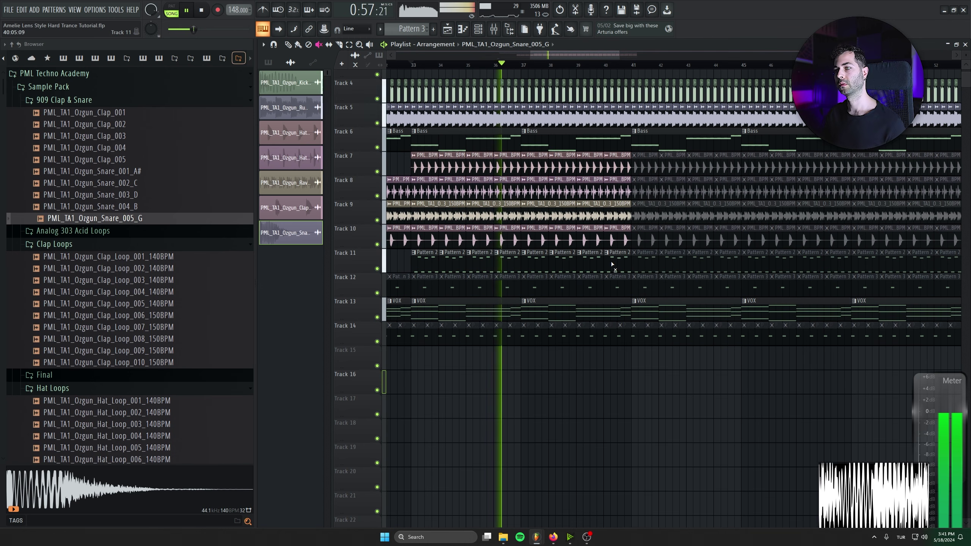
Unmute the clips on Tracks 7 to 11 in bars 41–56 and the Pattern 3 clips on Track 12 in bars 41–44
{"action": "left_click_drag", "start_coordinate": [585, 282], "coordinate": [553, 339]}
{"action": "mouse_move", "coordinate": [526, 241]}
{"action": "left_mouse_down"}
{"action": "mouse_move", "coordinate": [464, 239]}
{"action": "mouse_move", "coordinate": [478, 222]}
{"action": "mouse_move", "coordinate": [599, 219]}
{"action": "mouse_move", "coordinate": [600, 280]}
{"action": "mouse_move", "coordinate": [599, 259]}
{"action": "mouse_move", "coordinate": [871, 238]}
{"action": "mouse_move", "coordinate": [624, 217]}
{"action": "left_mouse_up"}
{"action": "scroll", "coordinate": [498, 239], "scroll_direction": "up", "scroll_amount": 2}
{"action": "scroll", "coordinate": [478, 223], "scroll_direction": "down", "scroll_amount": 3}
{"action": "left_click_drag", "start_coordinate": [514, 337], "coordinate": [580, 337]}
{"action": "left_click_drag", "start_coordinate": [514, 315], "coordinate": [913, 317]}
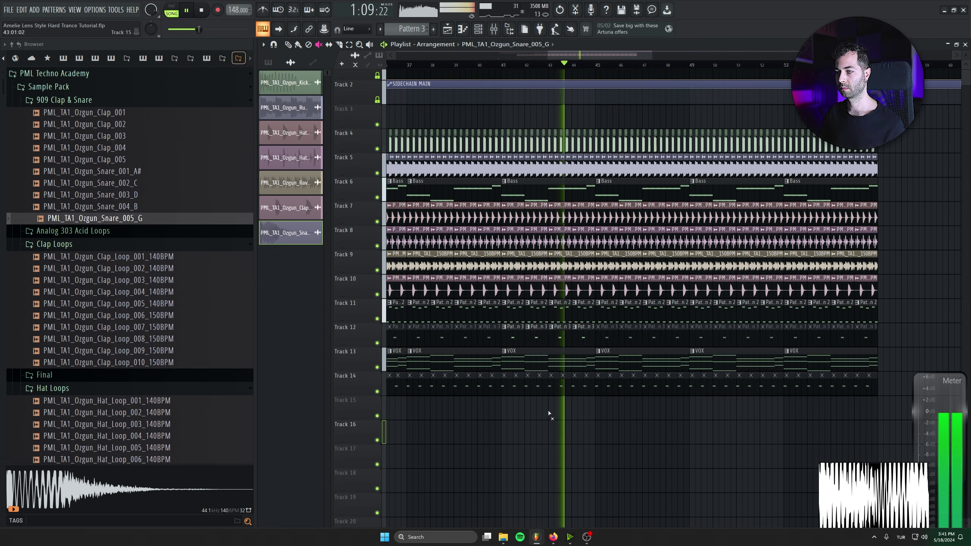
Unmute the Pattern 5 clips on Track 14 from bar 41 to the end of the drop
{"action": "left_click_drag", "start_coordinate": [599, 383], "coordinate": [895, 383]}
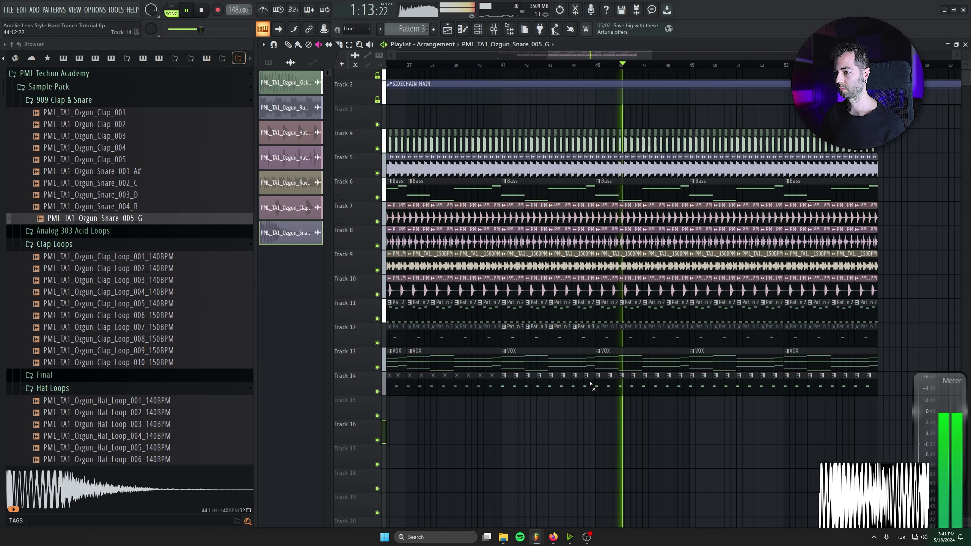
{"action": "scroll", "coordinate": [577, 418], "scroll_direction": "down", "scroll_amount": 1, "text": "ctrl"}
{"action": "scroll", "coordinate": [577, 418], "scroll_direction": "down", "scroll_amount": 2, "text": "ctrl"}
{"action": "scroll", "coordinate": [371, 225], "scroll_direction": "down", "scroll_amount": 1, "text": "ctrl"}
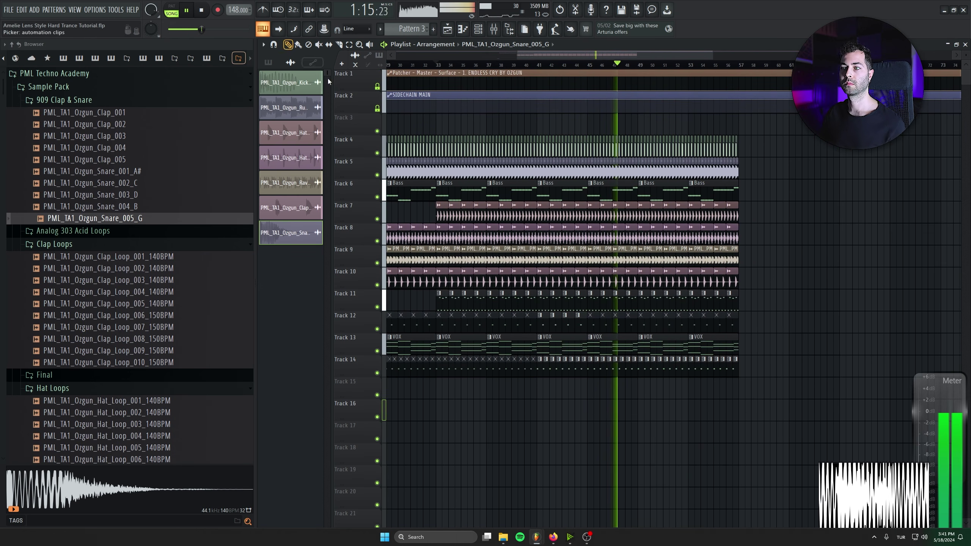
Mute the clips on Tracks 7 to 10 from bar 49 to the end of the drop
{"action": "scroll", "coordinate": [822, 215], "scroll_direction": "down", "scroll_amount": 1, "text": "alt"}
{"action": "scroll", "coordinate": [776, 237], "scroll_direction": "up", "scroll_amount": 2, "text": "ctrl"}
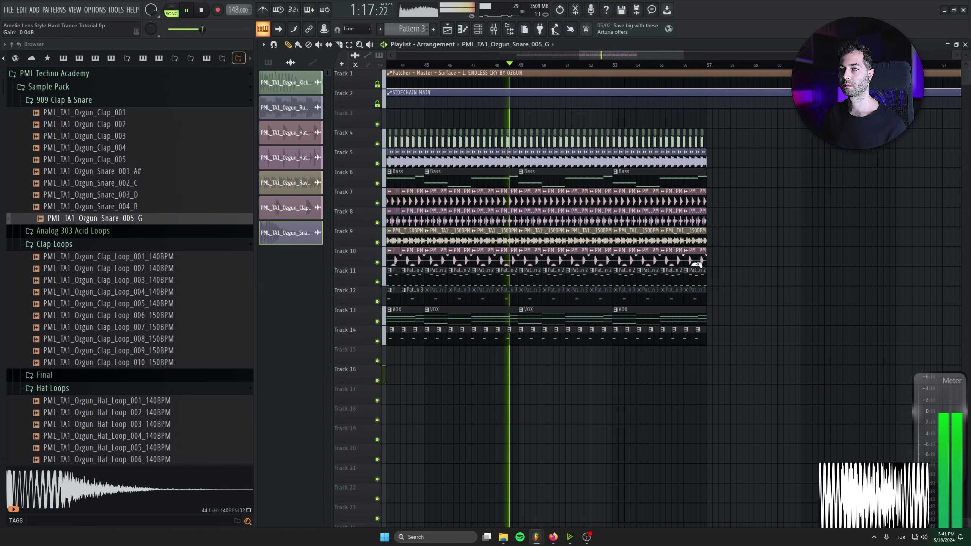
{"action": "key", "text": "space"}
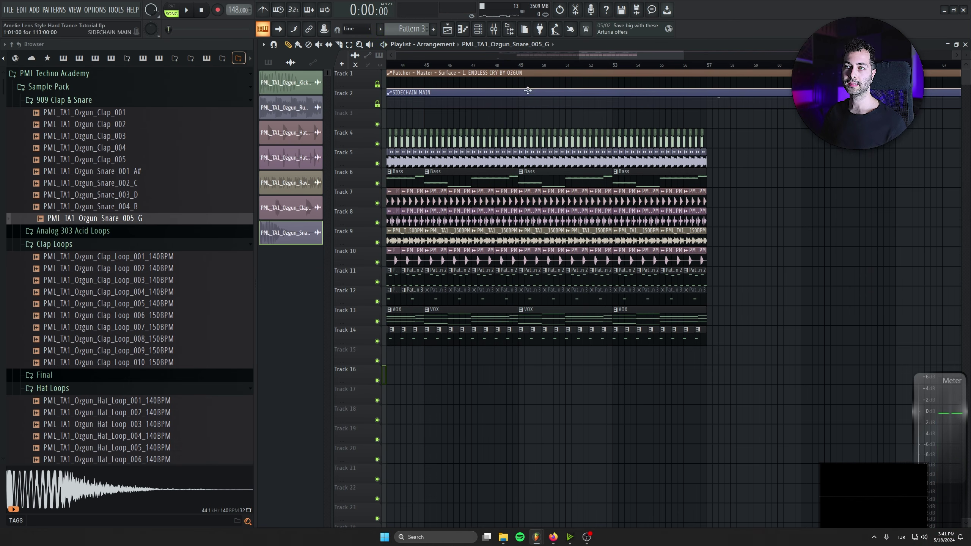
{"action": "left_click", "coordinate": [520, 66]}
{"action": "scroll", "coordinate": [519, 66], "scroll_direction": "up", "scroll_amount": 1}
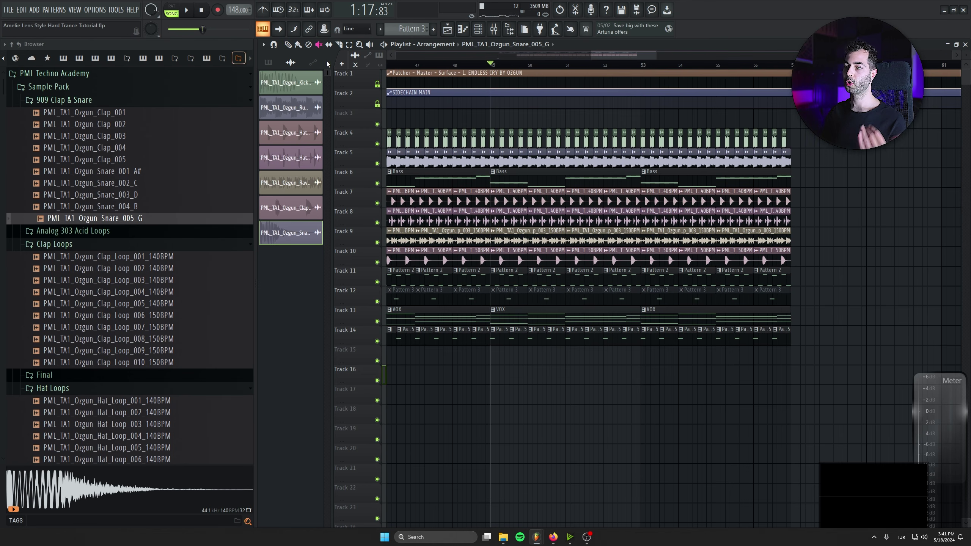
{"action": "left_click_drag", "start_coordinate": [508, 205], "coordinate": [753, 203]}
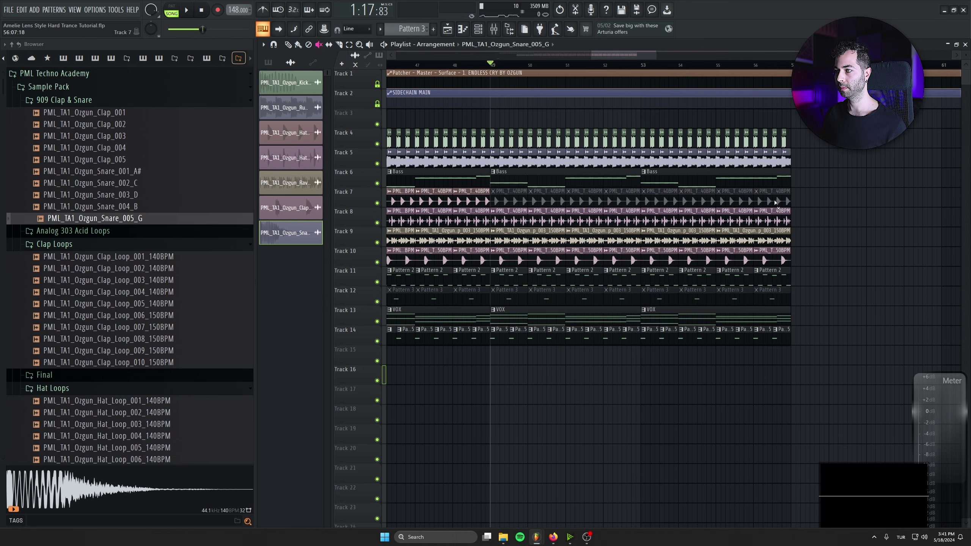
{"action": "left_click_drag", "start_coordinate": [516, 217], "coordinate": [827, 263]}
Play from bar 48 and unmute the remaining Pattern 3 clips on Track 12 up to the end of the drop
{"action": "left_click", "coordinate": [452, 65]}
{"action": "key", "text": "space"}
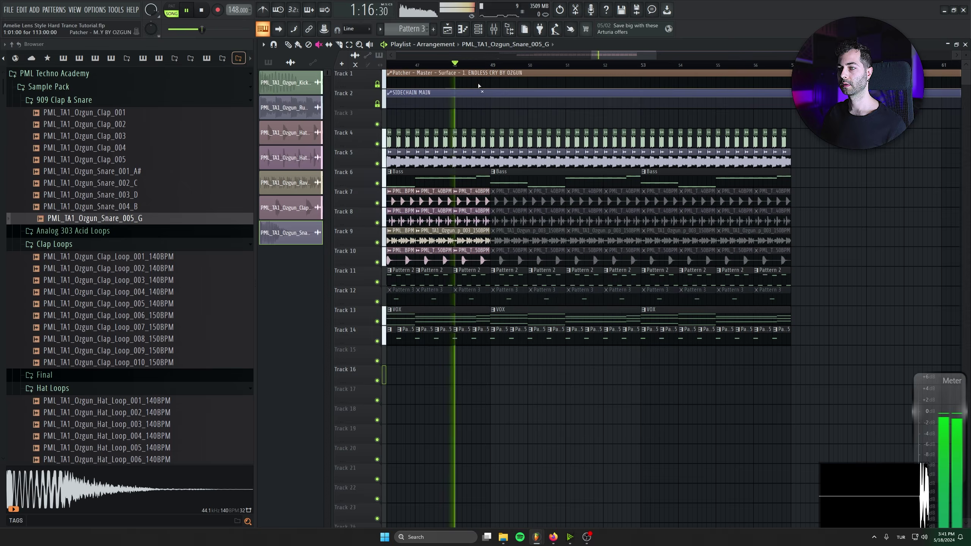
{"action": "left_click_drag", "start_coordinate": [480, 343], "coordinate": [580, 329]}
{"action": "scroll", "coordinate": [581, 330], "scroll_direction": "down", "scroll_amount": 3}
{"action": "key", "text": "p"}
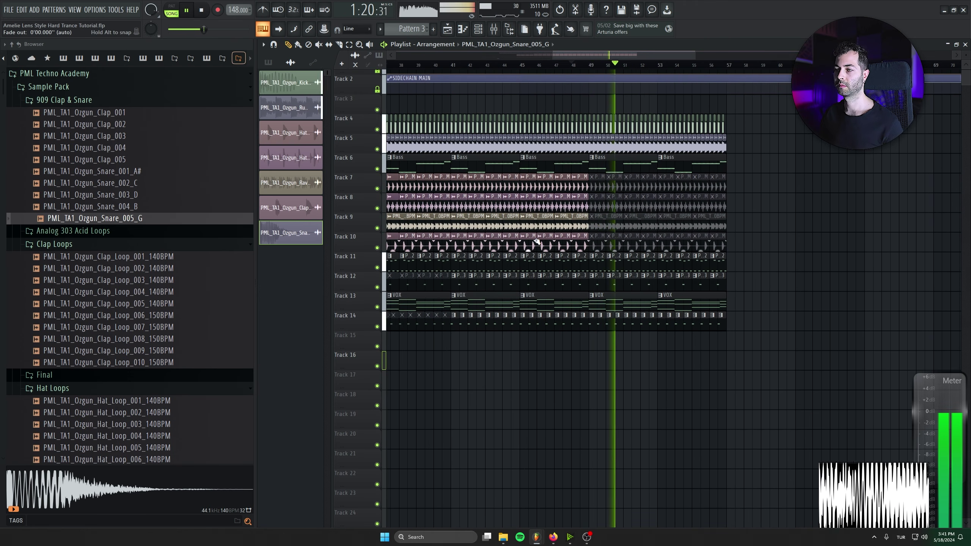
{"action": "scroll", "coordinate": [679, 339], "scroll_direction": "up", "scroll_amount": 3}
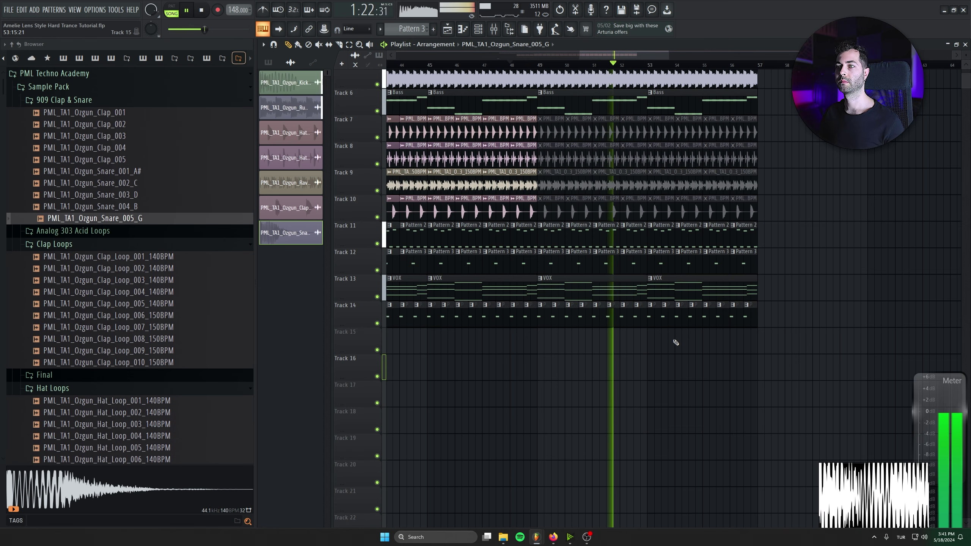
{"action": "scroll", "coordinate": [676, 343], "scroll_direction": "down", "scroll_amount": 1}
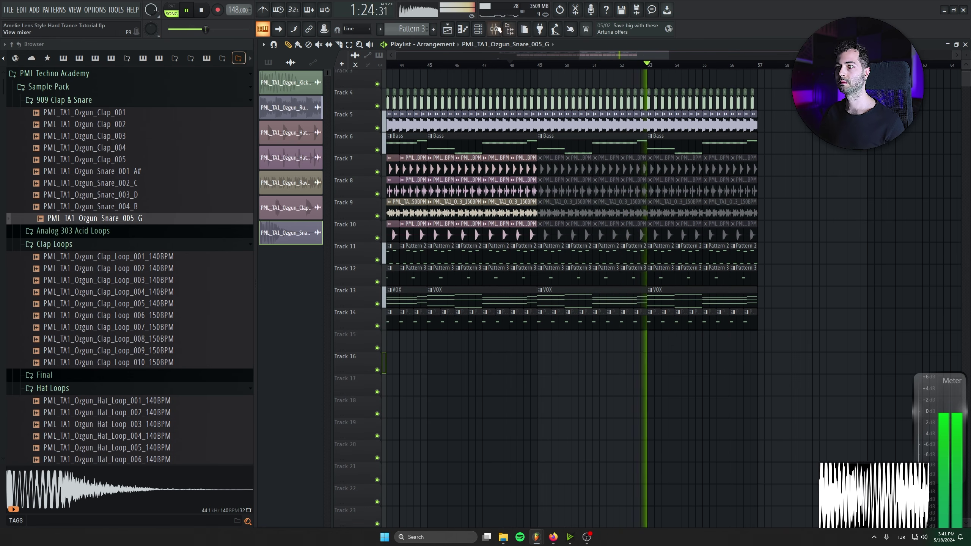
Set the gain of the Fruity Limiter on the Master to 0.0 dB while the drop plays
{"action": "key", "text": "F9"}
{"action": "scroll", "coordinate": [415, 354], "scroll_direction": "up", "scroll_amount": 3}
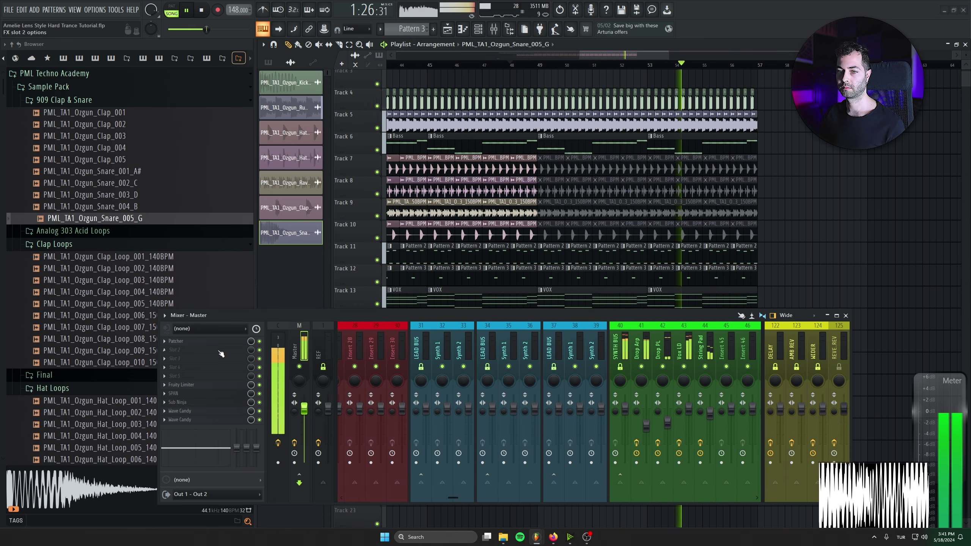
{"action": "left_click", "coordinate": [182, 385]}
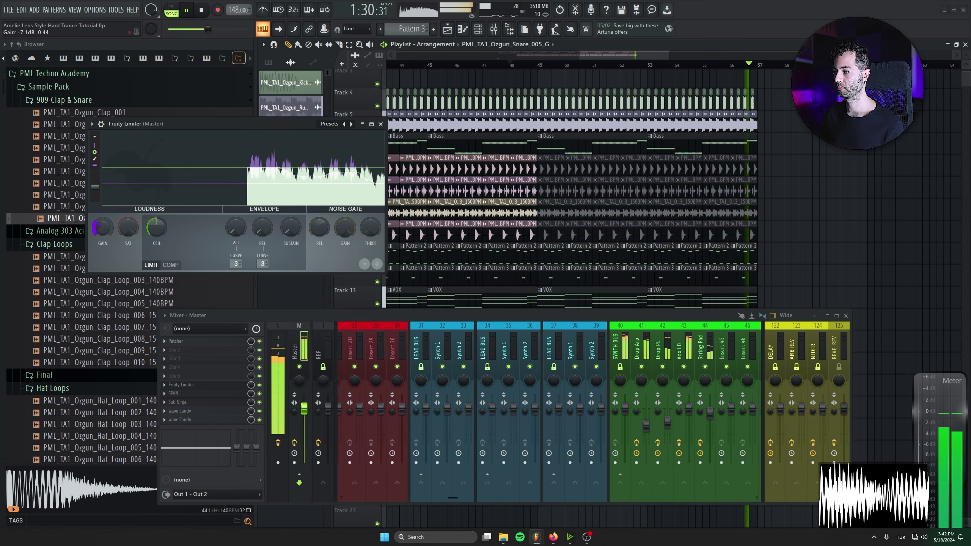
{"action": "left_click_drag", "start_coordinate": [102, 228], "coordinate": [103, 222]}
{"action": "key", "text": "space"}
{"action": "key", "text": "space"}
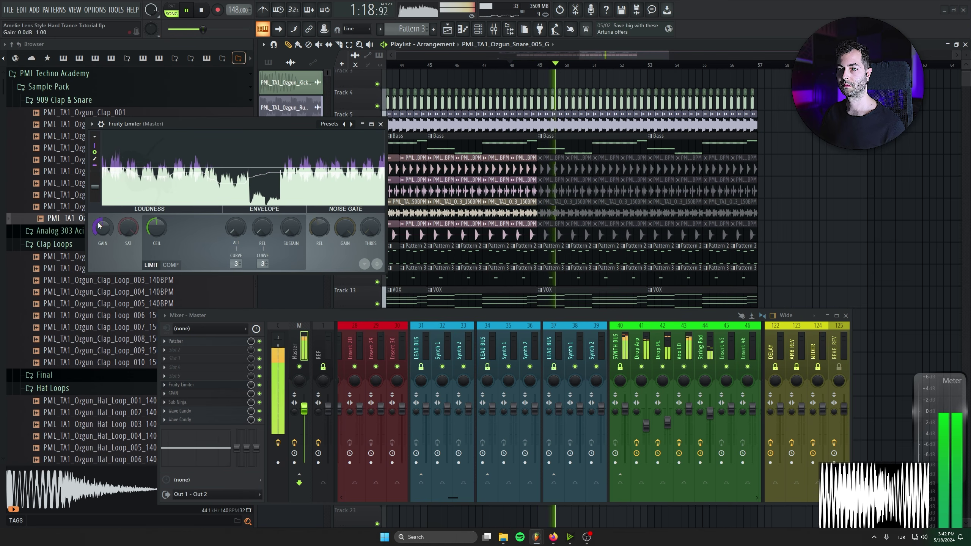
{"action": "left_click", "coordinate": [380, 124]}
{"action": "scroll", "coordinate": [525, 195], "scroll_direction": "down", "scroll_amount": 2}
{"action": "scroll", "coordinate": [640, 219], "scroll_direction": "left", "scroll_amount": 2}
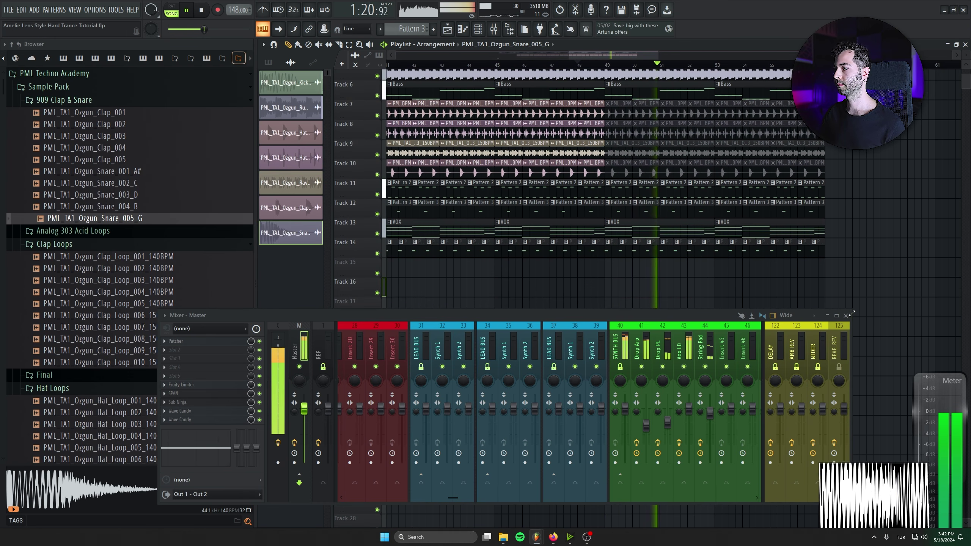
{"action": "key", "text": "F9"}
Insert an empty playlist track above the Bass track and split the Bass pattern by channel
{"action": "scroll", "coordinate": [661, 295], "scroll_direction": "up", "scroll_amount": 3}
{"action": "scroll", "coordinate": [589, 319], "scroll_direction": "left", "scroll_amount": 5}
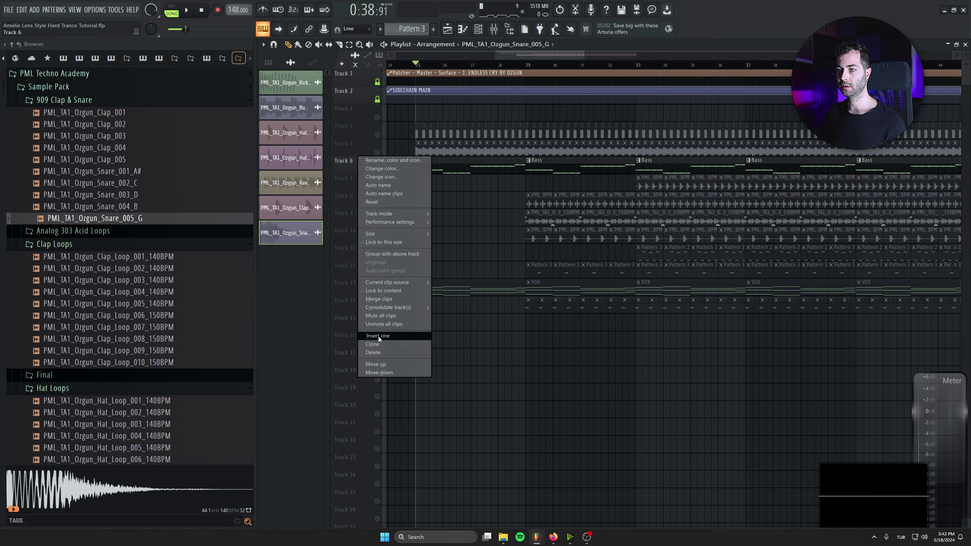
{"action": "left_click", "coordinate": [377, 336]}
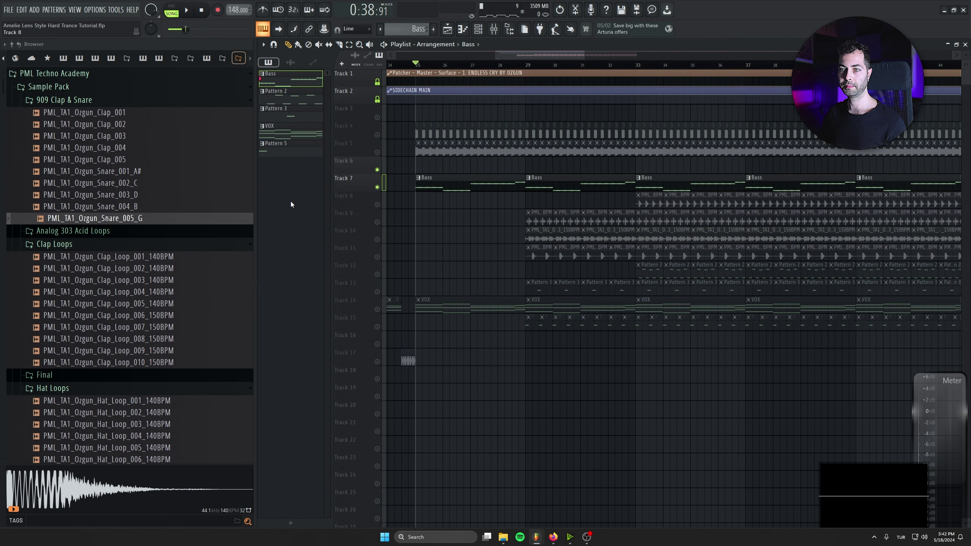
{"action": "right_click", "coordinate": [286, 76]}
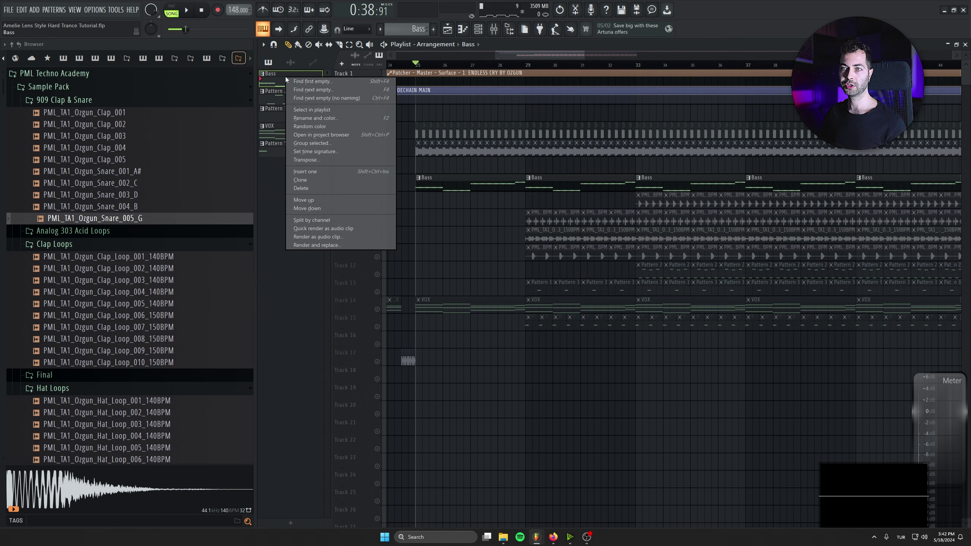
{"action": "left_click", "coordinate": [316, 220]}
Select all Bass - PML BS Analog clips and move them up onto the empty Track 6
{"action": "left_click", "coordinate": [418, 178]}
{"action": "left_click", "coordinate": [447, 262]}
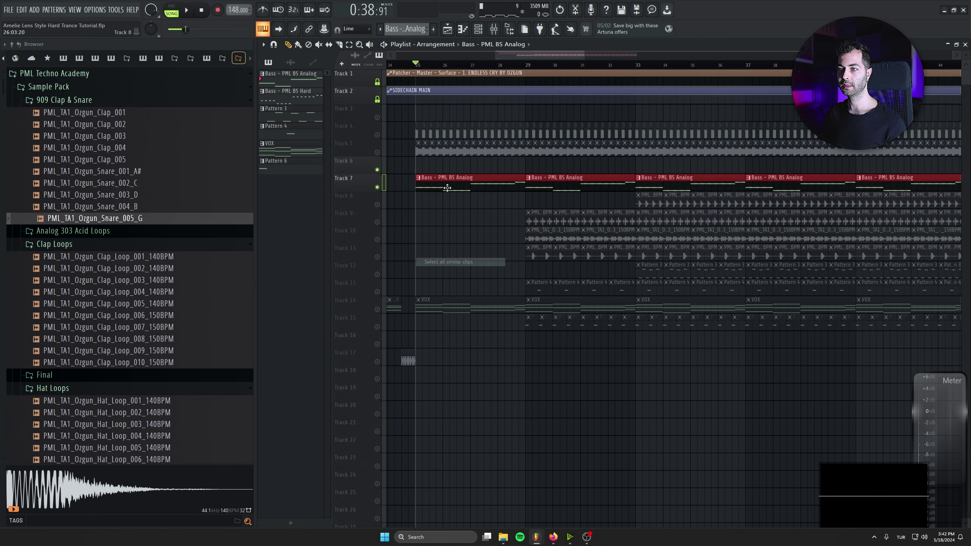
{"action": "left_click_drag", "start_coordinate": [447, 182], "coordinate": [446, 171]}
Solo the Bass - PML BS Hard track and cut the highs with band 7 of the Mid insert's Fruity parametric EQ 2
{"action": "right_click", "coordinate": [378, 170]}
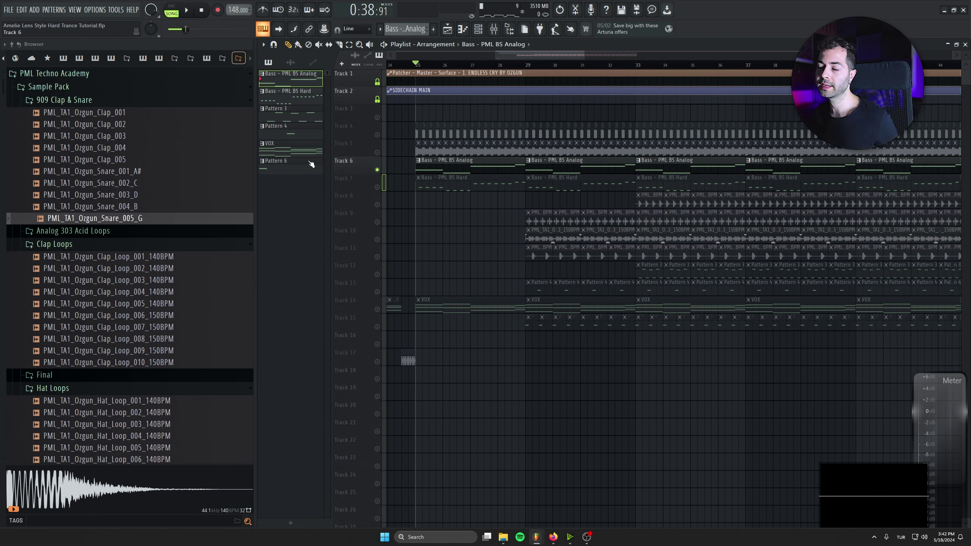
{"action": "right_click", "coordinate": [378, 187]}
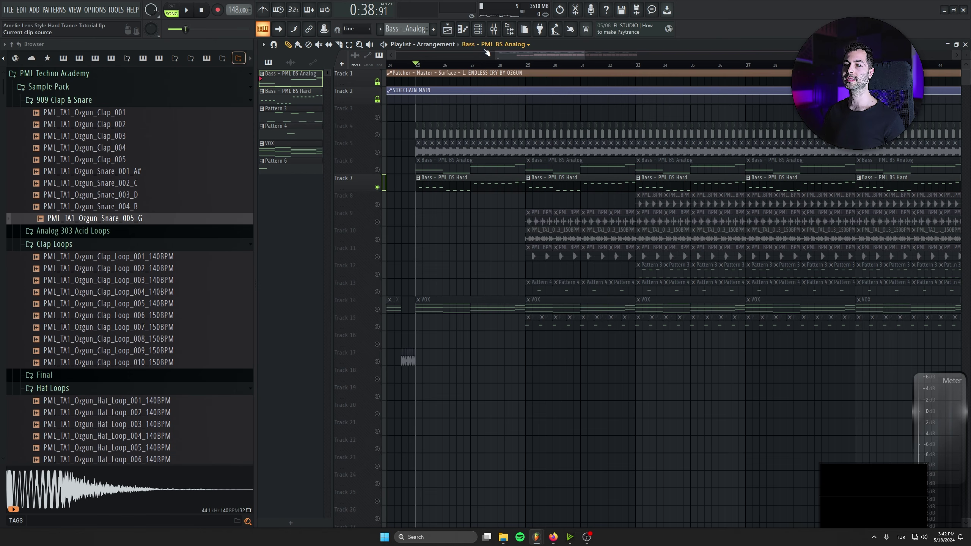
{"action": "left_click", "coordinate": [494, 31]}
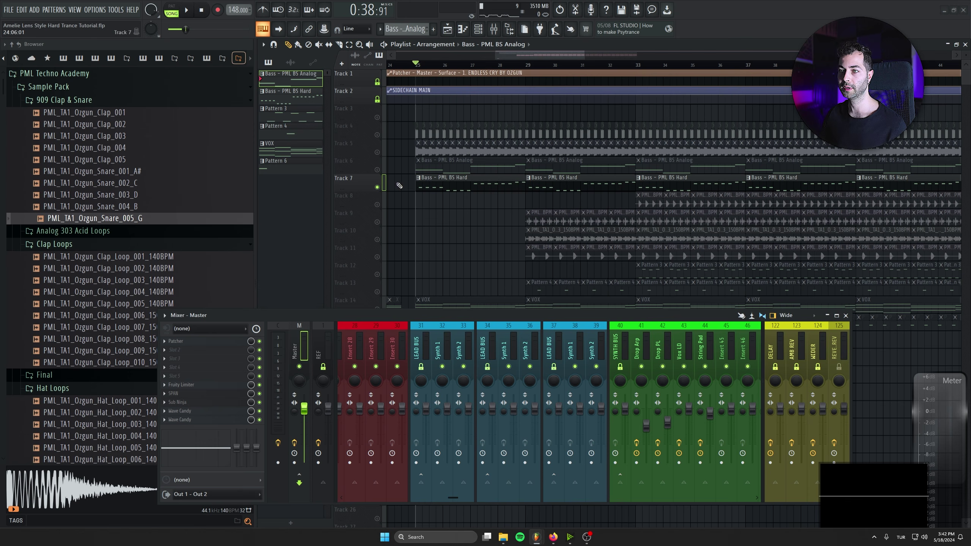
{"action": "scroll", "coordinate": [461, 331], "scroll_direction": "left", "scroll_amount": 8}
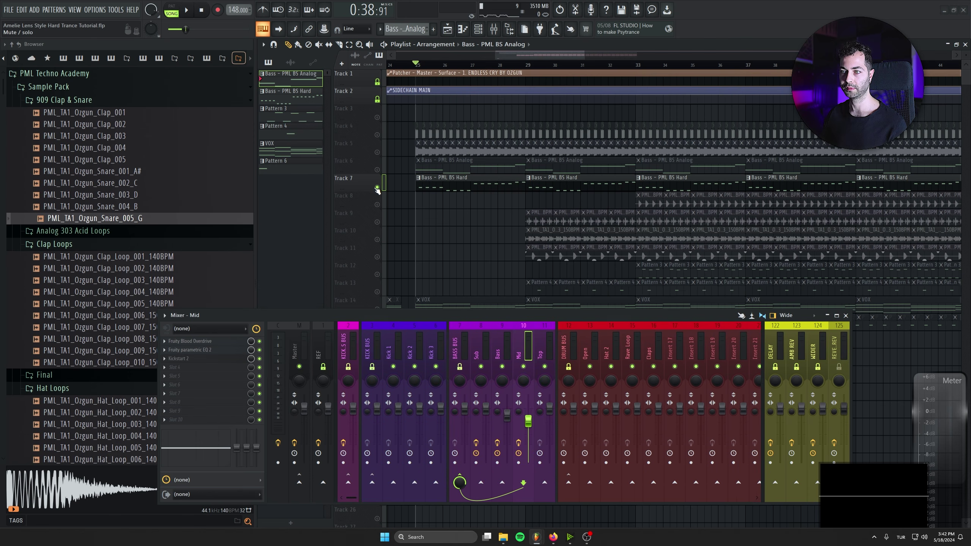
{"action": "key", "text": "space"}
{"action": "left_click", "coordinate": [190, 349]}
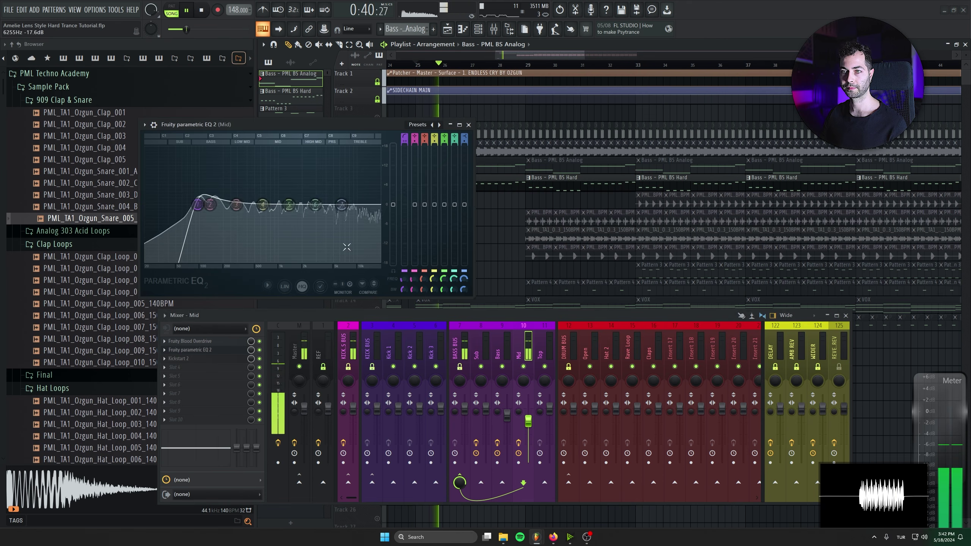
{"action": "left_click_drag", "start_coordinate": [342, 204], "coordinate": [303, 261]}
{"action": "left_click", "coordinate": [469, 125]}
{"action": "key", "text": "space"}
Unmute Tracks 4, 5 and 6 alongside the soloed Bass - PML BS Hard track
{"action": "left_click", "coordinate": [377, 152]}
{"action": "left_click", "coordinate": [378, 134]}
{"action": "left_click", "coordinate": [377, 169]}
{"action": "left_click_drag", "start_coordinate": [496, 161], "coordinate": [526, 124]}
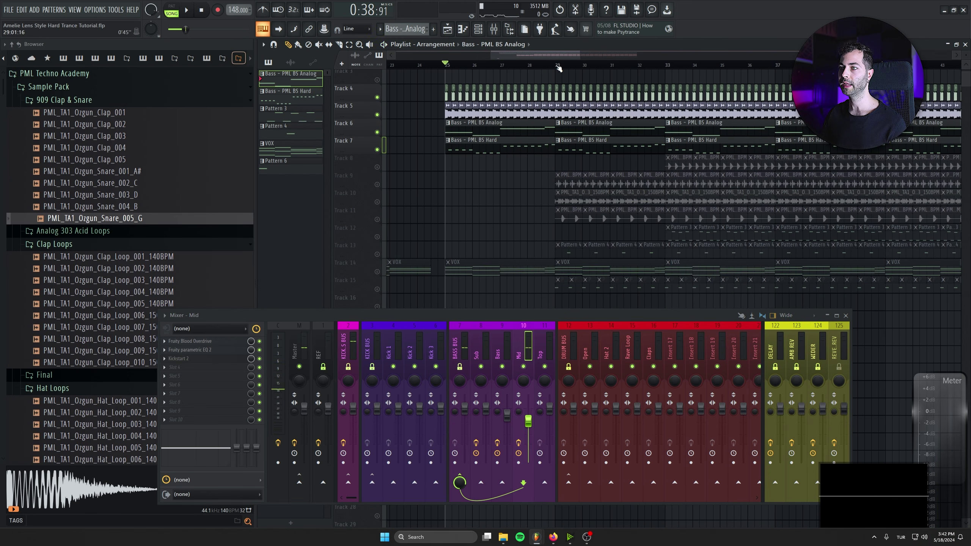
Solo Track 7 again, shift the Mid EQ's band 7 slightly higher in frequency, and bring all tracks back in
{"action": "right_click", "coordinate": [378, 150]}
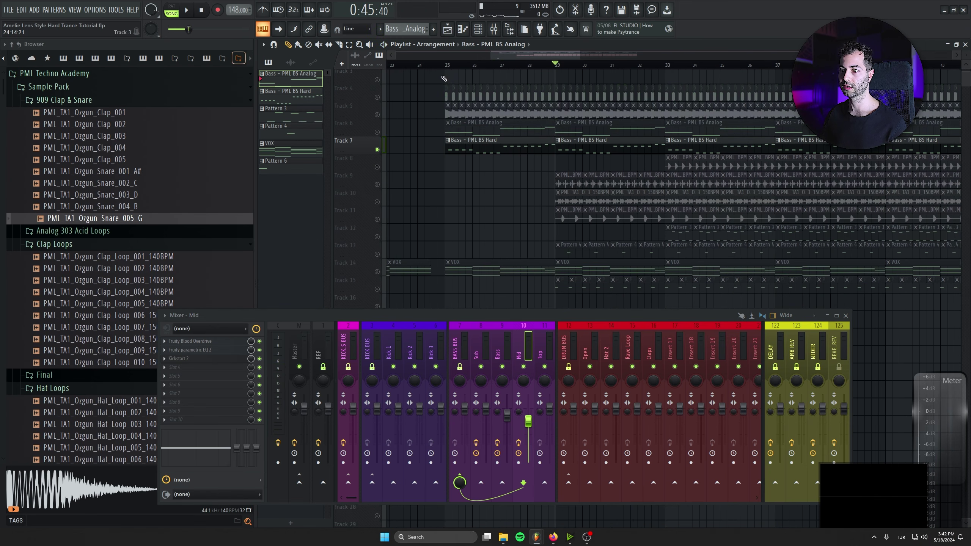
{"action": "left_click", "coordinate": [226, 350]}
{"action": "left_click_drag", "start_coordinate": [300, 263], "coordinate": [307, 261]}
{"action": "left_click", "coordinate": [469, 125]}
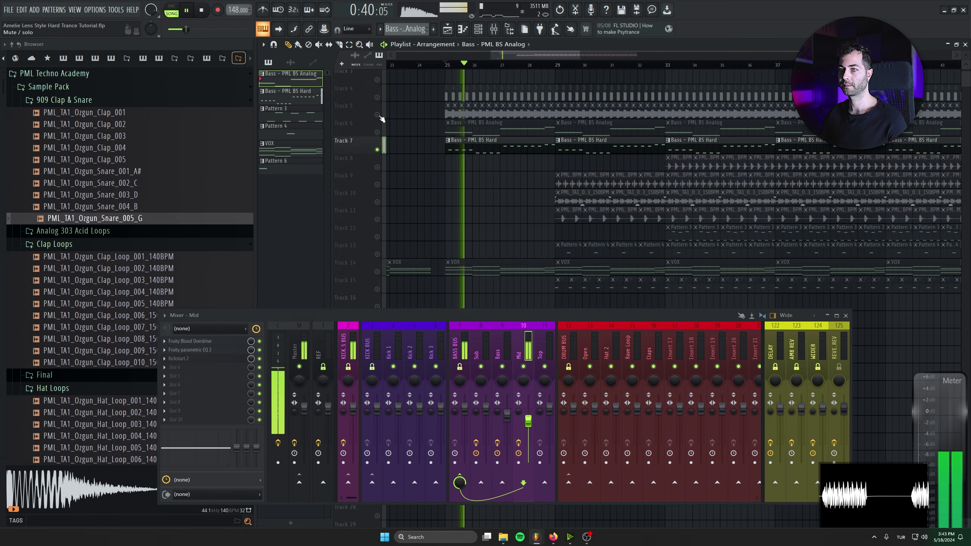
{"action": "right_click", "coordinate": [380, 116]}
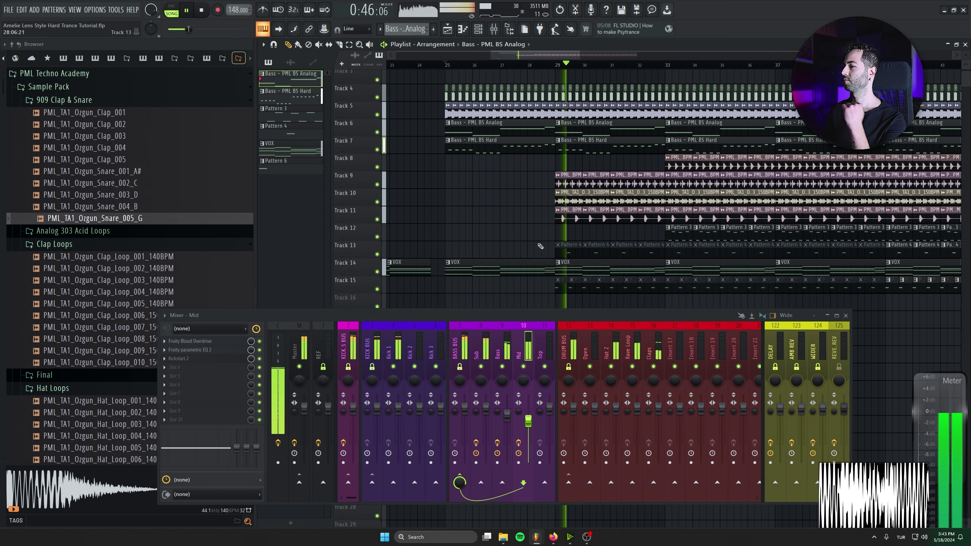
Set the high shelf in band 7 of the Mid insert's Fruity parametric EQ 2 to -7.1 dB at 2111 Hz
{"action": "left_click", "coordinate": [230, 350]}
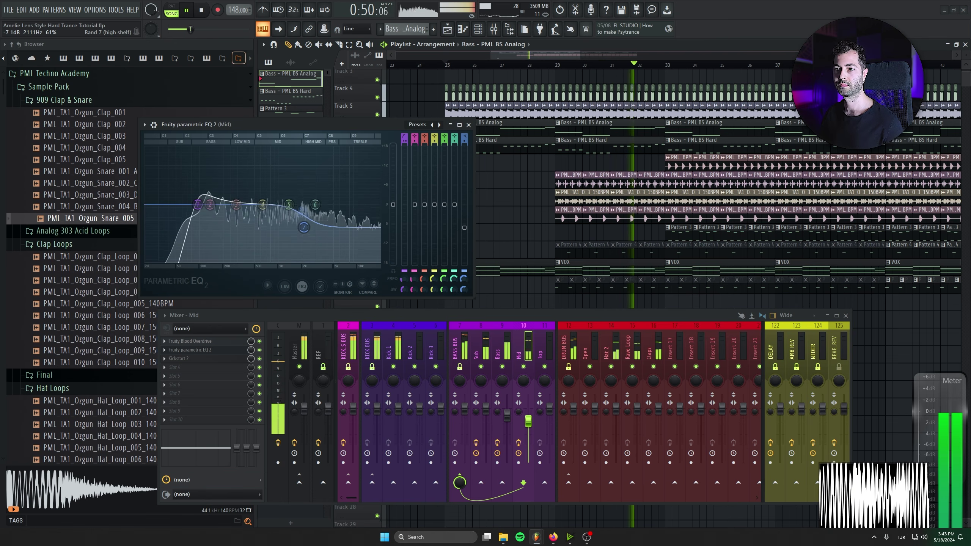
{"action": "left_click", "coordinate": [468, 124]}
{"action": "scroll", "coordinate": [485, 186], "scroll_direction": "down", "scroll_amount": 2}
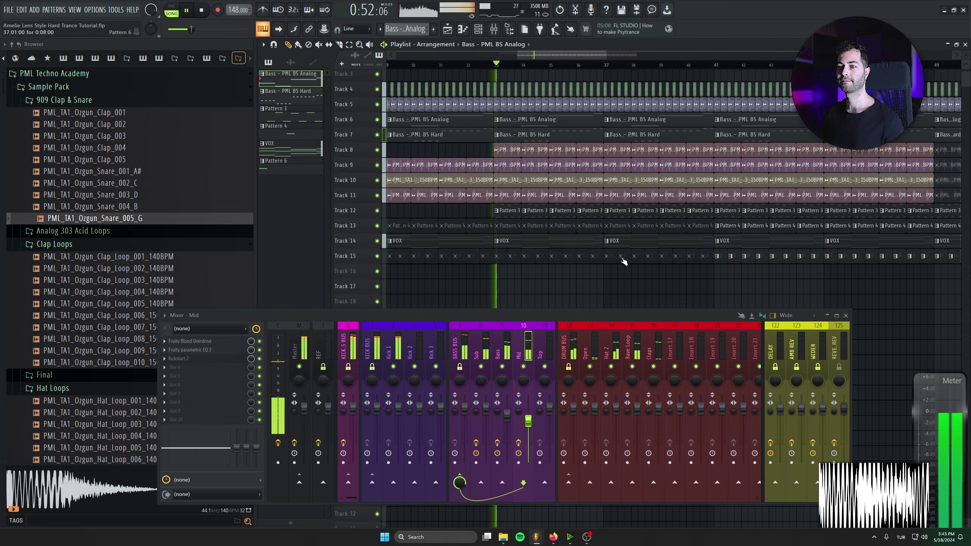
{"action": "left_click", "coordinate": [846, 316]}
{"action": "scroll", "coordinate": [553, 275], "scroll_direction": "up", "scroll_amount": 3}
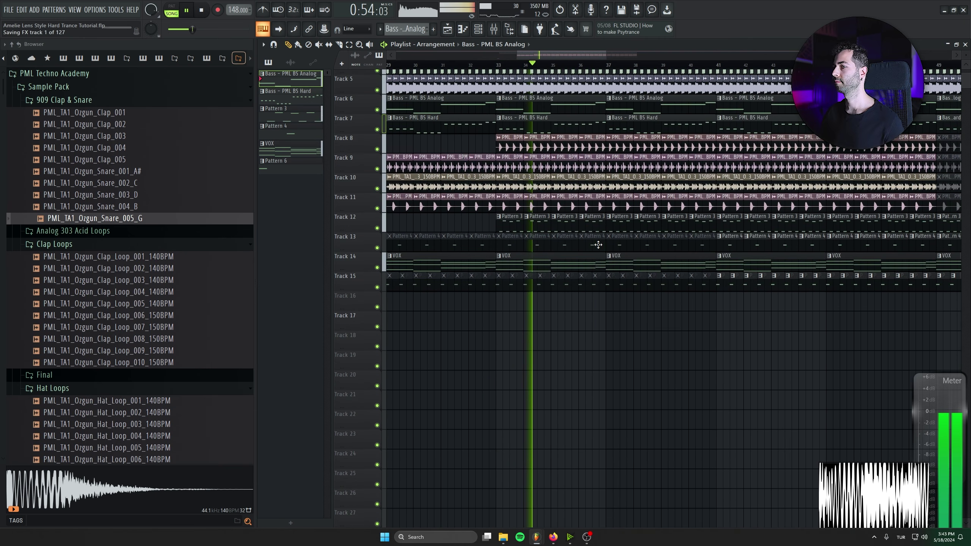
Lower the Drop Arp mixer volume to 63% (-9.1 dB)
{"action": "key", "text": "F9"}
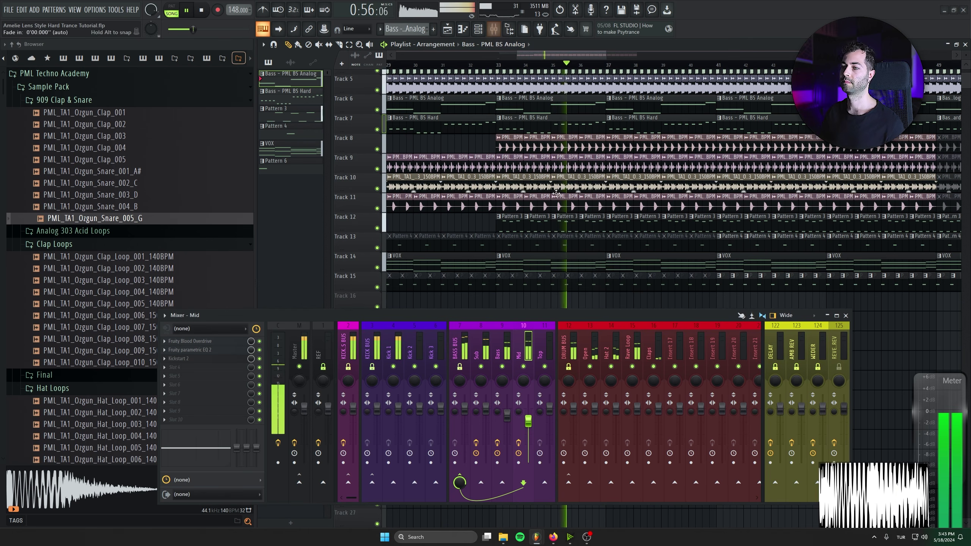
{"action": "scroll", "coordinate": [601, 348], "scroll_direction": "down", "scroll_amount": 10}
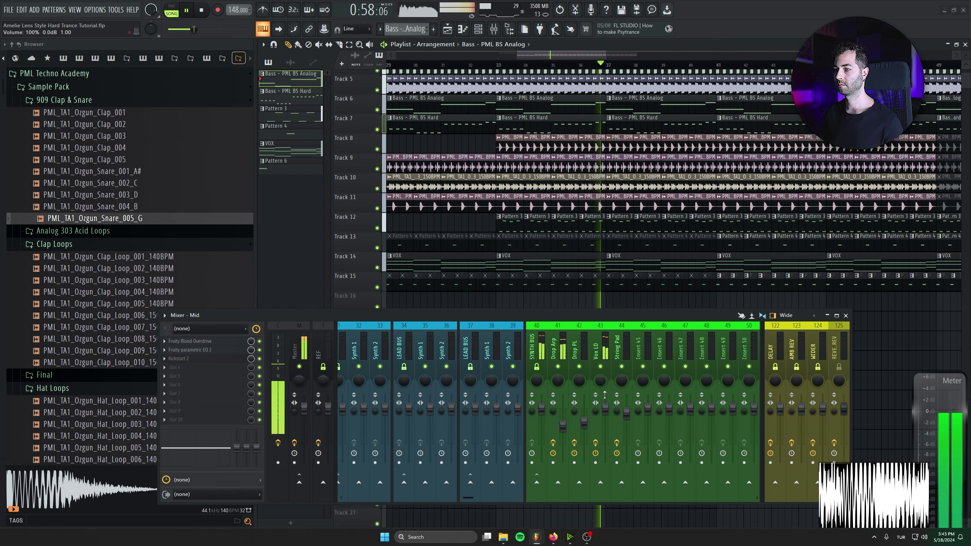
{"action": "left_click_drag", "start_coordinate": [562, 425], "coordinate": [563, 428]}
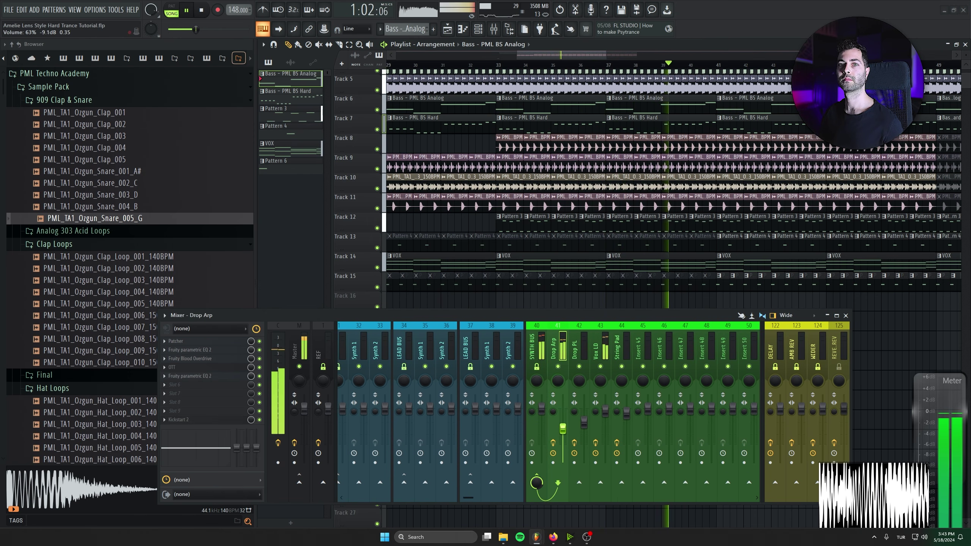
{"action": "left_click", "coordinate": [846, 316]}
{"action": "scroll", "coordinate": [802, 336], "scroll_direction": "up", "scroll_amount": 1}
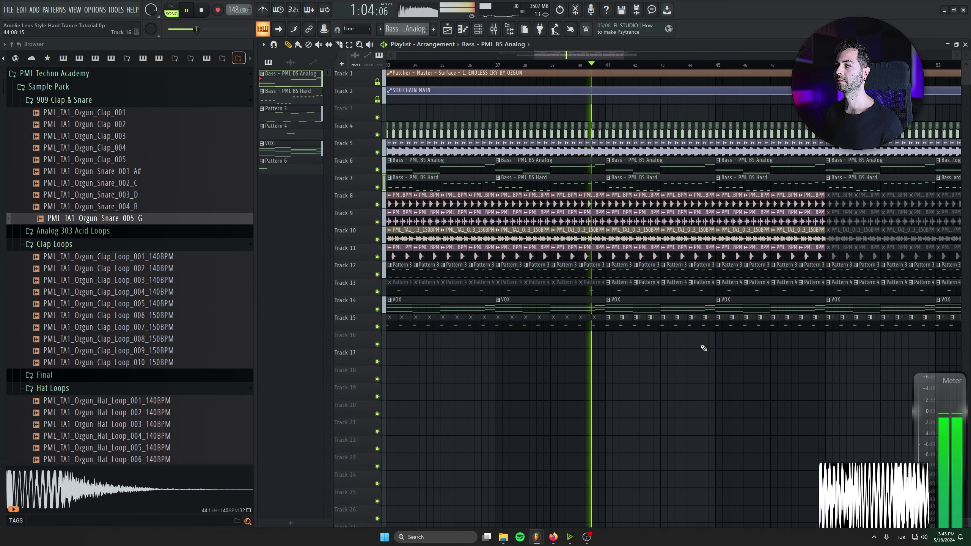
{"action": "scroll", "coordinate": [695, 354], "scroll_direction": "up", "scroll_amount": 1}
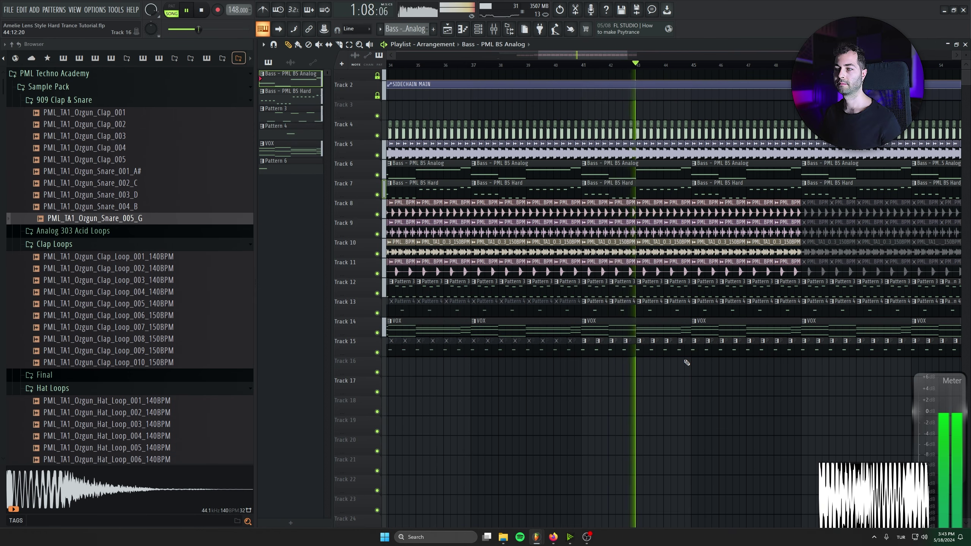
{"action": "scroll", "coordinate": [617, 344], "scroll_direction": "down", "scroll_amount": 2}
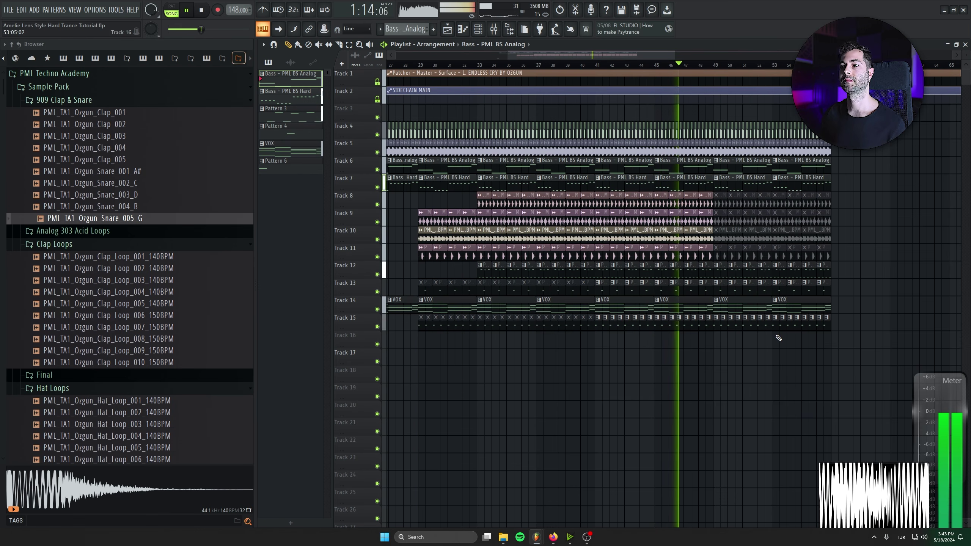
{"action": "scroll", "coordinate": [778, 339], "scroll_direction": "up", "scroll_amount": 5}
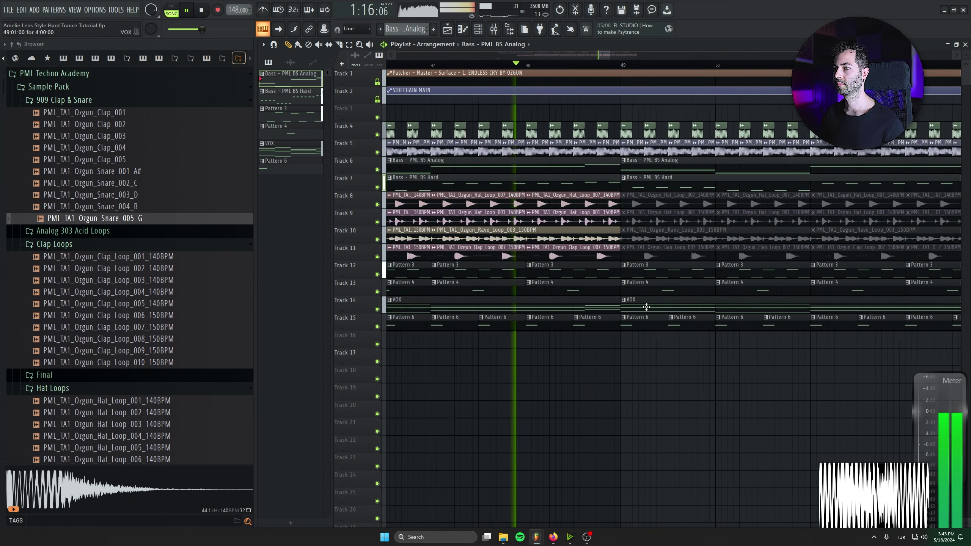
Build a faster kick fill on Track 4 in the second half of bar 48 with the rumble removed beneath it, and audition it
{"action": "left_click", "coordinate": [466, 64]}
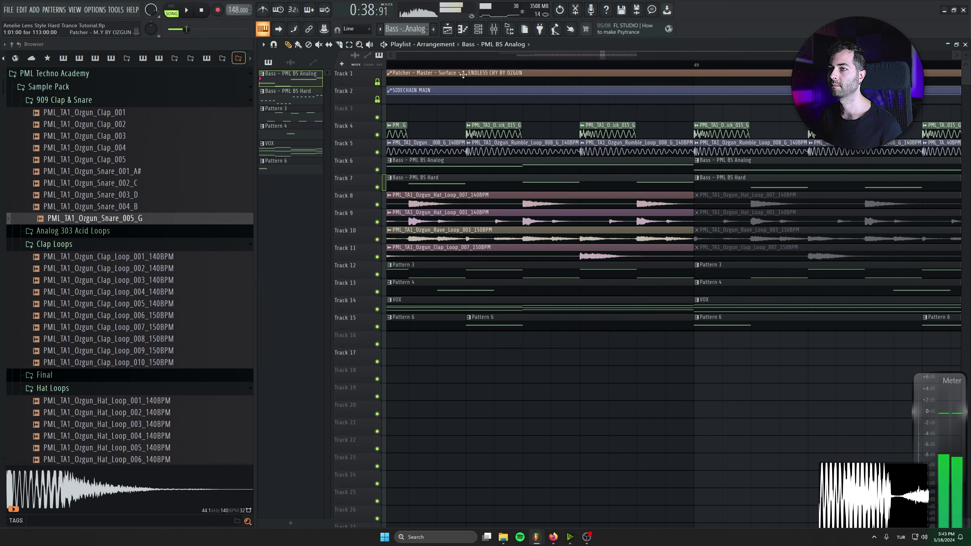
{"action": "key", "text": "space"}
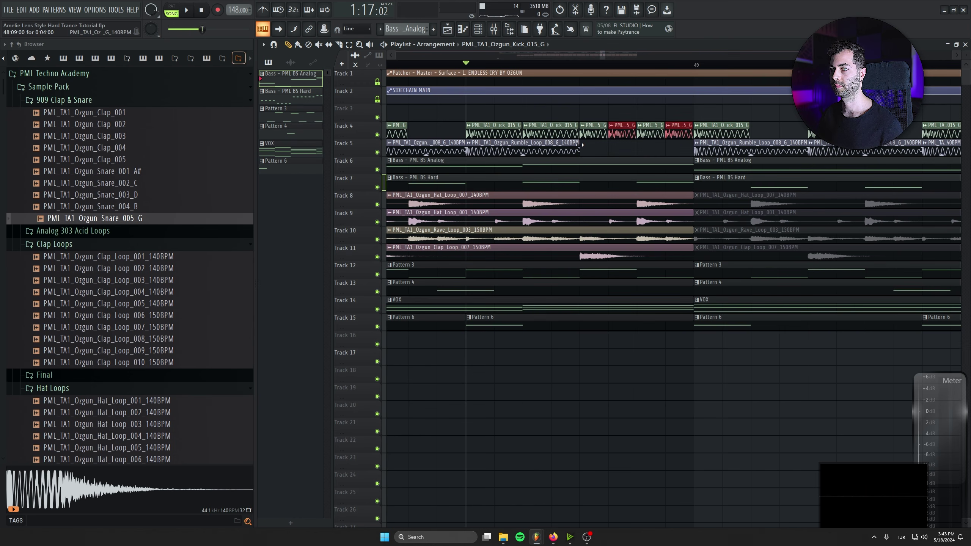
{"action": "key", "text": "space"}
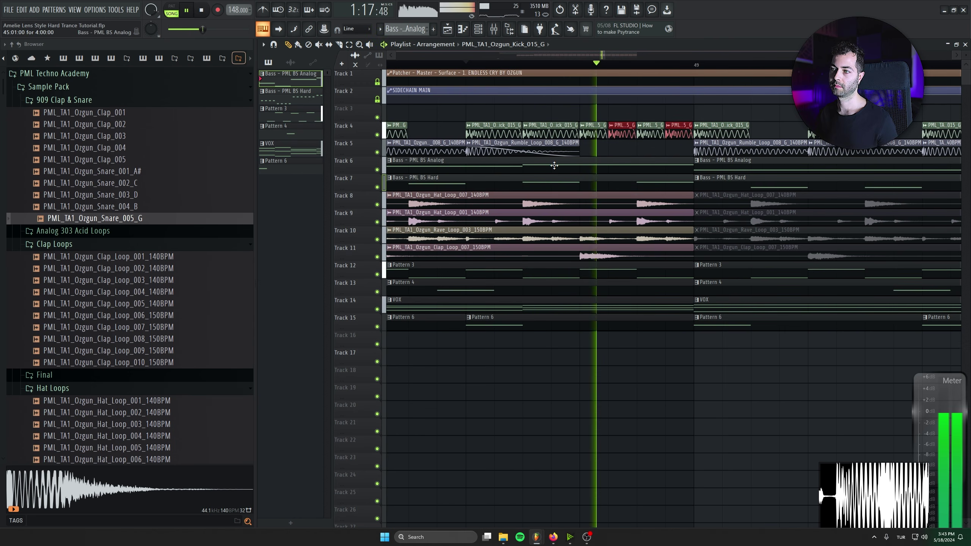
{"action": "scroll", "coordinate": [462, 71], "scroll_direction": "down", "scroll_amount": 5}
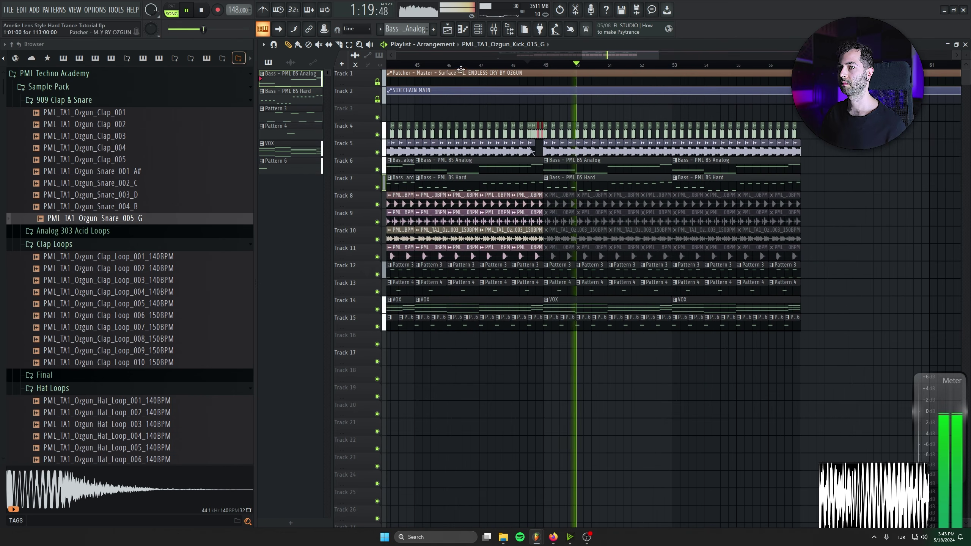
Try muting the VOX clips on Track 14 from bar 49 to bar 57 and listen to the section
{"action": "left_click", "coordinate": [431, 64]}
{"action": "left_click", "coordinate": [648, 393], "text": "ctrl"}
{"action": "left_click", "coordinate": [319, 45]}
{"action": "left_click_drag", "start_coordinate": [603, 309], "coordinate": [685, 309]}
{"action": "left_click", "coordinate": [288, 45]}
{"action": "scroll", "coordinate": [737, 357], "scroll_direction": "down", "scroll_amount": 1}
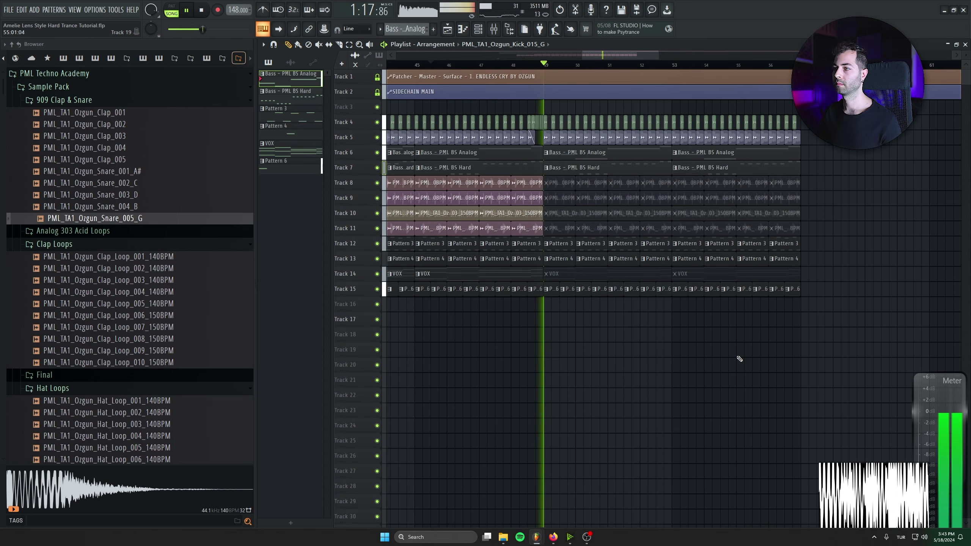
Unmute the VOX clips on Track 14 from bar 49 and mute the Pattern 3 clips on Track 12 instead
{"action": "scroll", "coordinate": [735, 344], "scroll_direction": "up", "scroll_amount": 2}
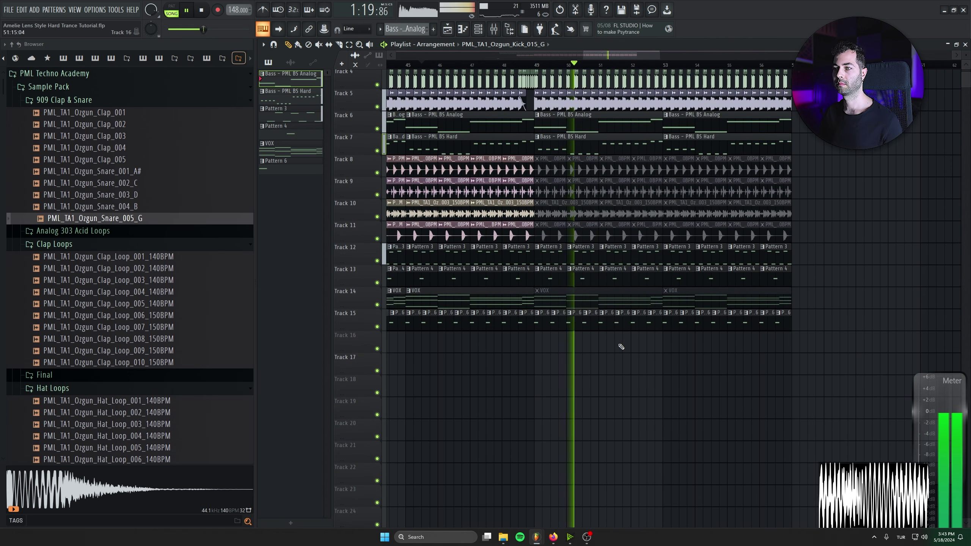
{"action": "left_click", "coordinate": [319, 46]}
{"action": "left_click_drag", "start_coordinate": [590, 306], "coordinate": [824, 306]}
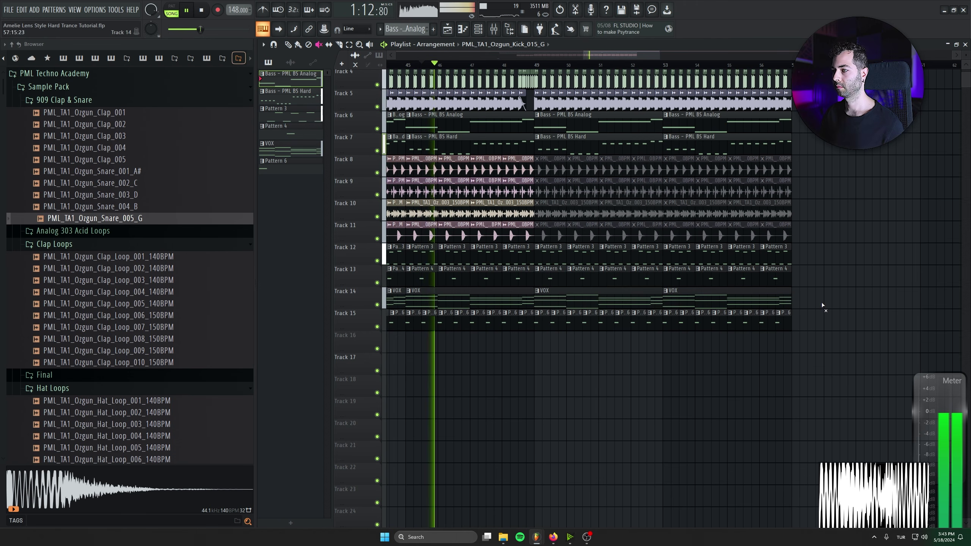
{"action": "left_click_drag", "start_coordinate": [547, 260], "coordinate": [868, 260]}
{"action": "key", "text": "p"}
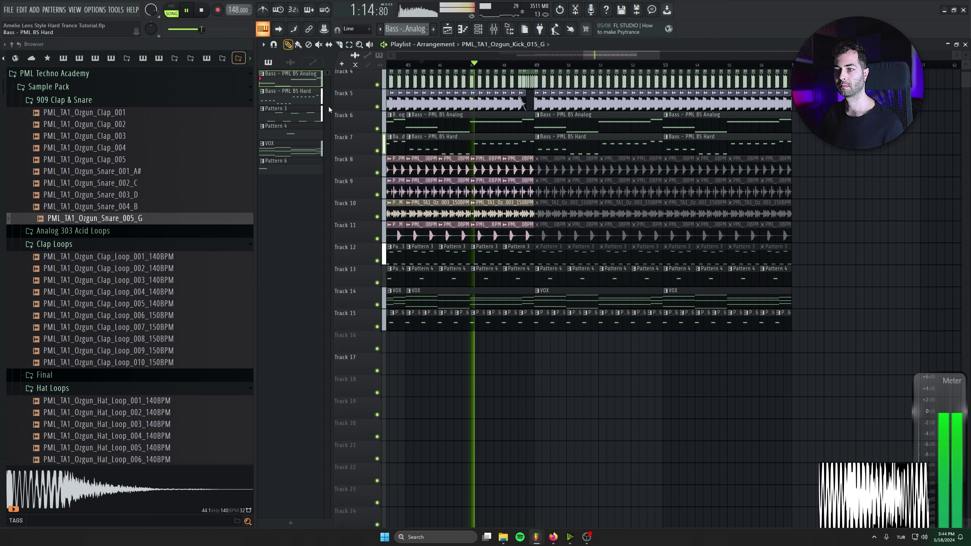
Insert an empty track above the Pattern 4 track and listen to the arrangement up to bar 57
{"action": "right_click", "coordinate": [369, 268]}
{"action": "left_click", "coordinate": [394, 444]}
{"action": "scroll", "coordinate": [497, 379], "scroll_direction": "up", "scroll_amount": 2}
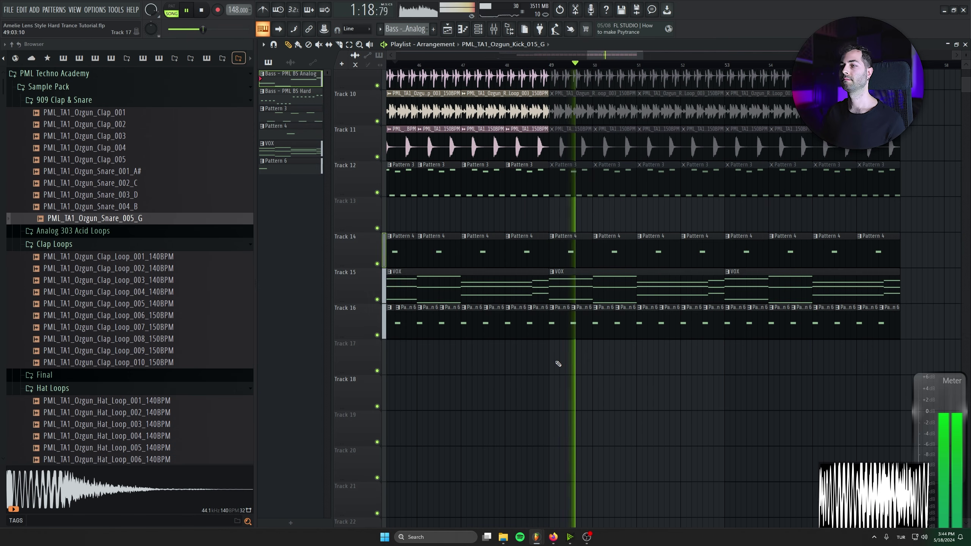
{"action": "left_click_drag", "start_coordinate": [680, 371], "coordinate": [697, 436]}
{"action": "scroll", "coordinate": [696, 436], "scroll_direction": "down", "scroll_amount": 6}
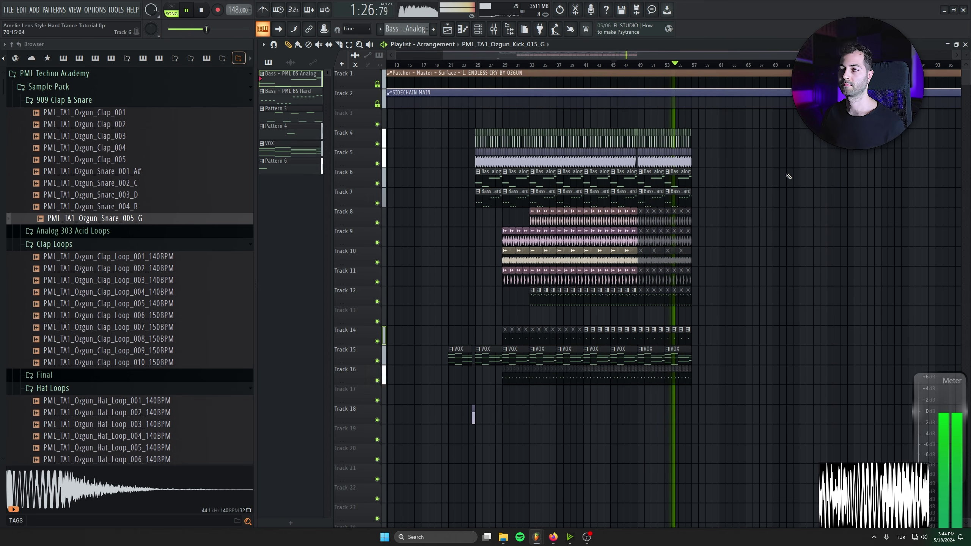
Place the Noise_05_Sweep_Down_4_Bars sample on Track 19 at bar 25 and check its channel settings
{"action": "scroll", "coordinate": [795, 244], "scroll_direction": "down", "scroll_amount": 2}
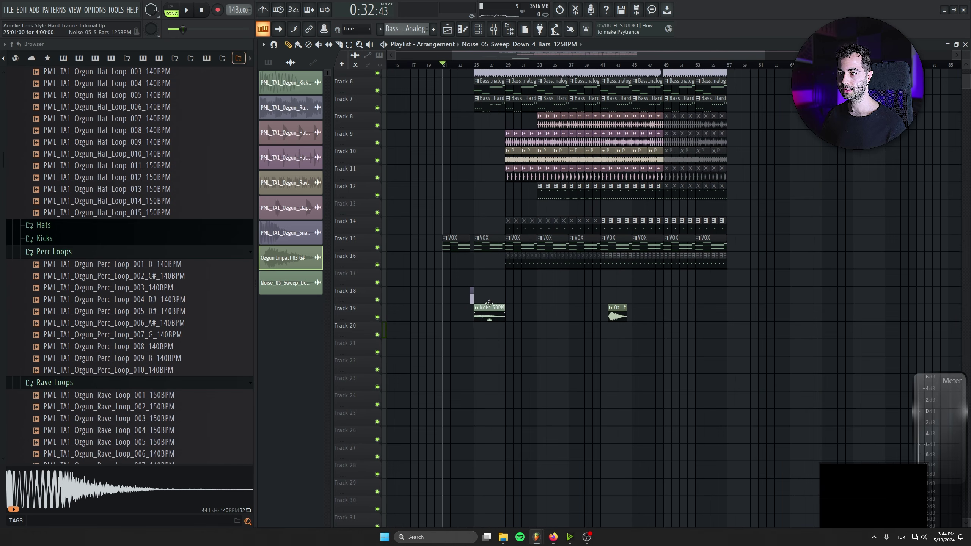
{"action": "scroll", "coordinate": [489, 304], "scroll_direction": "up", "scroll_amount": 3}
{"action": "double_click", "coordinate": [489, 309]}
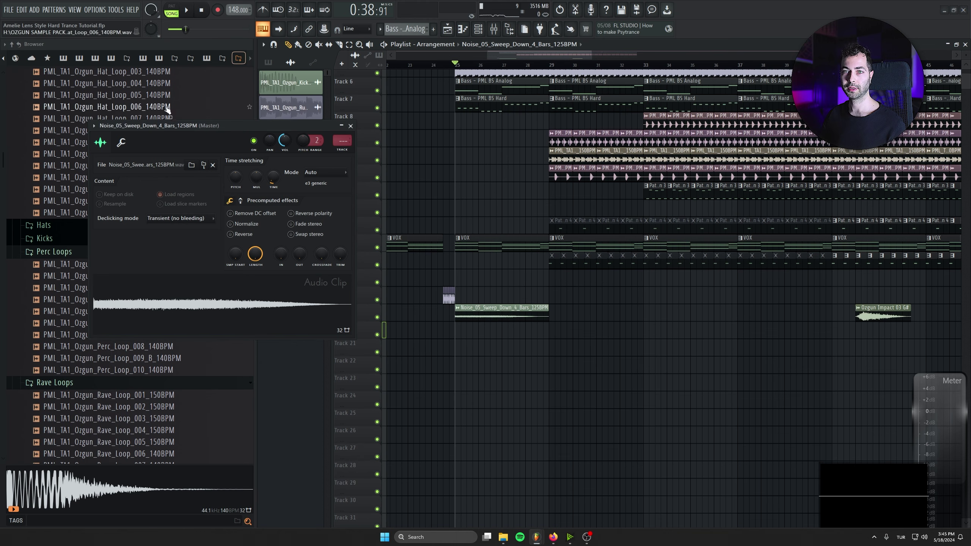
{"action": "left_click", "coordinate": [351, 126]}
Move the Ozgun Impact 03 G# clip on Track 19 to start just before bar 57, with its channel settings open
{"action": "scroll", "coordinate": [531, 299], "scroll_direction": "right", "scroll_amount": 10}
{"action": "scroll", "coordinate": [531, 300], "scroll_direction": "down", "scroll_amount": 2}
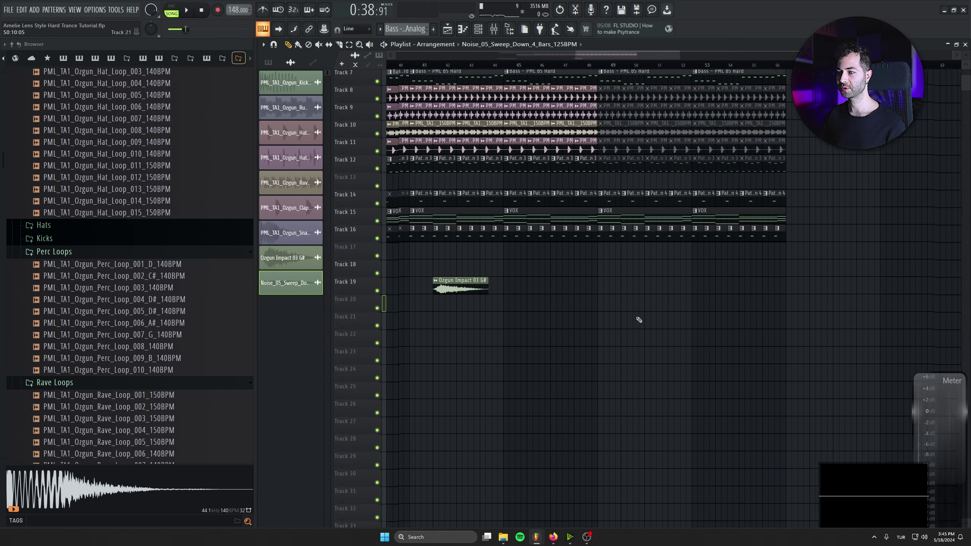
{"action": "scroll", "coordinate": [759, 287], "scroll_direction": "up", "scroll_amount": 4}
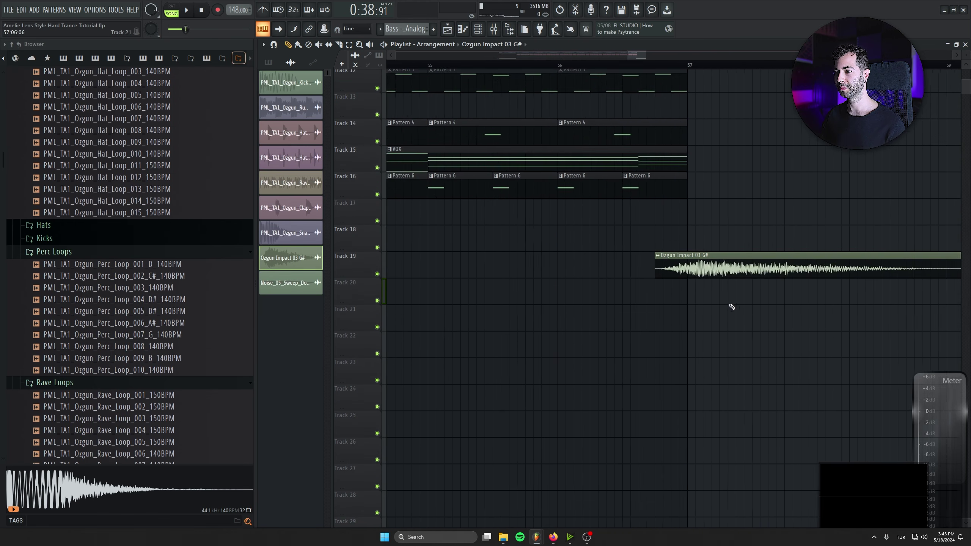
{"action": "left_click_drag", "start_coordinate": [224, 165], "coordinate": [224, 166]}
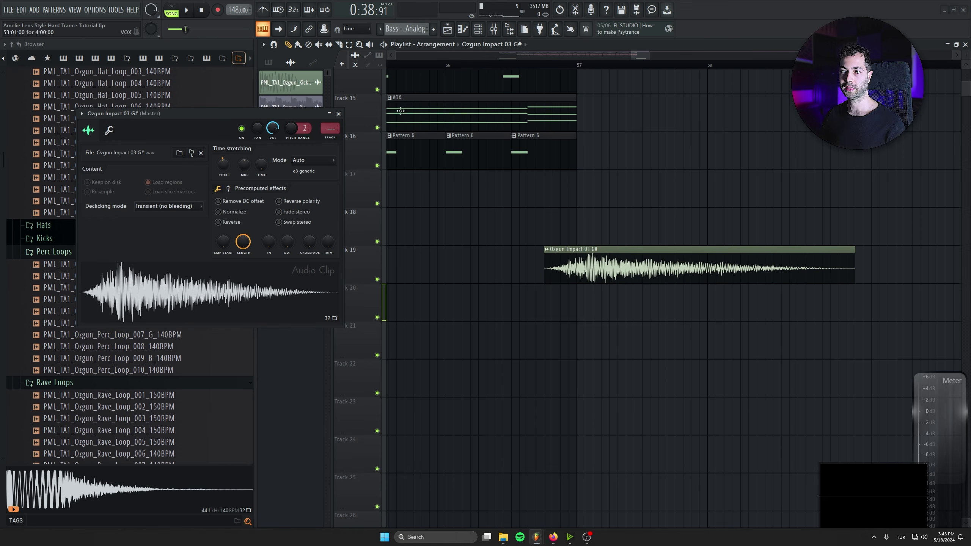
{"action": "left_click", "coordinate": [494, 64]}
{"action": "scroll", "coordinate": [563, 300], "scroll_direction": "up", "scroll_amount": 3}
{"action": "left_click_drag", "start_coordinate": [643, 280], "coordinate": [618, 280]}
Audition the Ozgun Impact 03 G# transition into bar 57 and lower the clip's channel volume
{"action": "left_click", "coordinate": [472, 64]}
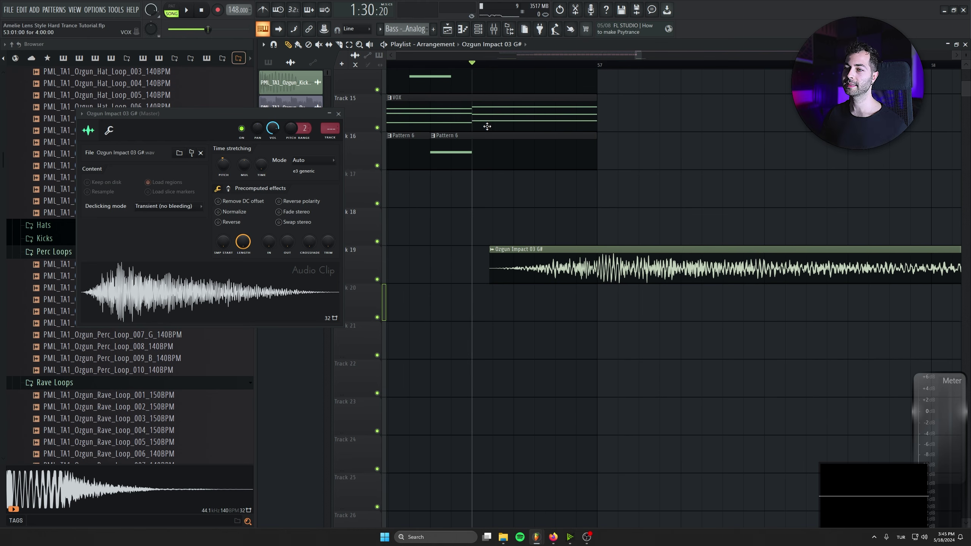
{"action": "scroll", "coordinate": [497, 337], "scroll_direction": "down", "scroll_amount": 3}
{"action": "key", "text": "space"}
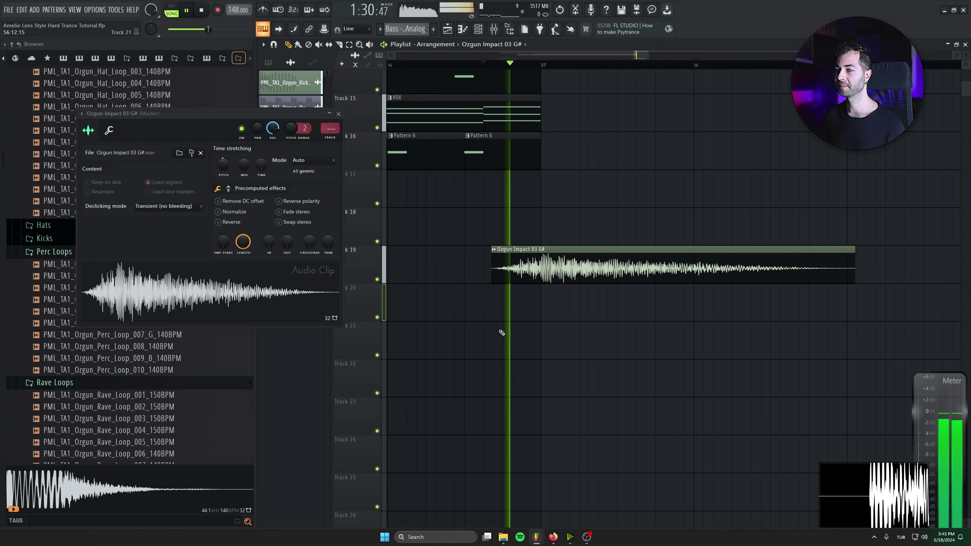
{"action": "key", "text": "space"}
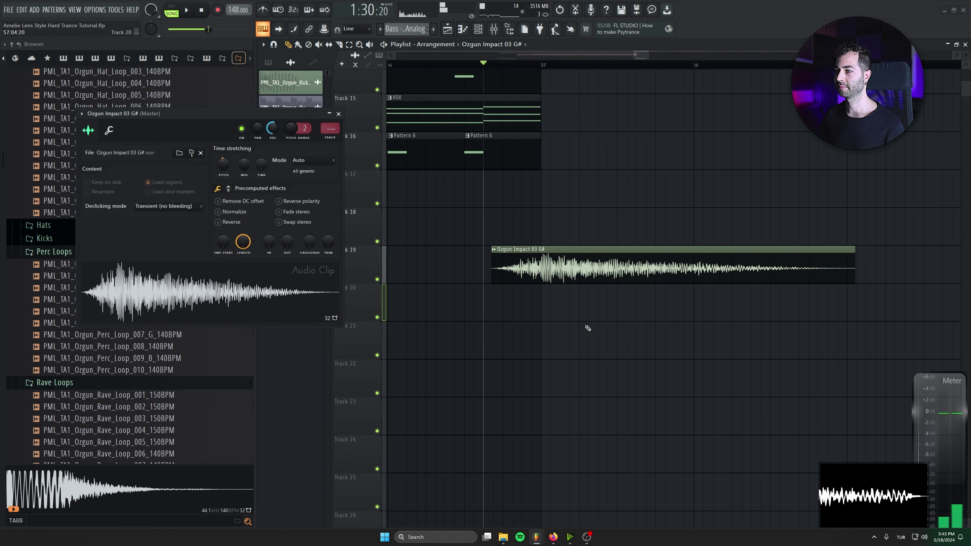
{"action": "scroll", "coordinate": [531, 379], "scroll_direction": "down", "scroll_amount": 6}
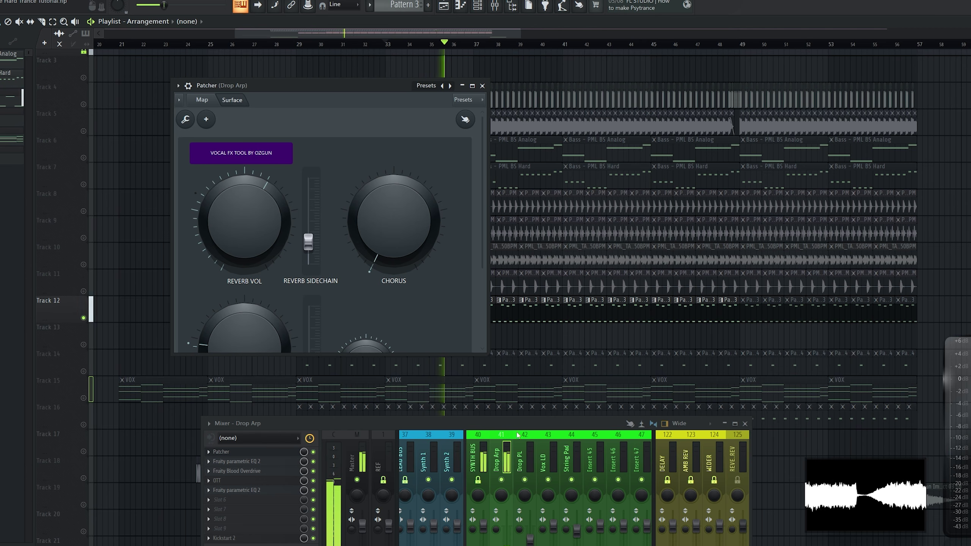
Close the Drop Arp's Patcher and adjust the damping of Fruity Reeverb 2 on the Vox LD insert while the VOX track plays soloed
{"action": "left_click_drag", "start_coordinate": [520, 425], "coordinate": [518, 366]}
{"action": "key", "text": "space"}
{"action": "left_click", "coordinate": [482, 86]}
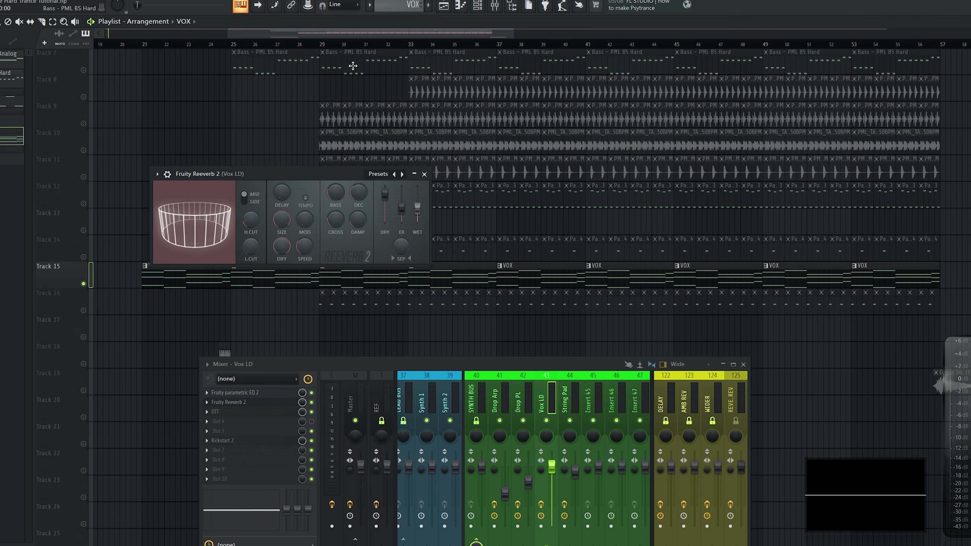
{"action": "key", "text": "space"}
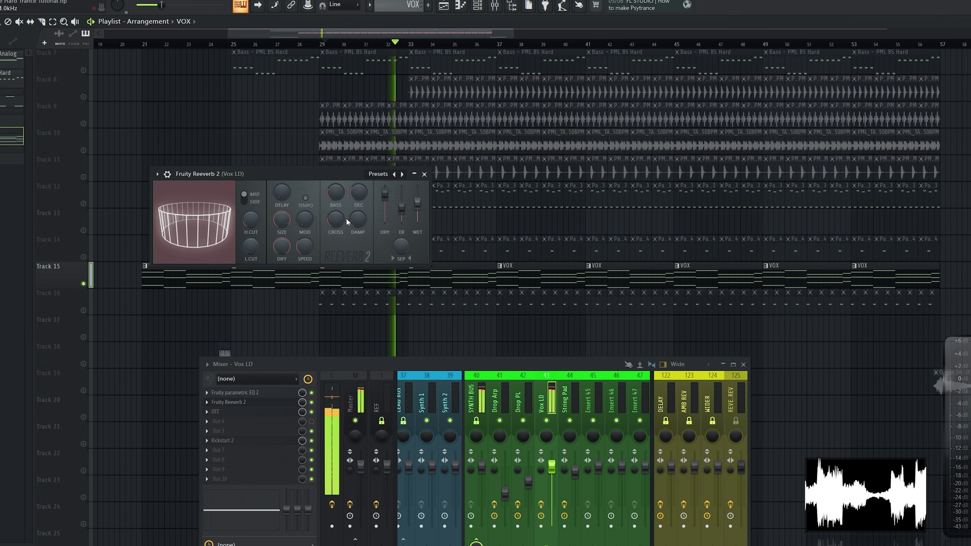
{"action": "left_click_drag", "start_coordinate": [356, 220], "coordinate": [357, 208]}
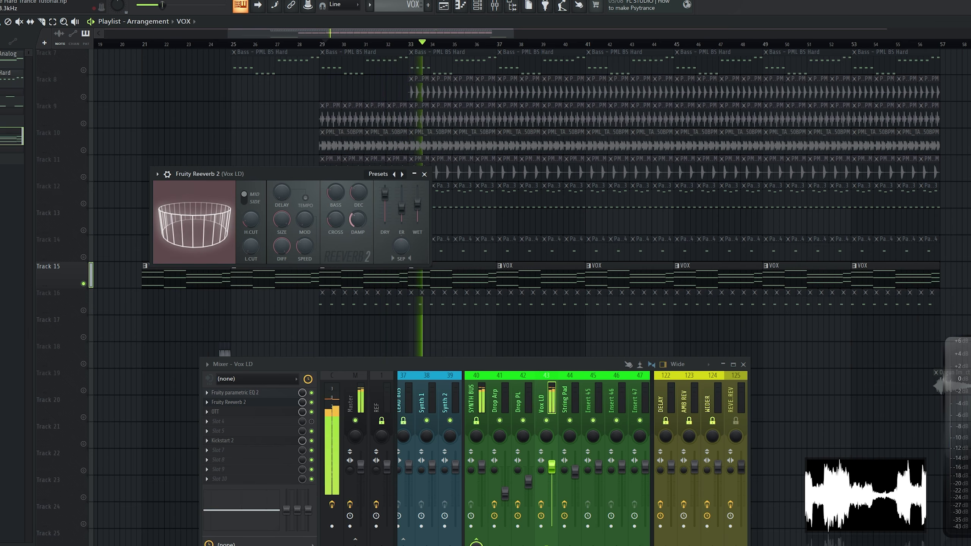
{"action": "key", "text": "space"}
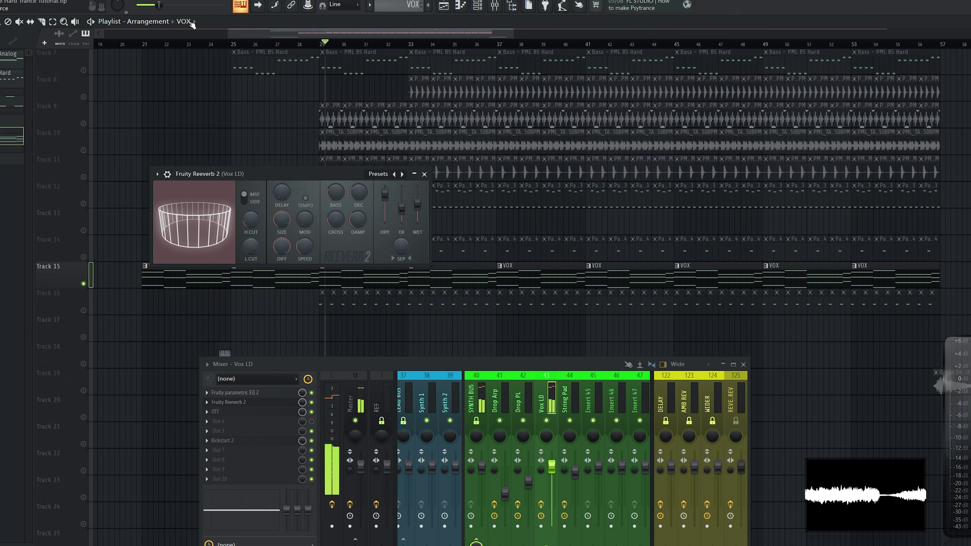
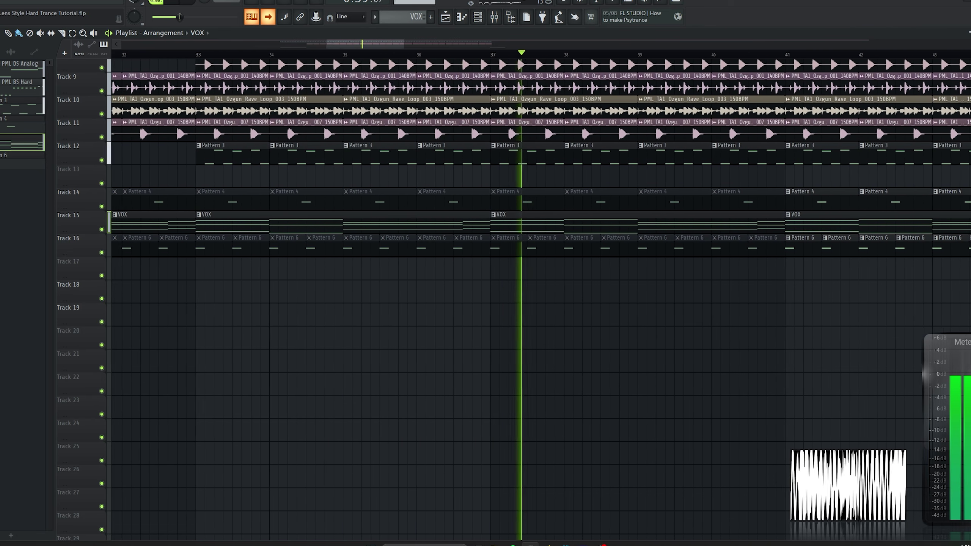
Play through the full drop up to bar 57 to examine how its layers enter and leave
{"action": "scroll", "coordinate": [644, 408], "scroll_direction": "up", "scroll_amount": 6}
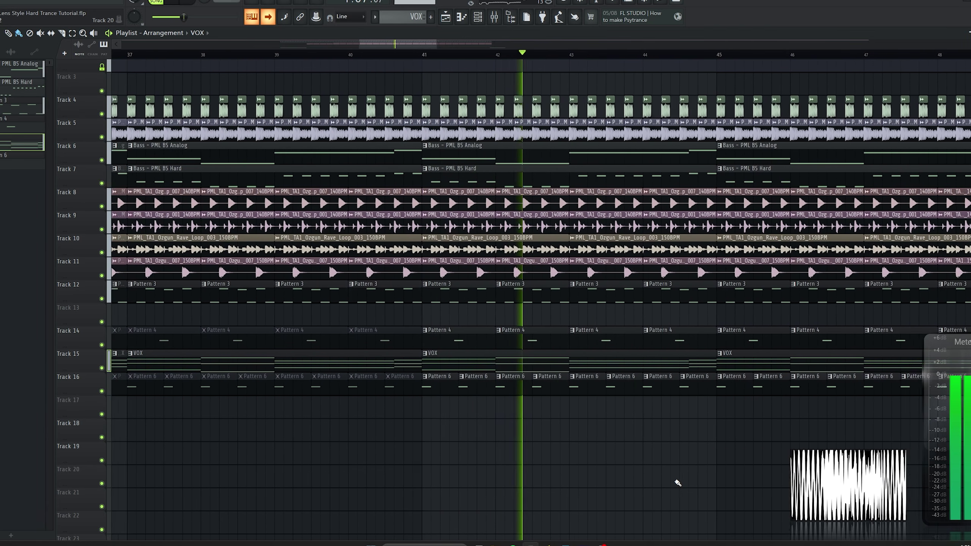
{"action": "scroll", "coordinate": [678, 483], "scroll_direction": "up", "scroll_amount": 2}
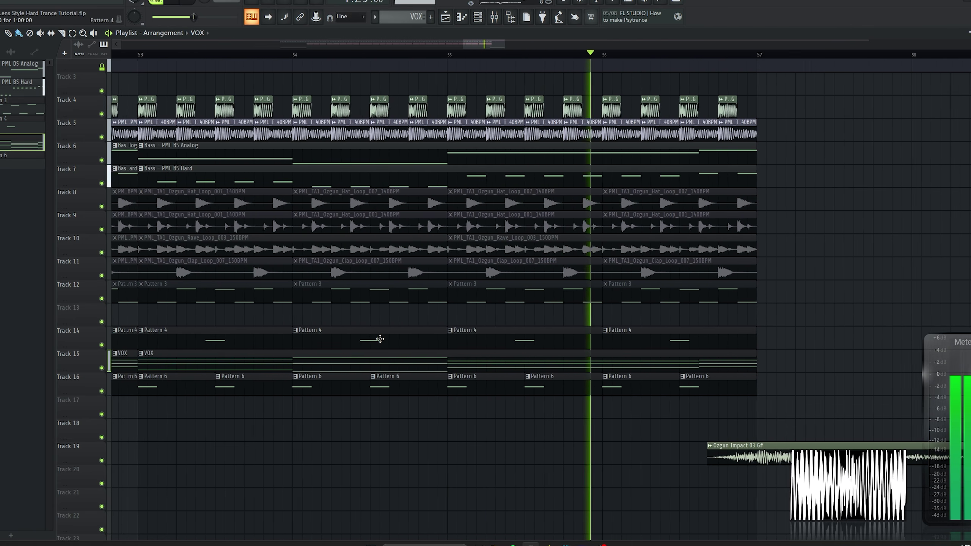
{"action": "scroll", "coordinate": [377, 337], "scroll_direction": "down", "scroll_amount": 4}
{"action": "left_click_drag", "start_coordinate": [380, 339], "coordinate": [628, 319]}
{"action": "left_click_drag", "start_coordinate": [428, 295], "coordinate": [738, 285]}
{"action": "left_click_drag", "start_coordinate": [345, 168], "coordinate": [669, 183]}
Solo Track 4, play the drop from bar 25, and bring in Tracks 5, 6 and 7 one by one
{"action": "left_click", "coordinate": [102, 120], "text": "ctrl"}
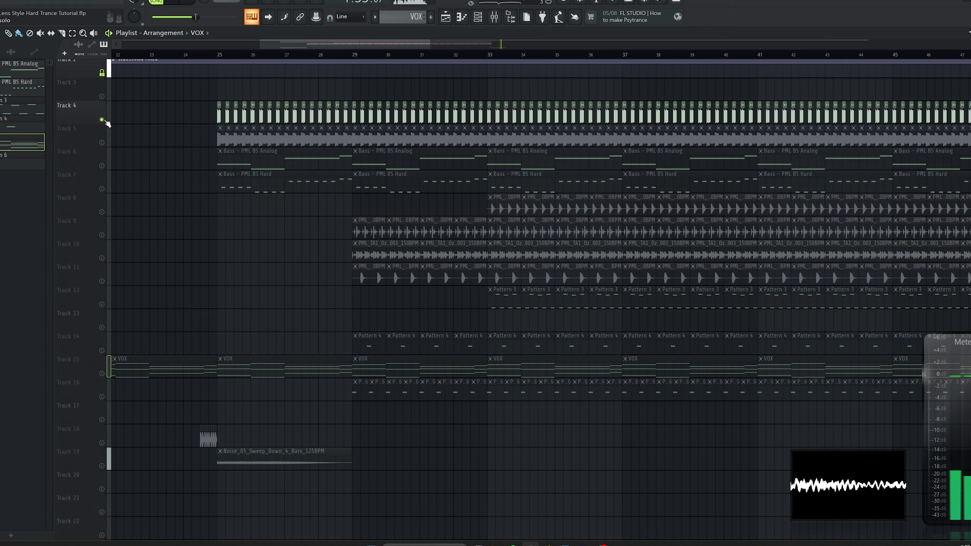
{"action": "left_click", "coordinate": [102, 142]}
{"action": "left_click", "coordinate": [218, 53]}
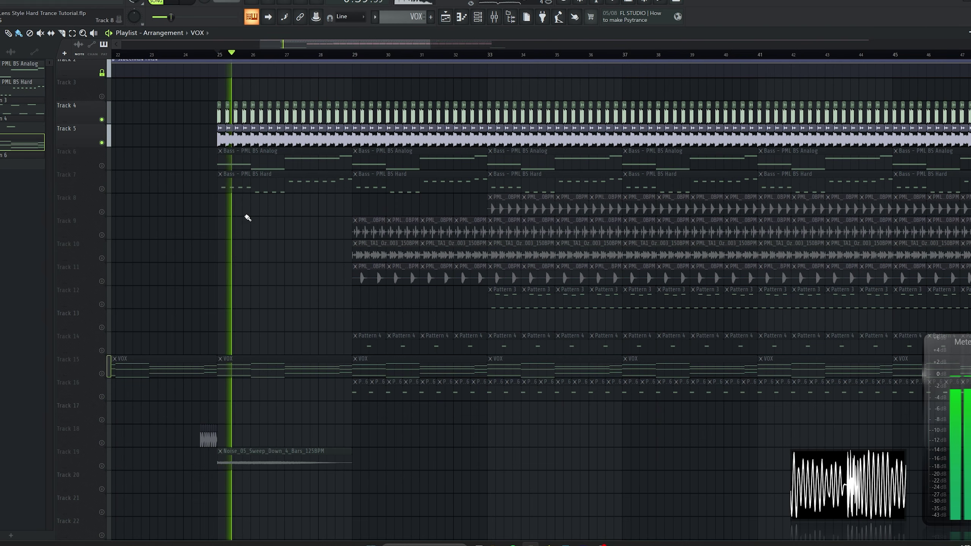
{"action": "left_click", "coordinate": [102, 167]}
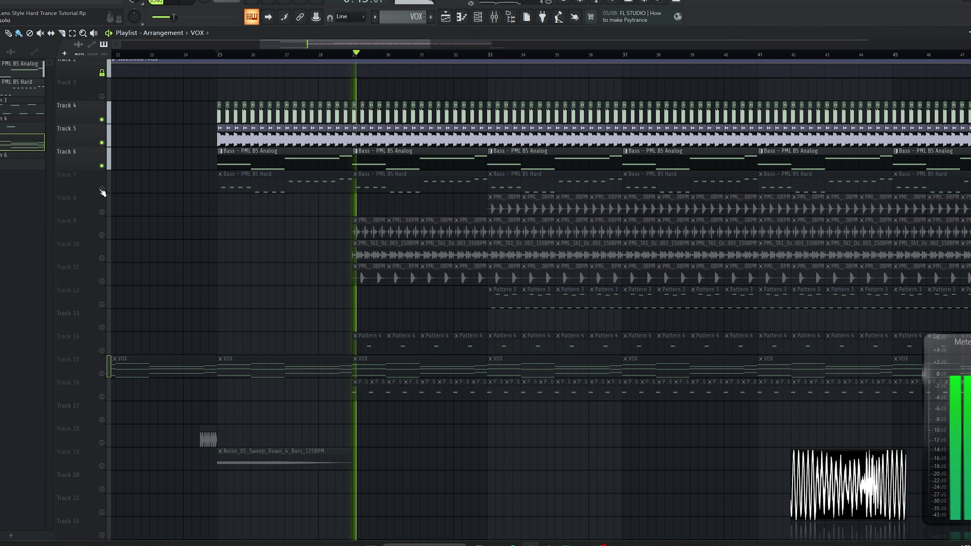
{"action": "left_click", "coordinate": [102, 189]}
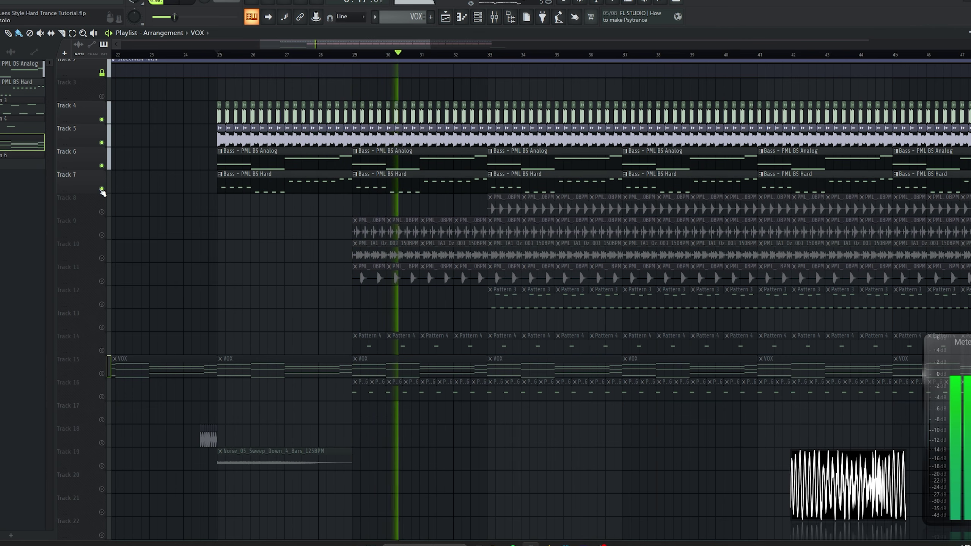
Bring in Tracks 8 to 11, 14, 16, 18 and 19 one after another as the drop plays on
{"action": "scroll", "coordinate": [497, 274], "scroll_direction": "up", "scroll_amount": 3}
{"action": "scroll", "coordinate": [571, 288], "scroll_direction": "up", "scroll_amount": 1}
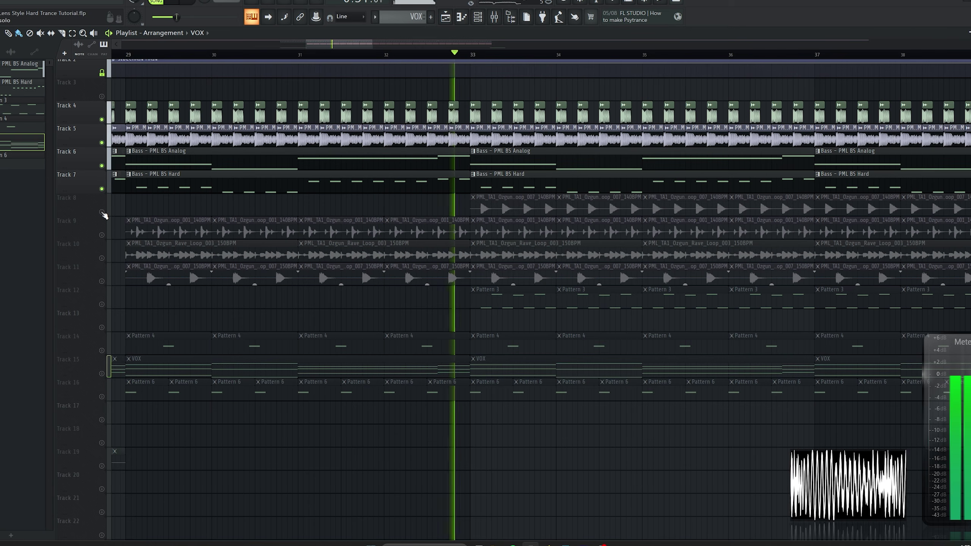
{"action": "left_click", "coordinate": [102, 213]}
{"action": "left_click", "coordinate": [102, 235]}
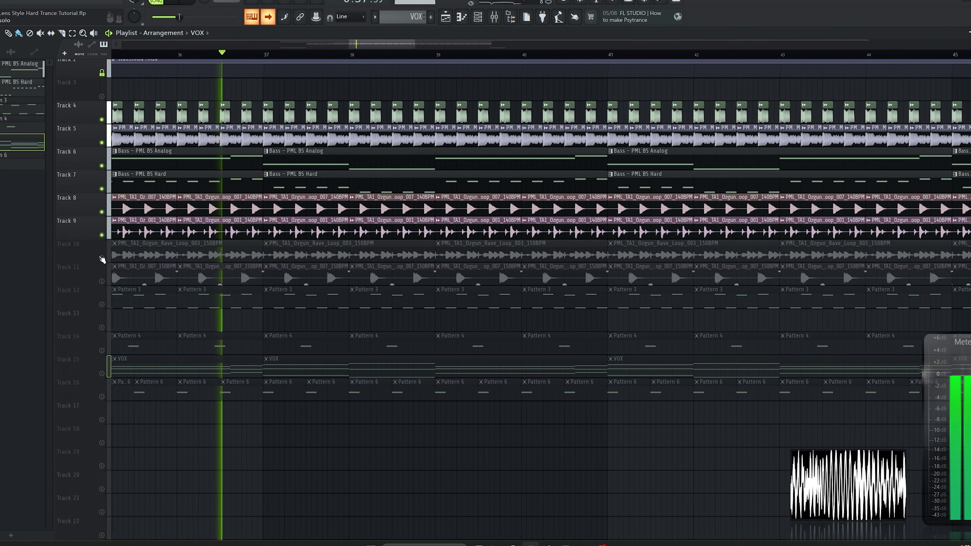
{"action": "left_click", "coordinate": [102, 259]}
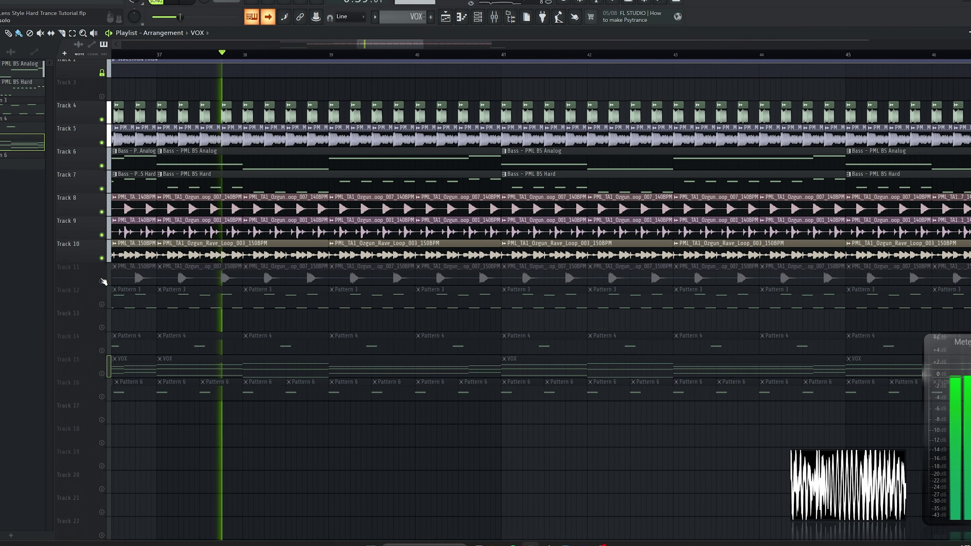
{"action": "left_click", "coordinate": [102, 281]}
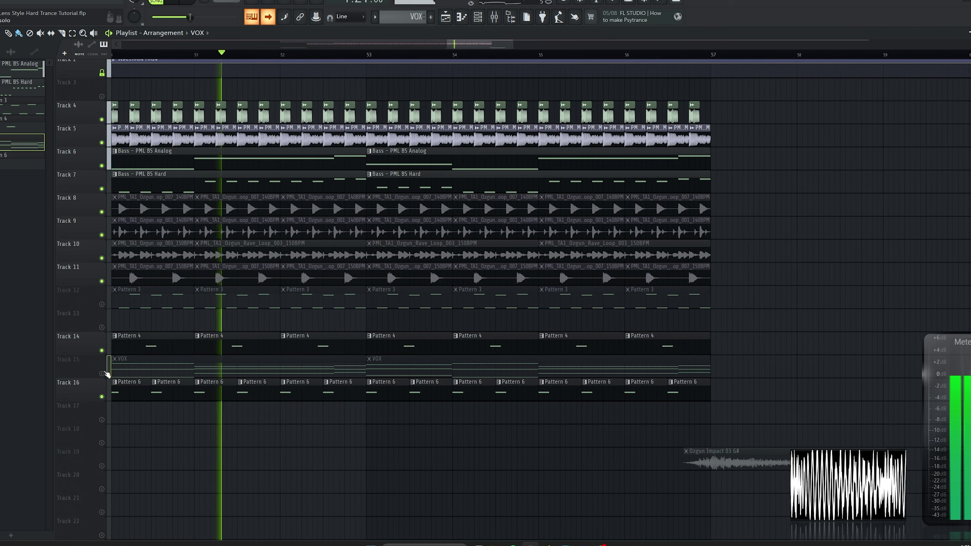
{"action": "left_click", "coordinate": [102, 443]}
{"action": "left_click", "coordinate": [102, 466]}
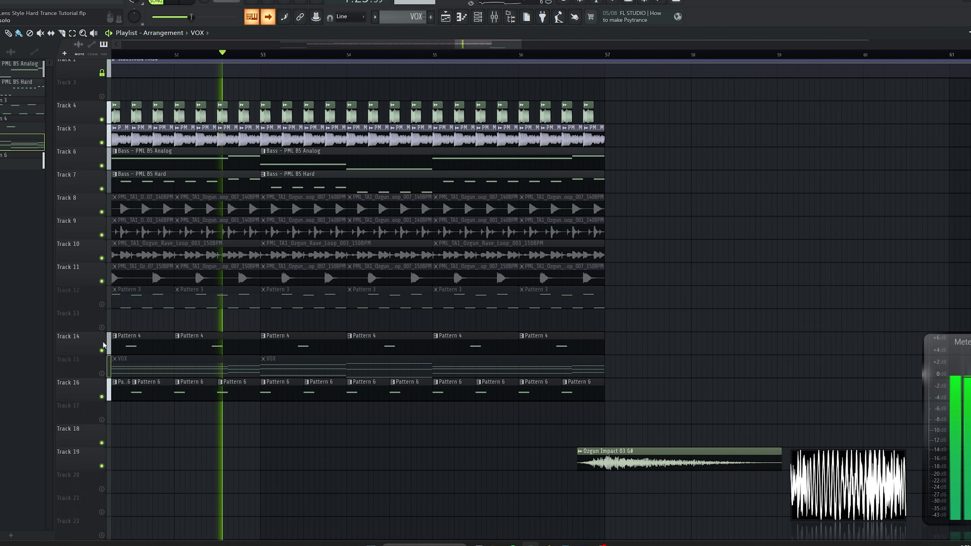